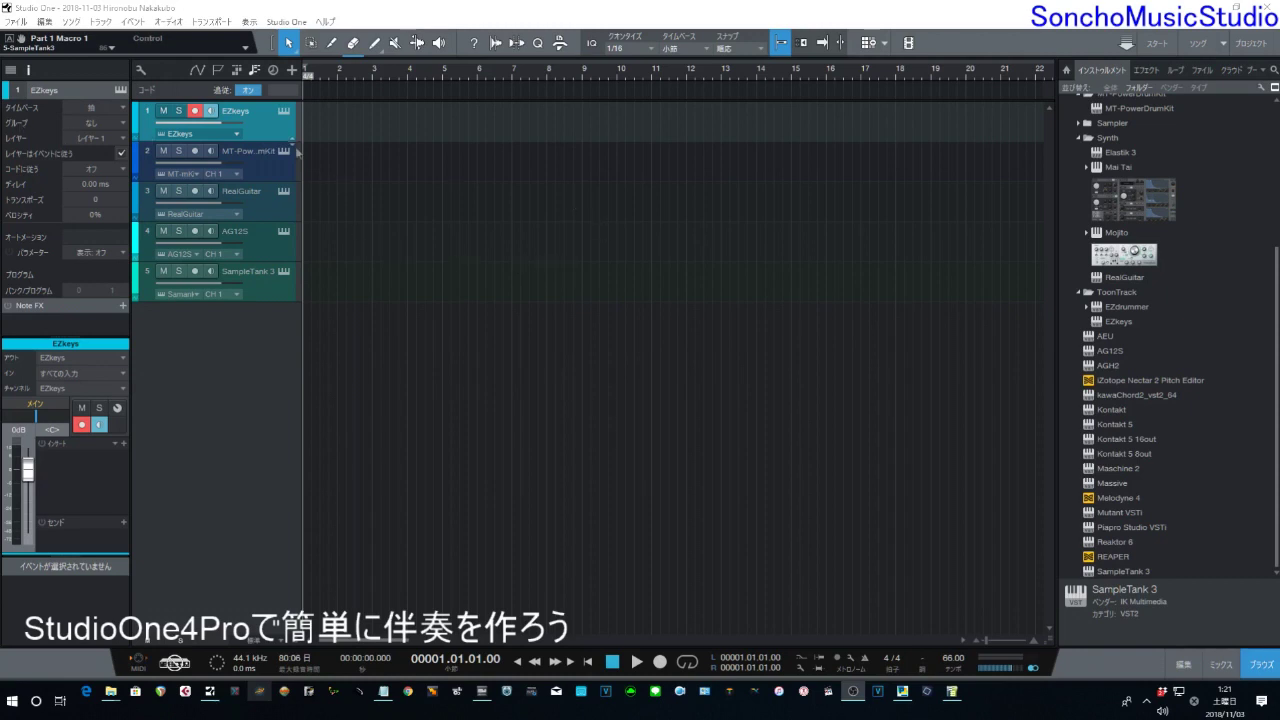
Step: Place EZkeys' Seldomly Sad intro Variation 03 at bar 1 of the EZkeys track and extract its chords to the chord track
click(285, 112)
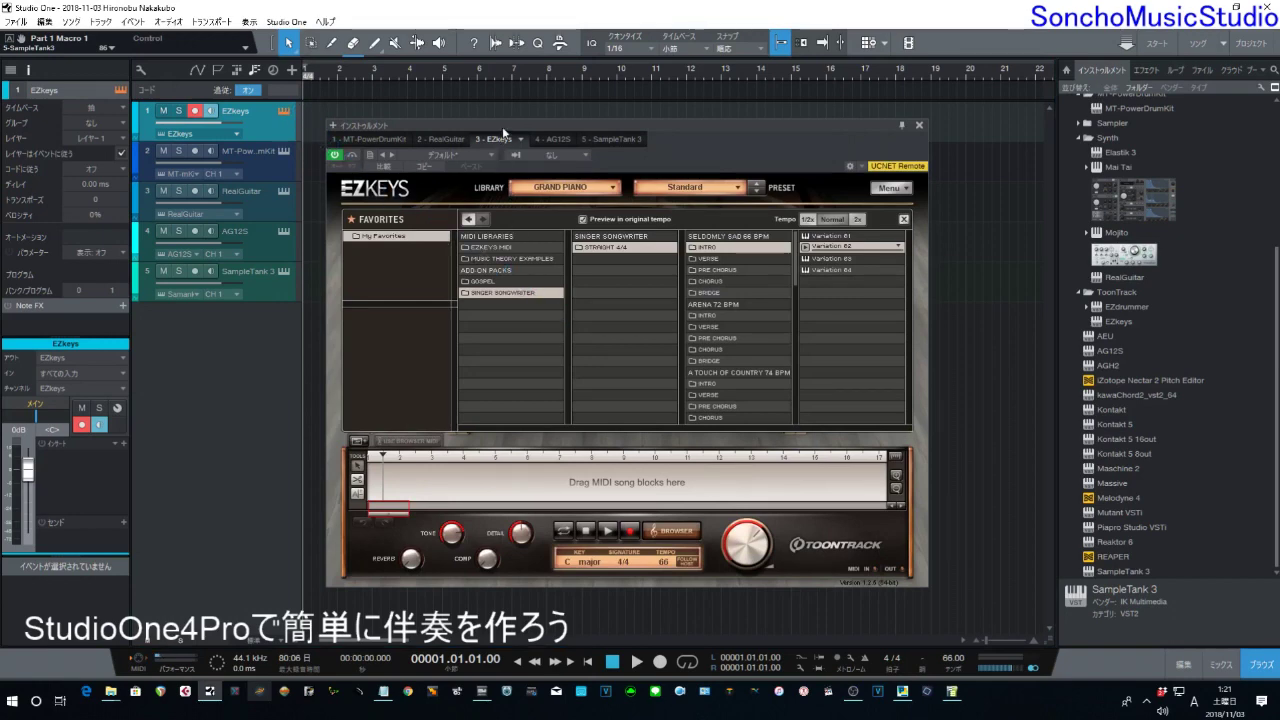
drag(504, 132, 557, 193)
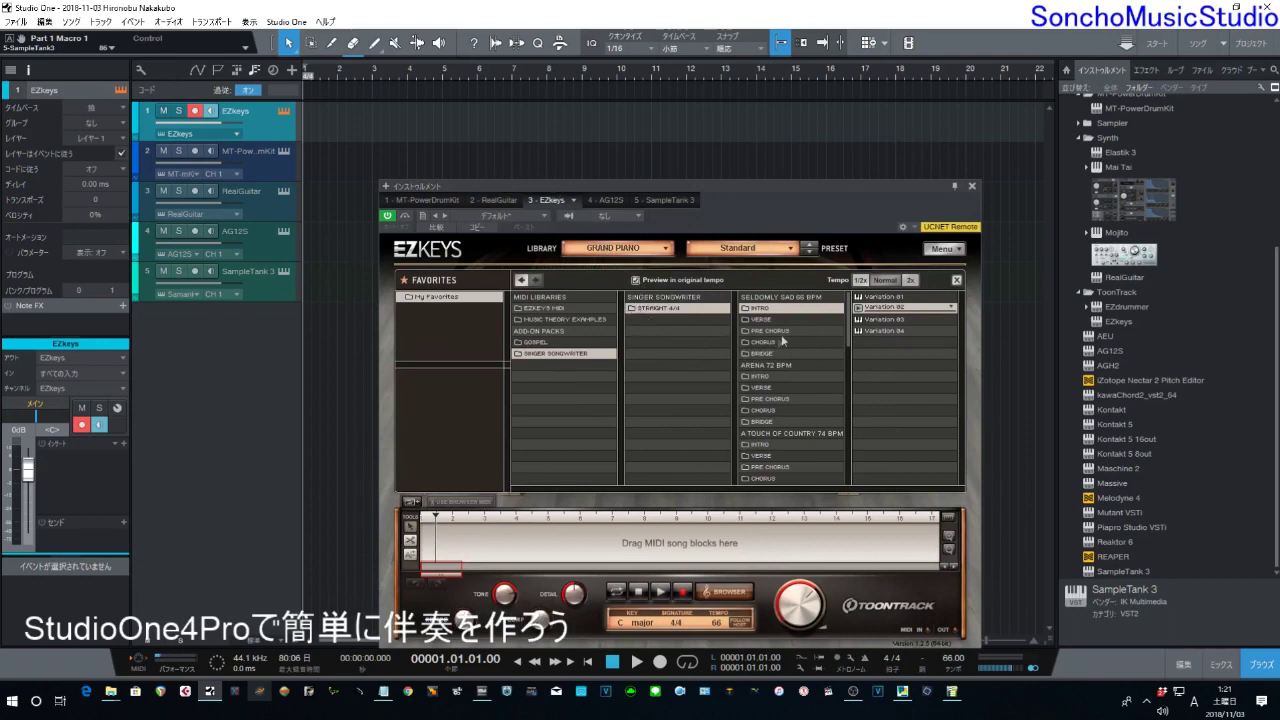
click(859, 321)
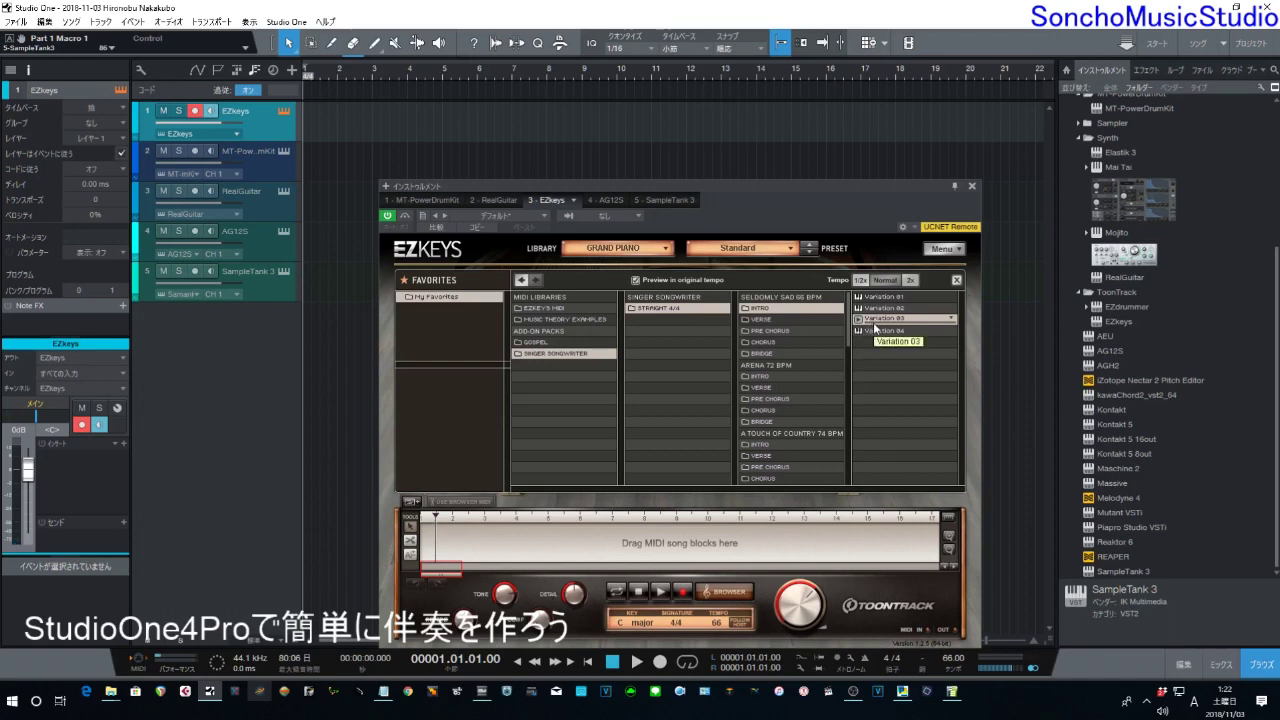
drag(876, 318, 331, 130)
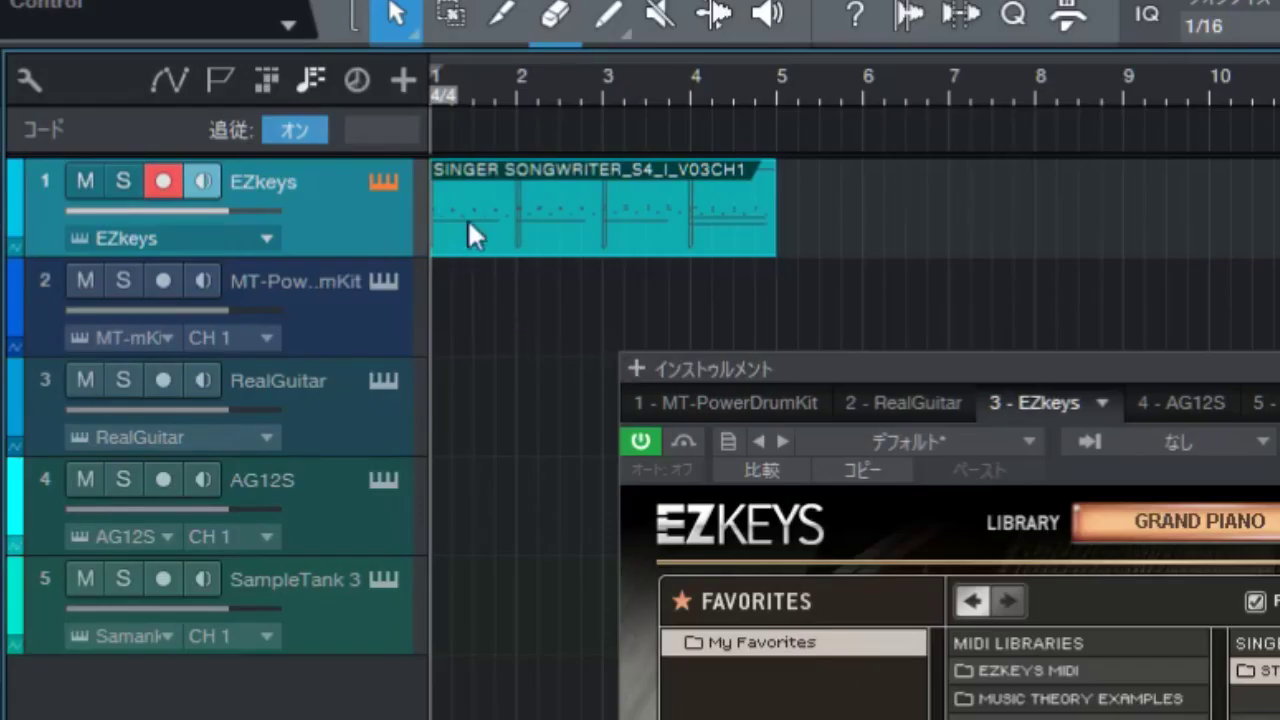
drag(467, 218, 468, 120)
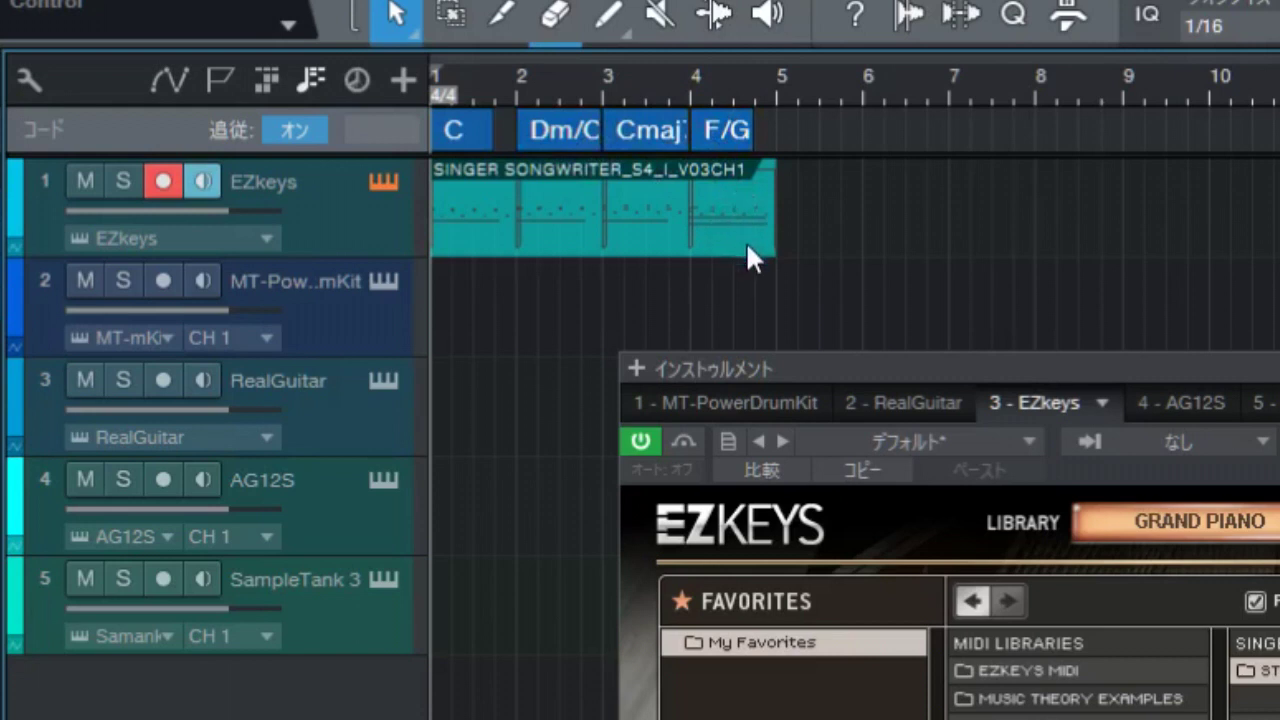
Step: Add a chord at bar 5 of the chord track and set it to C major with bass note C
click(777, 125)
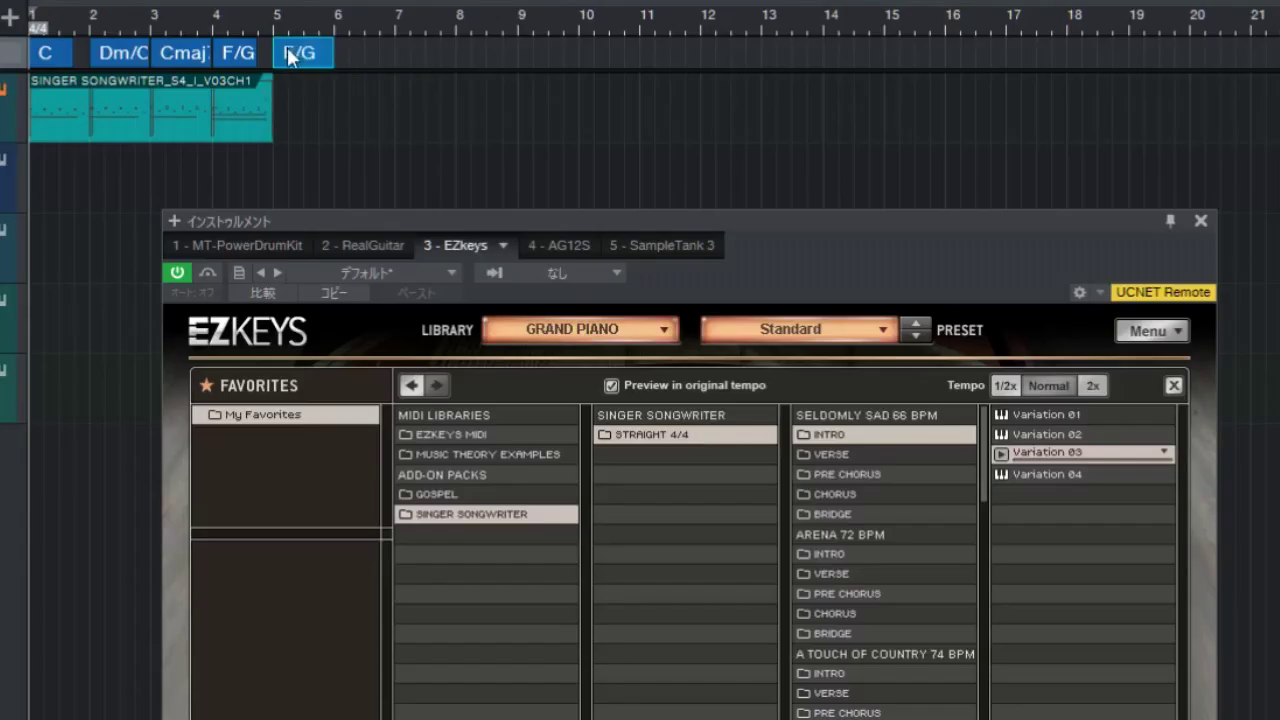
double_click(812, 130)
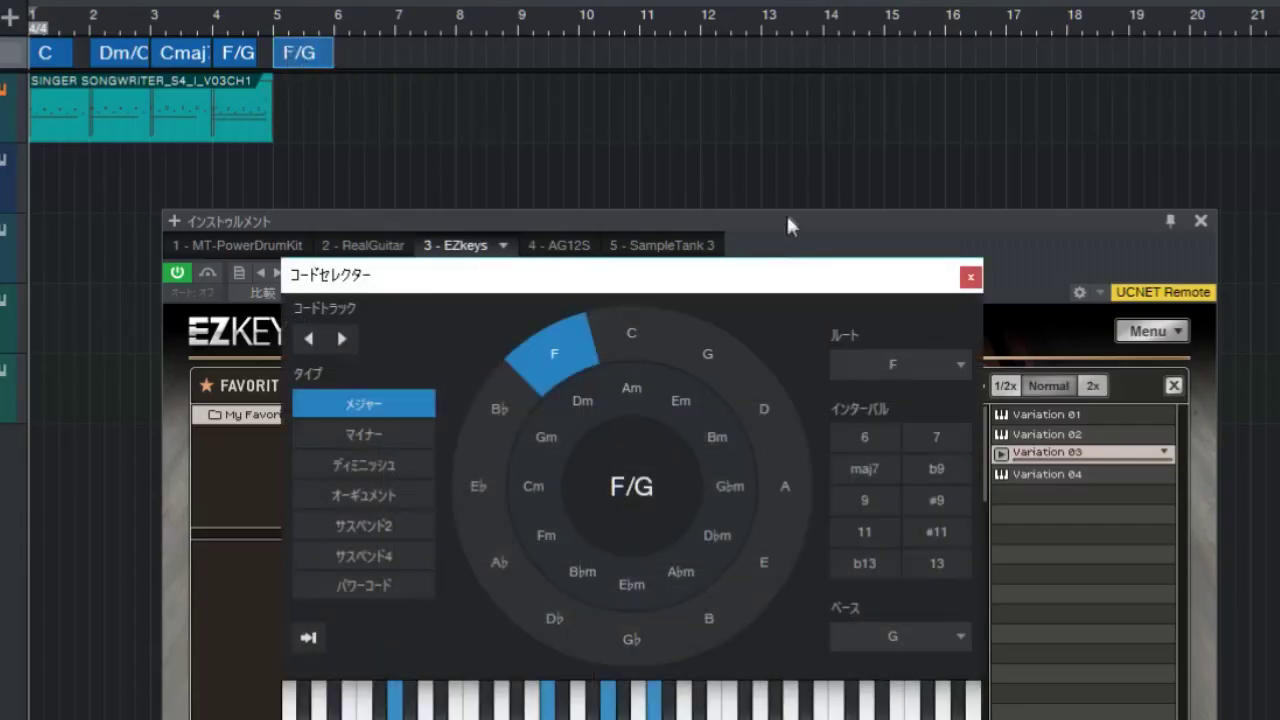
click(630, 346)
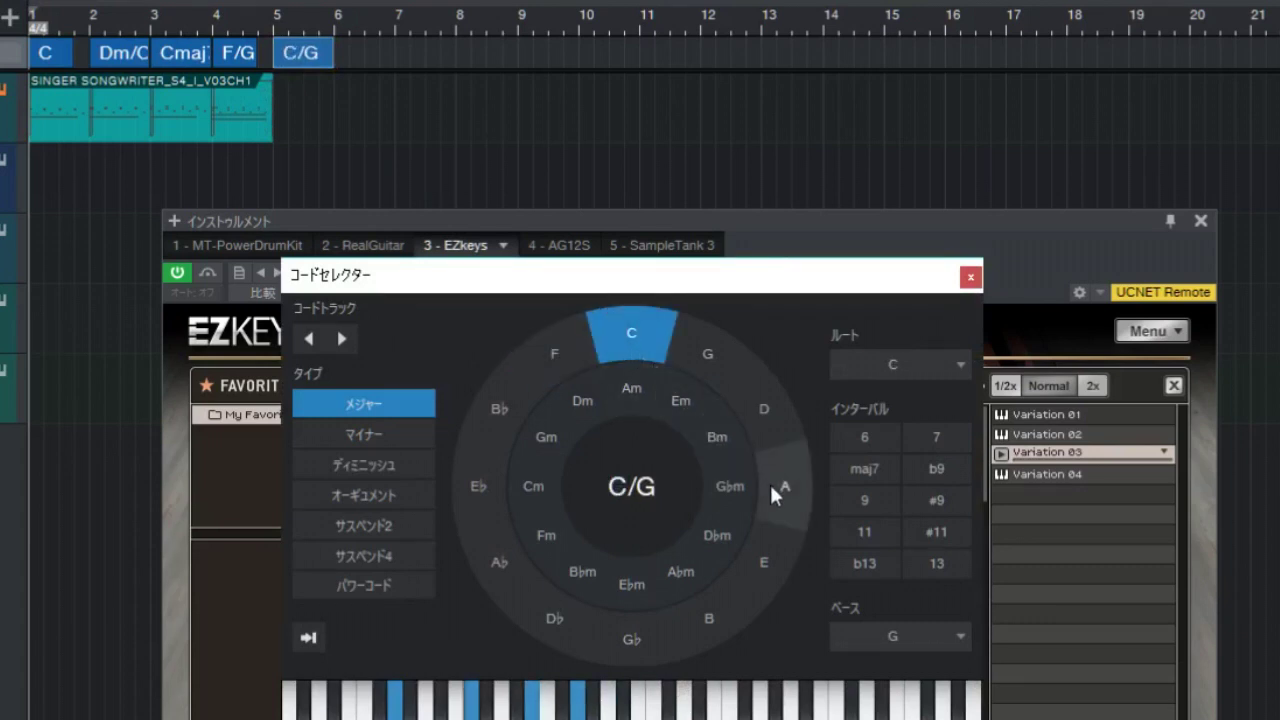
click(913, 640)
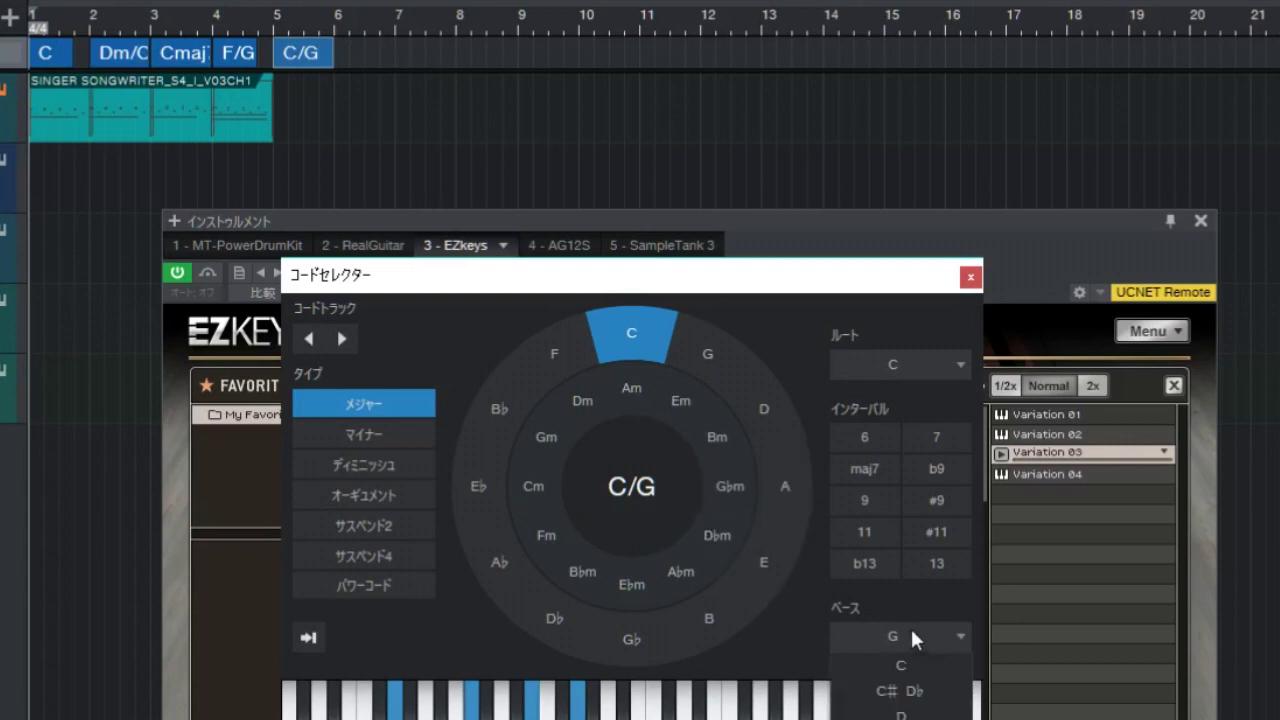
click(910, 664)
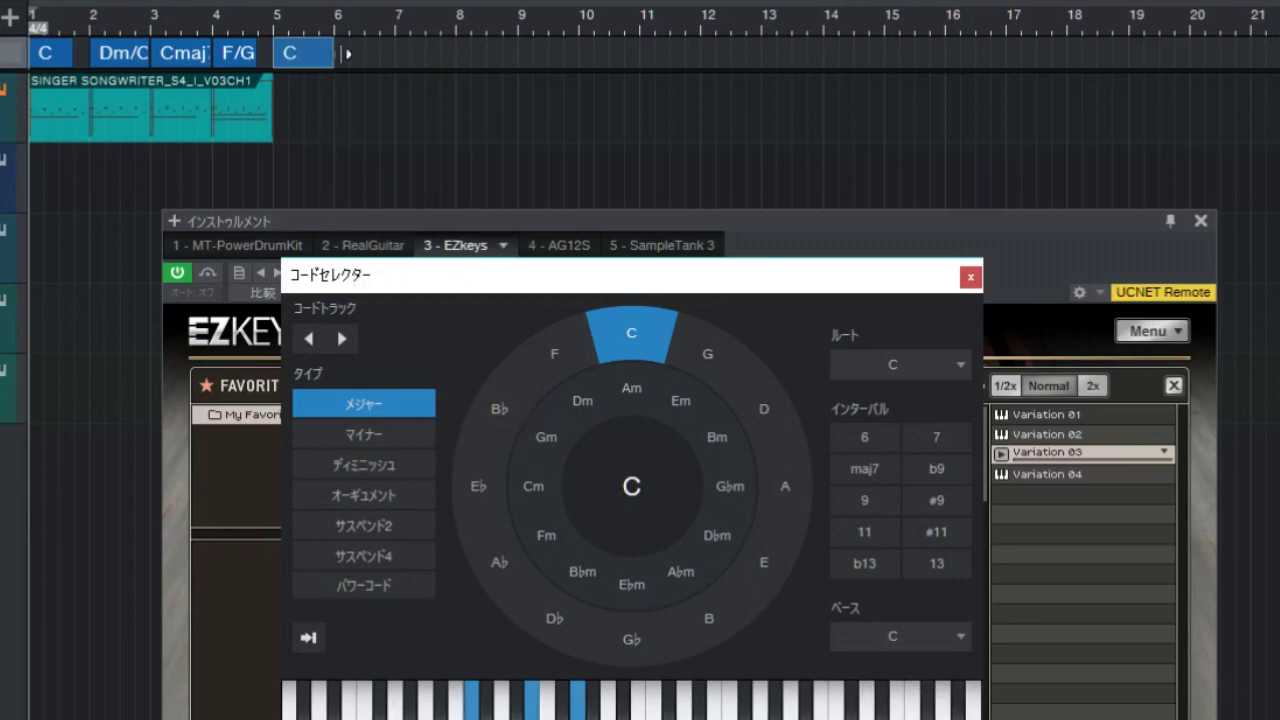
Step: Add a chord at bar 6, close the EZkeys window, and set the chord to Em
click(348, 53)
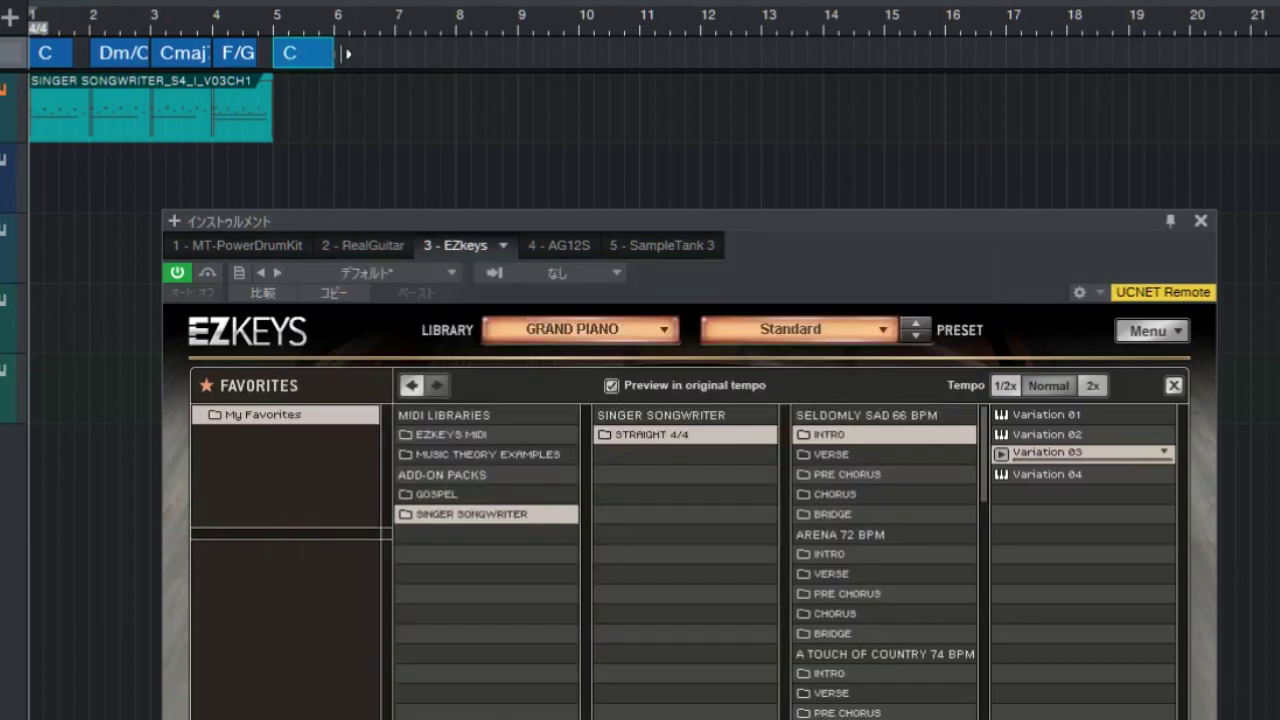
click(353, 58)
double_click(352, 52)
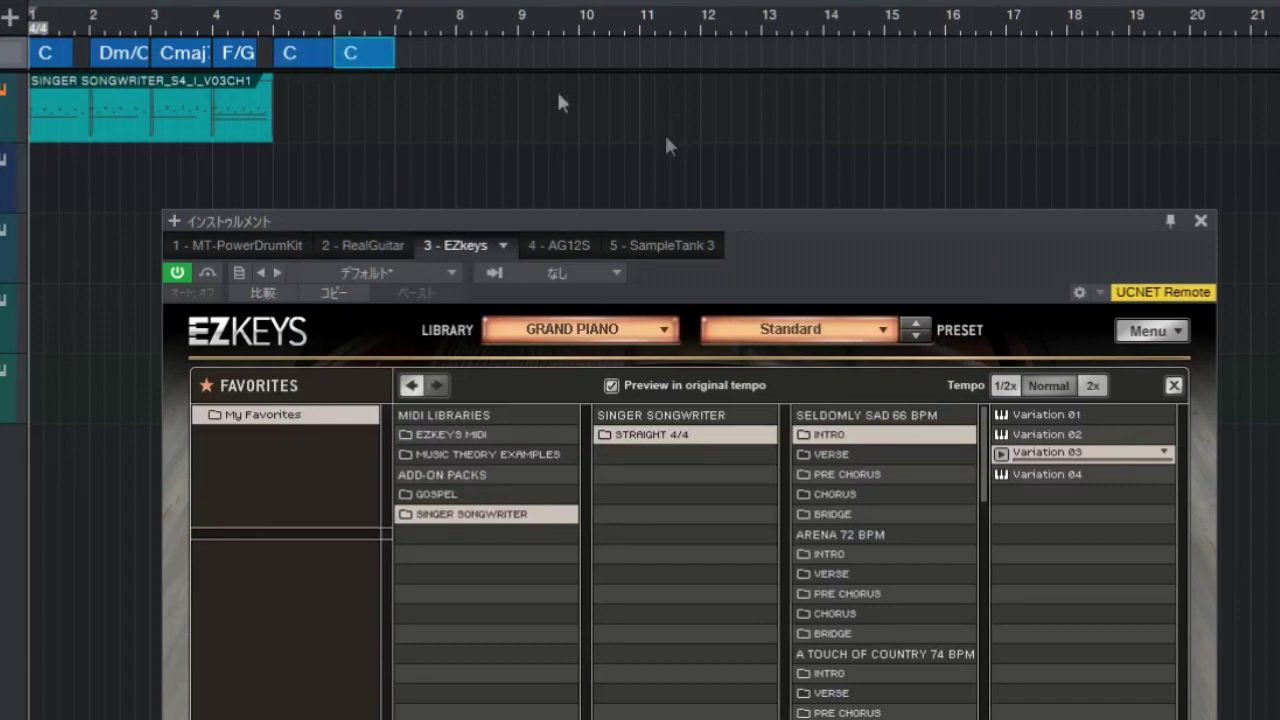
click(1200, 220)
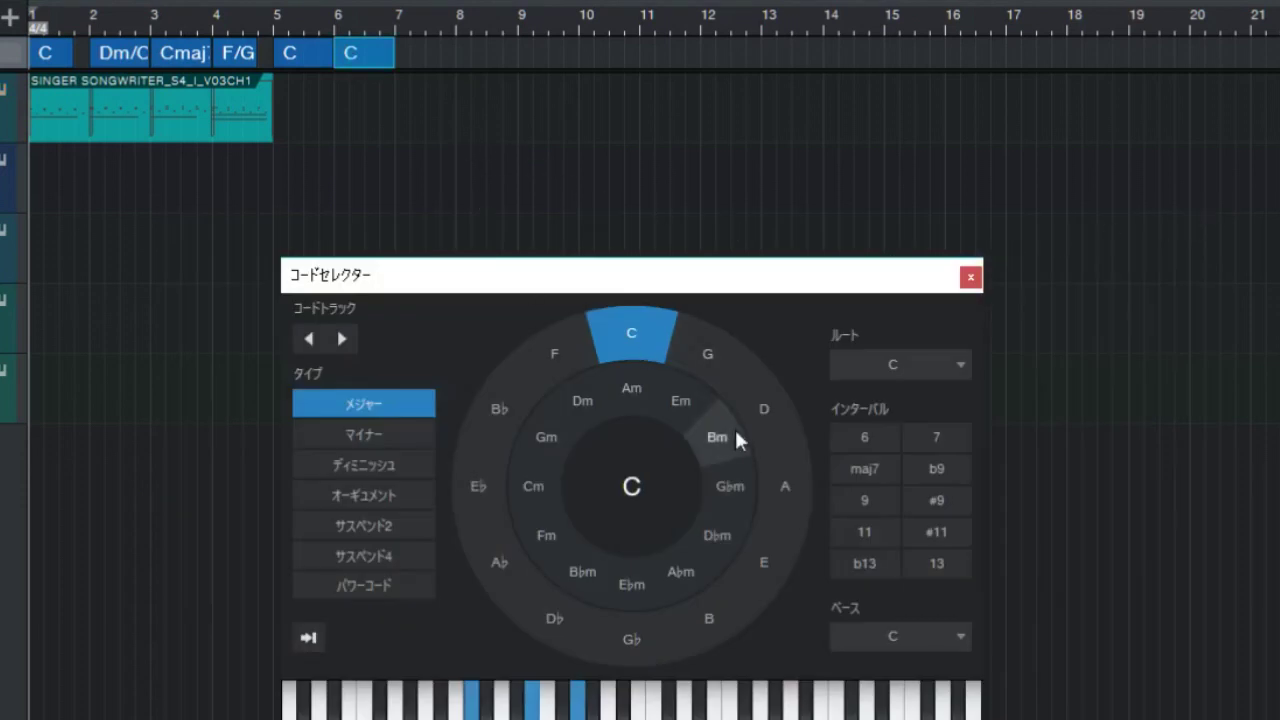
click(681, 403)
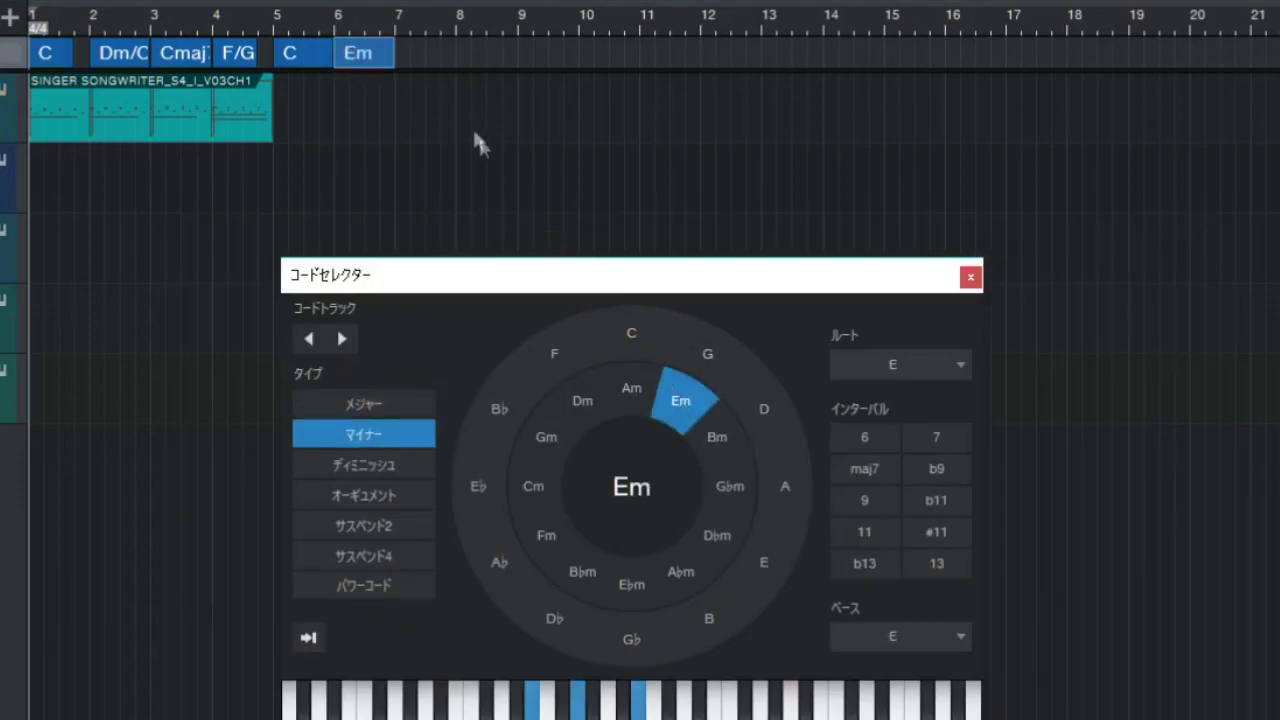
Step: Add a Dm chord at bar 7 and a G chord at bar 8 of the chord track
click(417, 49)
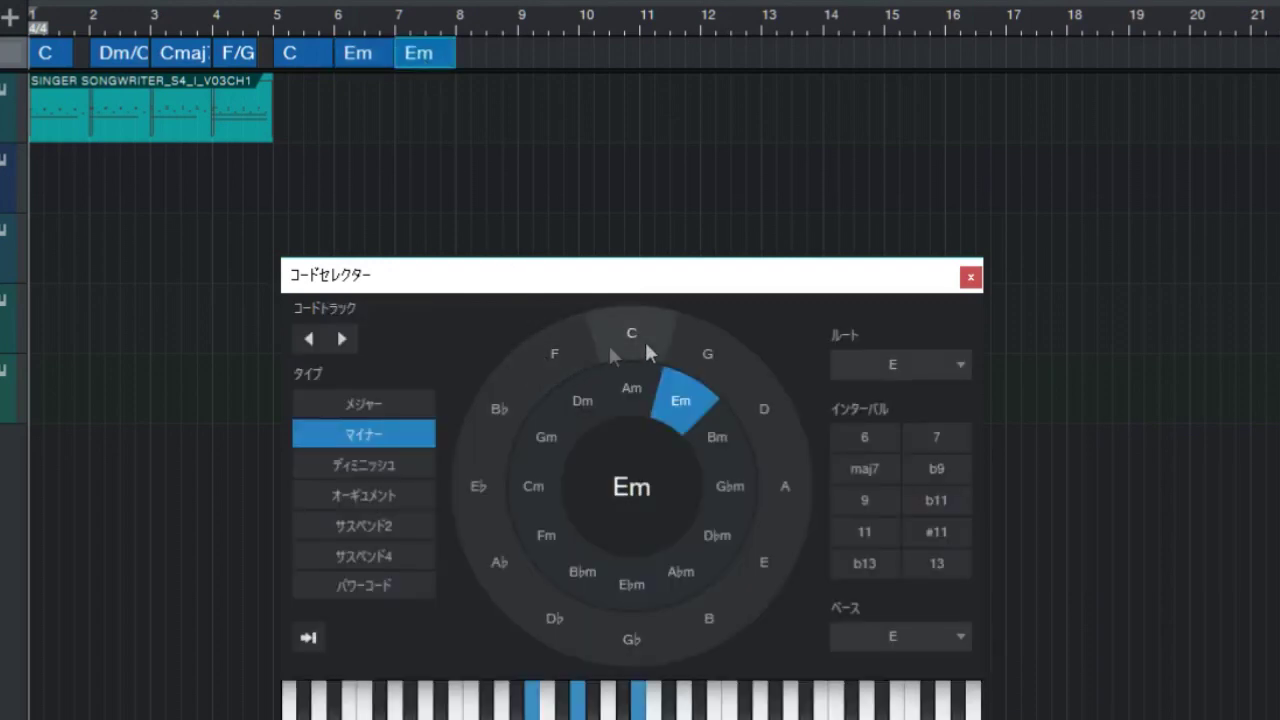
click(582, 398)
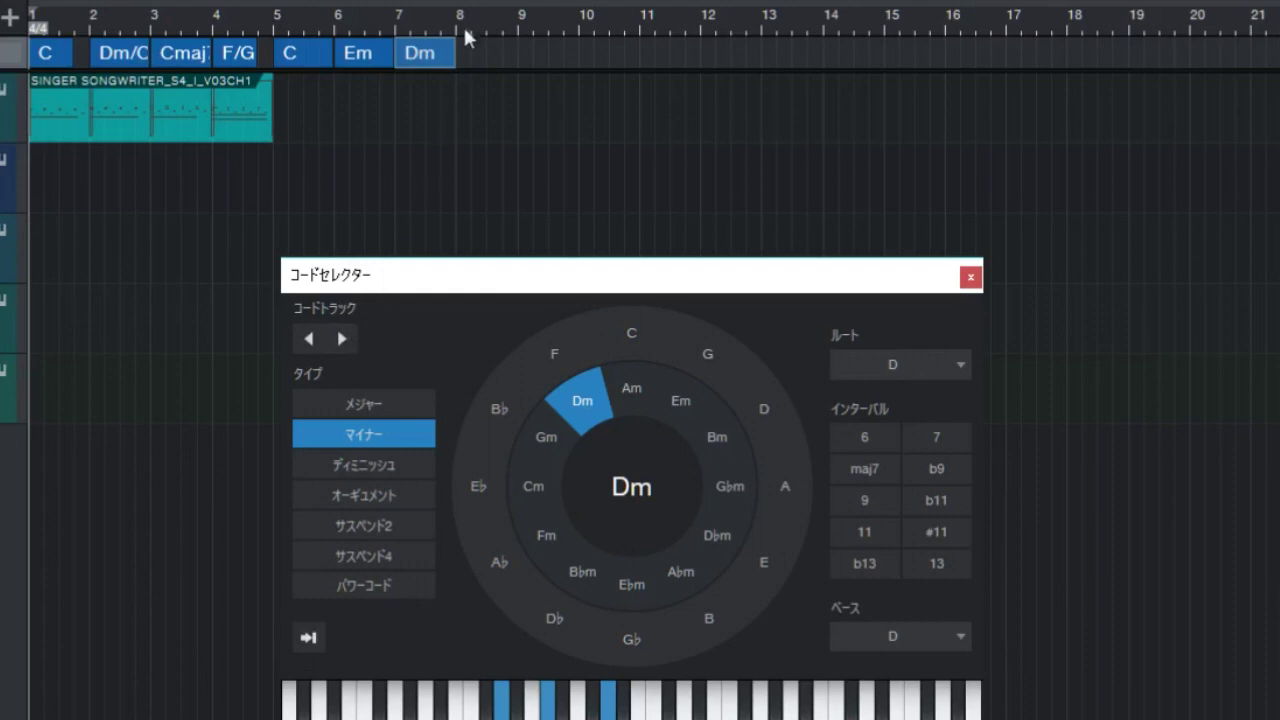
double_click(467, 53)
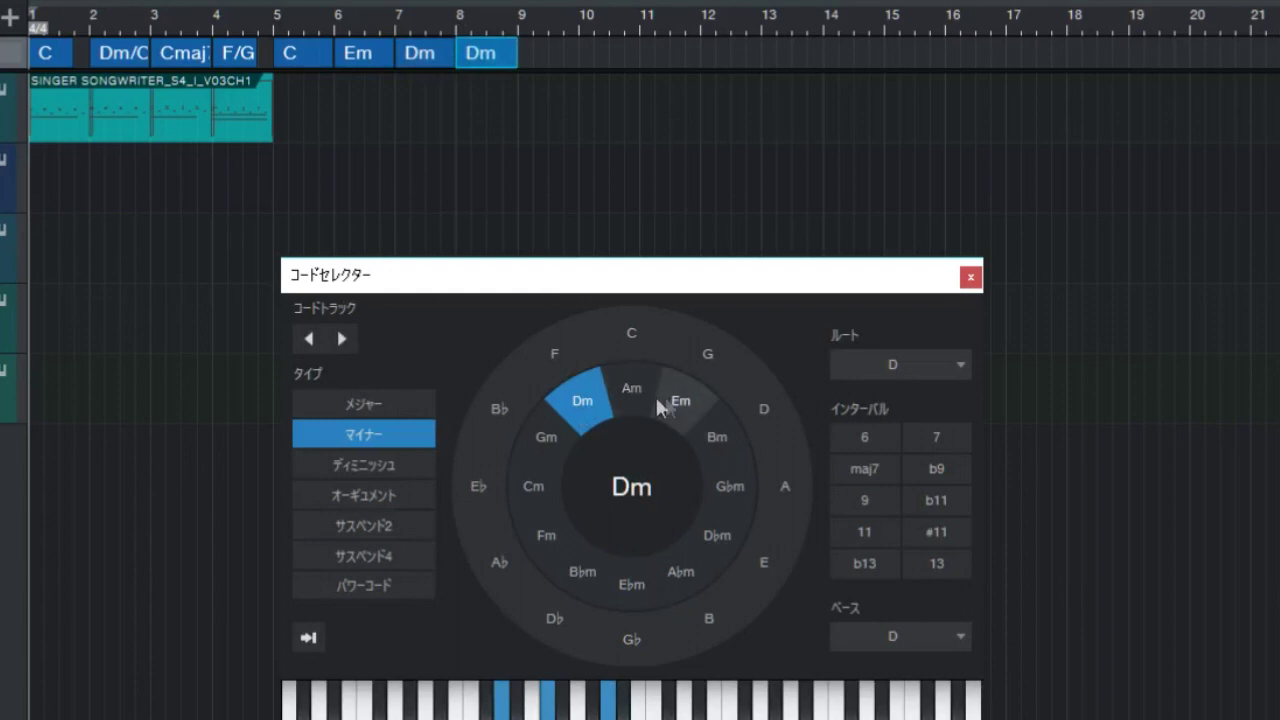
click(696, 352)
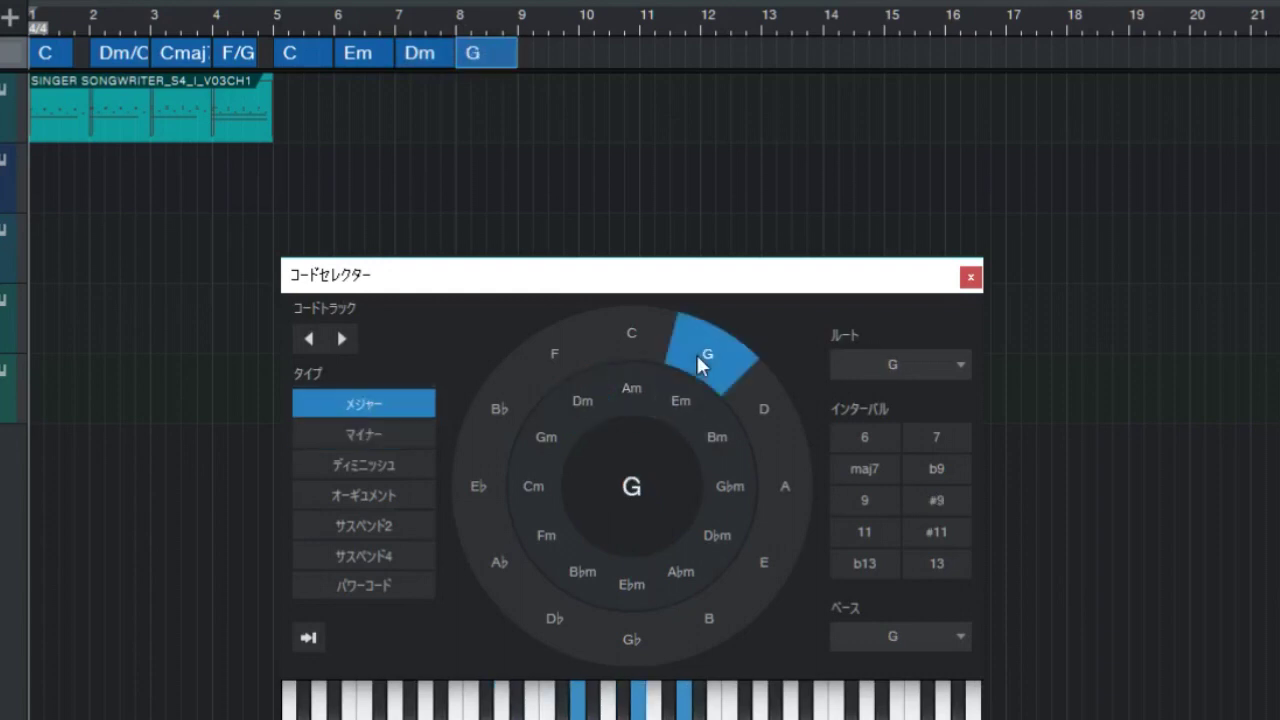
Step: Add a C chord at bar 9 and an Em chord at bar 10 of the chord track
double_click(532, 47)
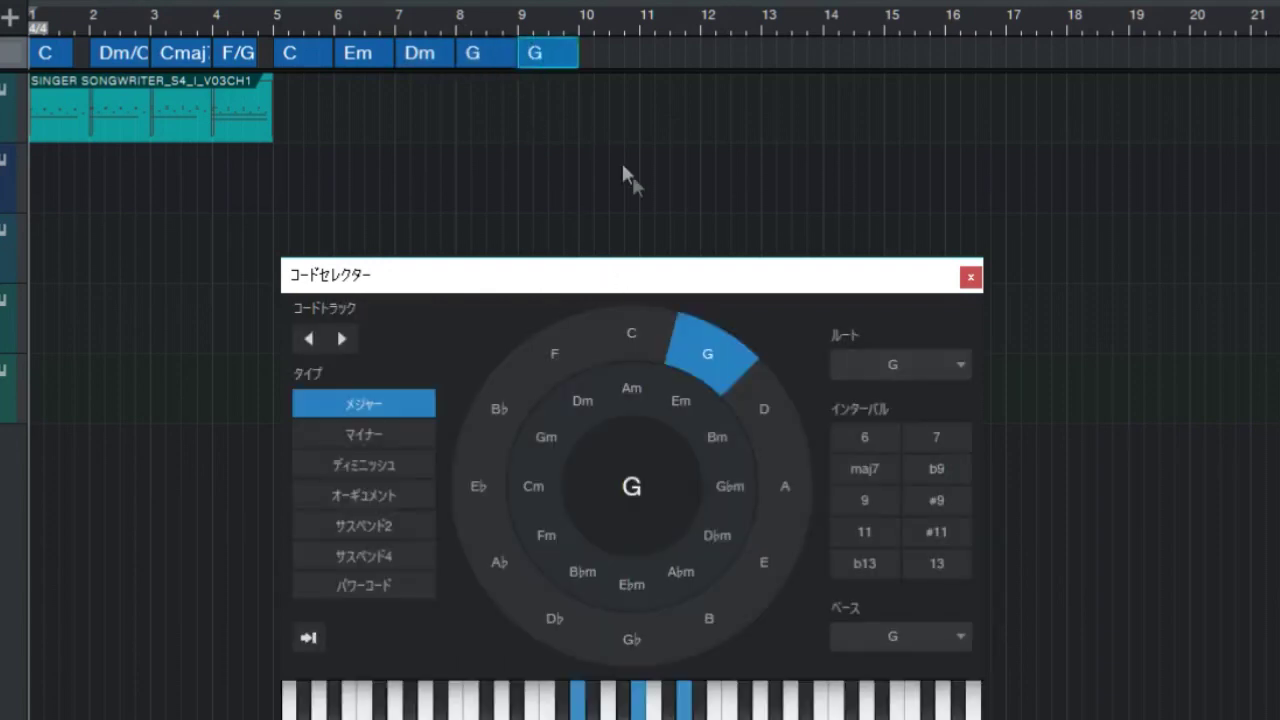
click(637, 322)
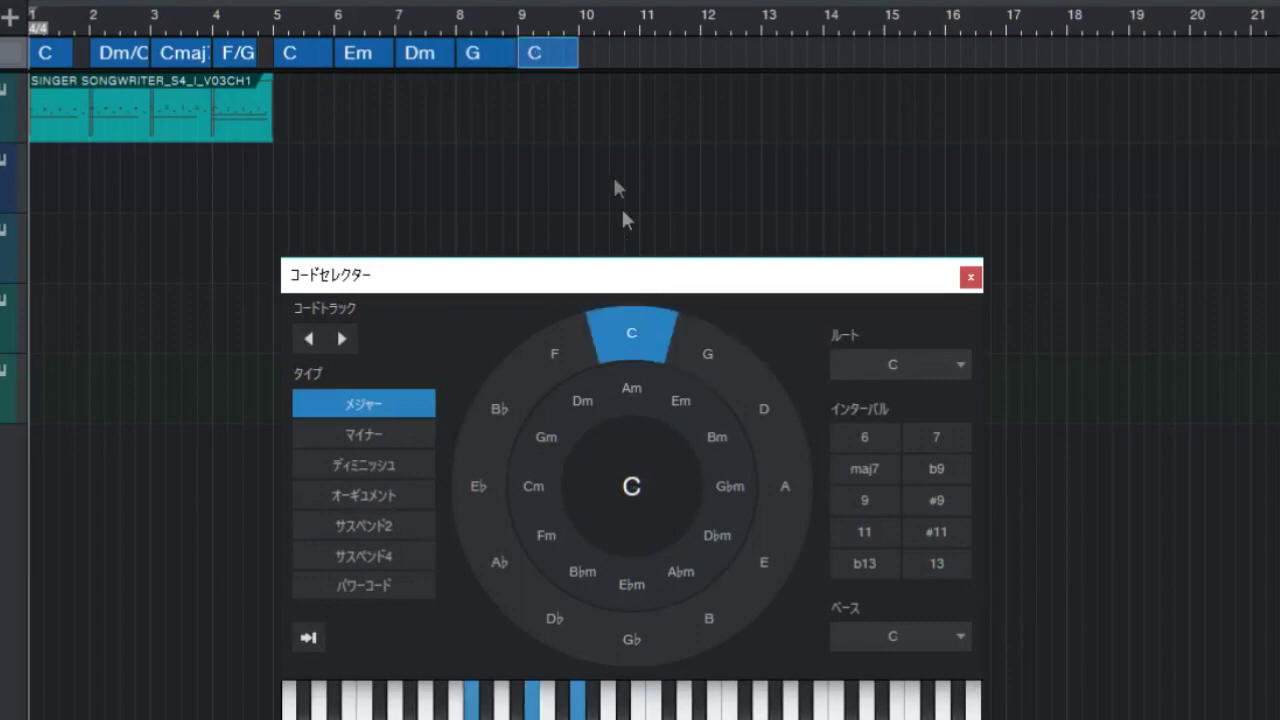
double_click(601, 51)
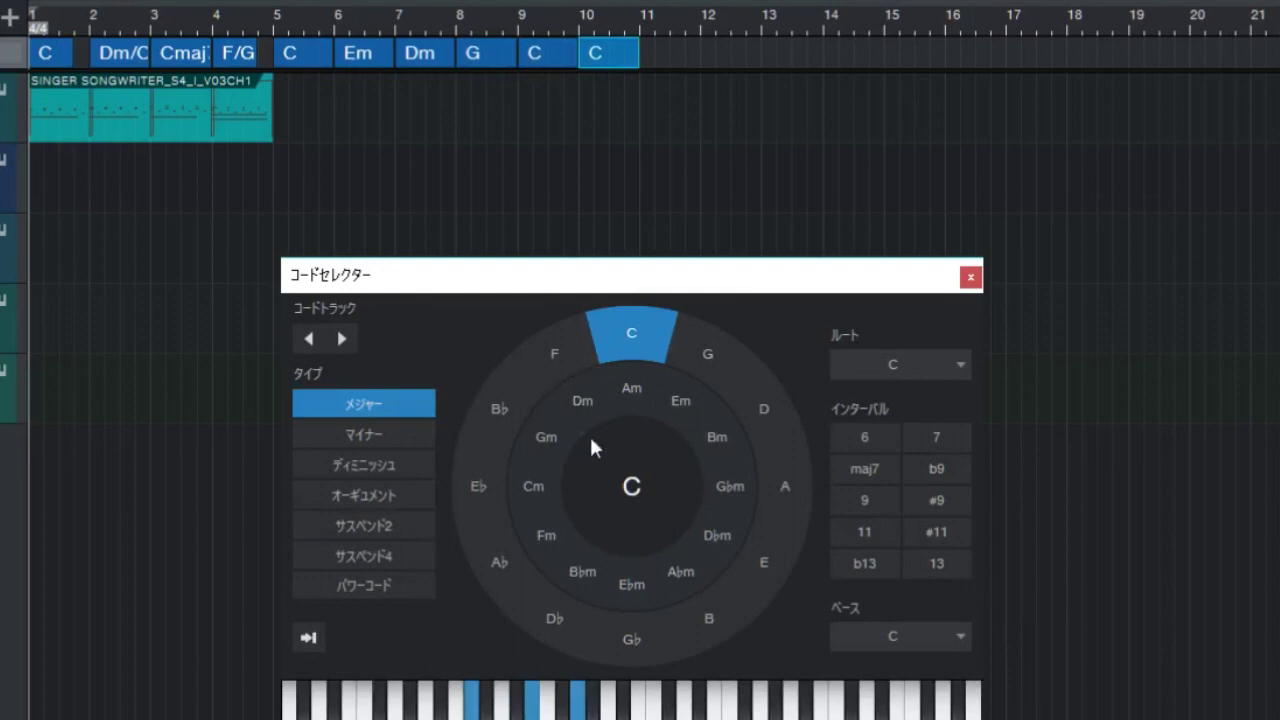
click(662, 418)
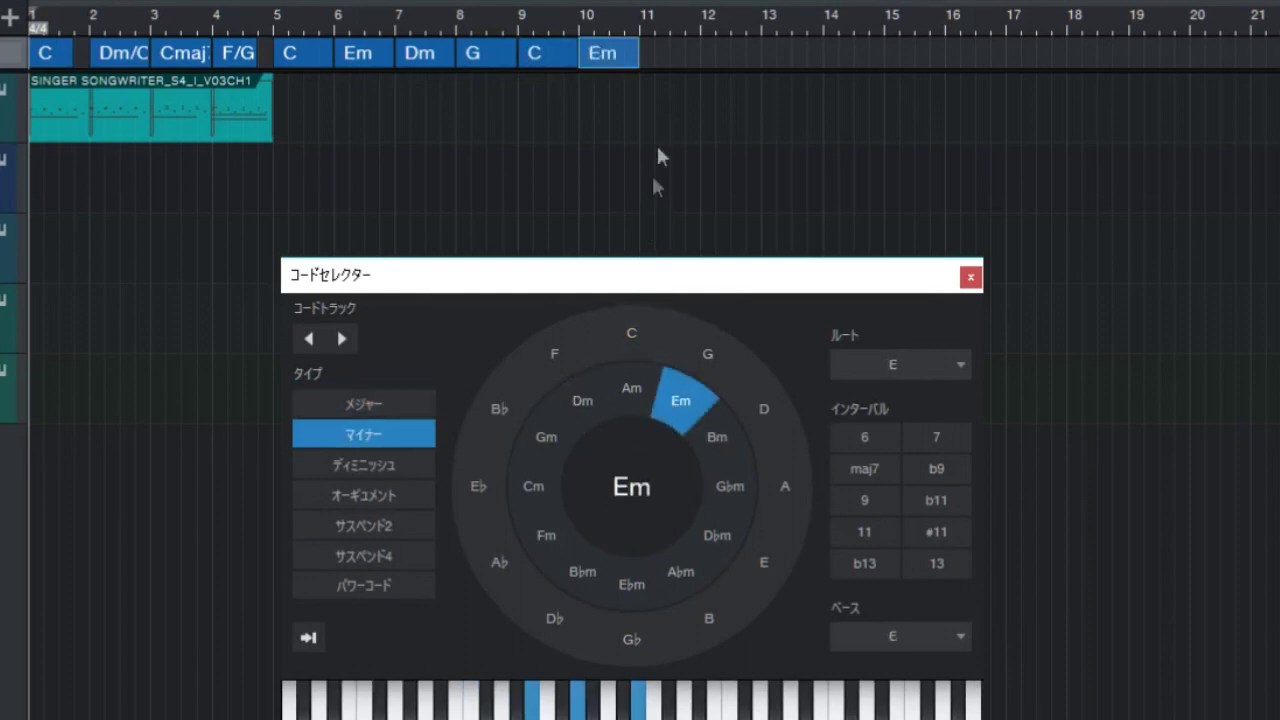
Step: Add a chord at bar 11 and set it to D minor with the 7 interval
click(654, 57)
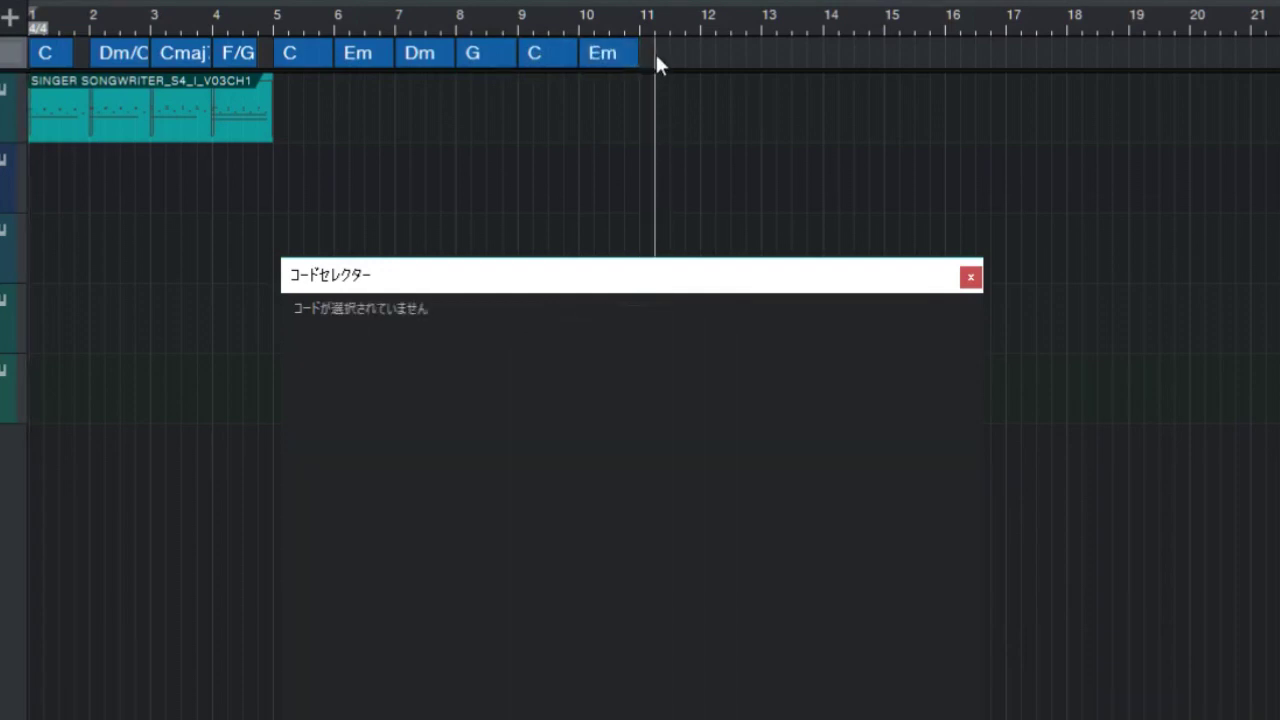
double_click(650, 58)
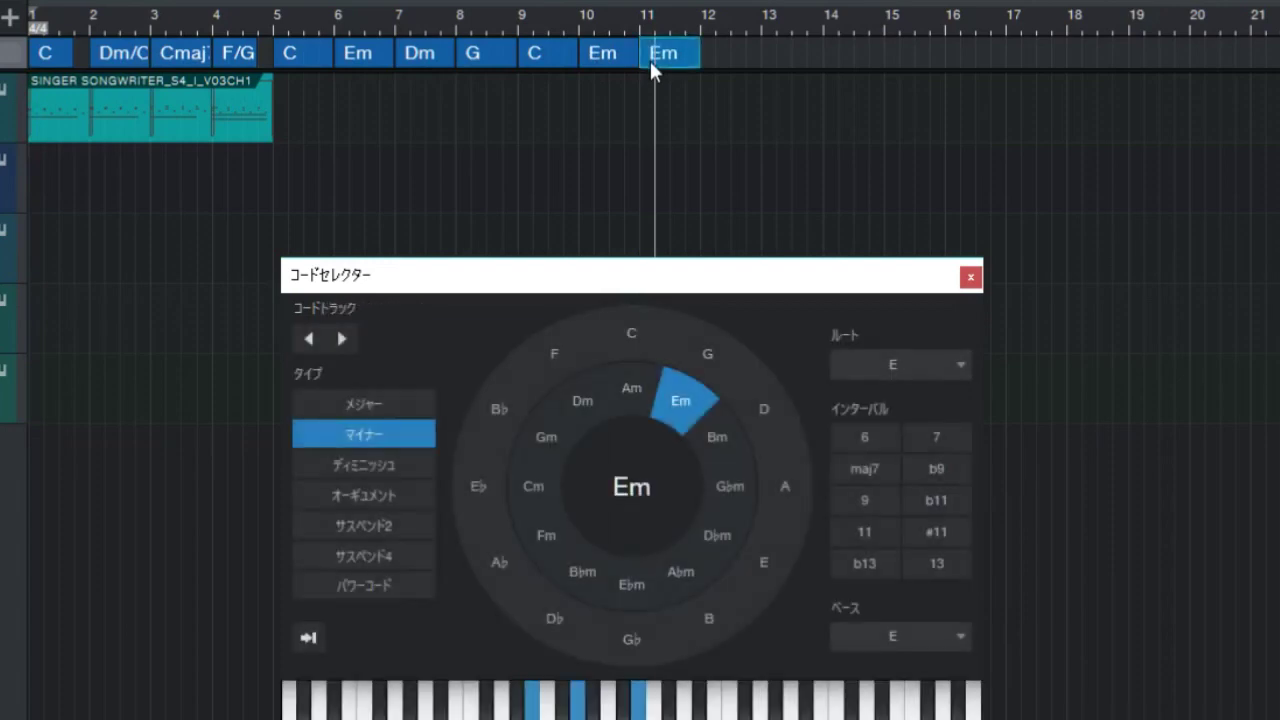
click(596, 403)
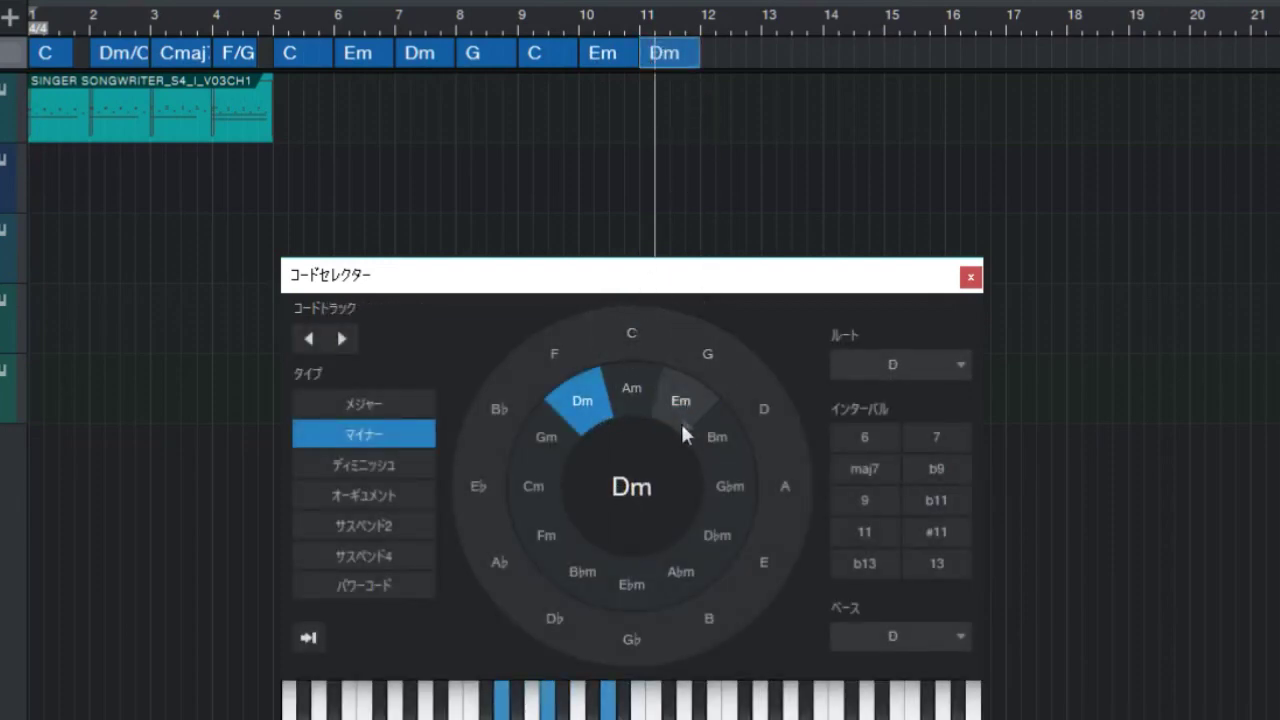
click(946, 438)
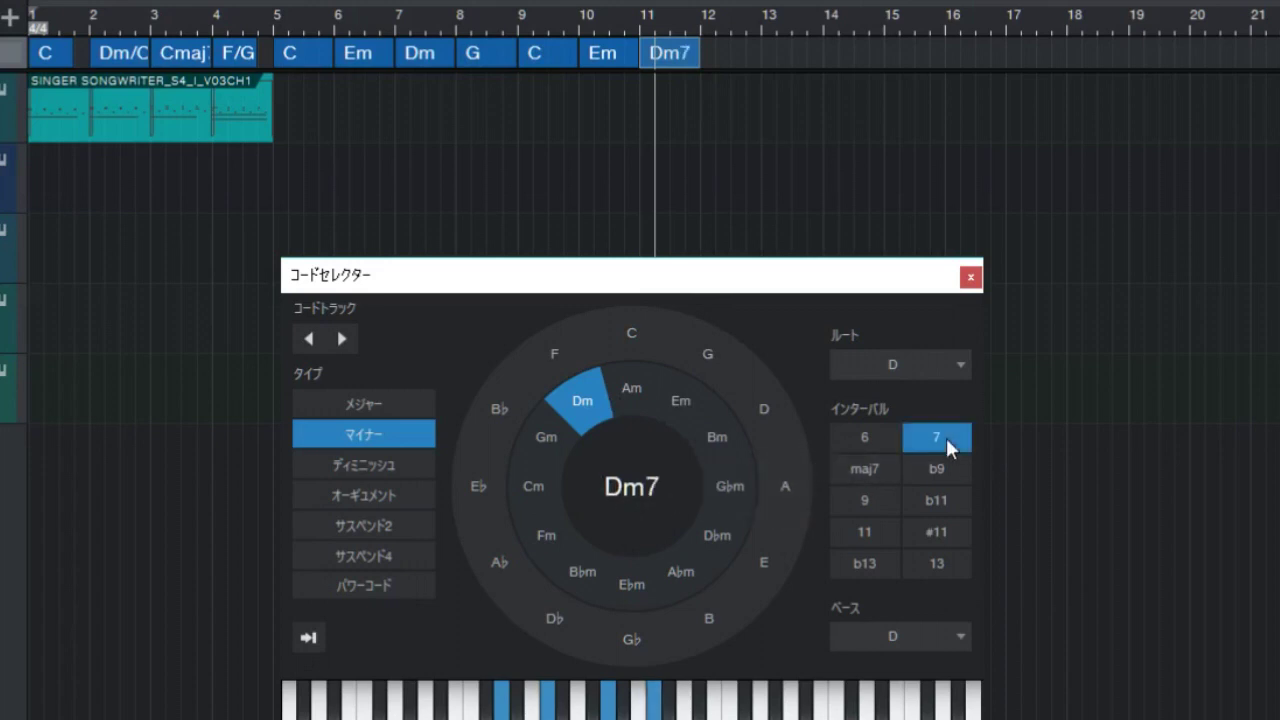
Step: Add a chord at bar 12 and set it to a plain F major without the 7 interval
double_click(714, 46)
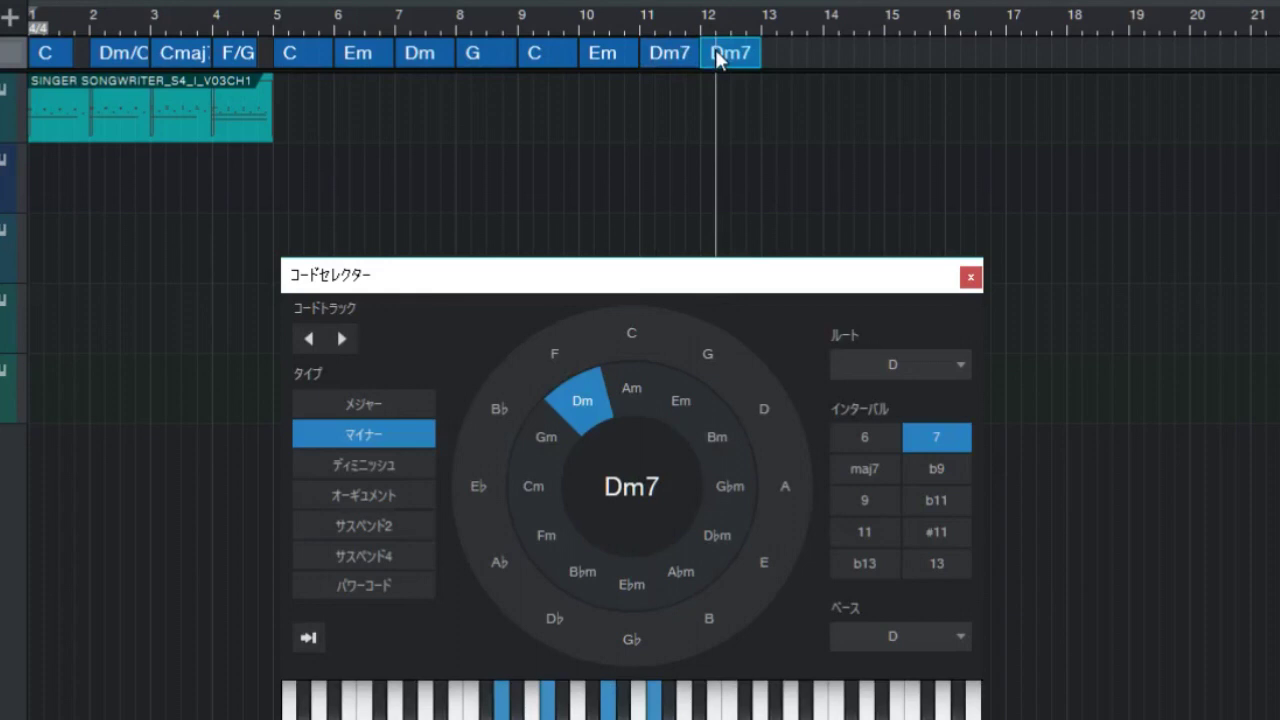
click(712, 350)
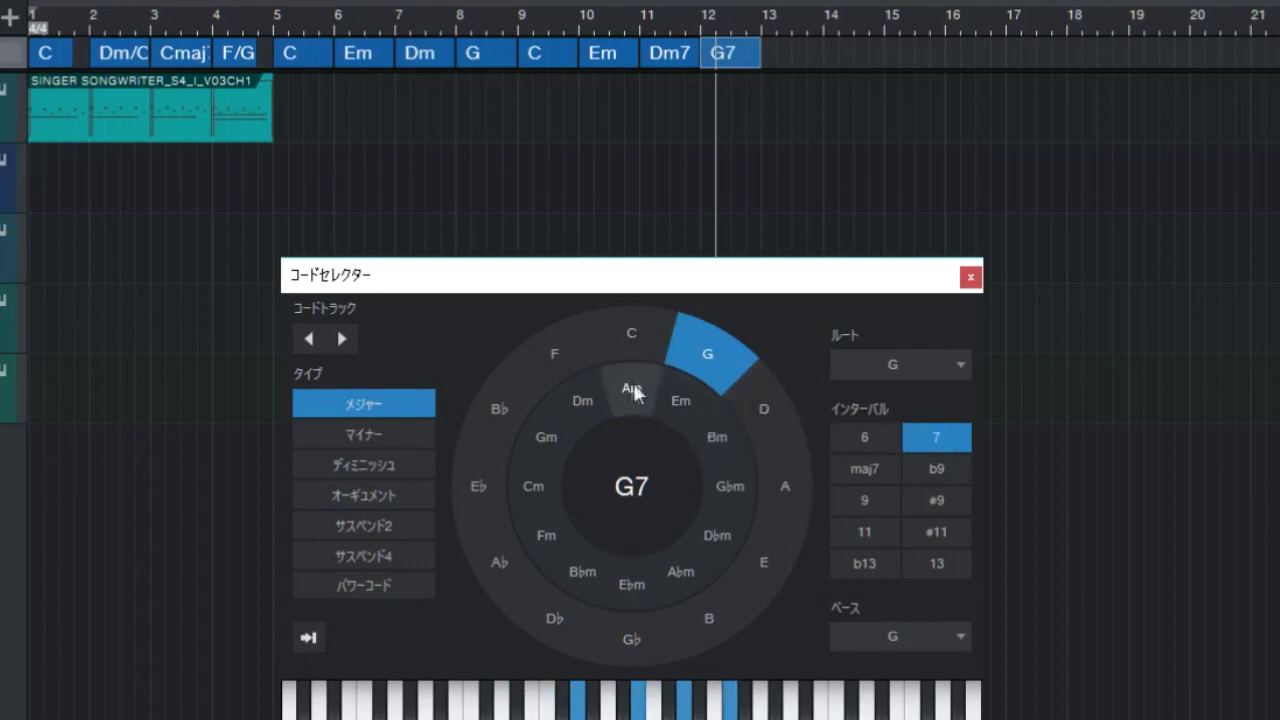
click(567, 368)
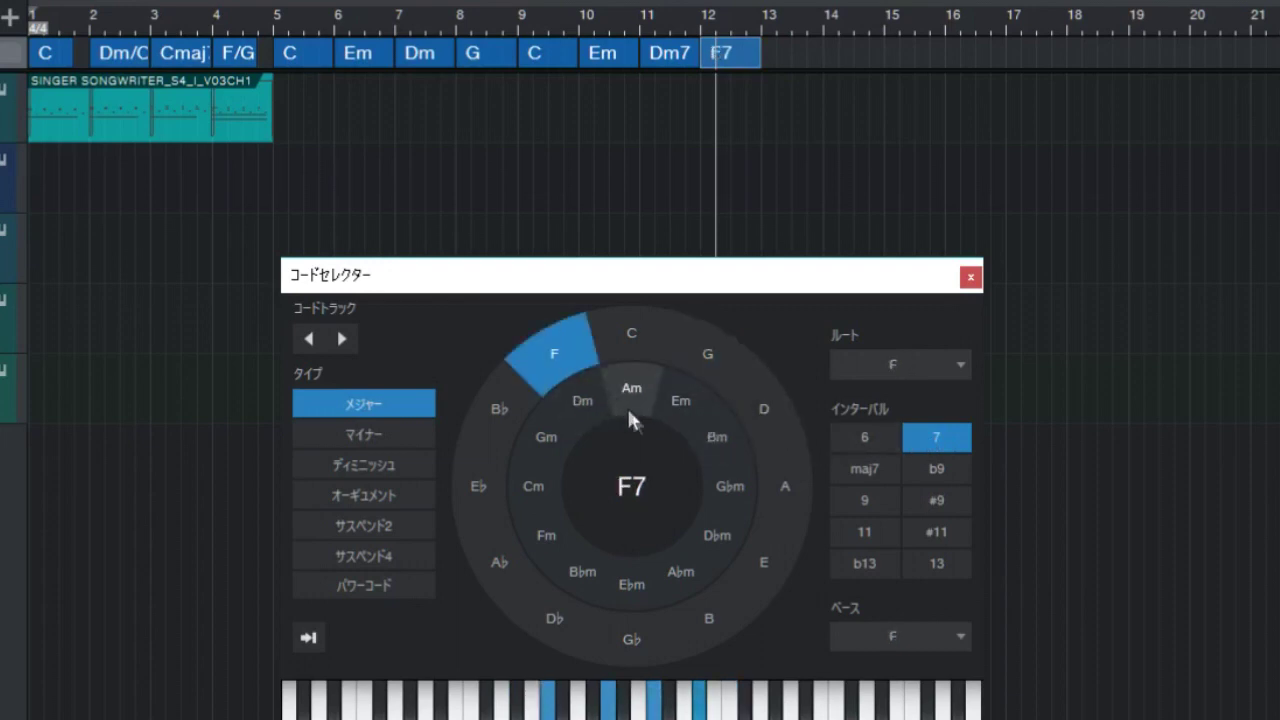
click(920, 440)
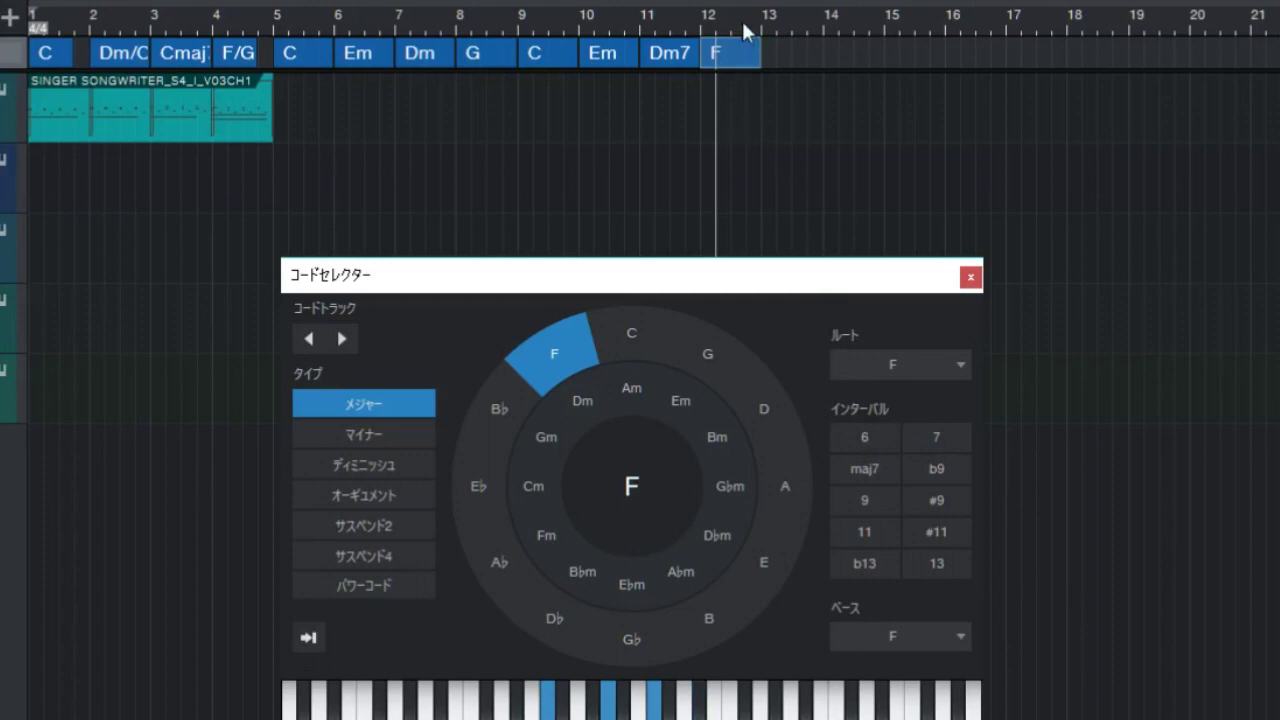
Step: Split the F chord at bar 12 in the middle of the bar and select its second half
scroll(745, 50, up, 3)
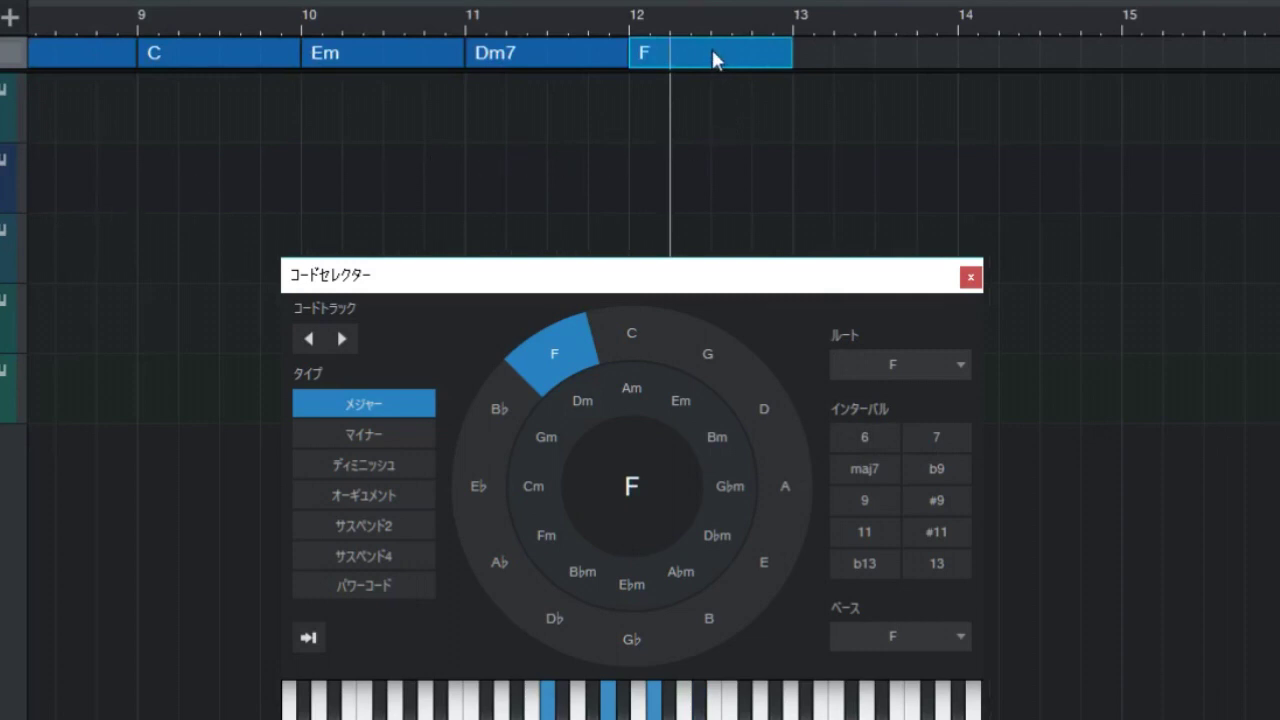
click(706, 12)
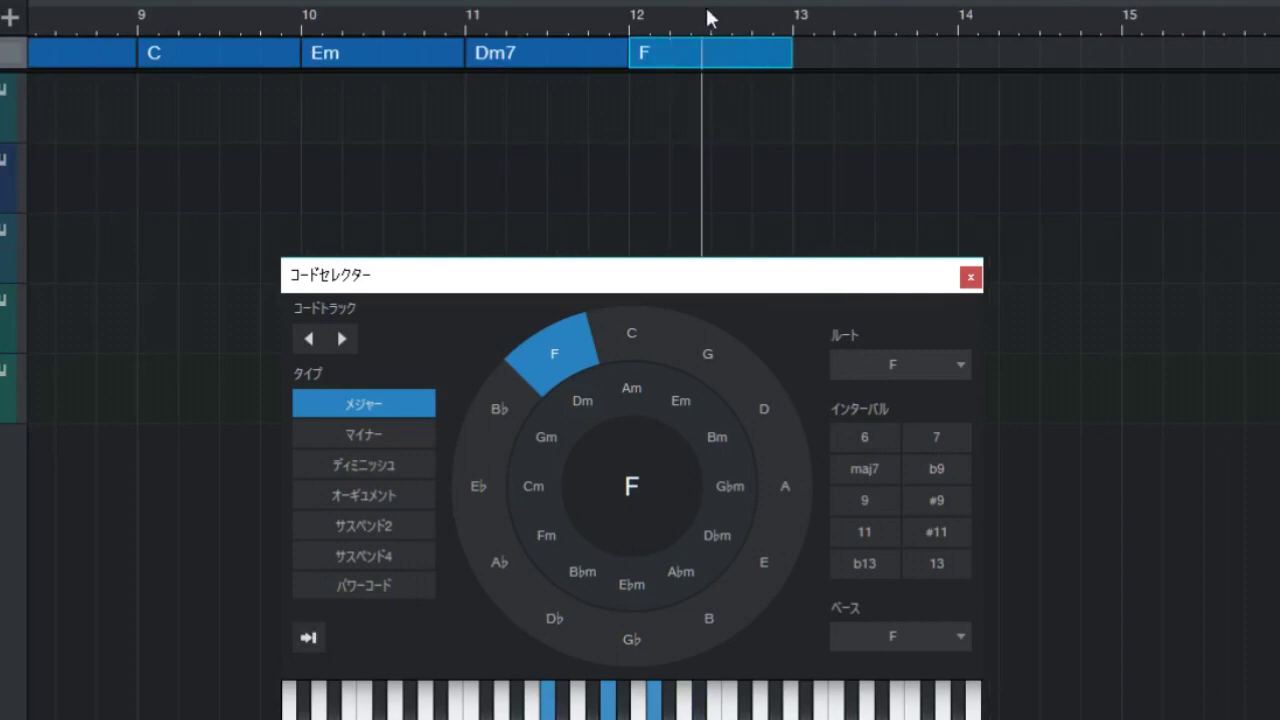
click(710, 12)
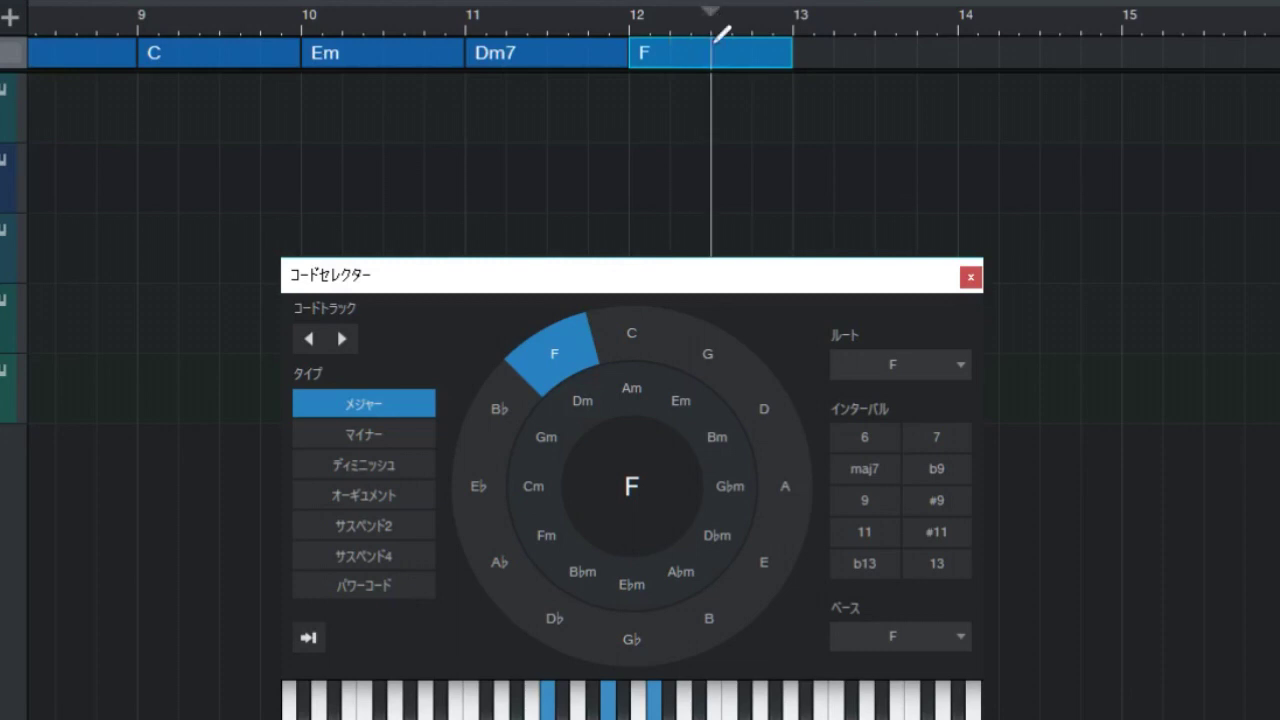
click(714, 40)
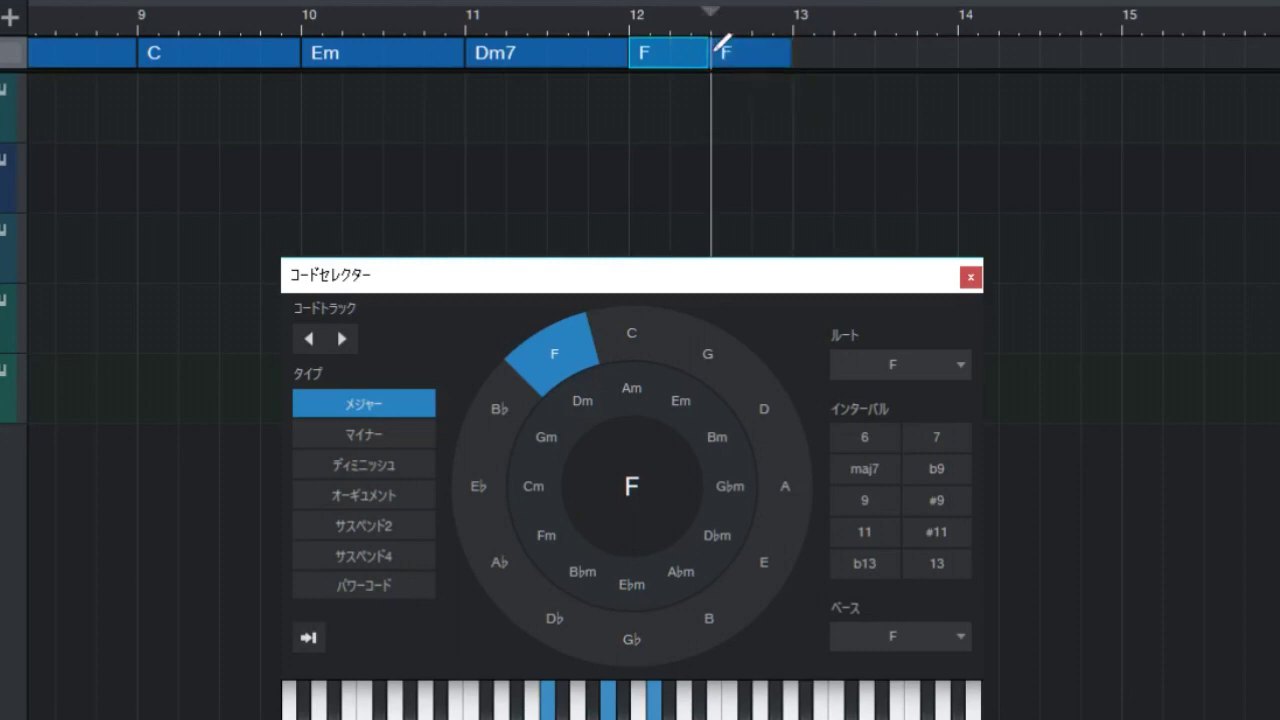
click(727, 55)
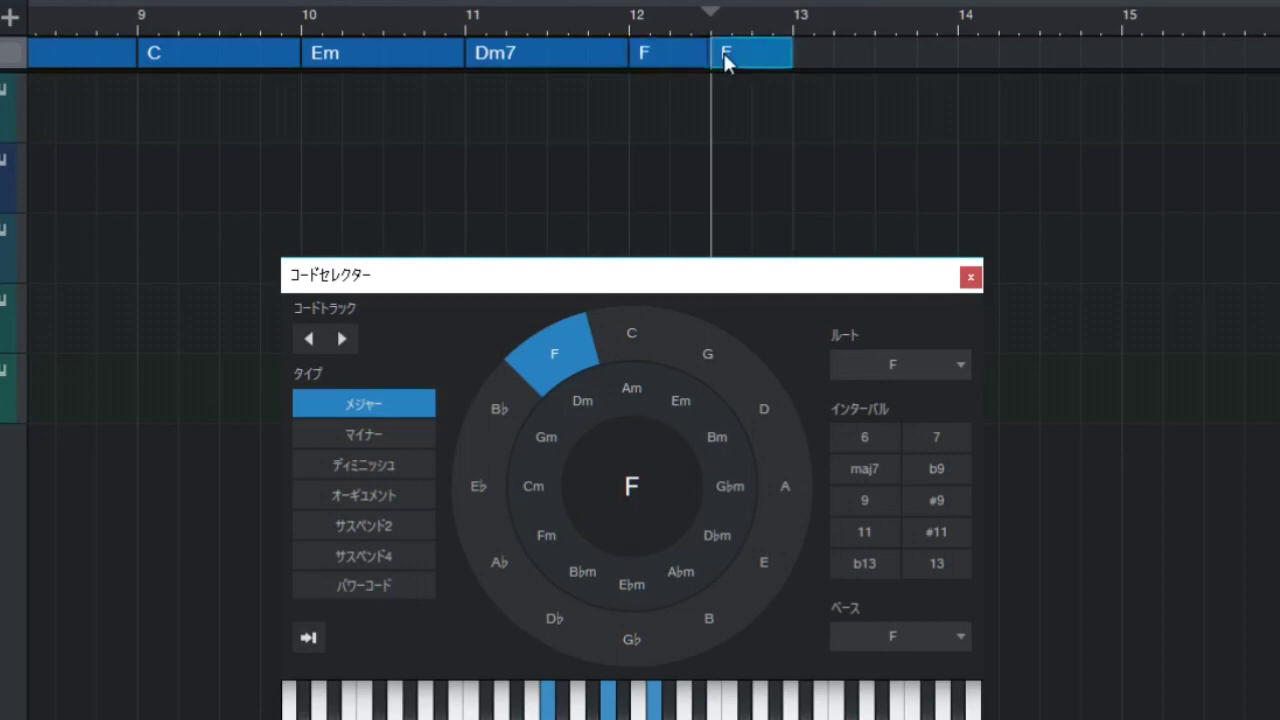
Step: Set the second-half chord of bar 12 to G7 and add a plain C major chord at bar 13 without the 7 interval
click(714, 368)
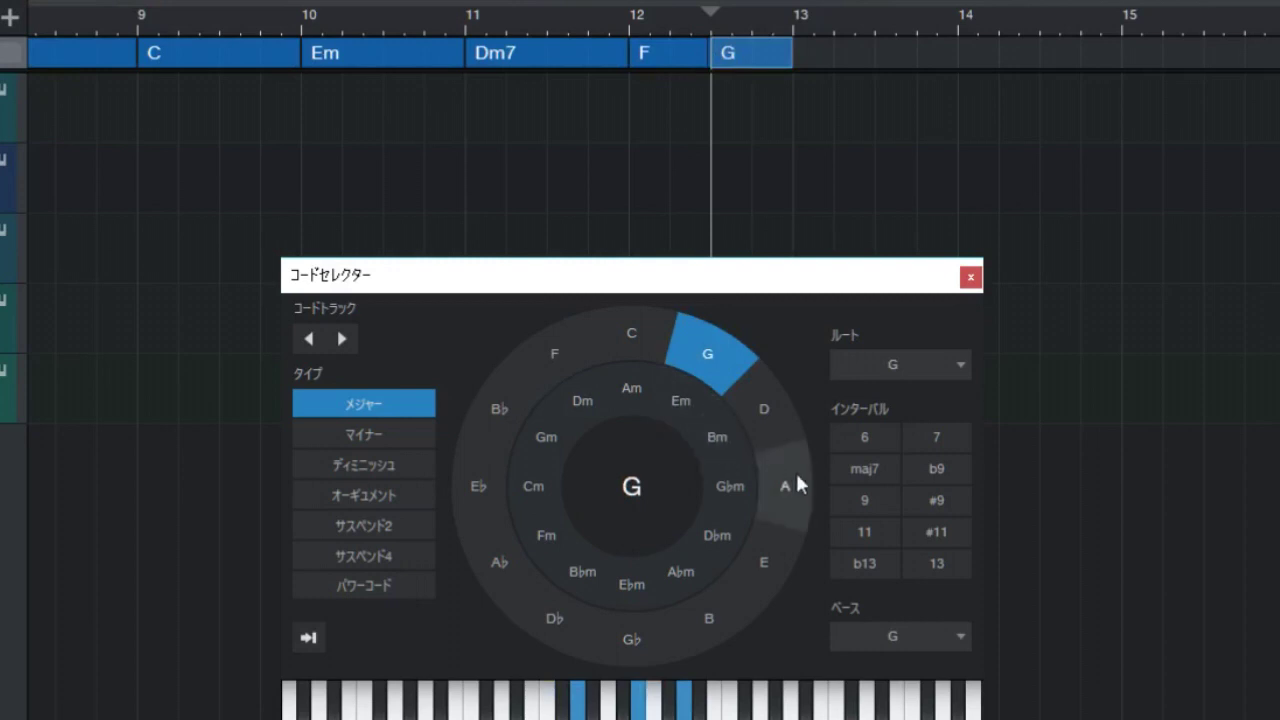
click(920, 444)
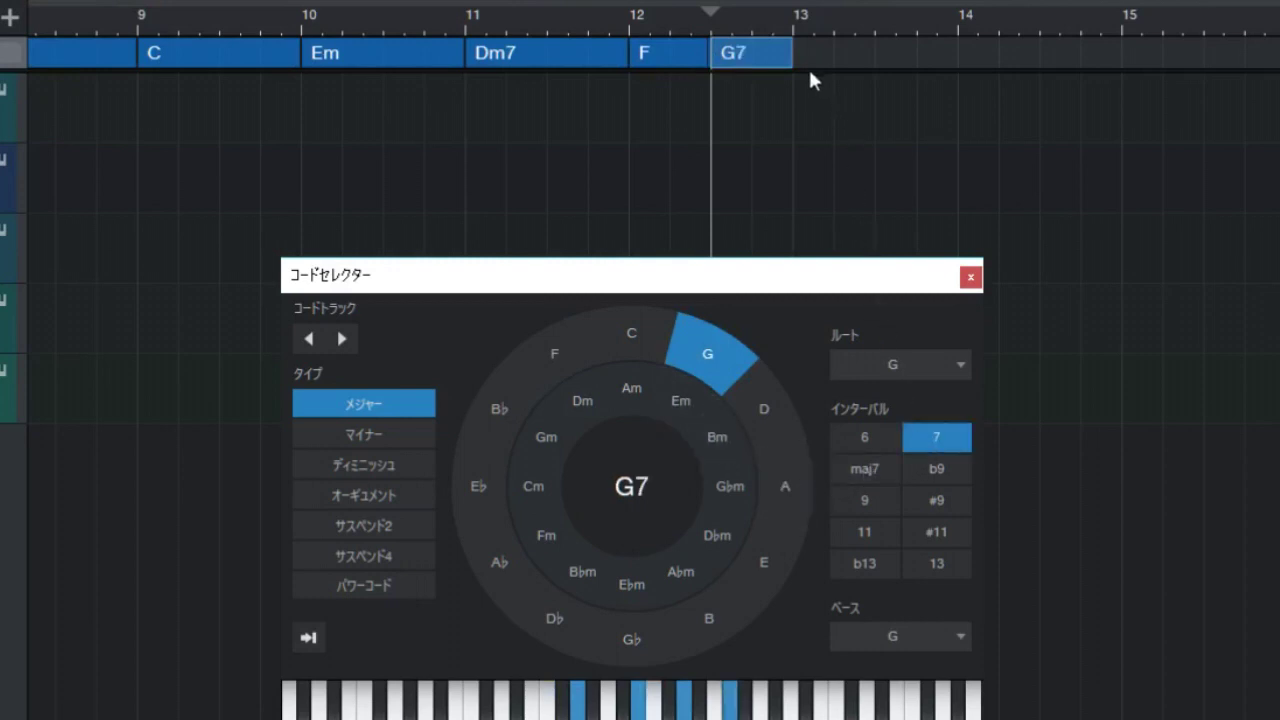
double_click(835, 52)
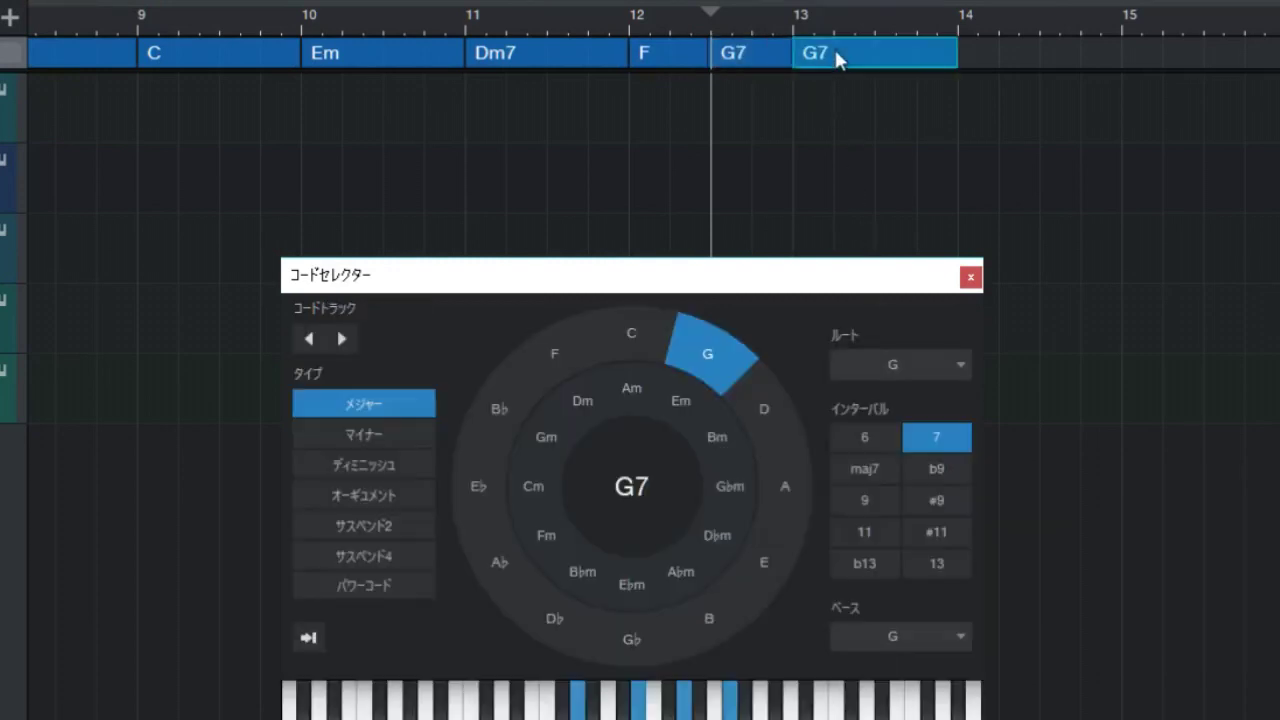
click(642, 348)
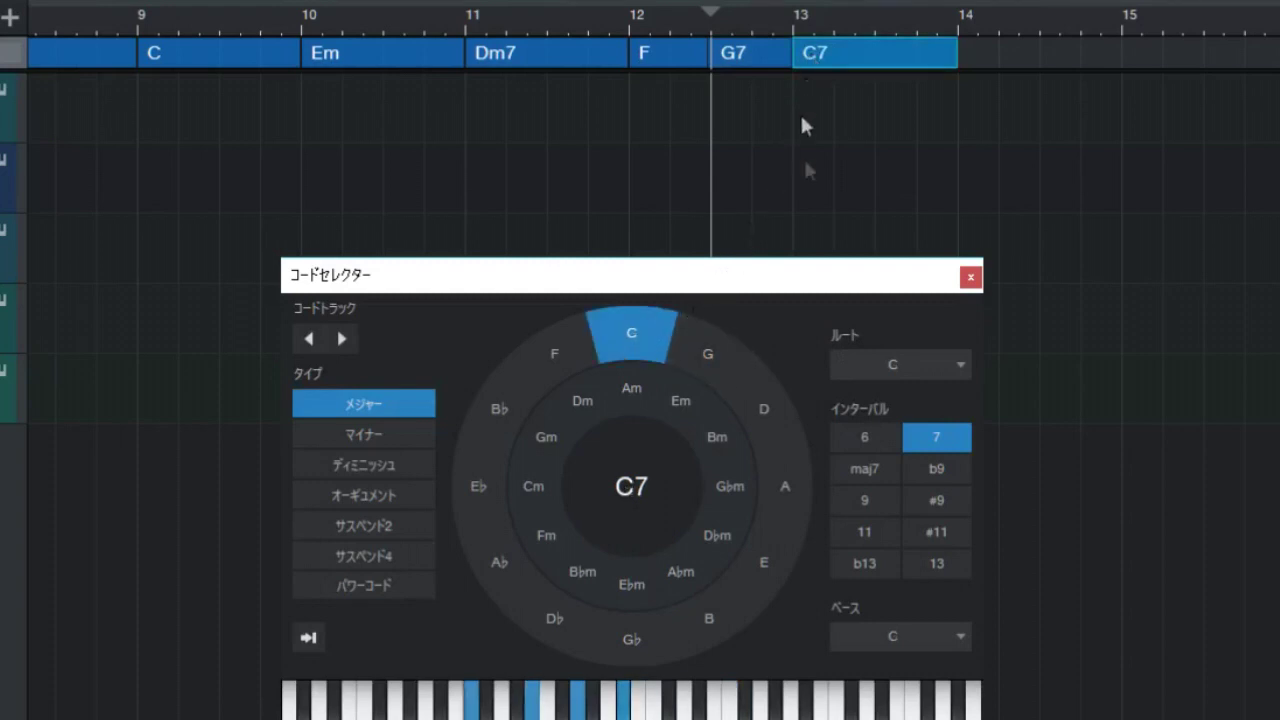
click(939, 441)
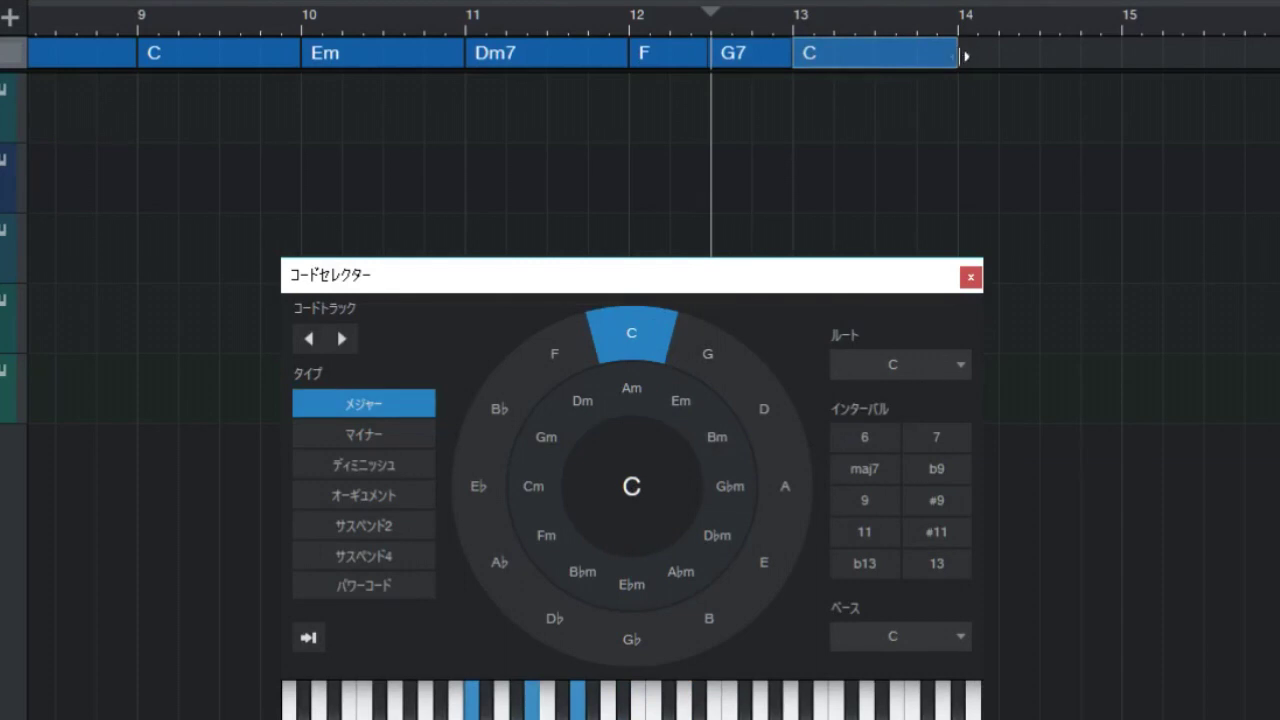
Step: Add an F chord at bar 14 and a C chord at bar 15 of the chord track
click(1005, 47)
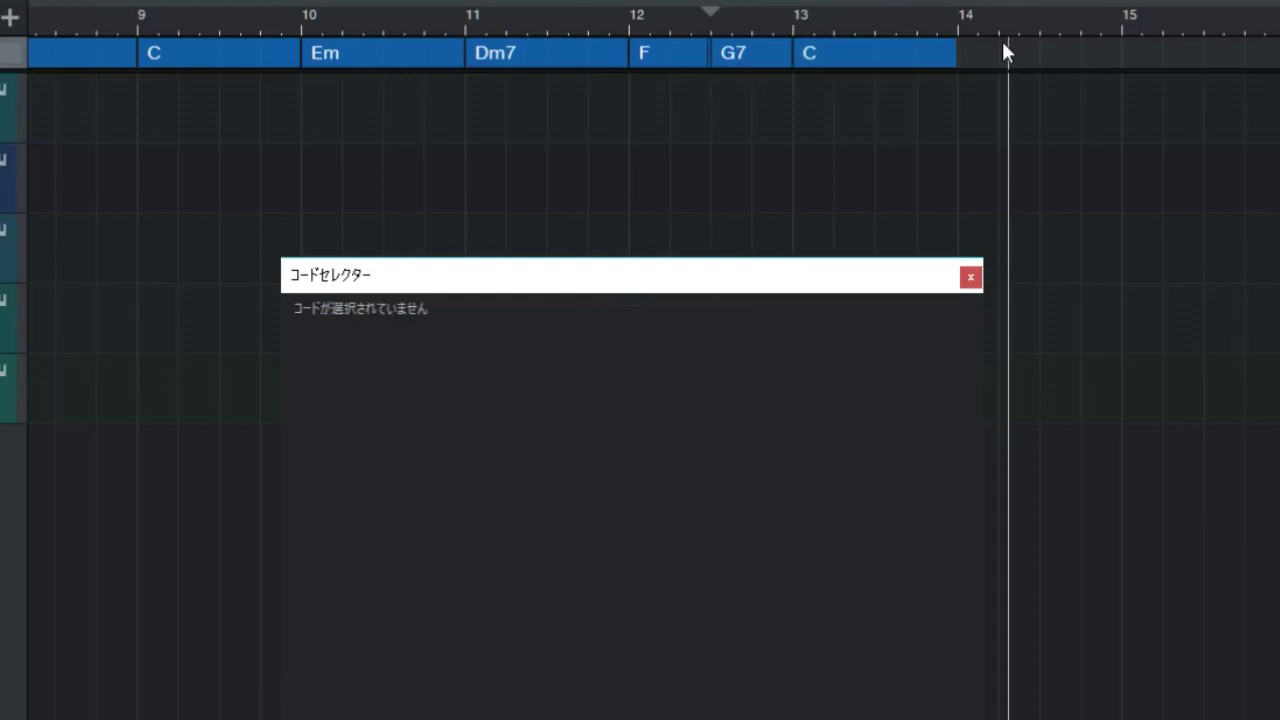
double_click(1004, 47)
click(555, 356)
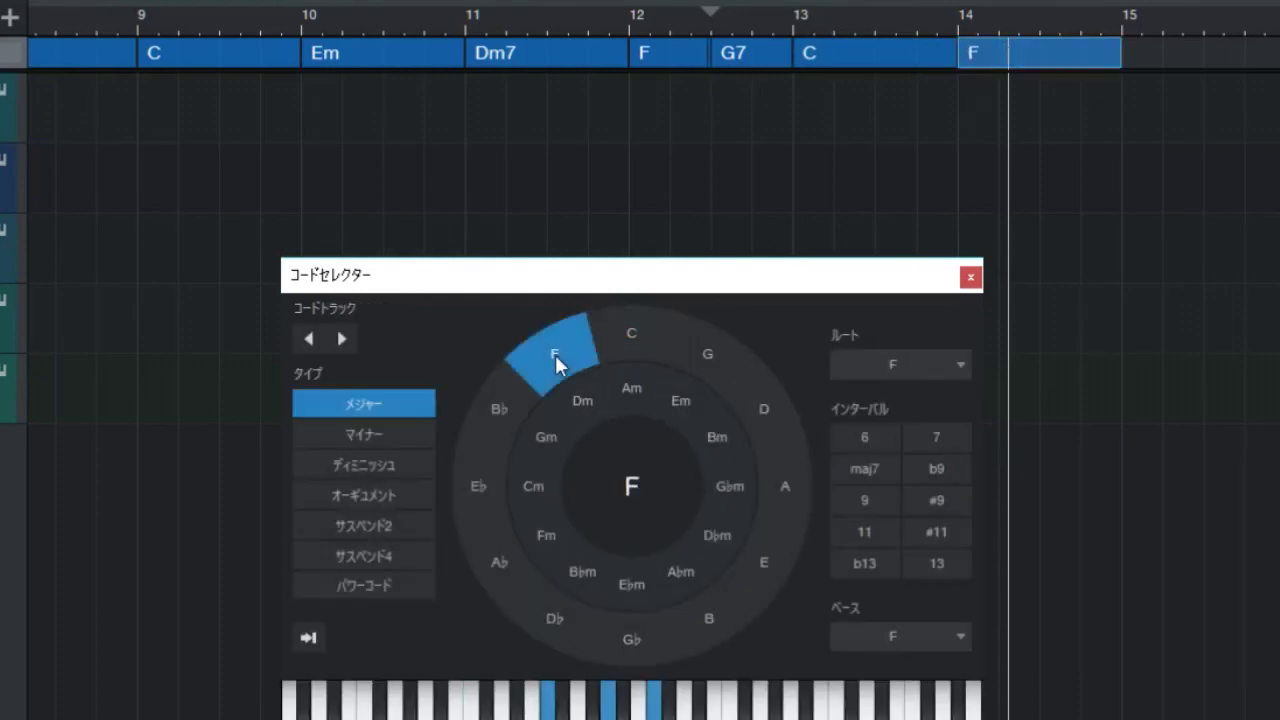
click(1158, 52)
double_click(1158, 52)
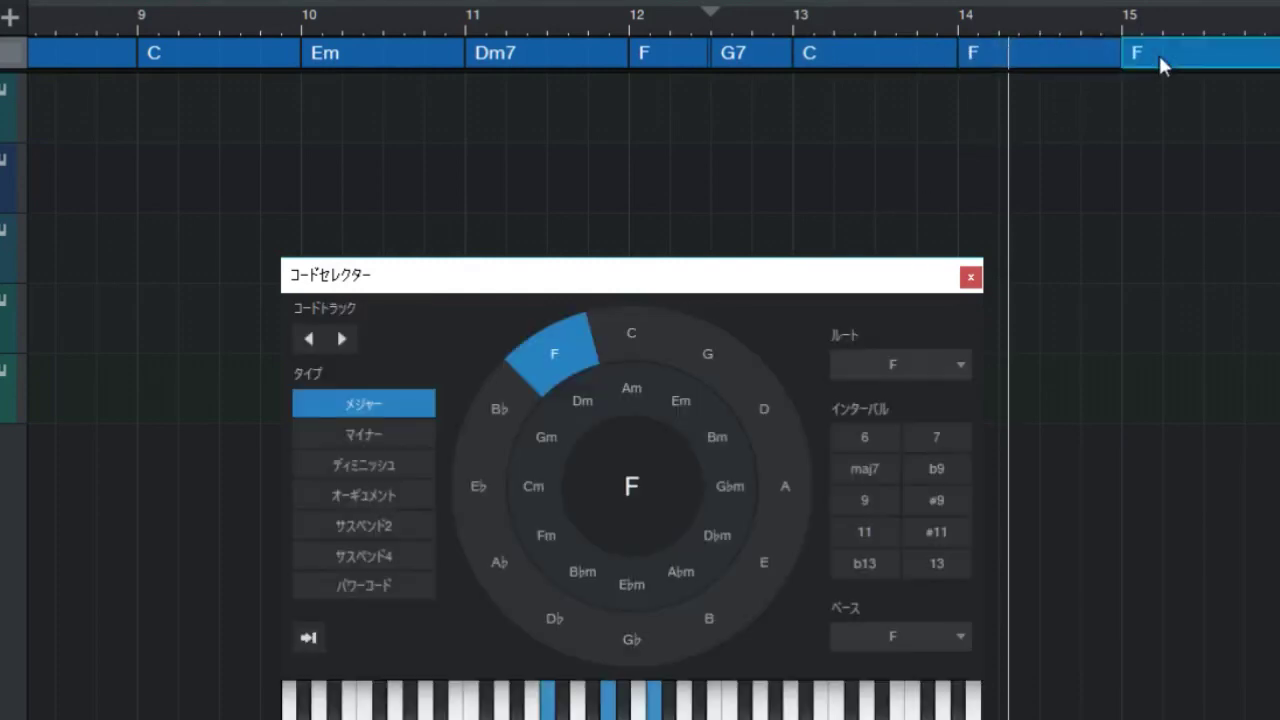
click(646, 341)
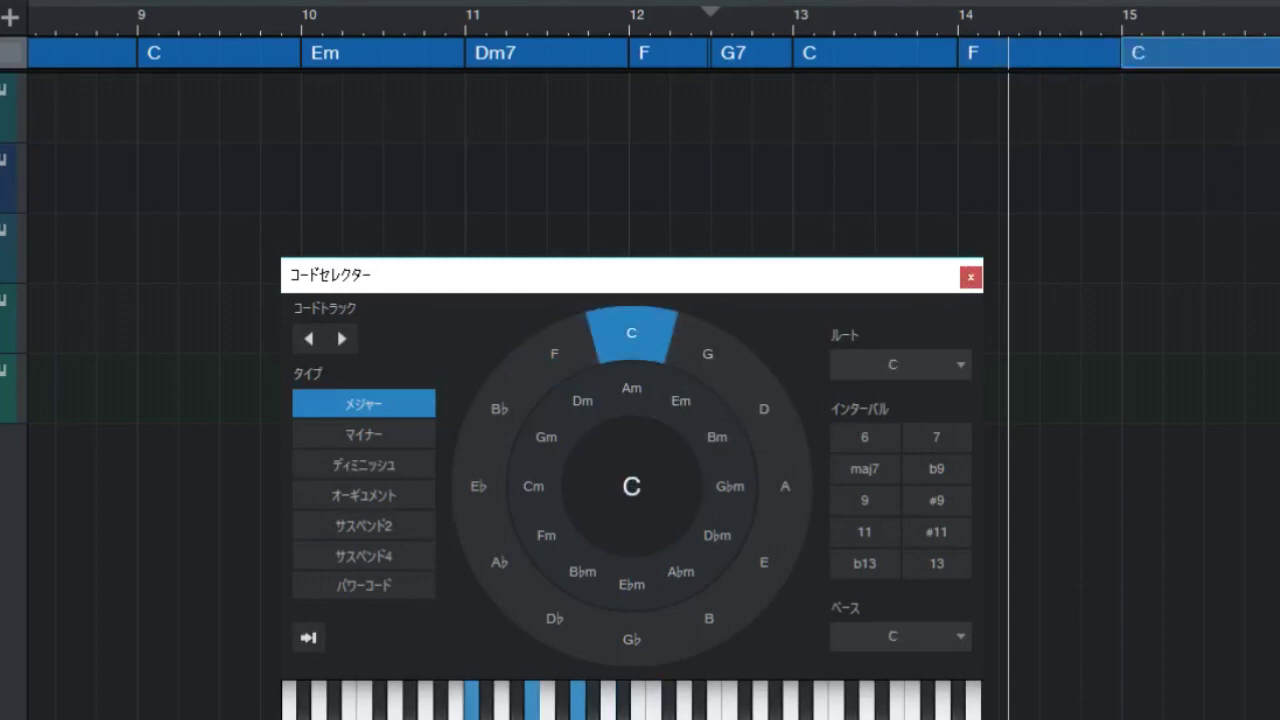
key(Escape)
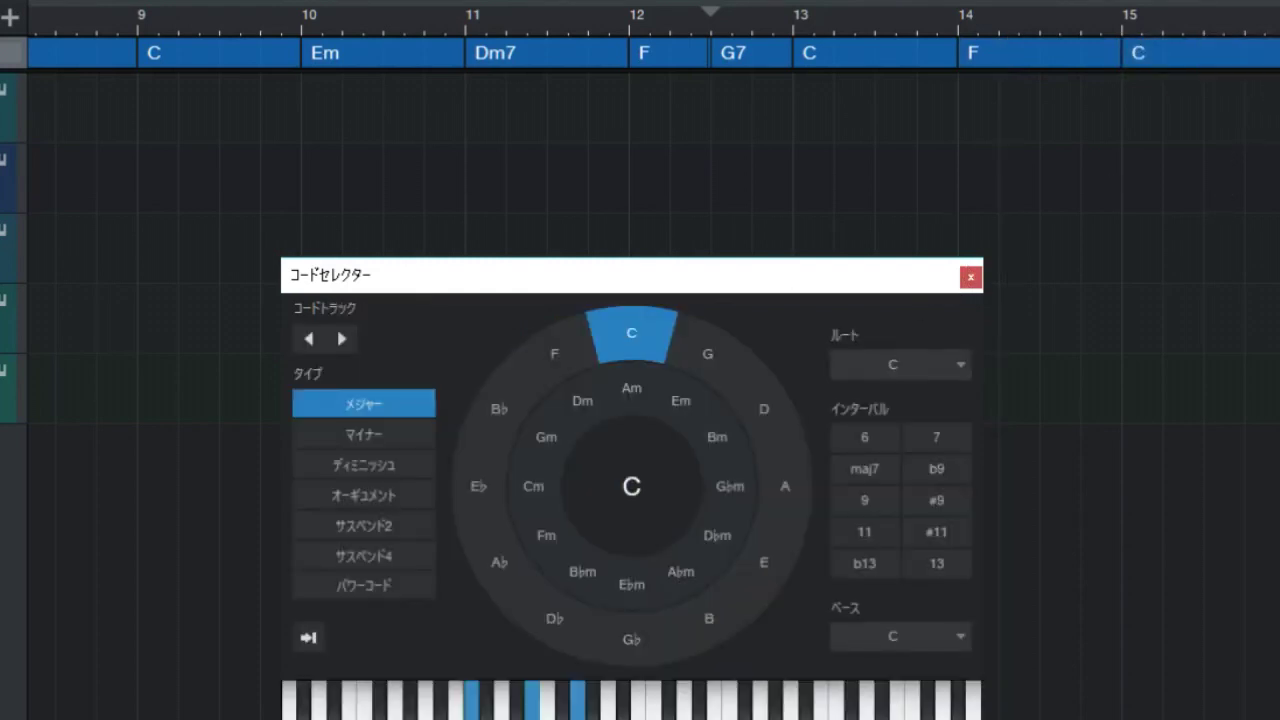
Step: Add an F chord at bar 16 and a C chord at bar 17 of the chord track
drag(1154, 20, 1035, 14)
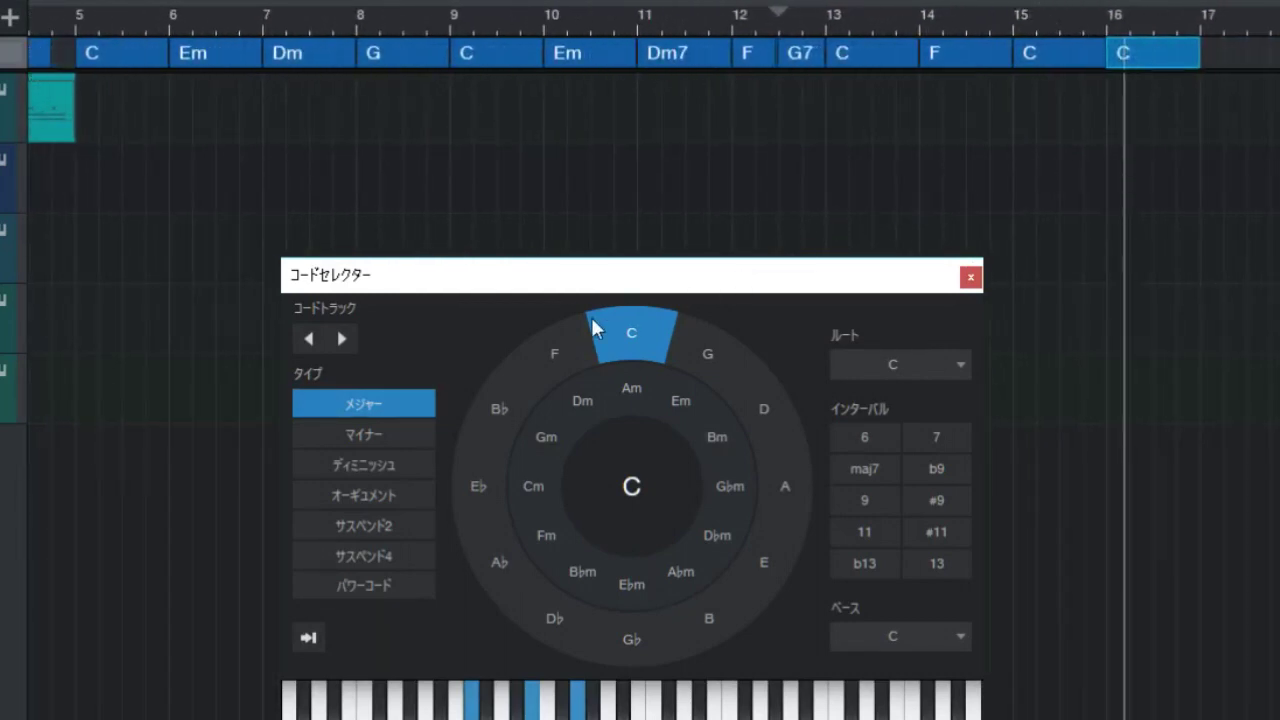
click(554, 332)
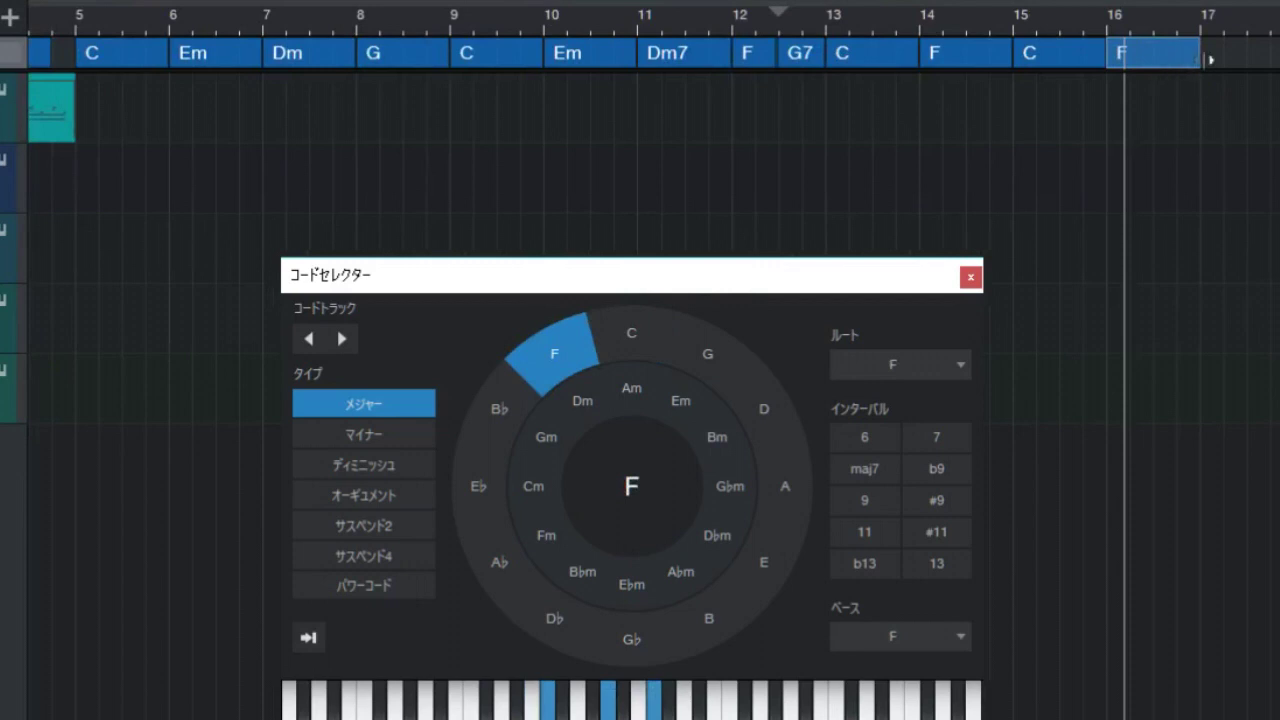
click(1217, 58)
double_click(1217, 55)
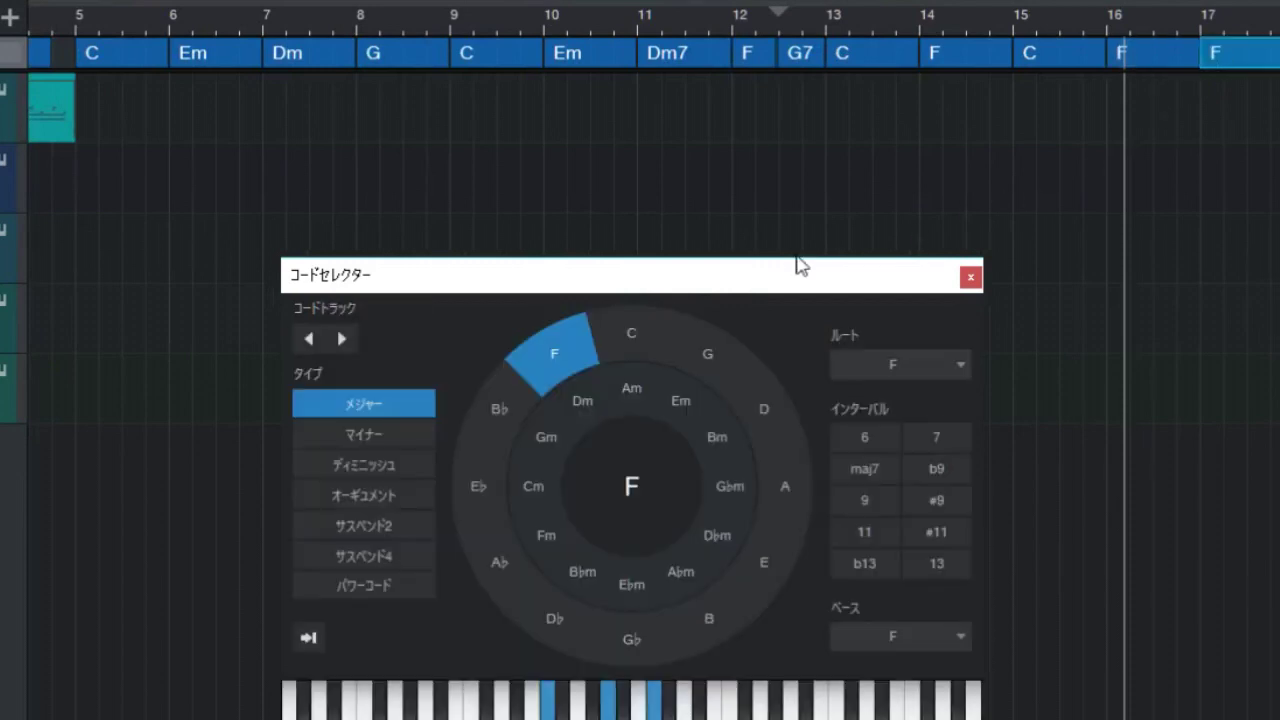
click(656, 330)
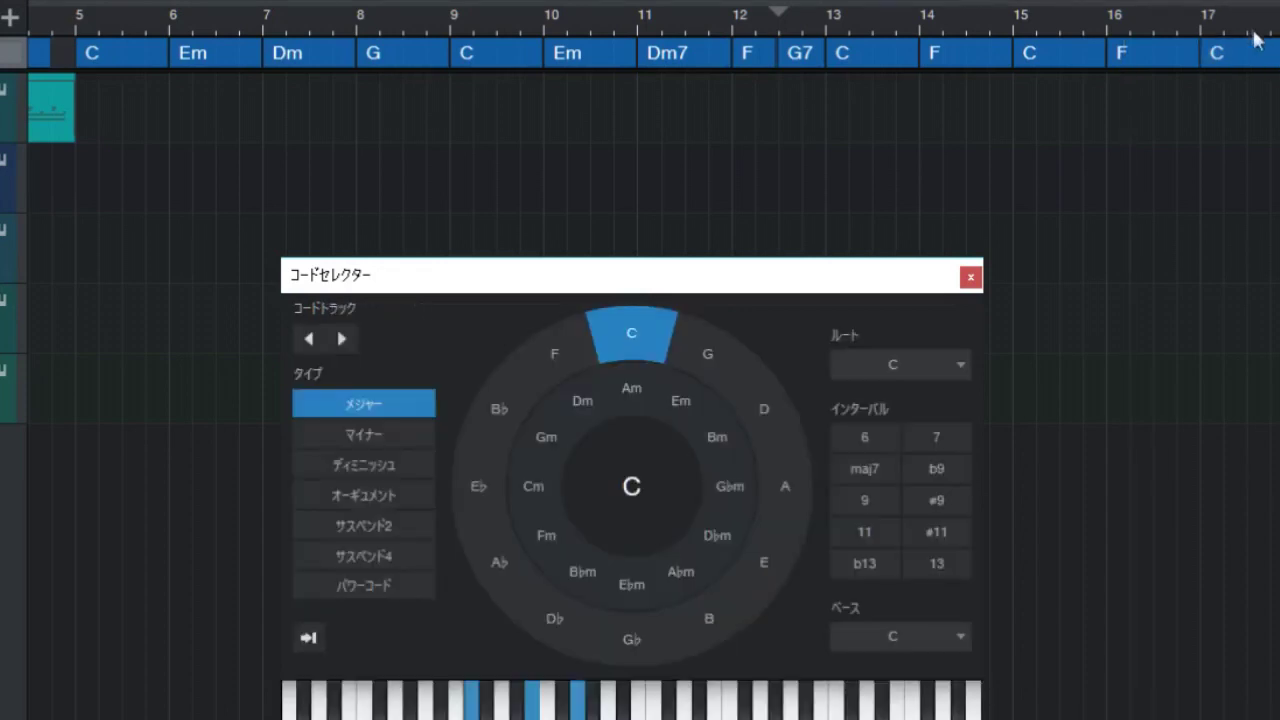
Step: Add a C chord at bar 18 and insert a marker at the start of bar 14
key(shift+f)
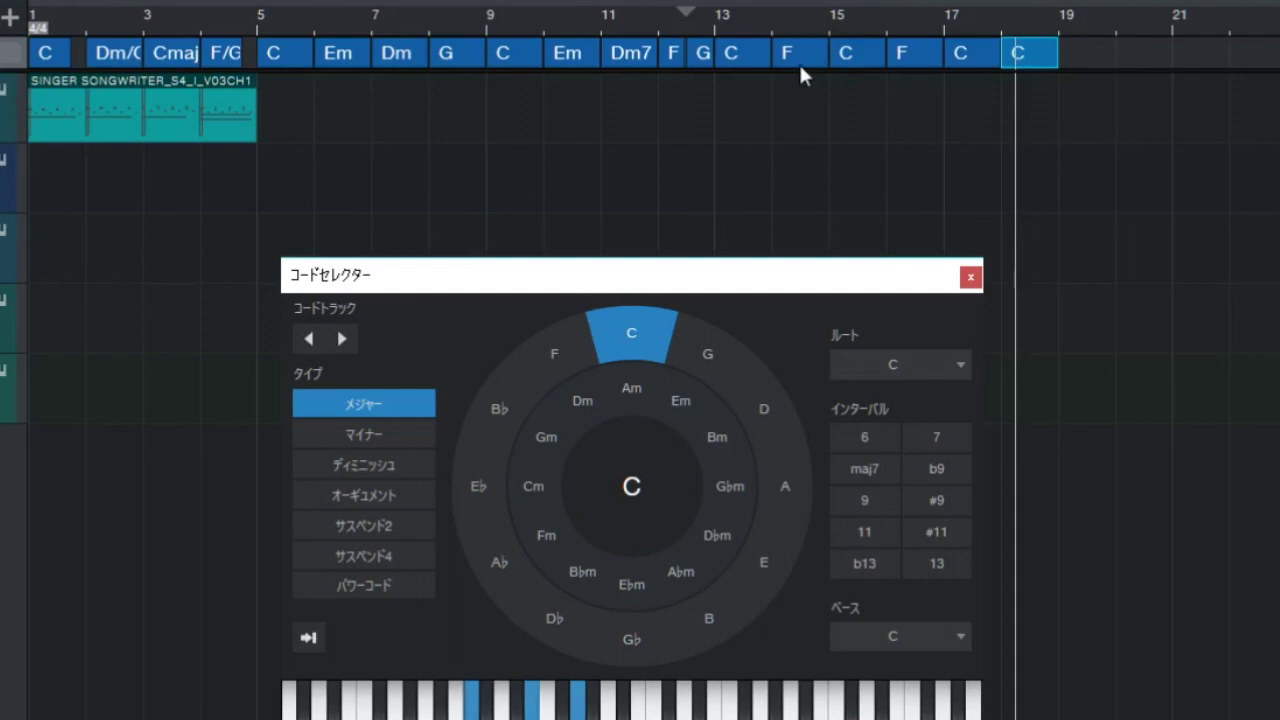
click(769, 15)
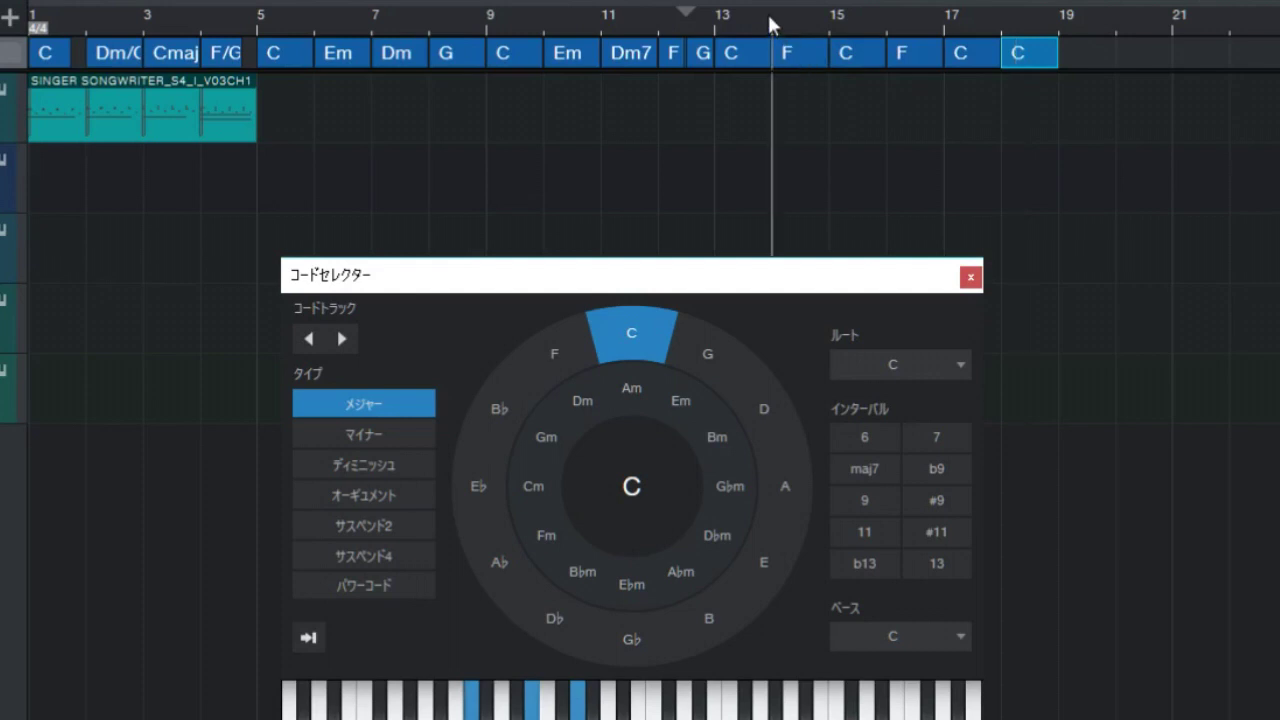
key(Insert)
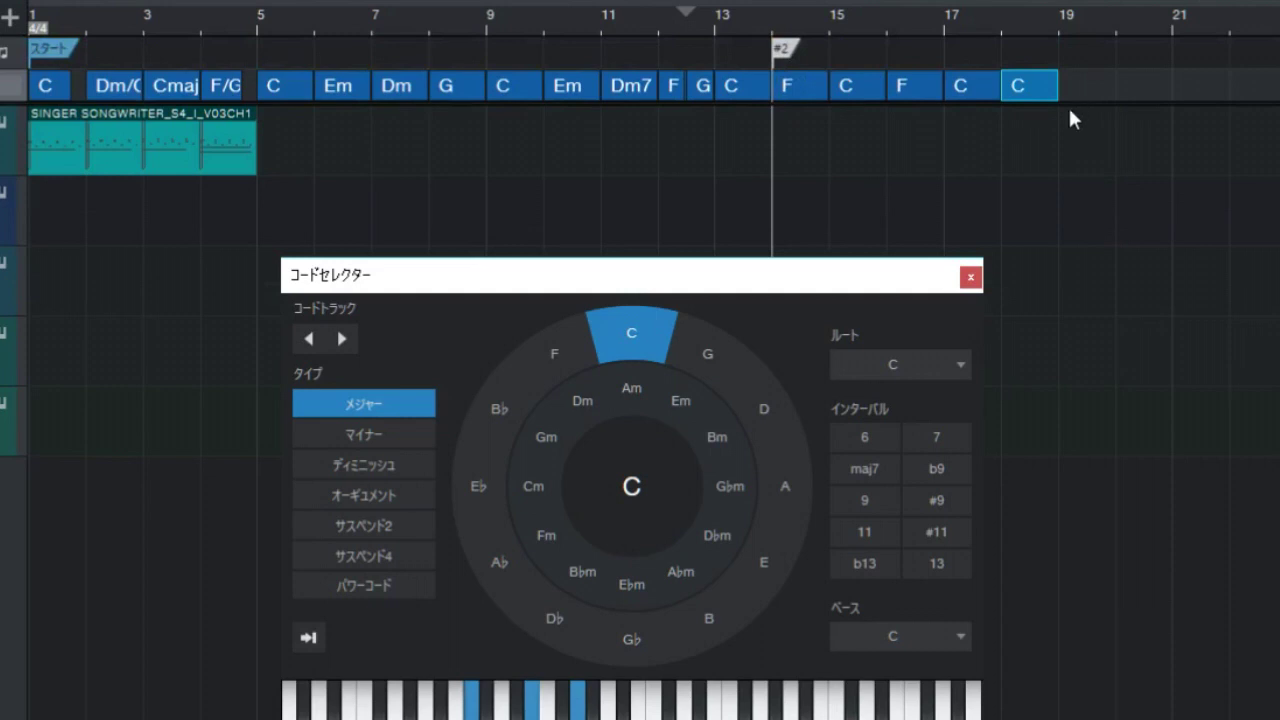
Step: Change the chord at bar 18 to F and add a D minor chord at bar 19
click(583, 368)
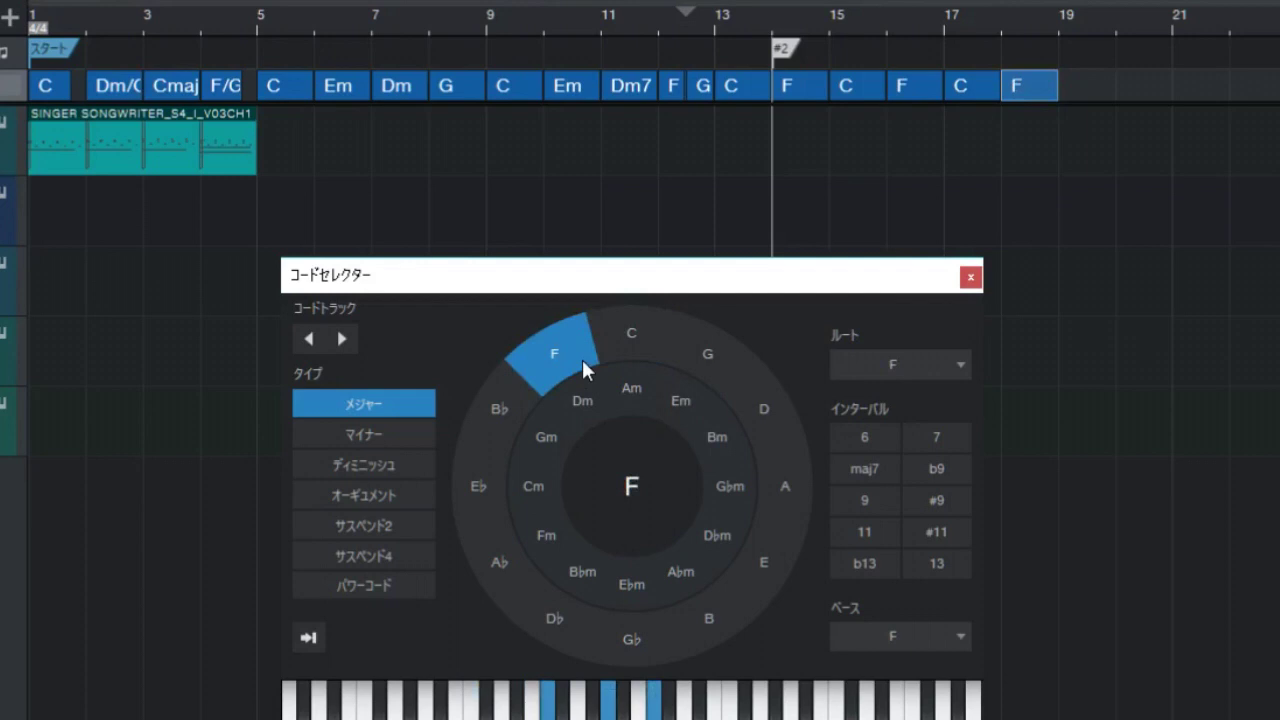
click(1074, 86)
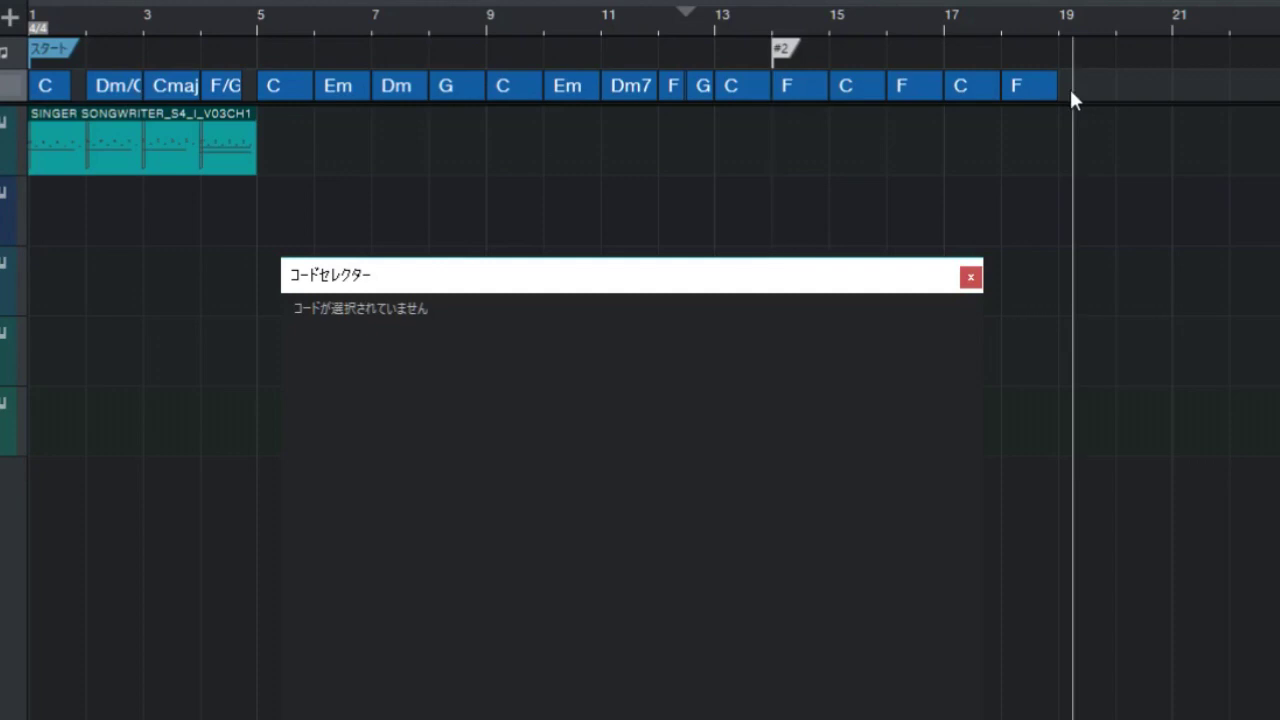
double_click(1069, 86)
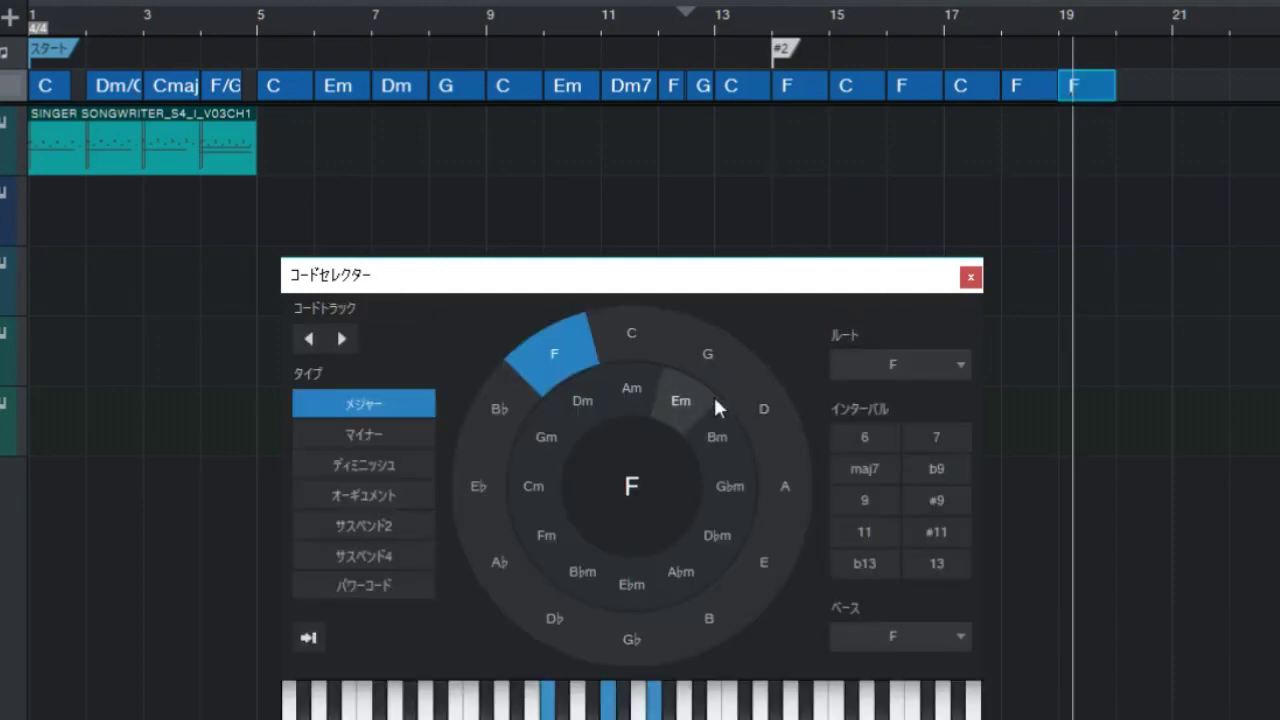
click(582, 412)
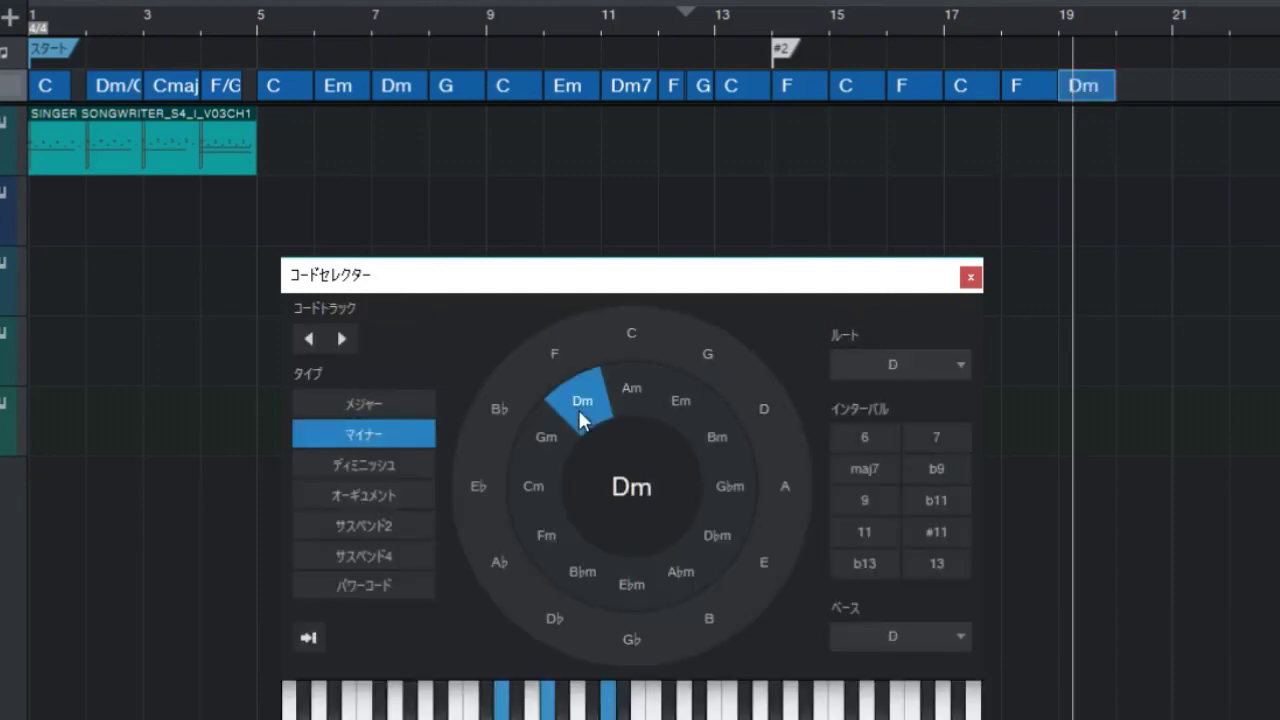
Step: Add a G7 chord at bar 20 and a plain C major chord at bar 21 without the 7 interval
click(1140, 80)
double_click(1141, 83)
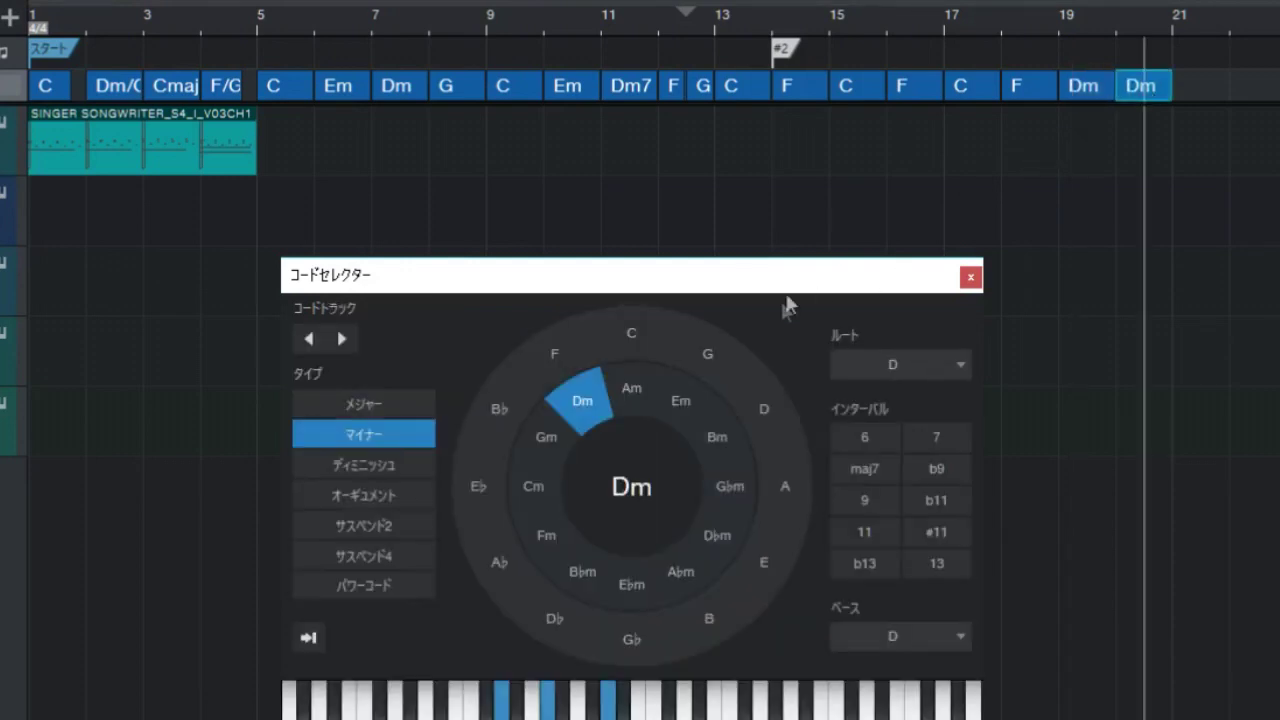
click(705, 352)
click(930, 438)
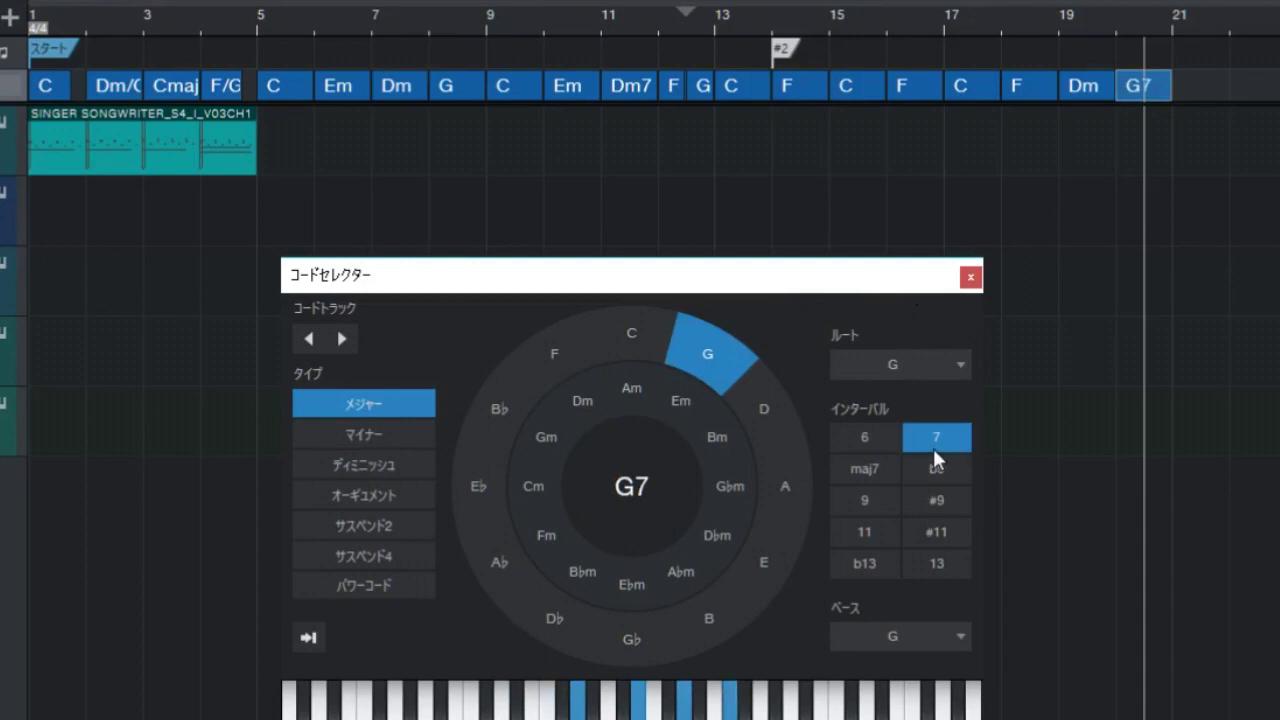
click(1184, 88)
double_click(1185, 89)
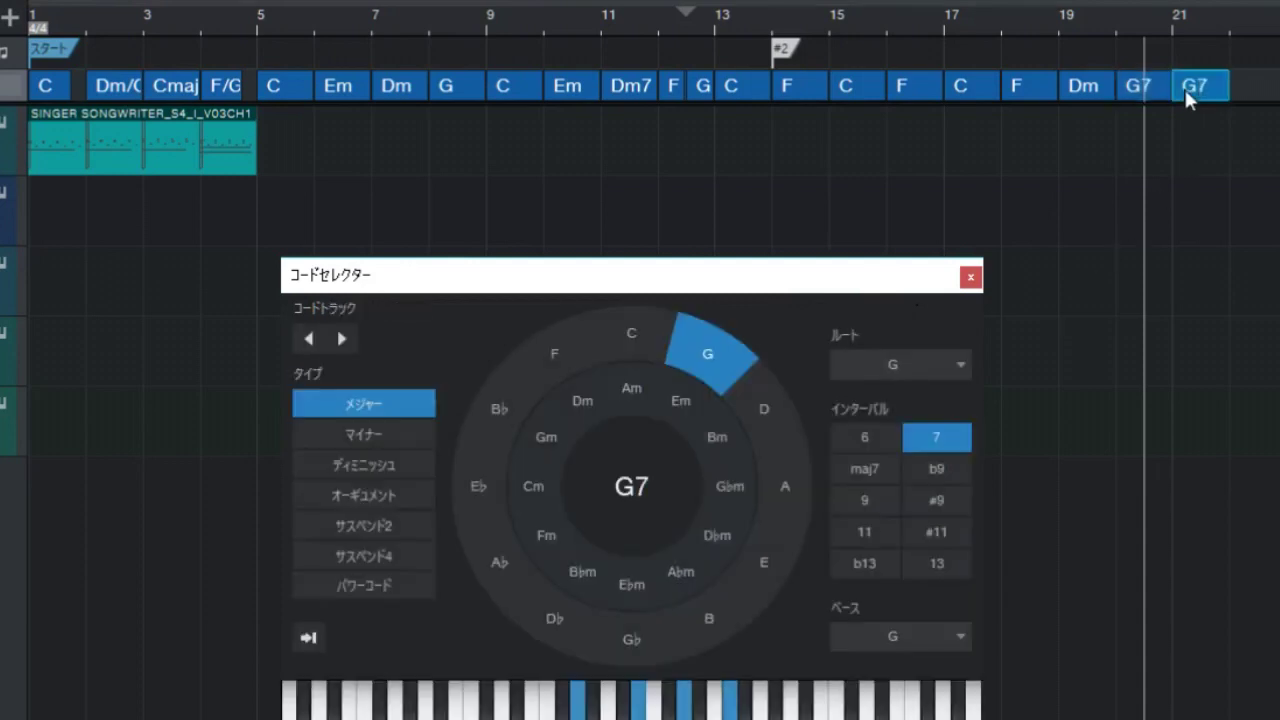
click(643, 336)
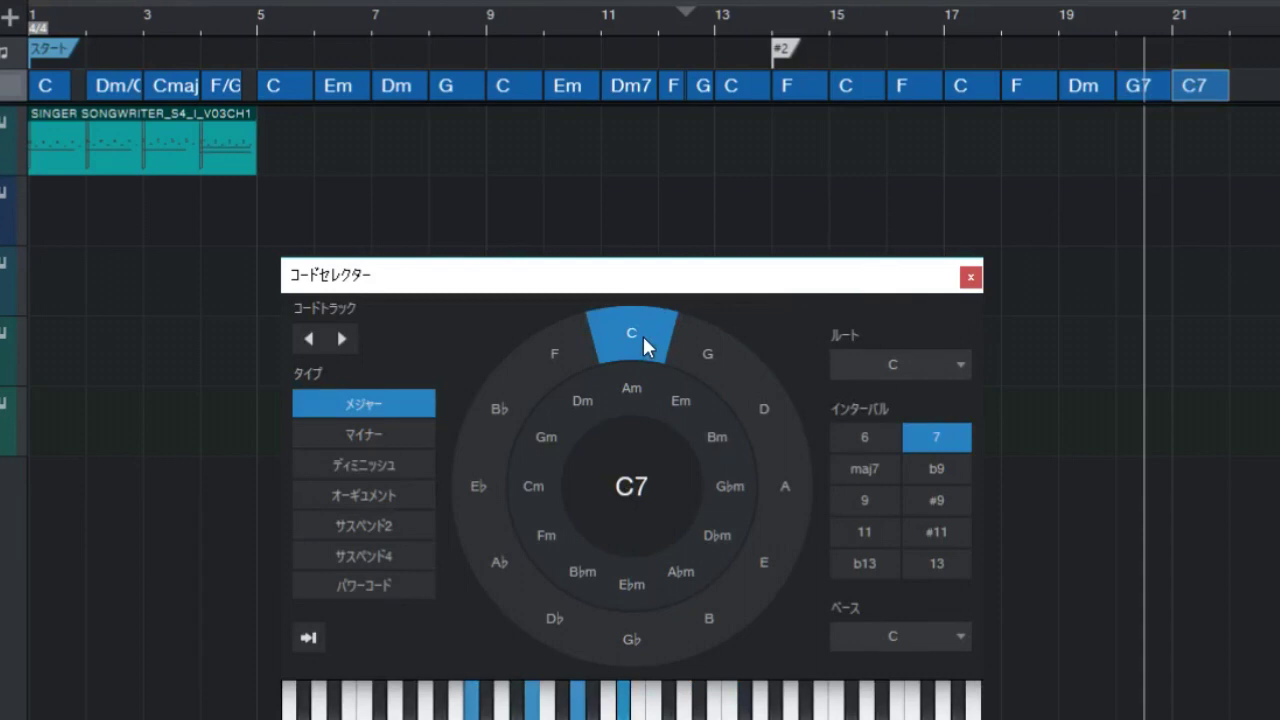
click(924, 435)
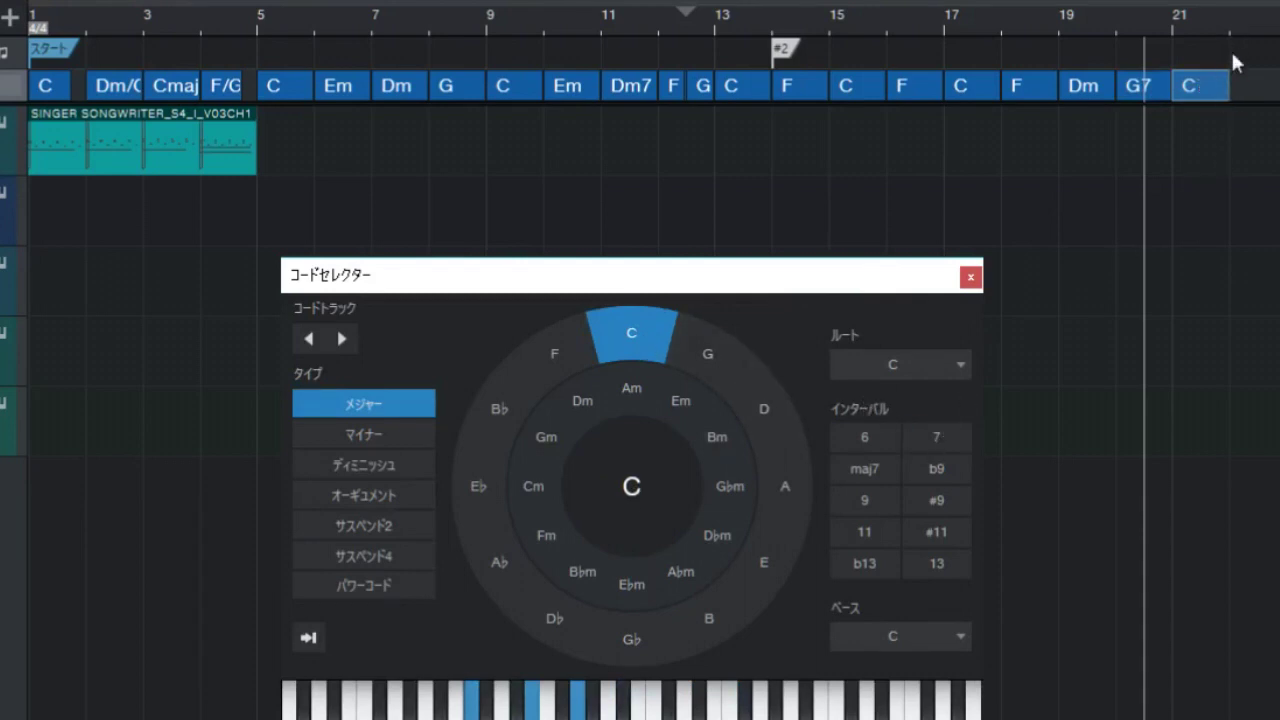
Step: Insert a marker at the start of bar 22 and add a C chord in that bar of the chord track
click(1230, 22)
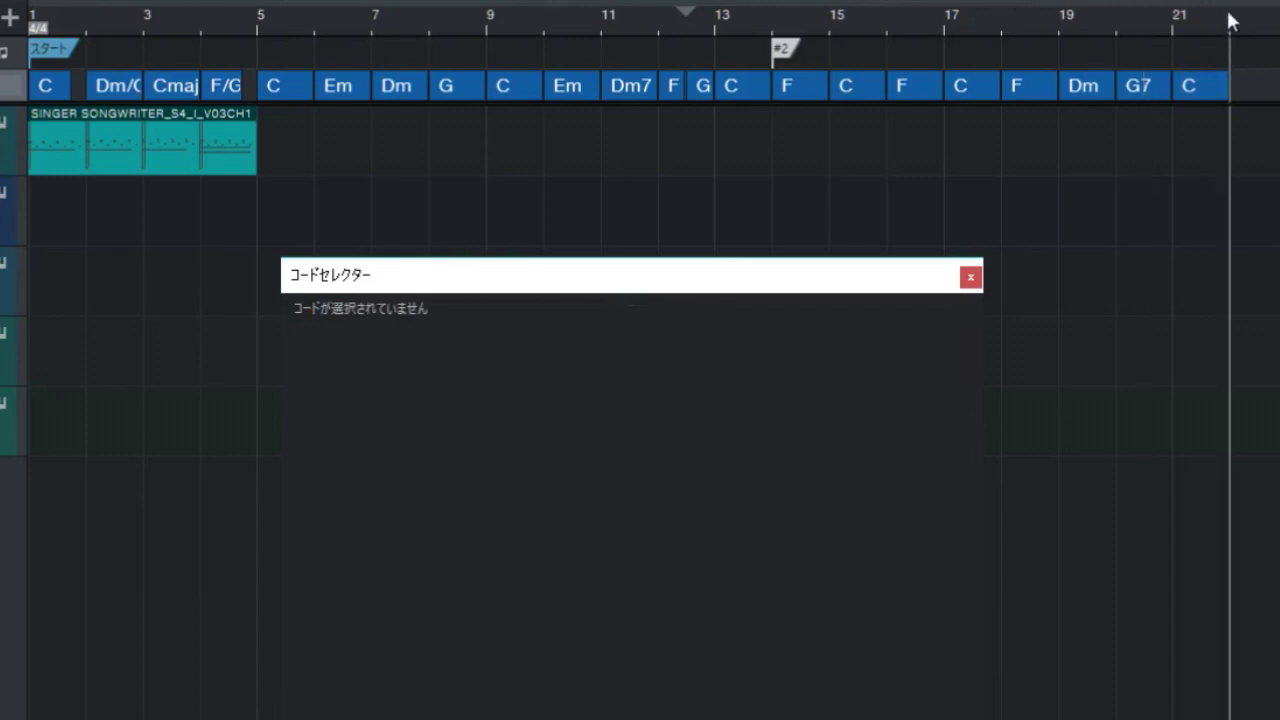
key(Insert)
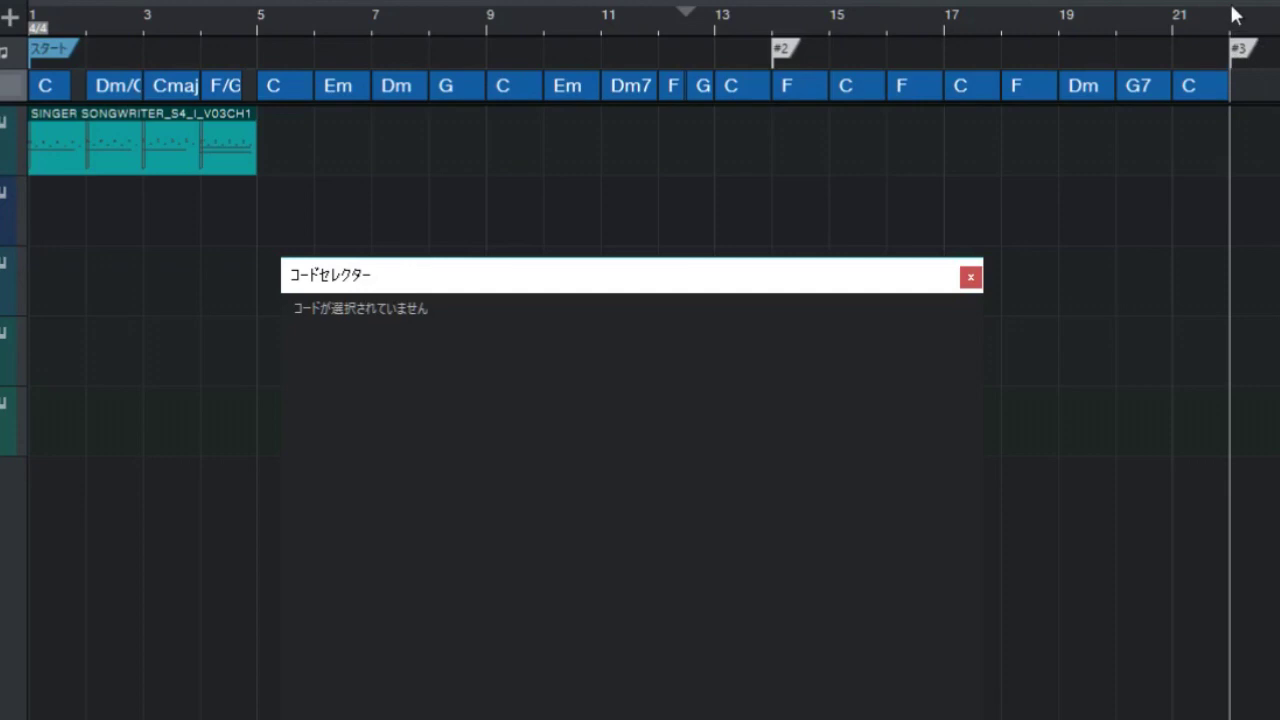
key(w)
key(w)
key(w)
key(e)
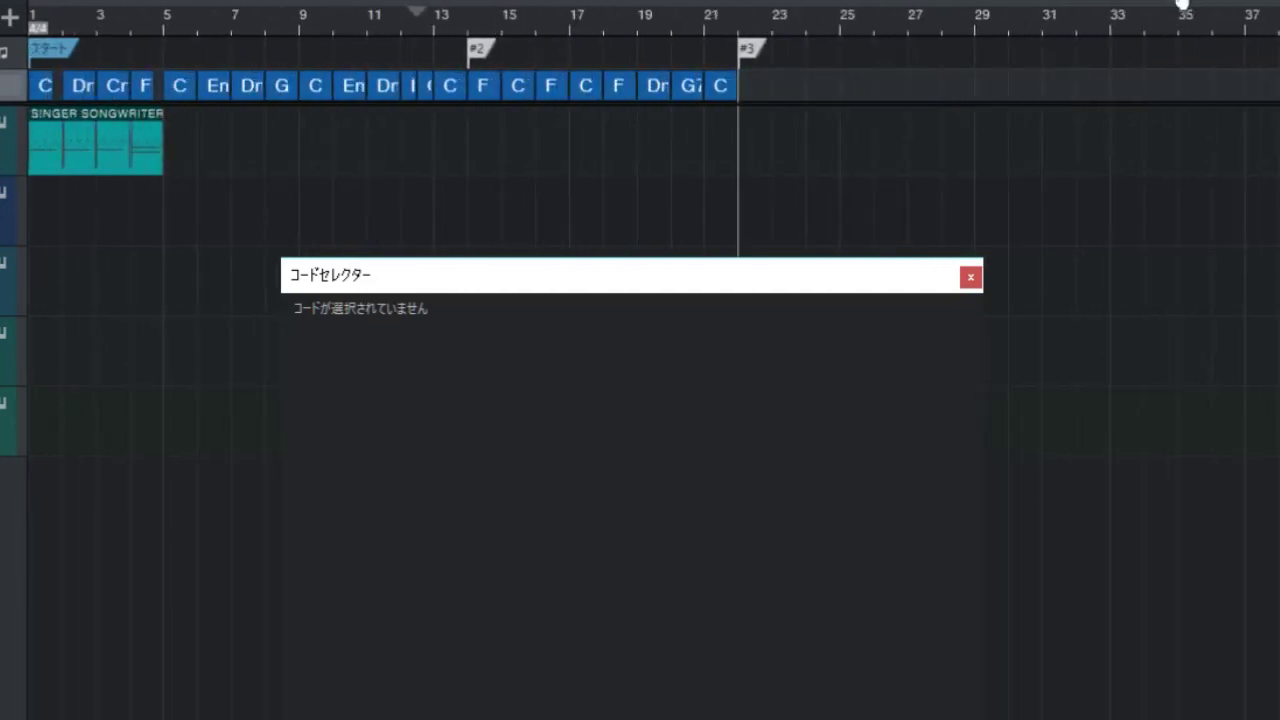
double_click(757, 88)
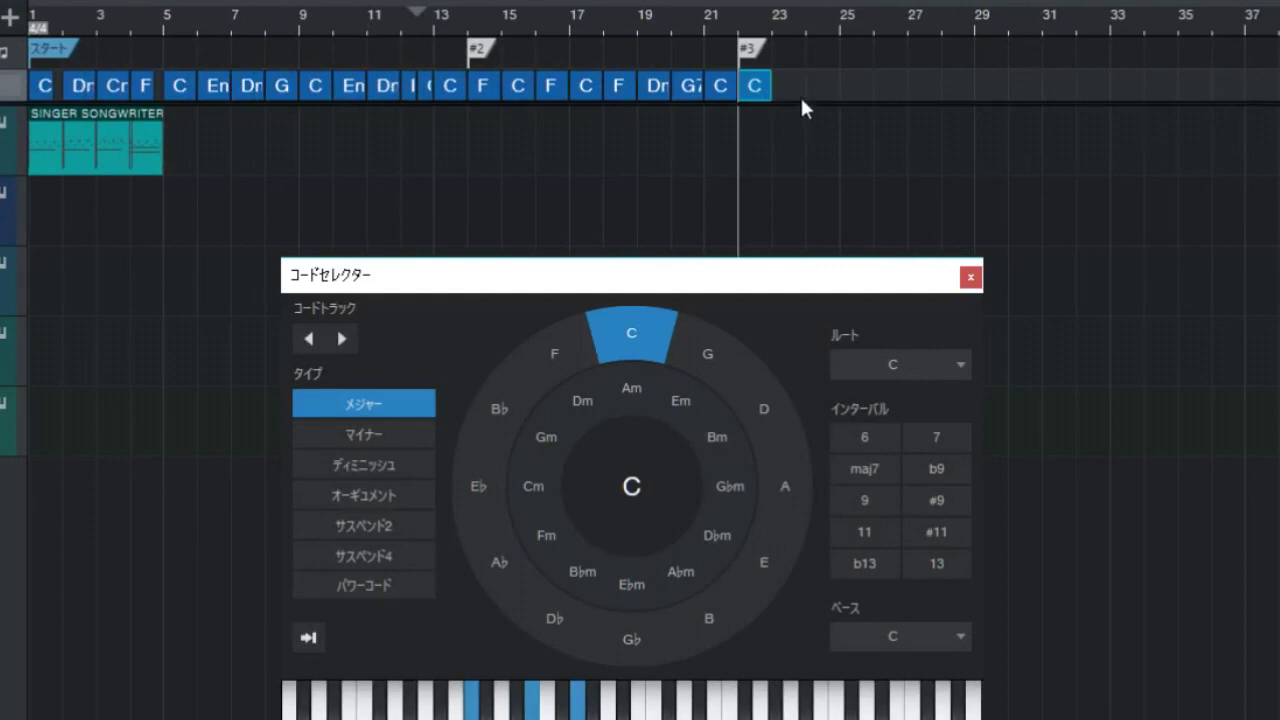
Step: Add a D minor chord at bar 23 of the chord track
click(795, 86)
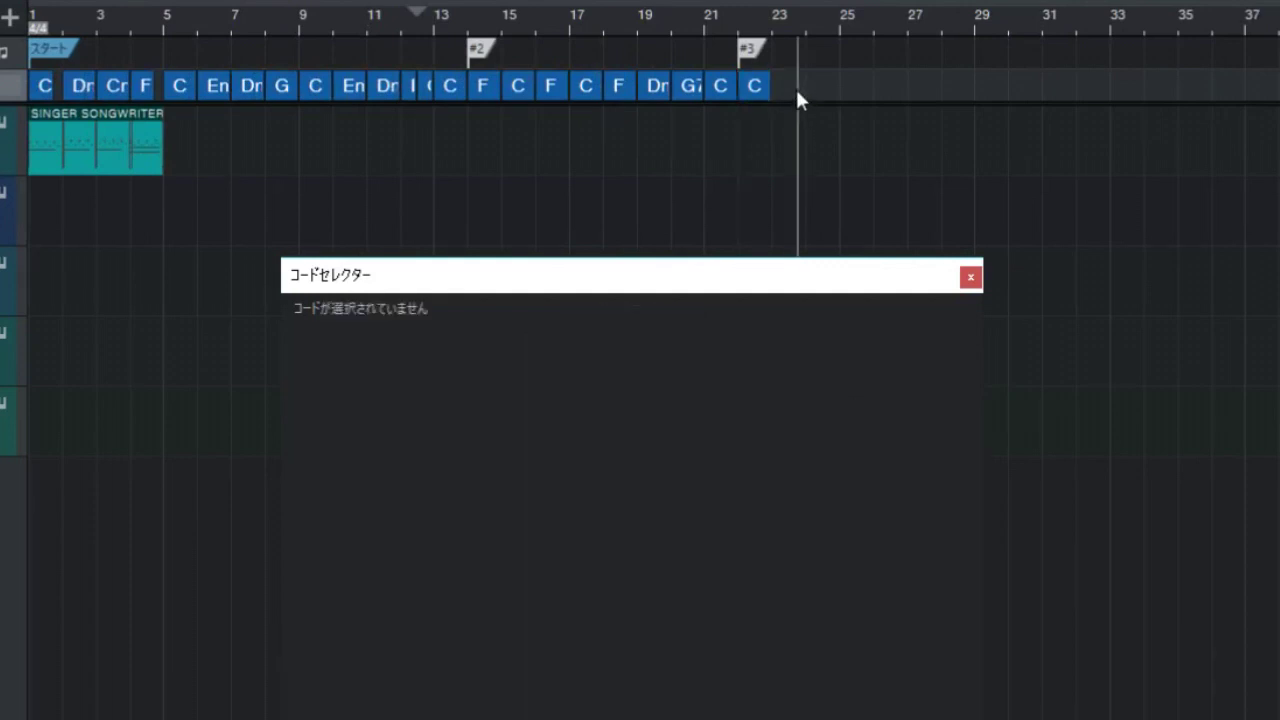
double_click(792, 86)
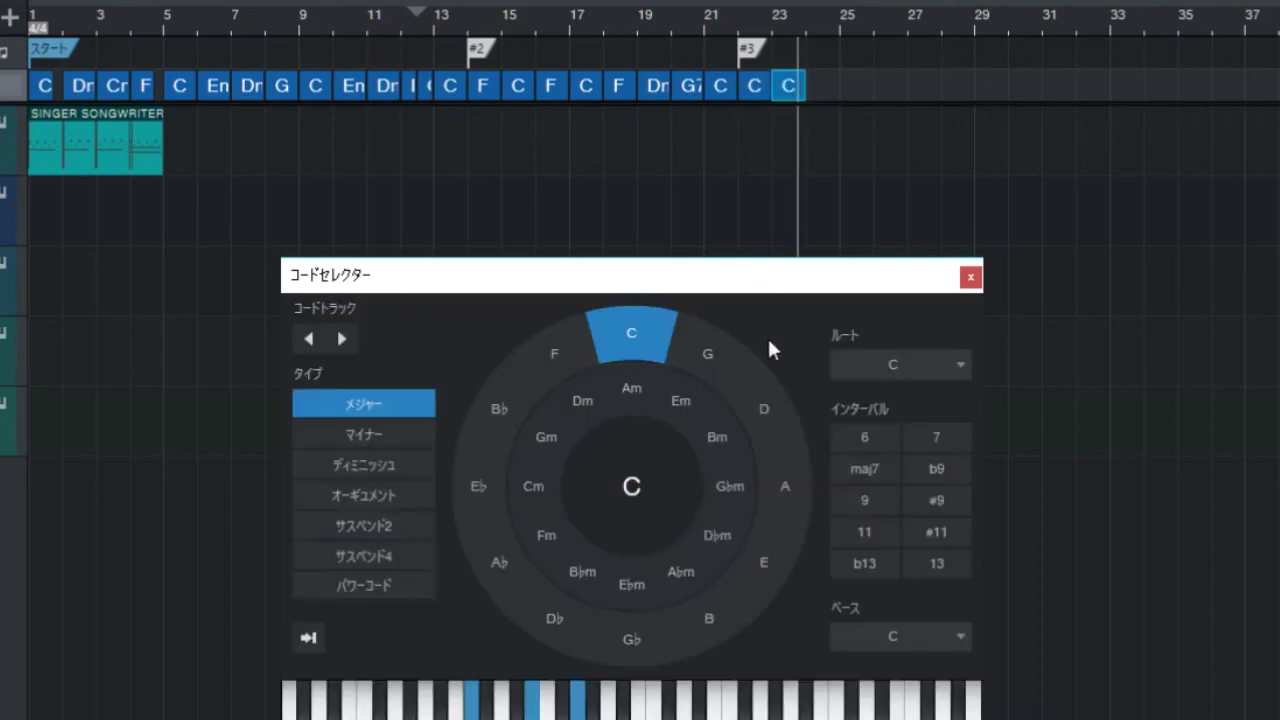
click(609, 413)
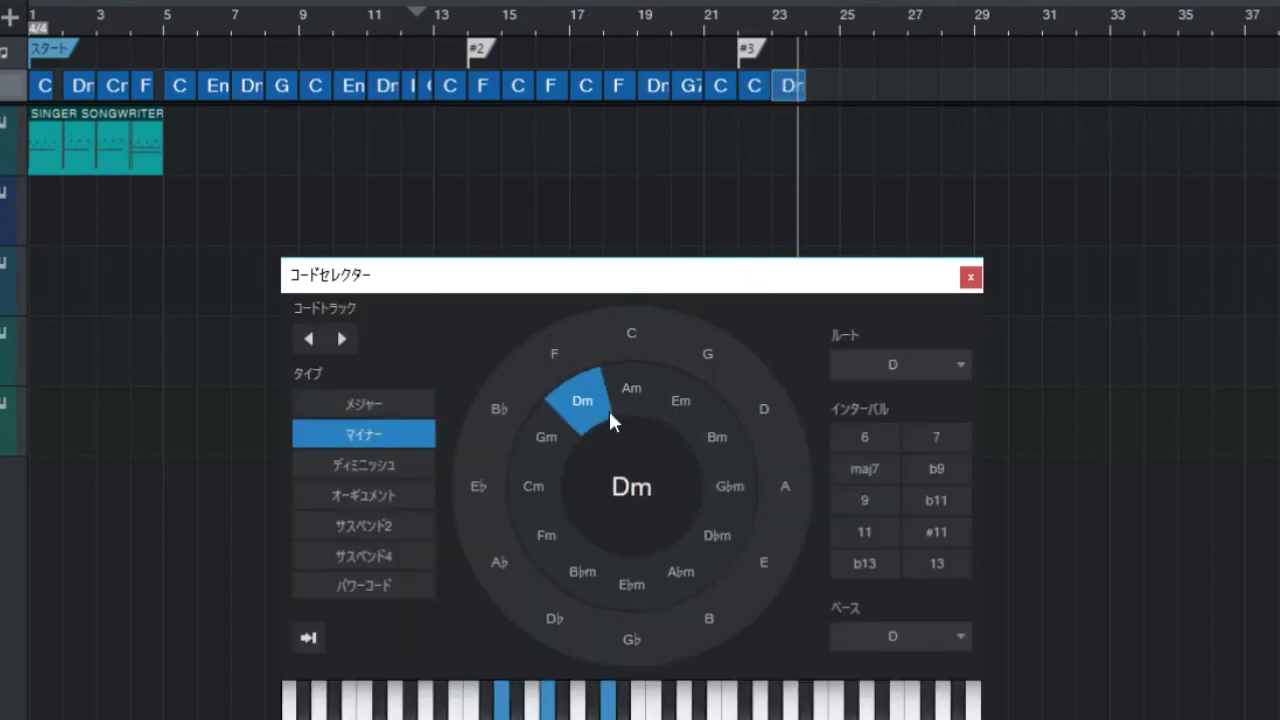
click(819, 87)
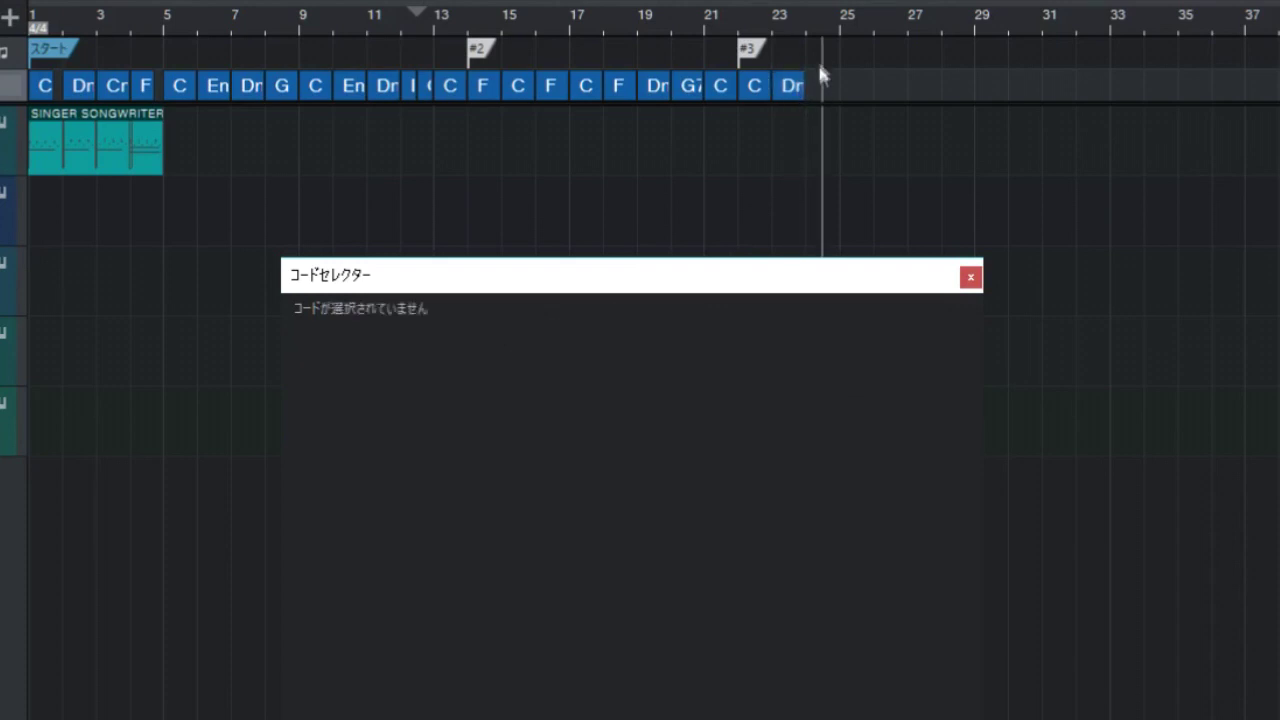
scroll(822, 30, up, 3)
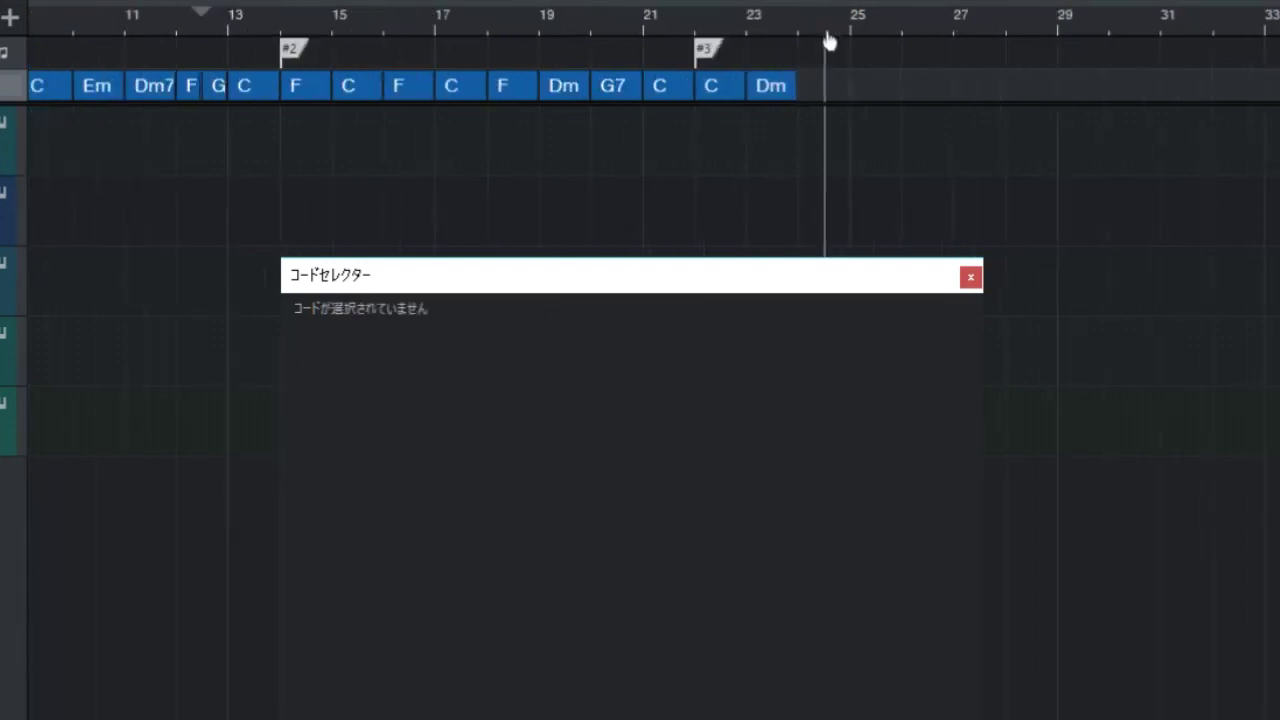
Step: Add a C major chord with the maj7 interval at bar 24 of the chord track
double_click(818, 88)
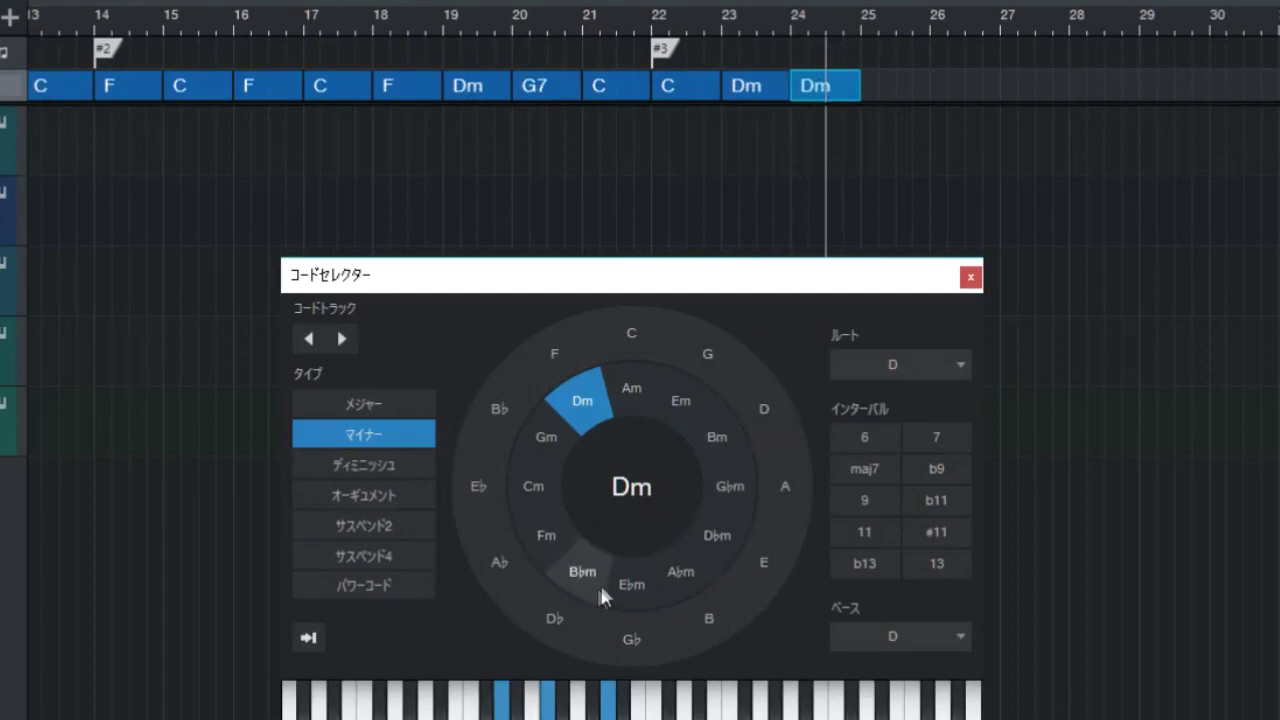
click(631, 333)
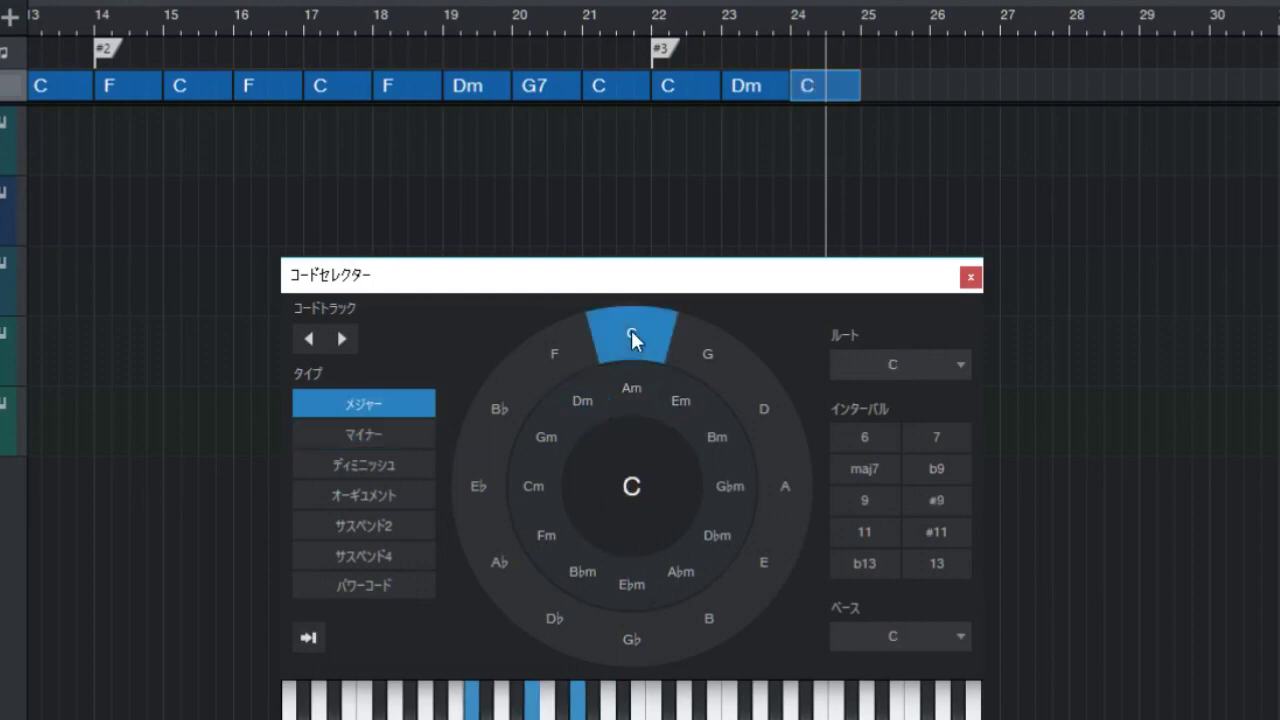
click(851, 470)
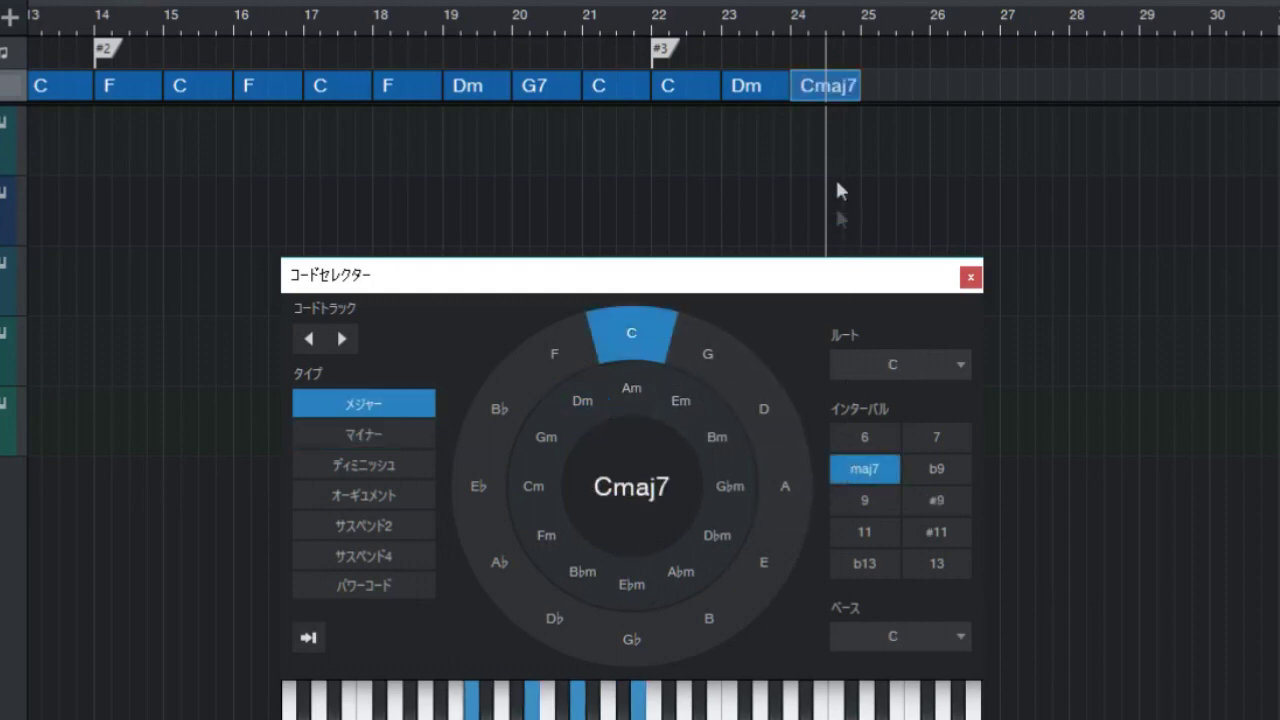
Step: Add a G7 chord at bar 25 of the chord track
click(885, 84)
double_click(885, 84)
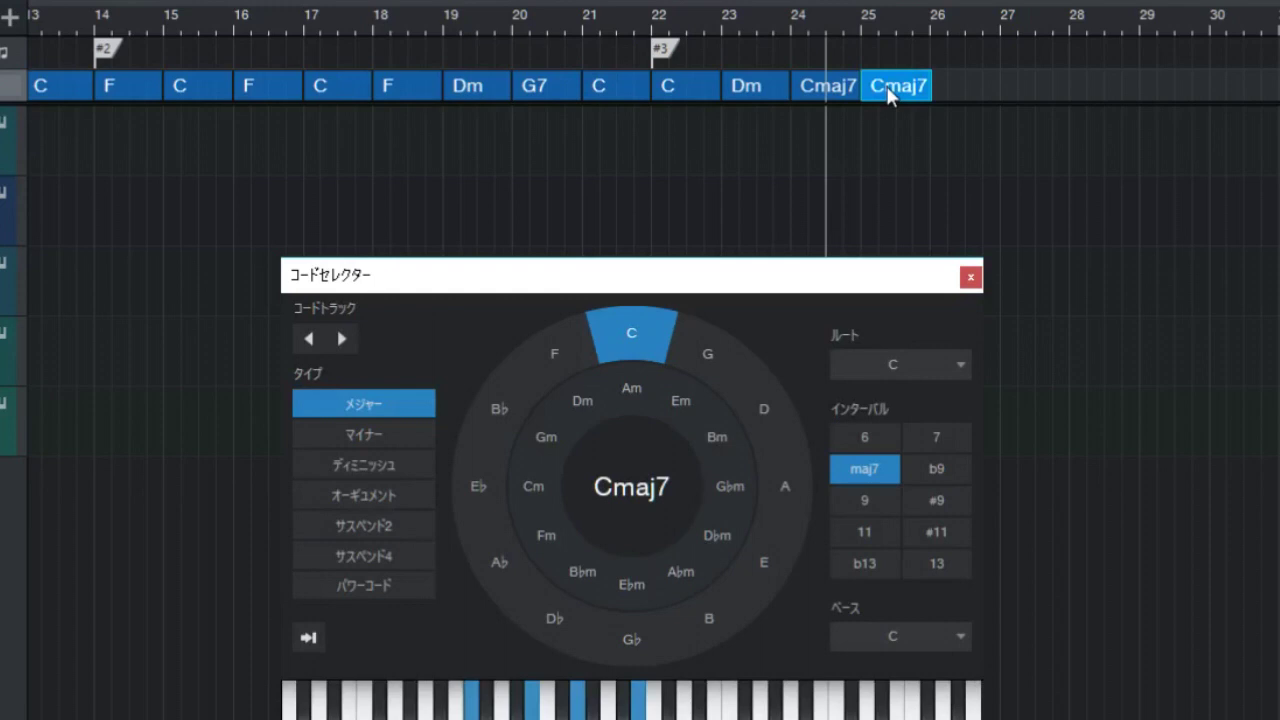
click(729, 366)
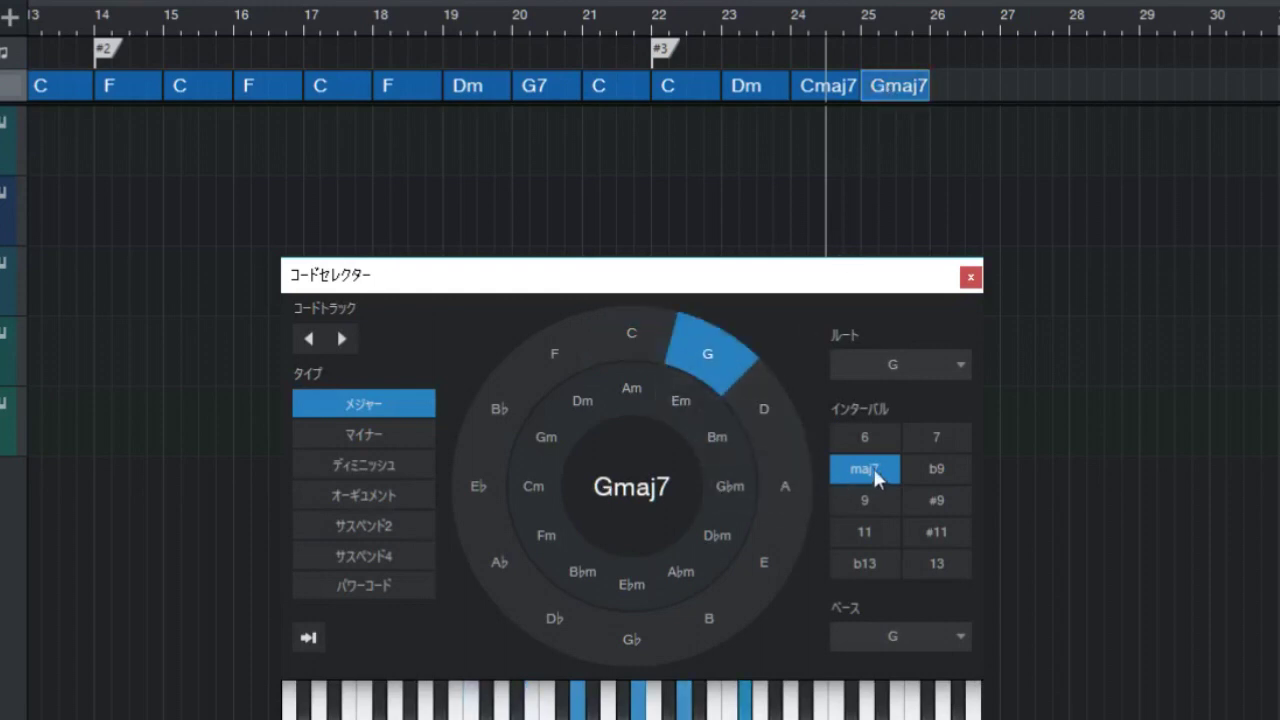
click(952, 438)
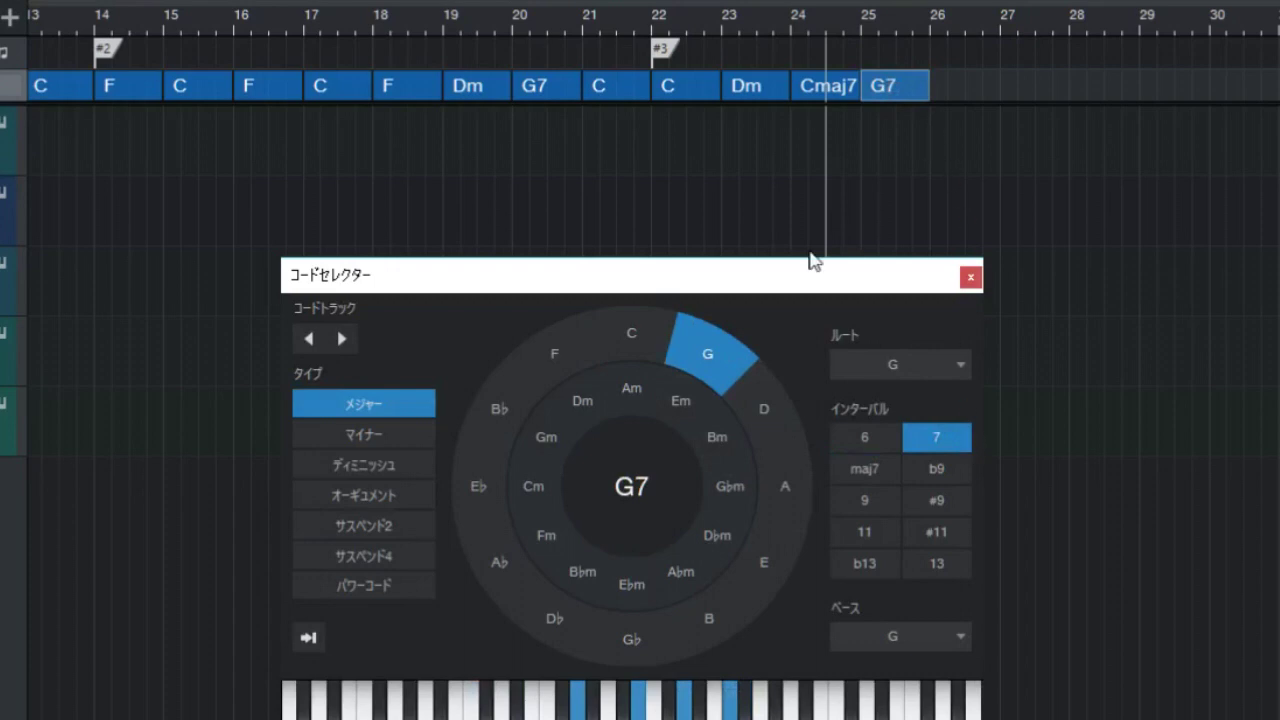
drag(908, 29, 926, 5)
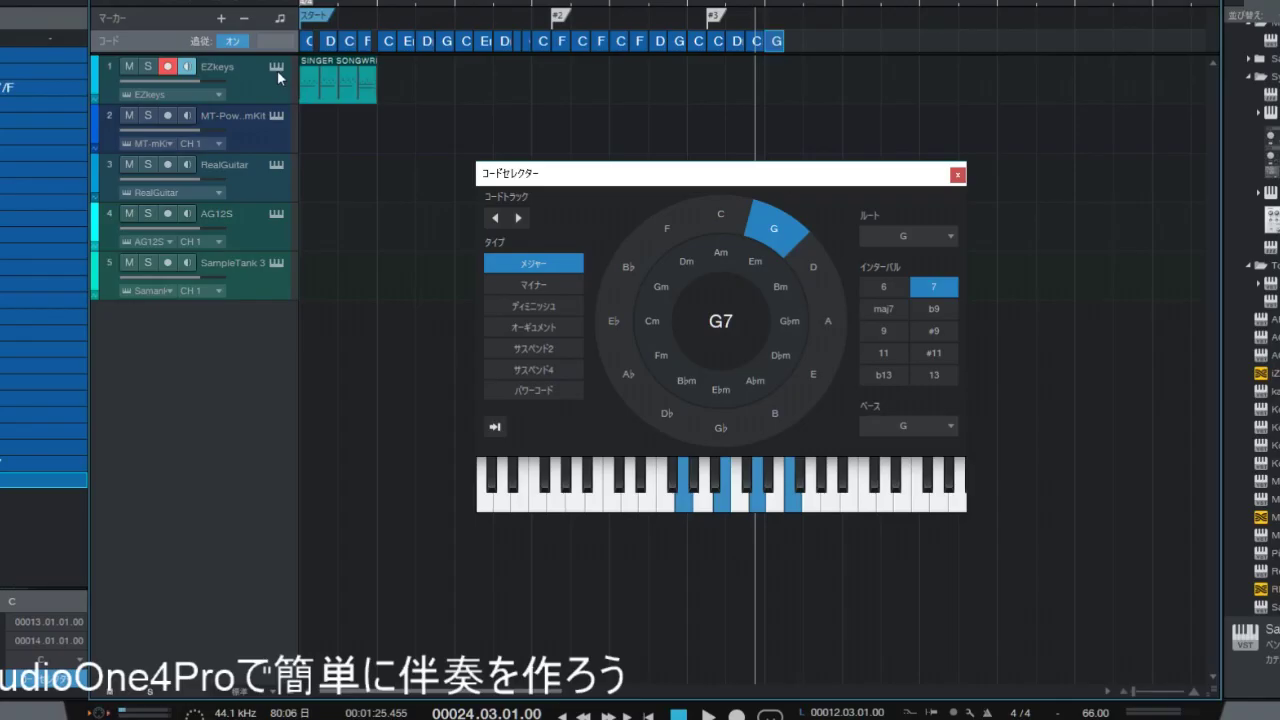
Step: Place the Seldomly Sad 66 BPM Pre Chorus Variation 03 phrase at bar 5 of the EZkeys track and duplicate it once at bar 9
click(276, 67)
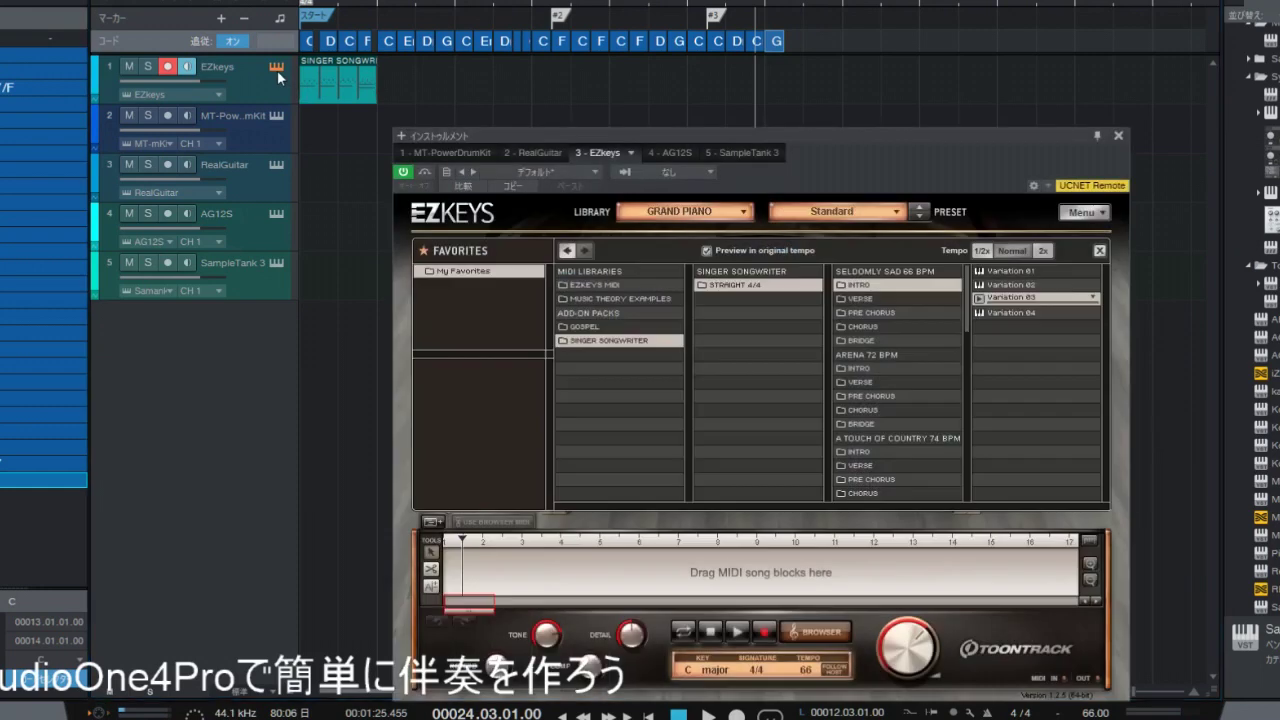
click(862, 302)
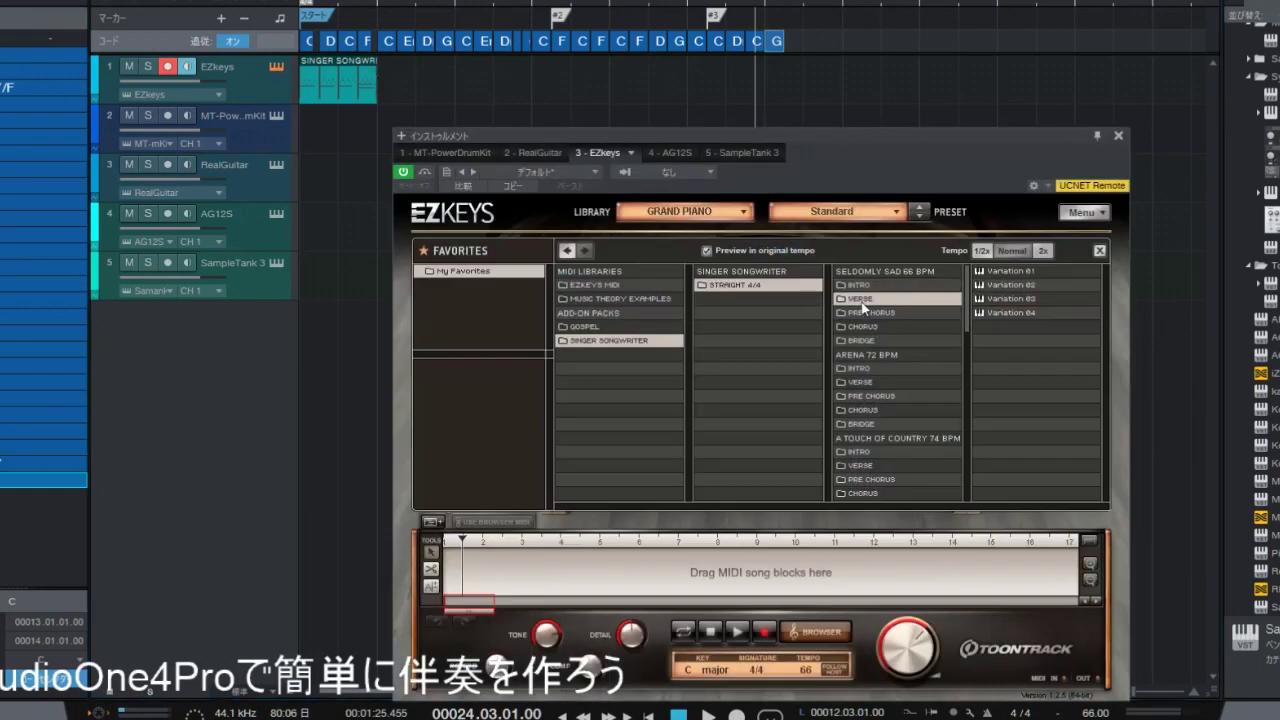
click(979, 298)
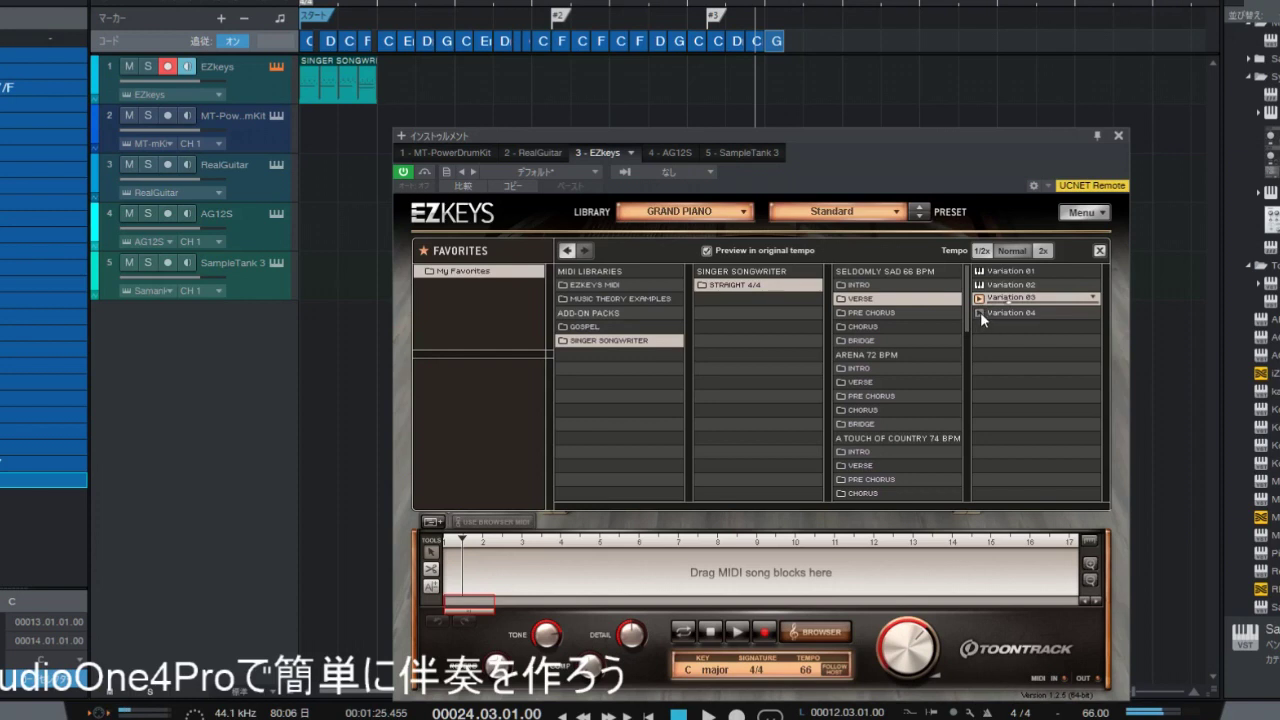
click(980, 312)
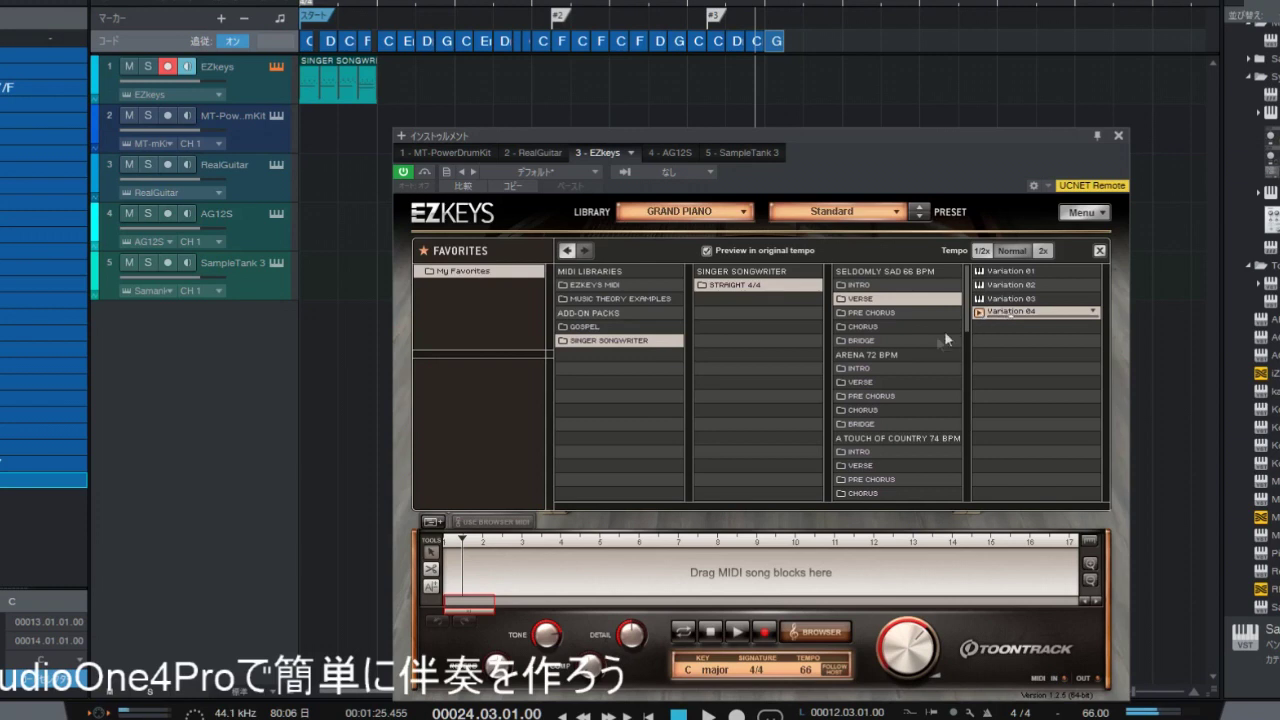
click(852, 314)
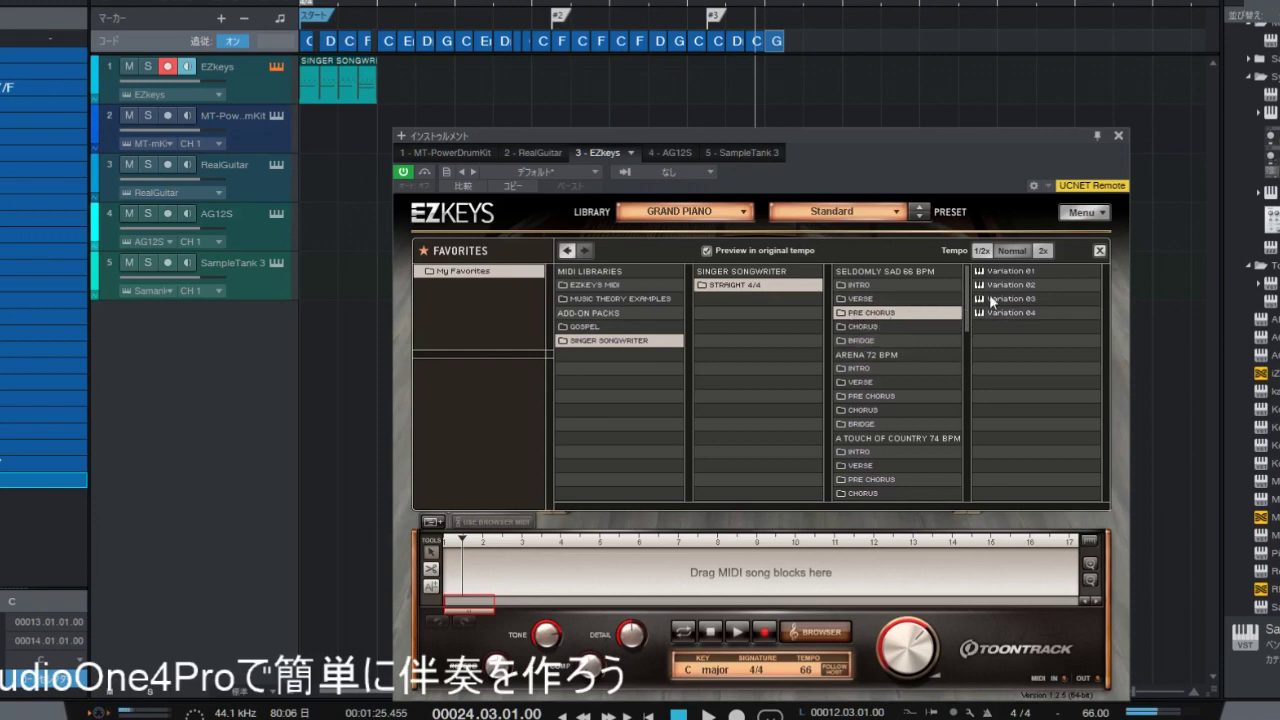
mouse_move(982, 309)
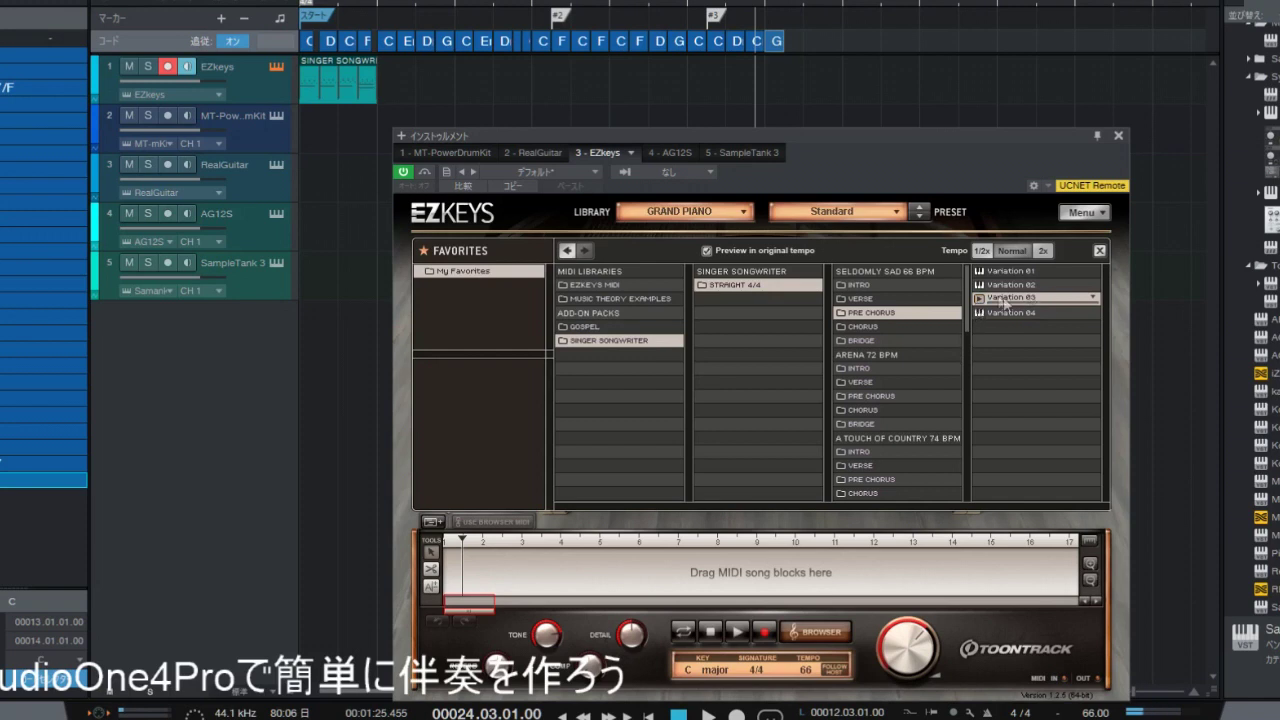
drag(985, 298, 411, 92)
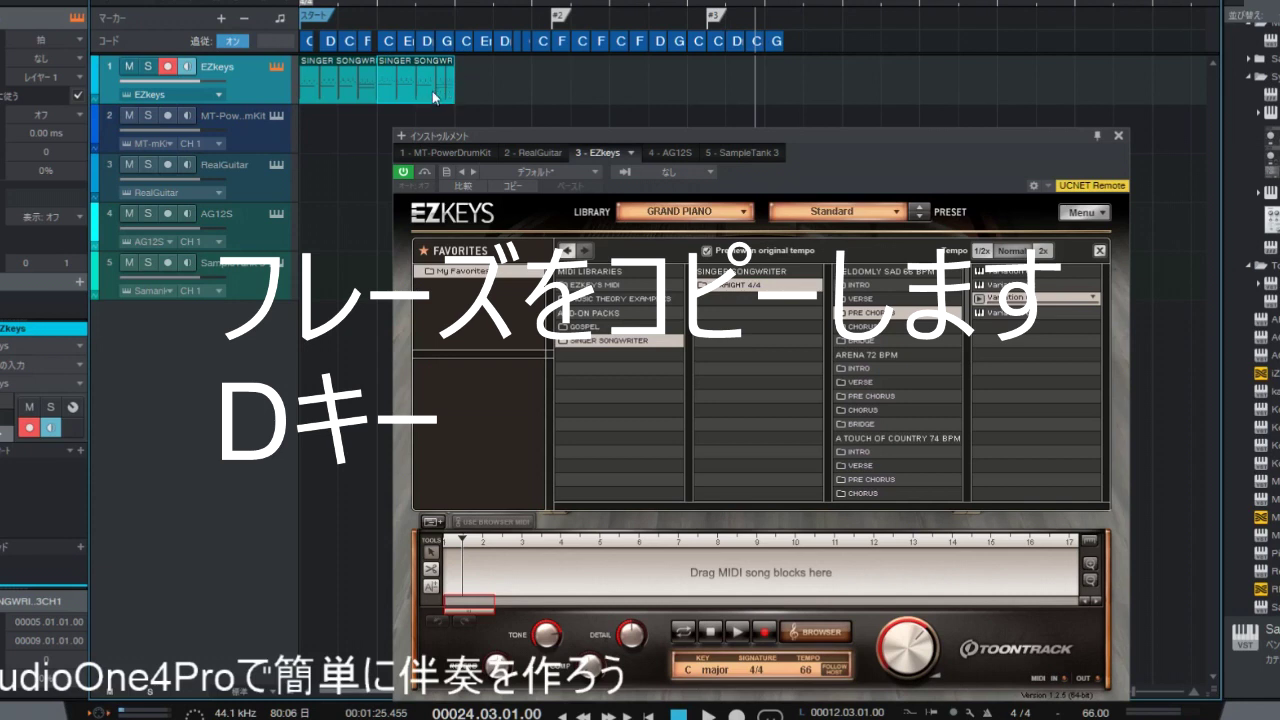
key(d)
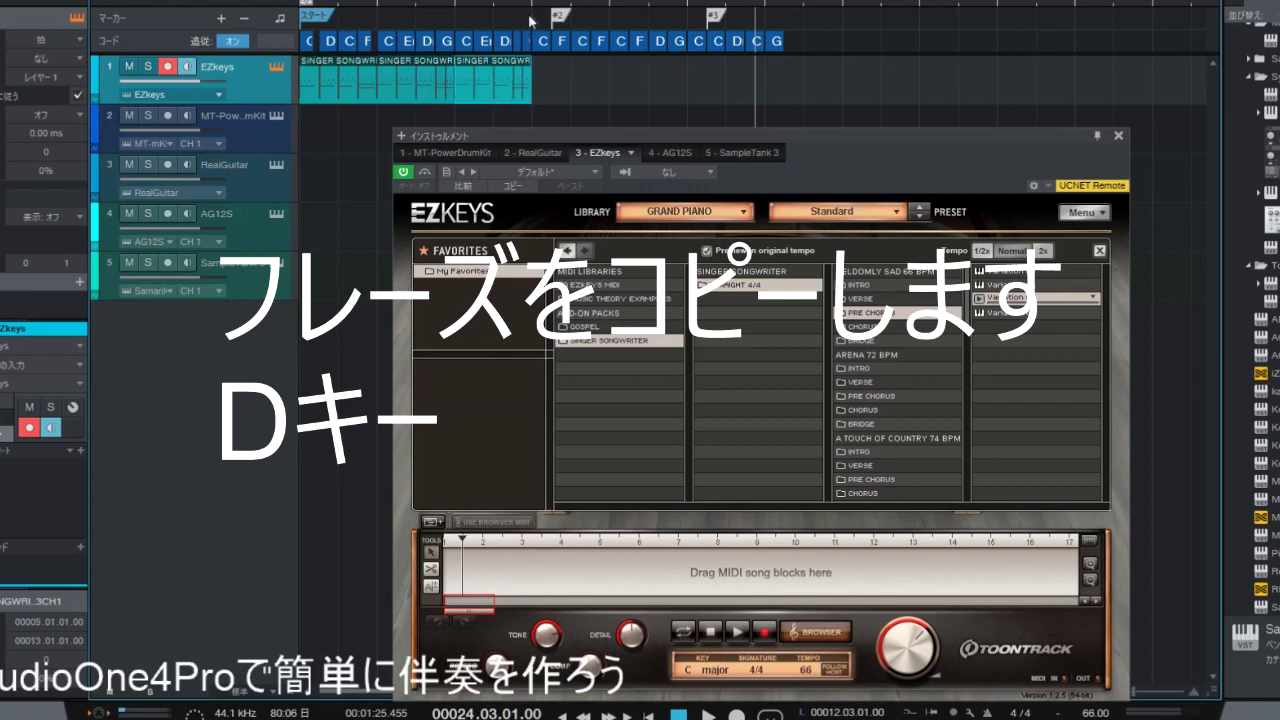
Step: Split the last EZkeys phrase at bar 12 and duplicate the separated one-bar part to fill bar 13
drag(551, 0, 595, 30)
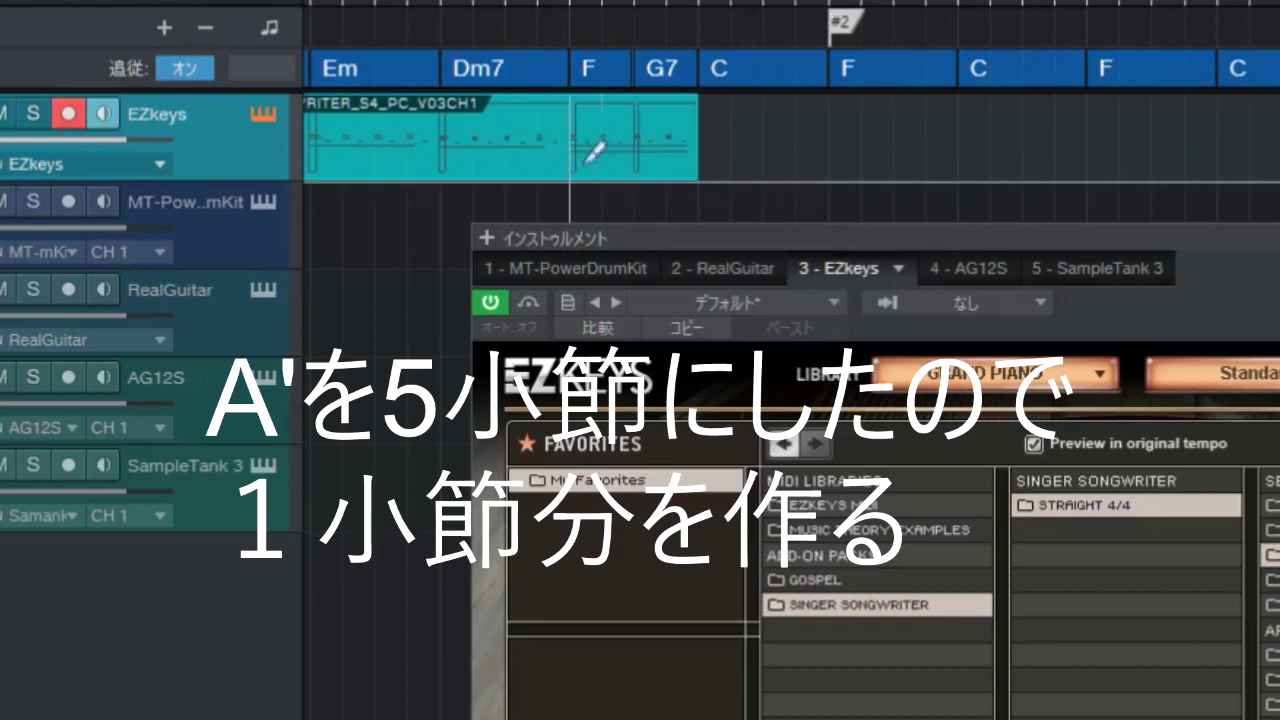
click(578, 117)
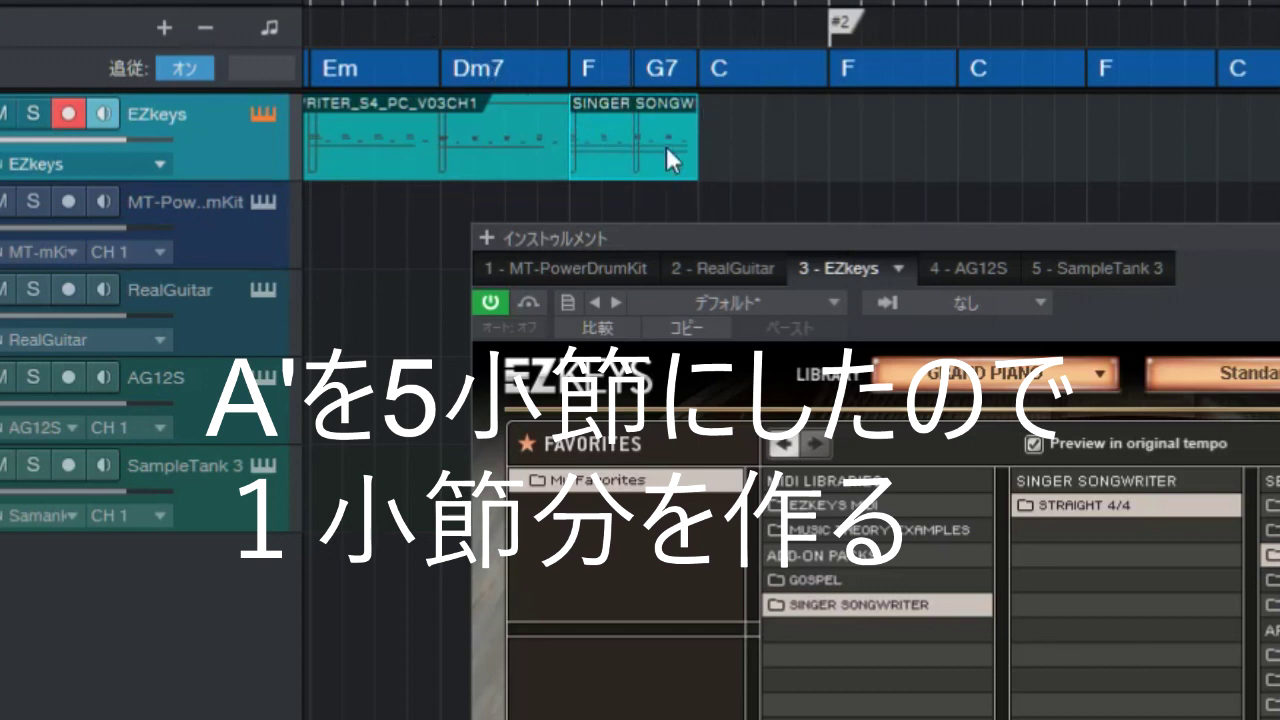
key(d)
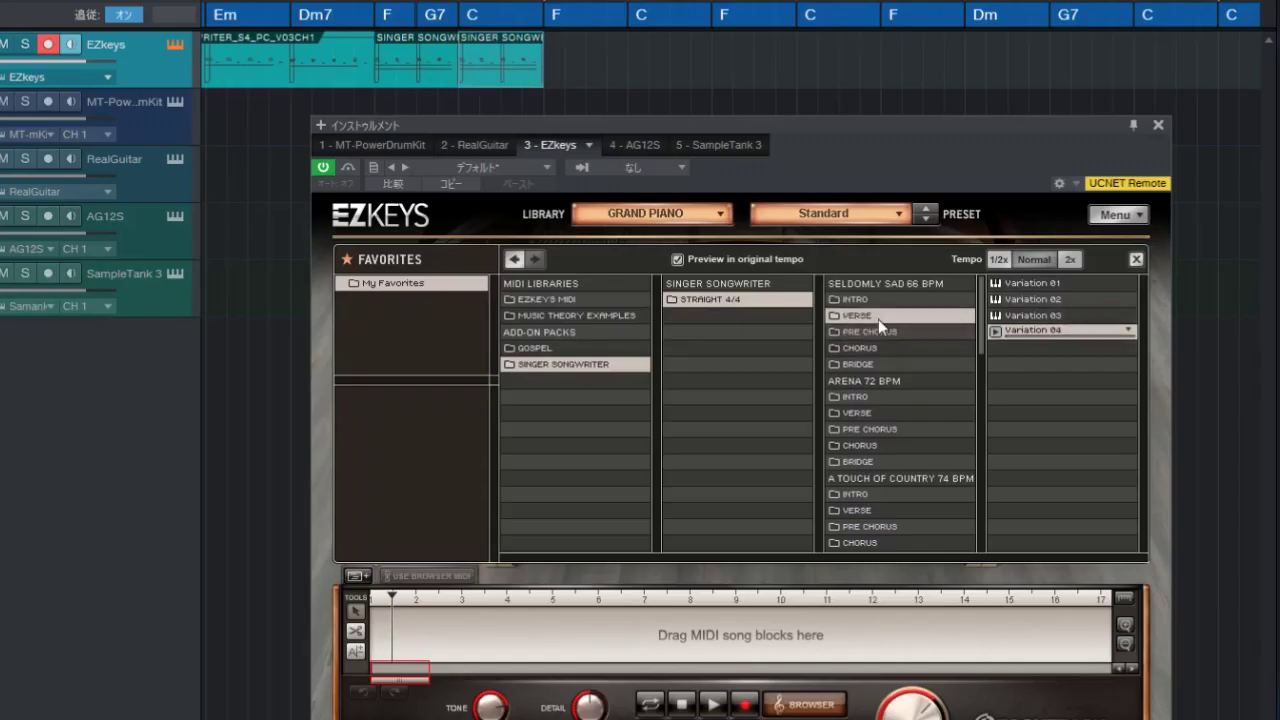
Step: Audition Seldomly Sad Verse Variations 03 and 04 and place Variation 04 at bar 14, marker #2, of the EZkeys track
click(999, 318)
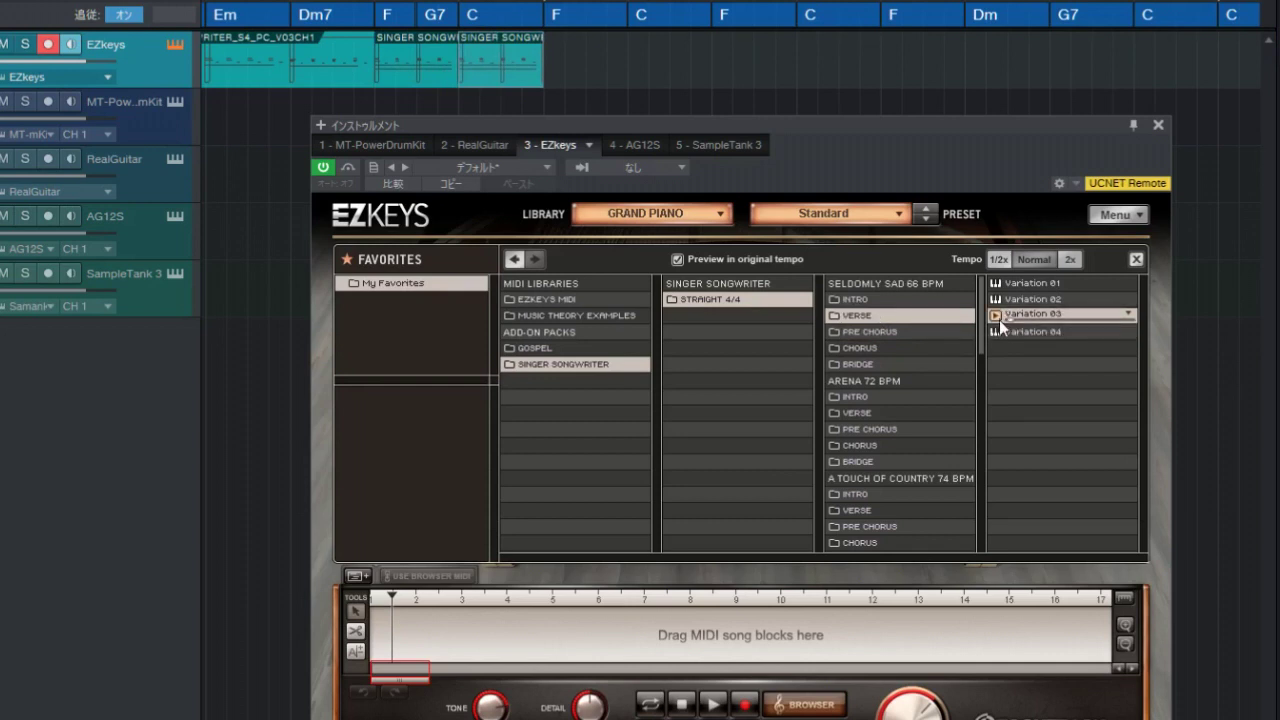
click(999, 330)
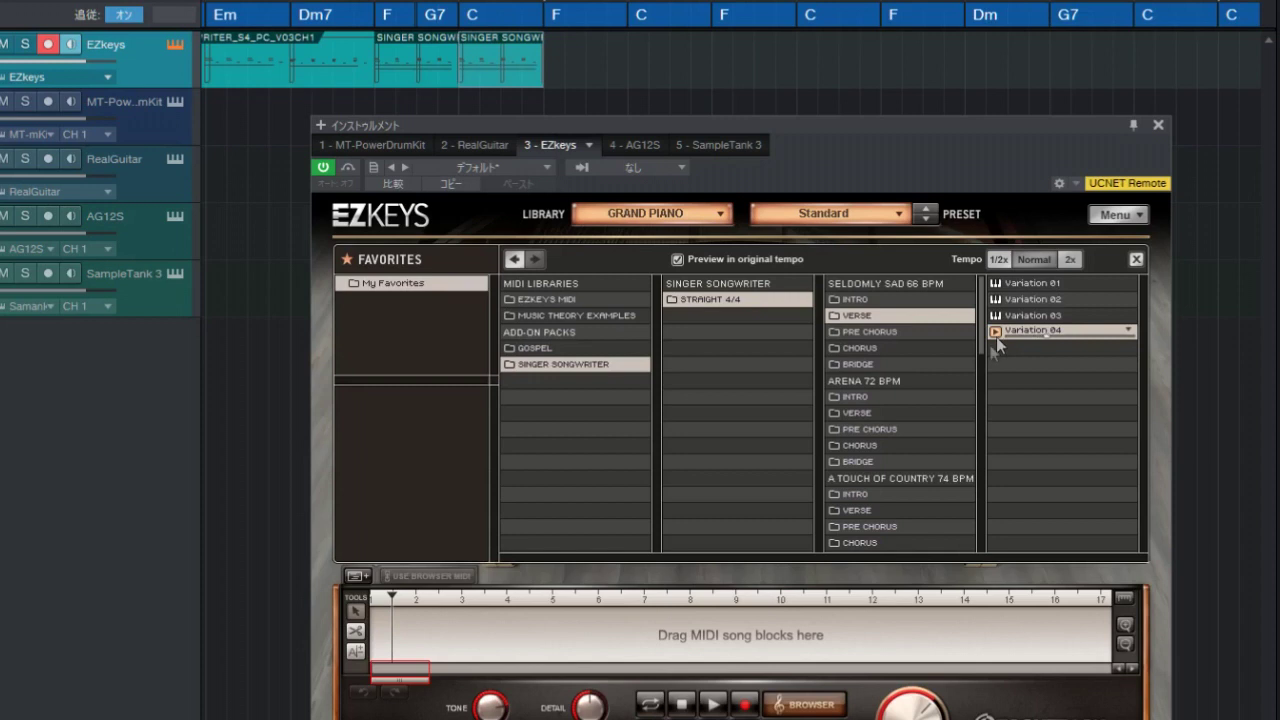
click(682, 704)
drag(1015, 331, 587, 80)
Step: Copy the four-bar intro phrase from bar 1 of the EZkeys track to marker #3 at bar 22
key(w)
key(w)
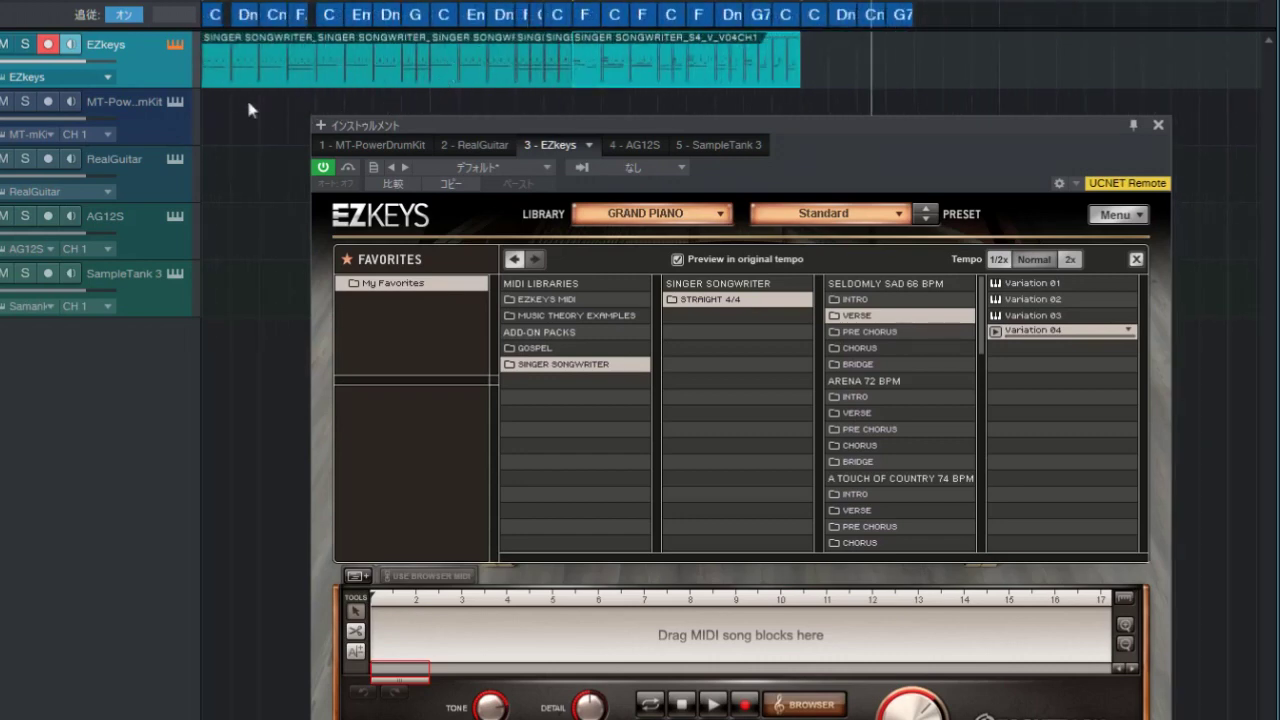
click(240, 66)
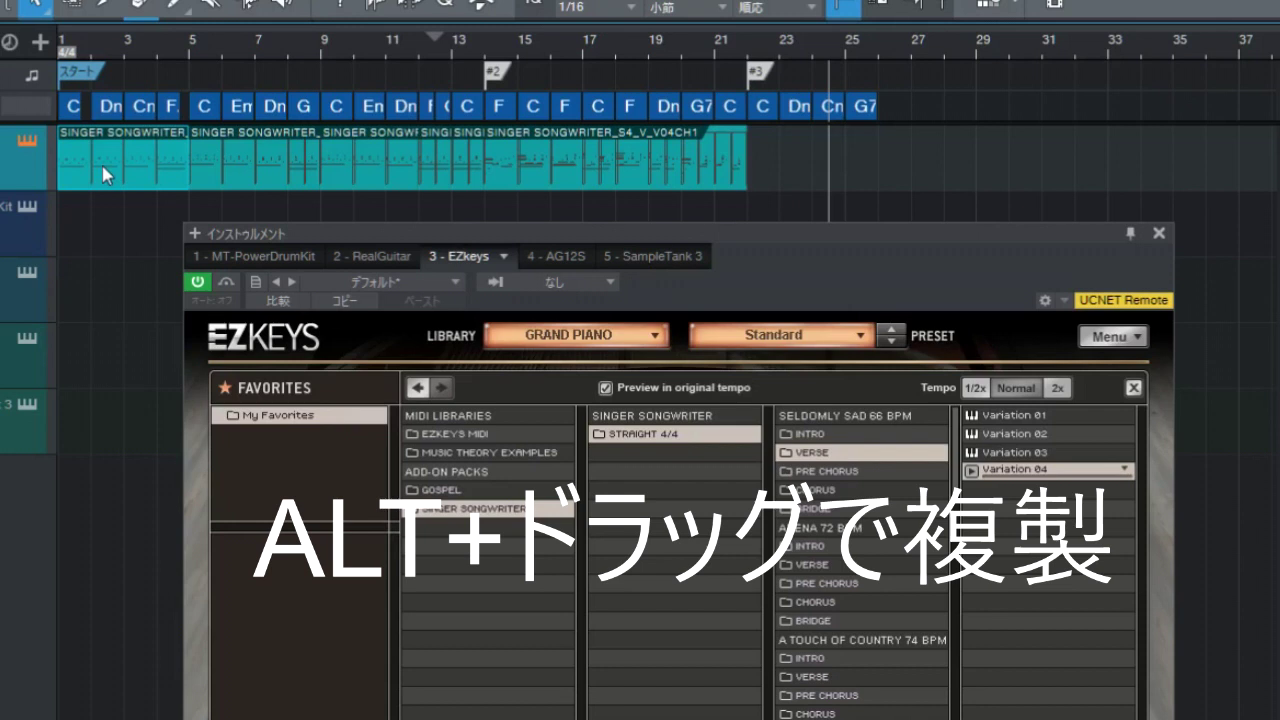
click(104, 174)
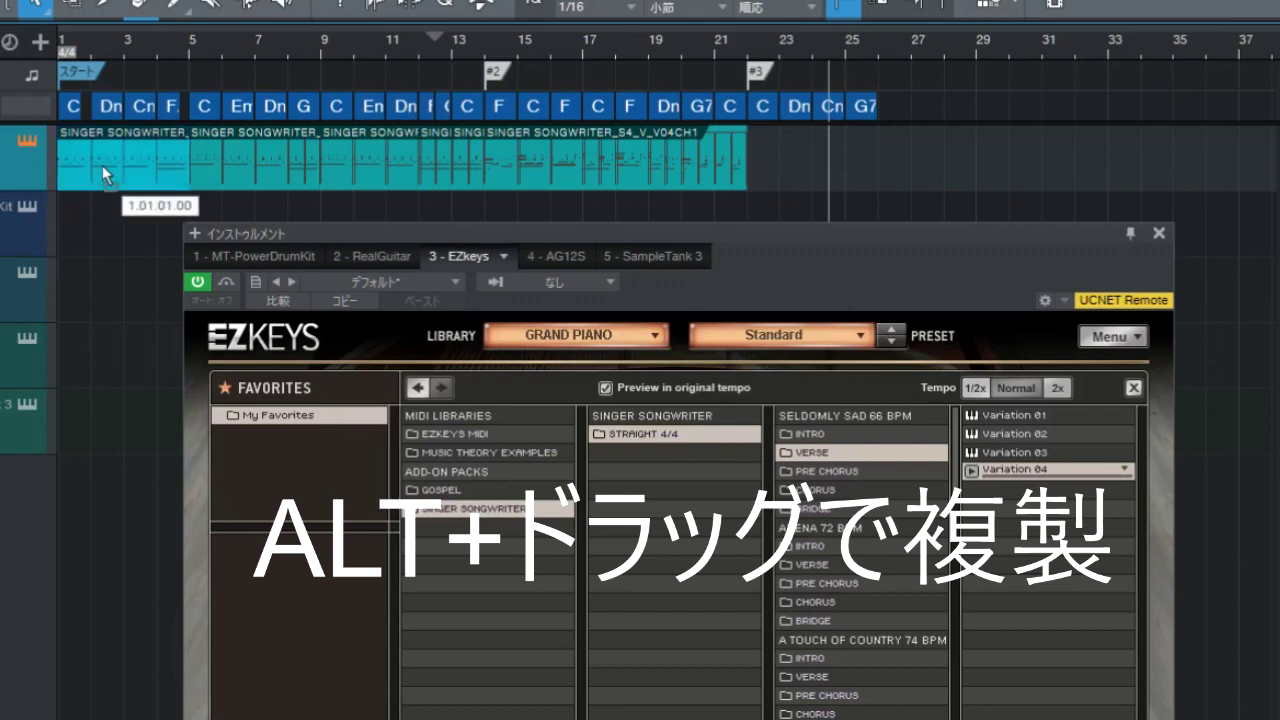
drag(102, 166, 791, 145)
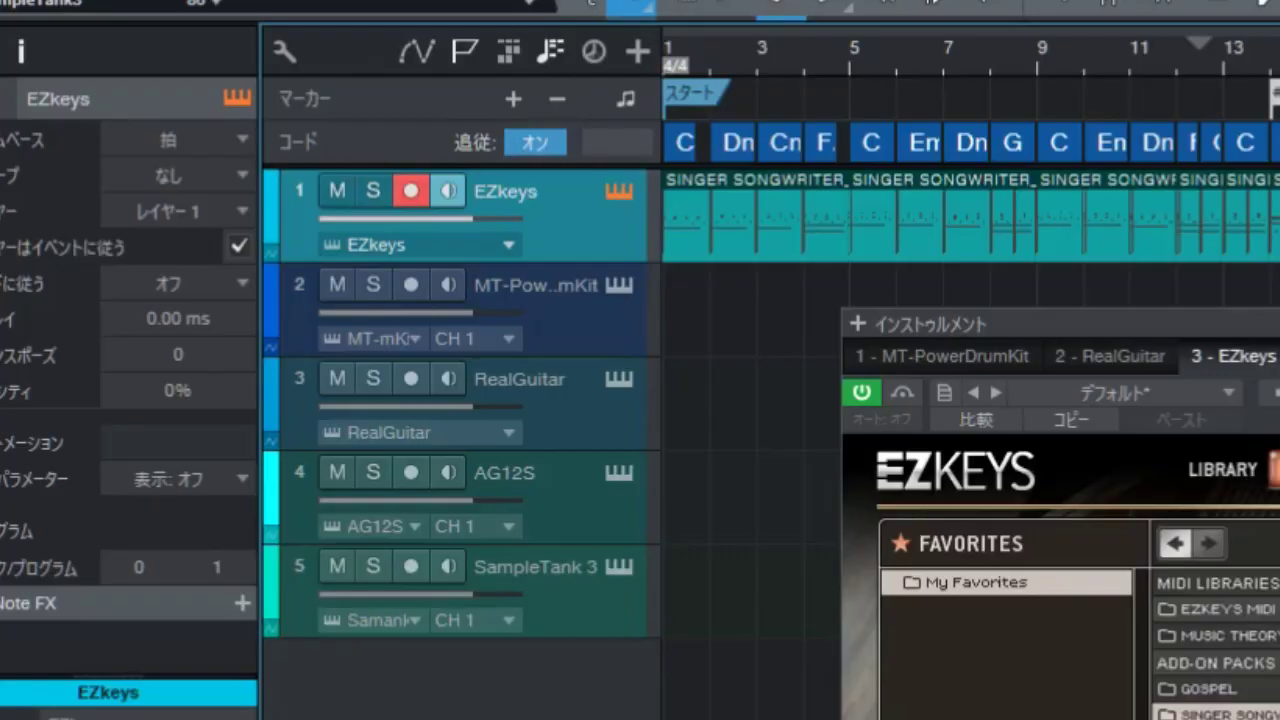
Step: Close the EZkeys instrument, set its track to follow chords in Narrow (ナロー) mode, and play back the arrangement
click(1160, 232)
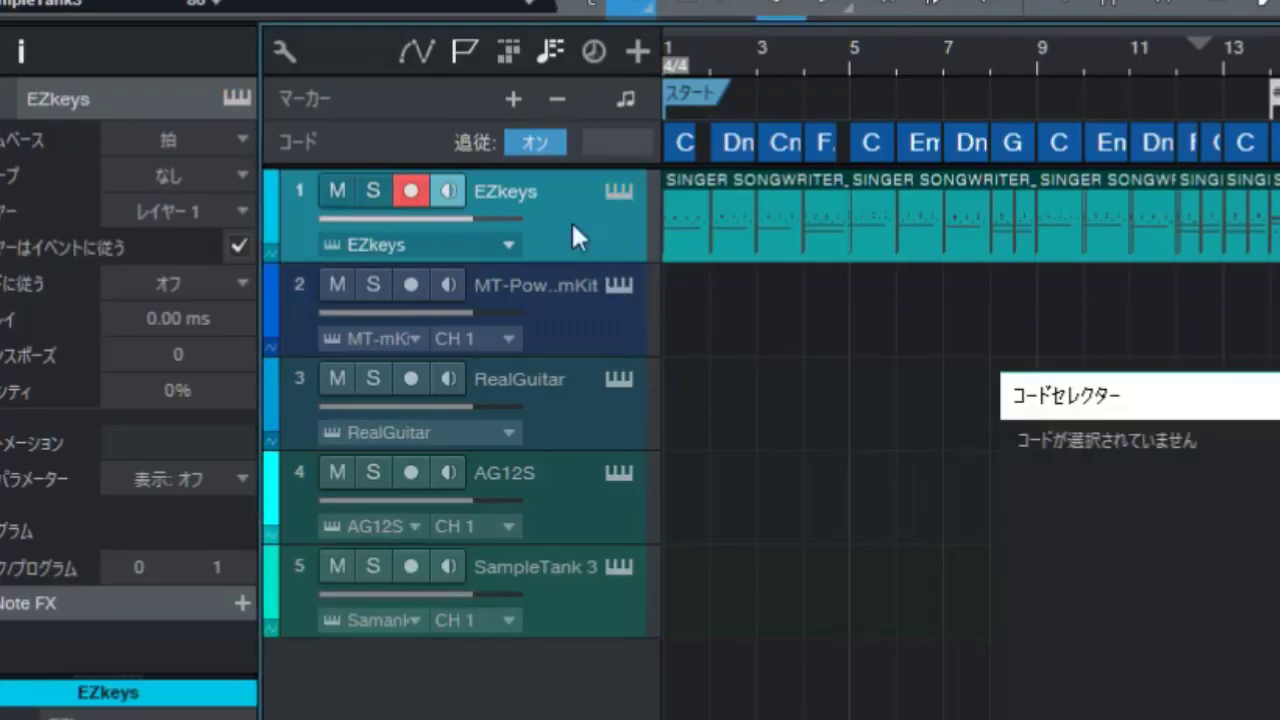
click(246, 280)
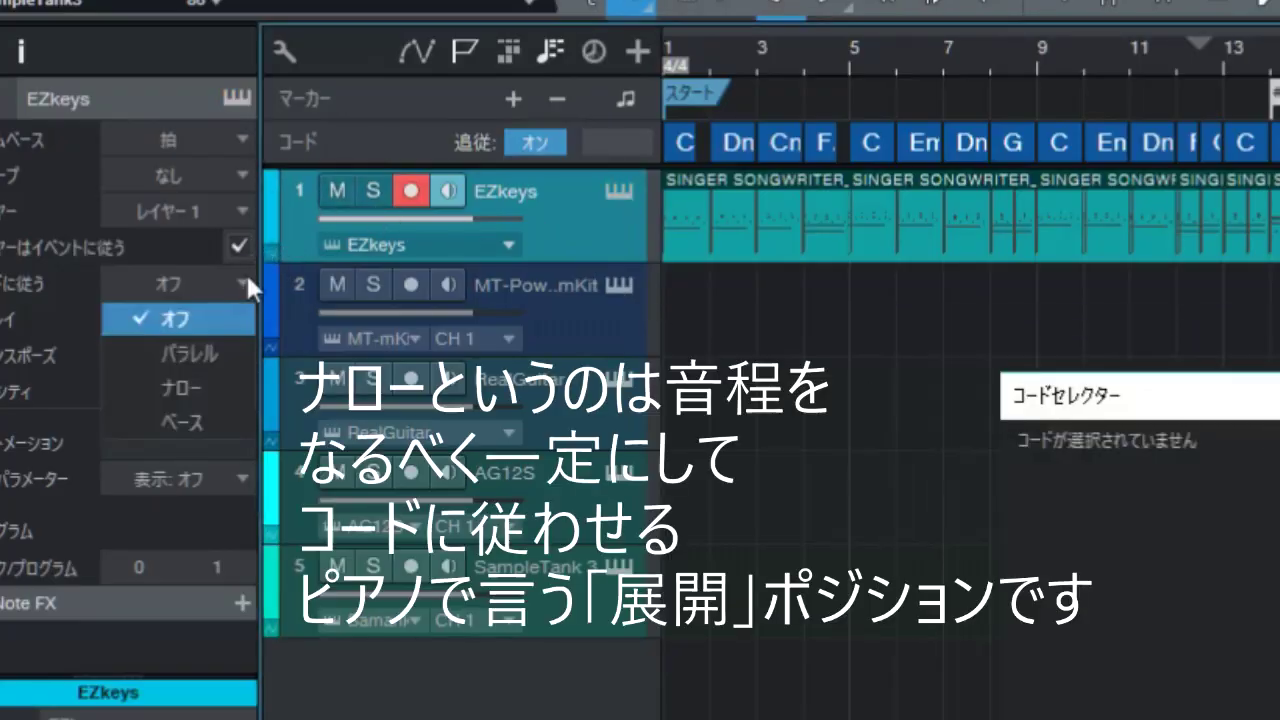
click(233, 394)
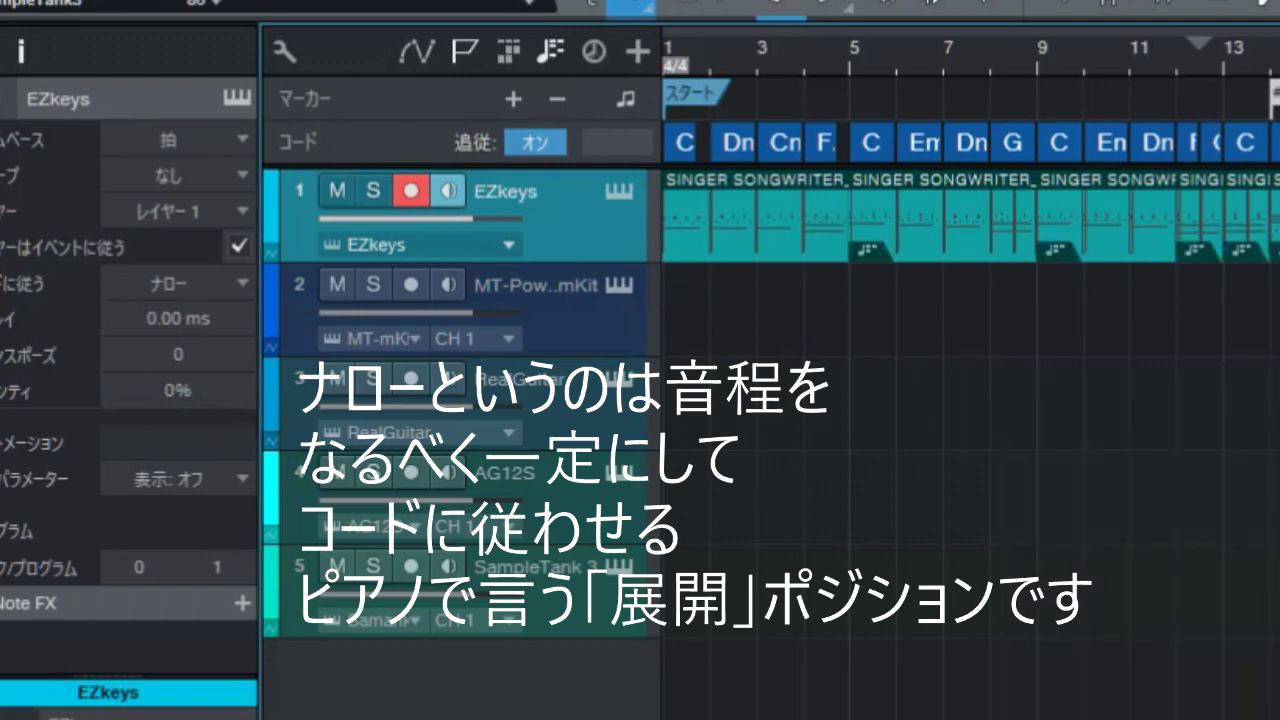
key(space)
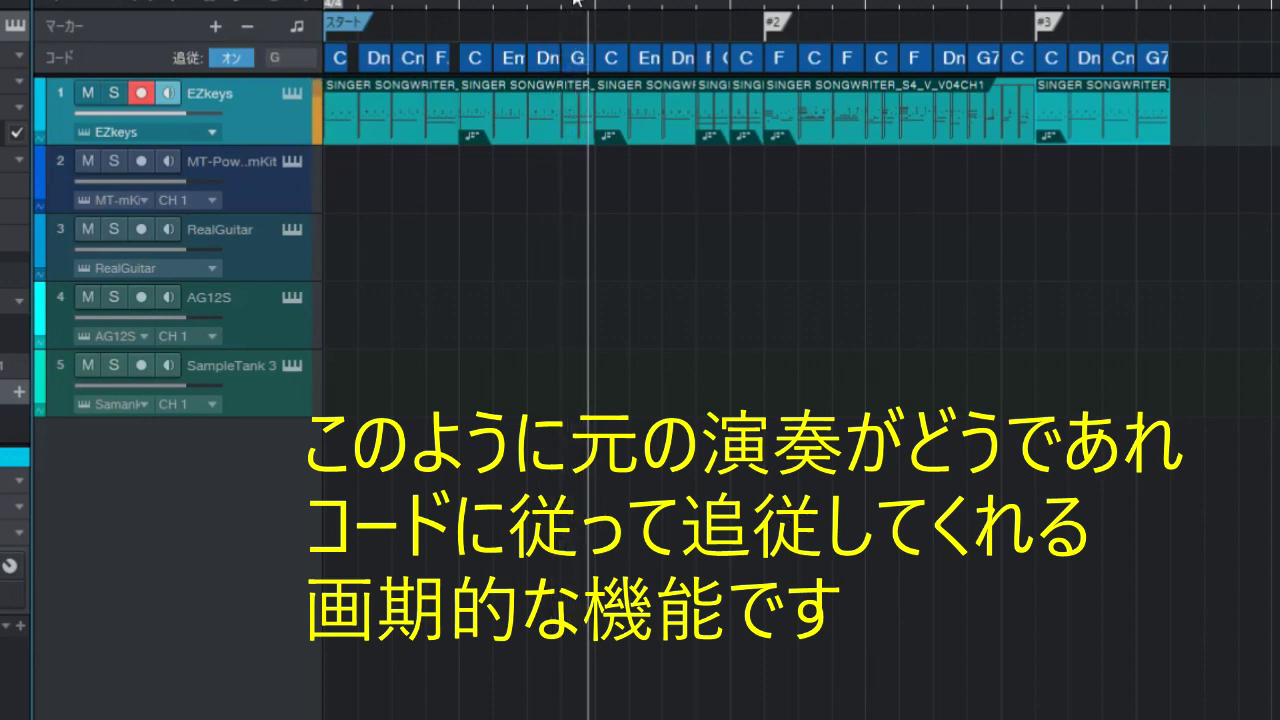
scroll(590, 25, up, 5)
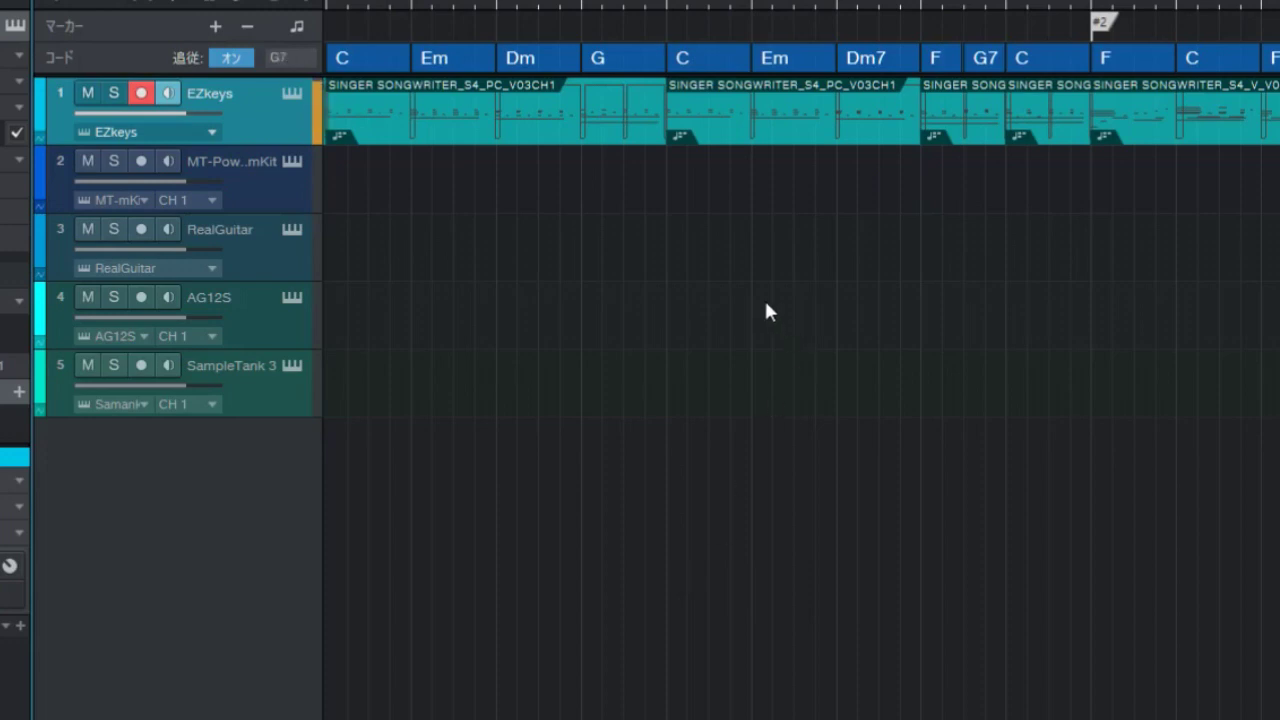
drag(822, 9, 822, 0)
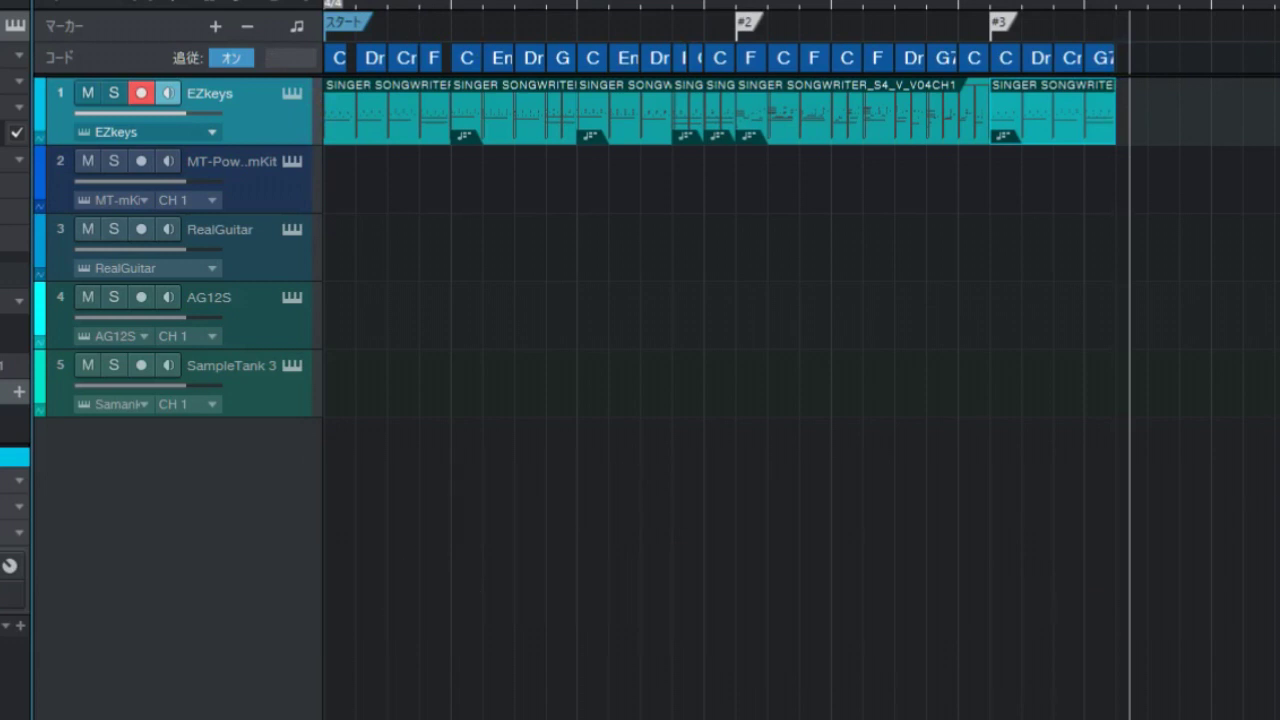
Step: Open the MT-PowerDrumKit groove library for the drum track and list the 4th Half Open Hi-Hat grooves
click(267, 190)
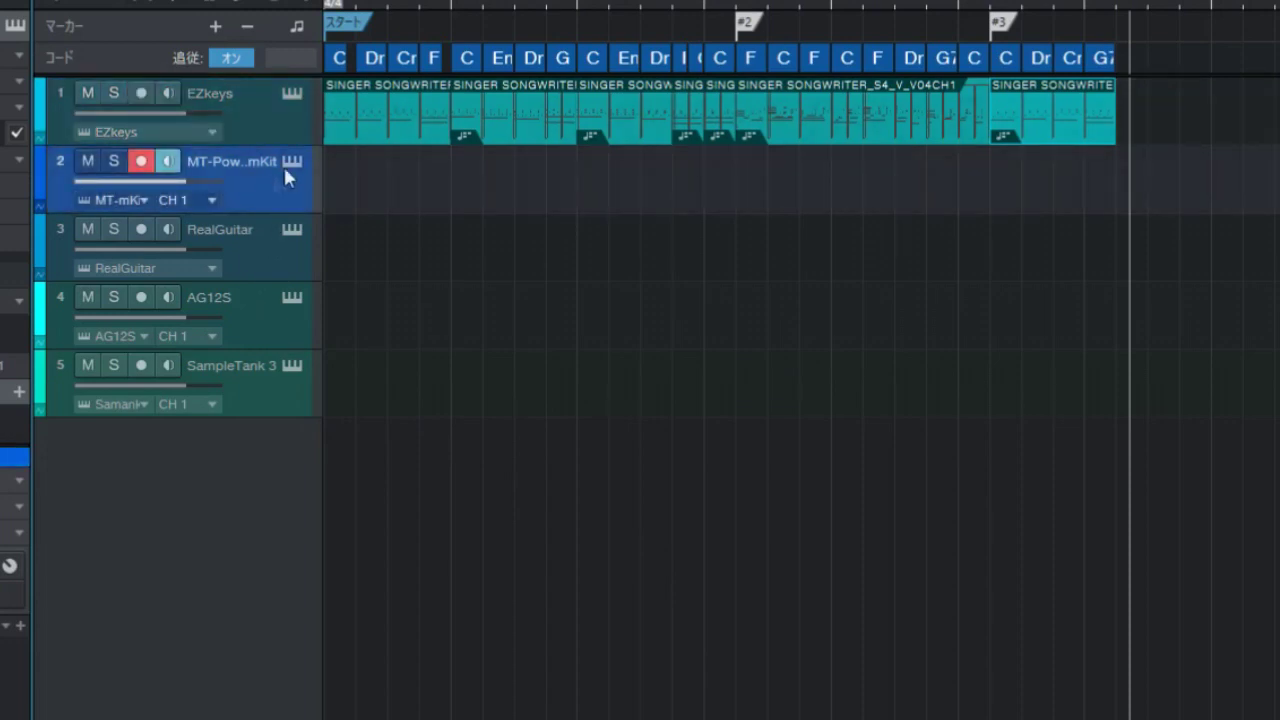
click(291, 161)
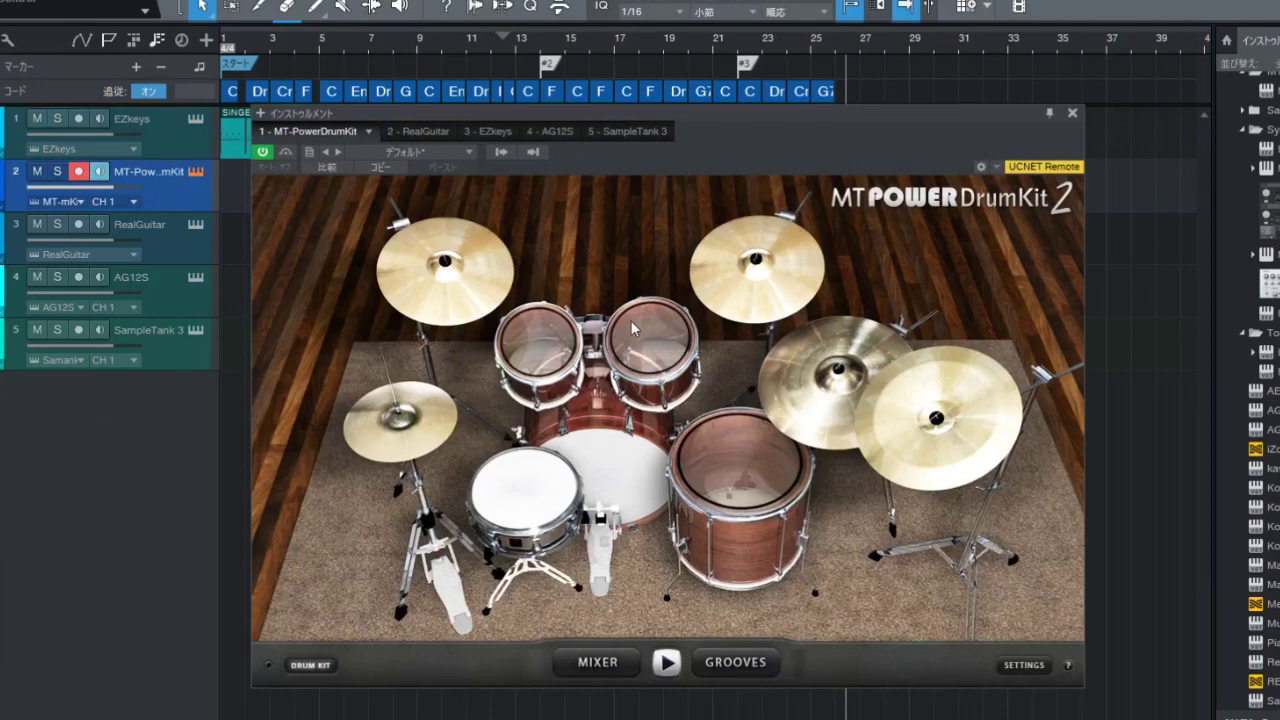
click(740, 662)
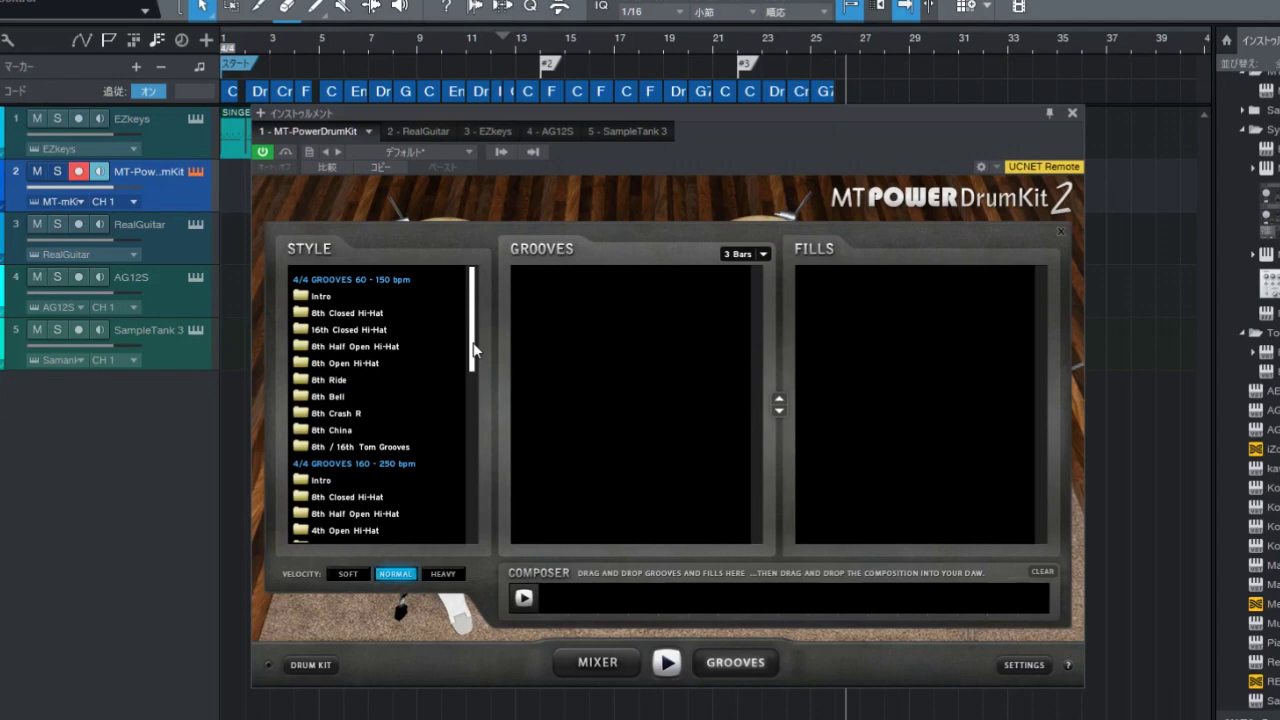
drag(474, 350, 515, 464)
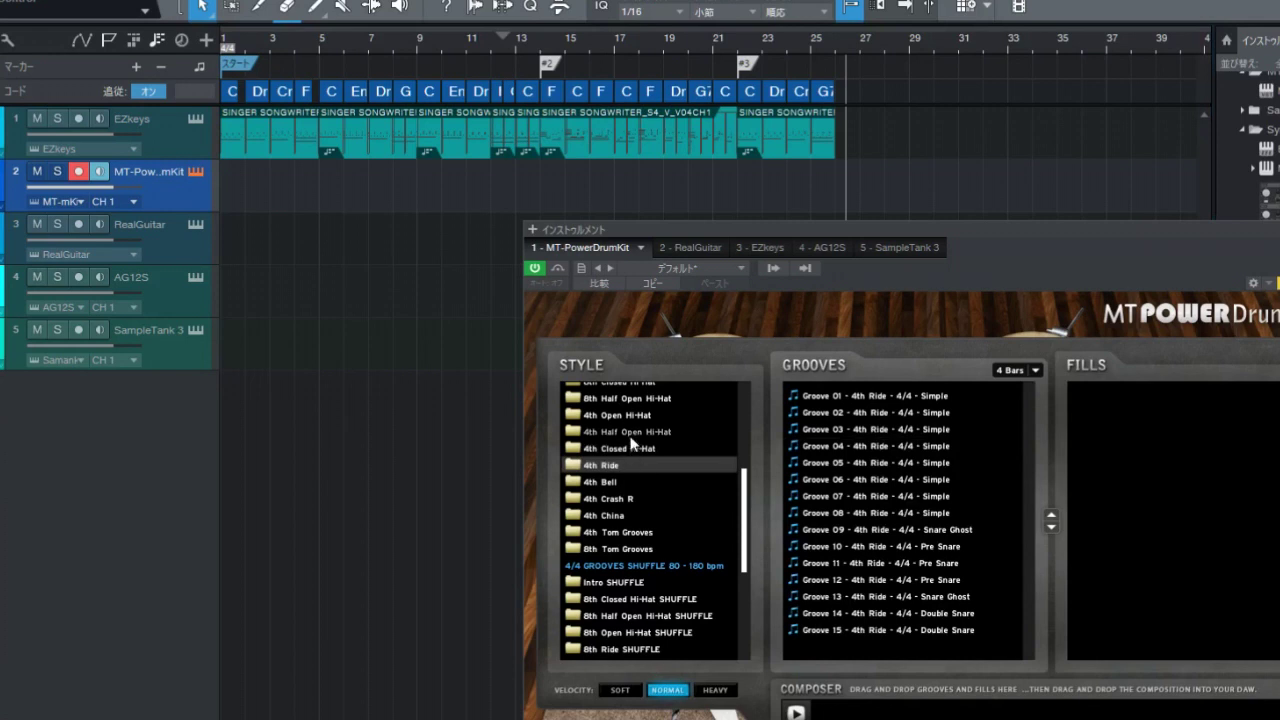
click(630, 434)
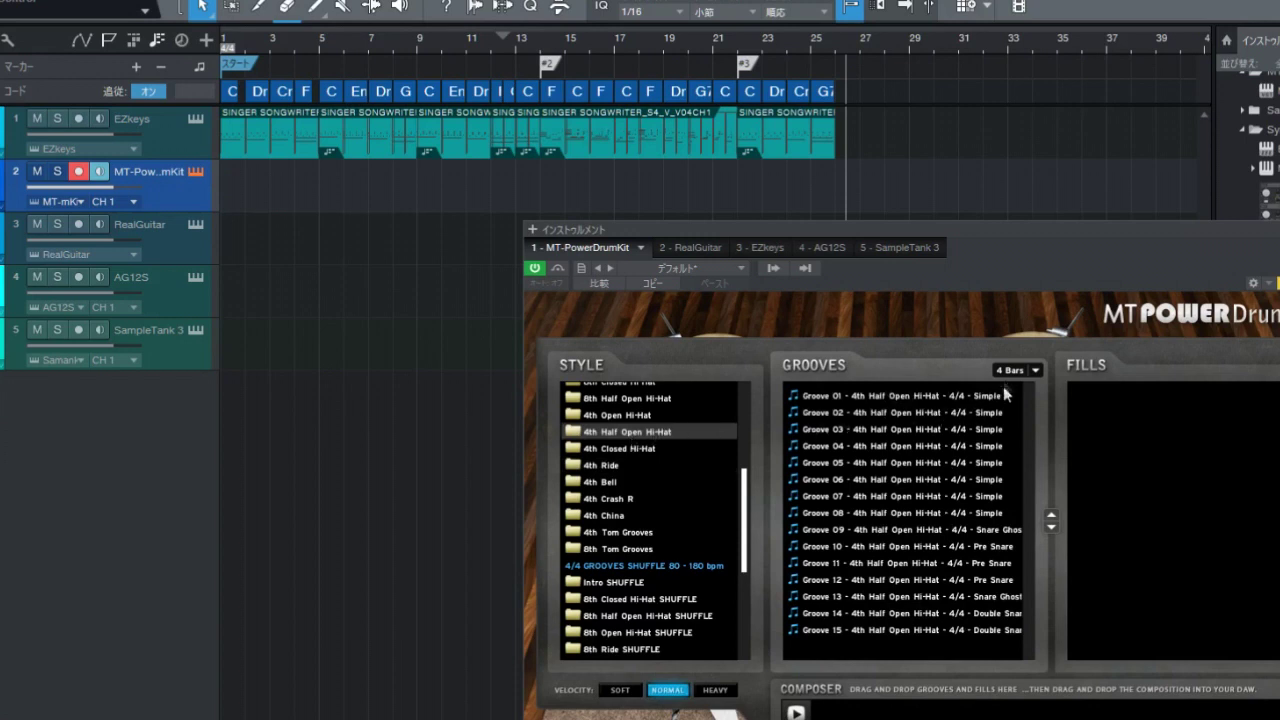
Step: Audition Grooves 07, 06 and 05 of the 4th Half Open Hi-Hat style
click(930, 502)
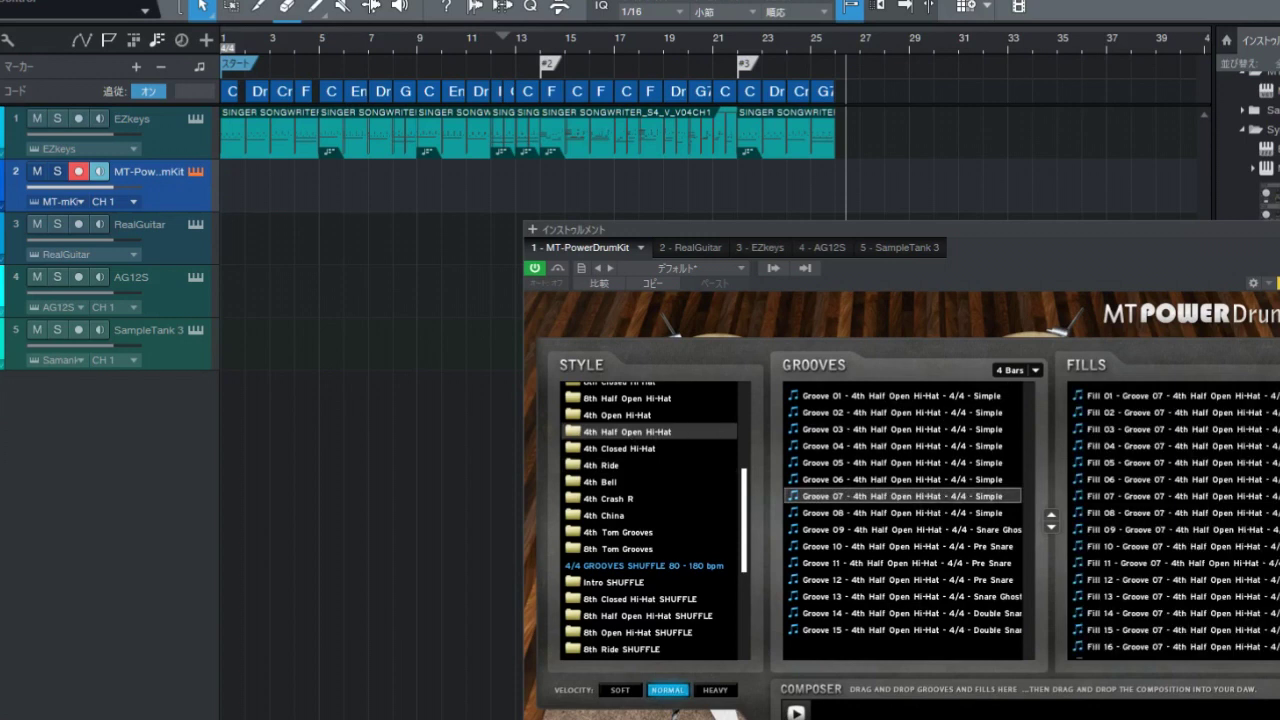
click(818, 482)
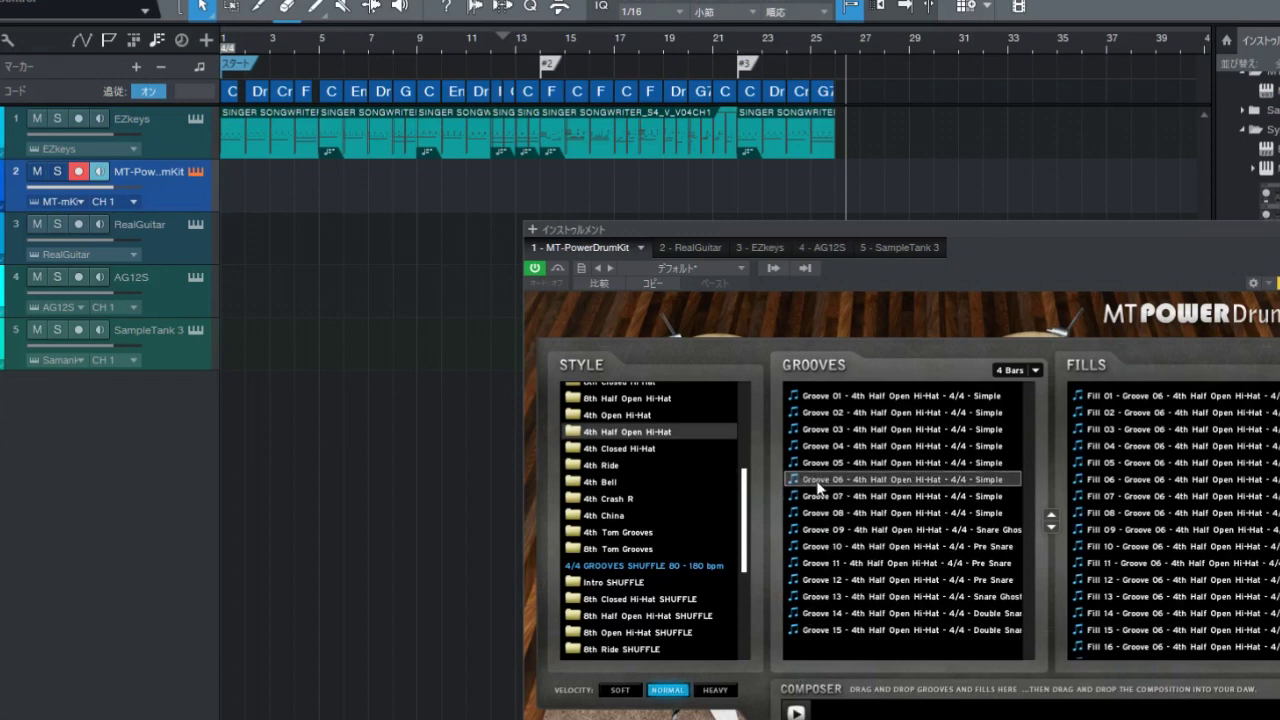
click(821, 465)
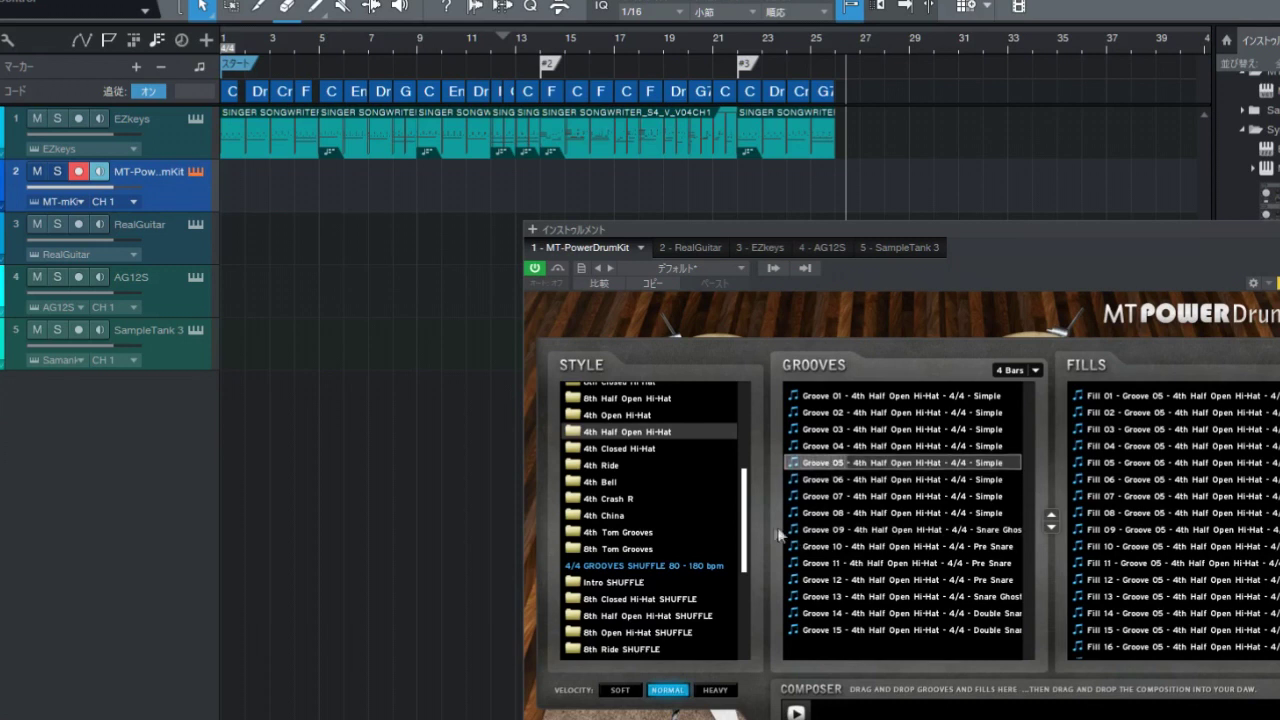
Step: List the 4th Closed Hi-Hat grooves and audition Grooves 02 through 05
click(641, 449)
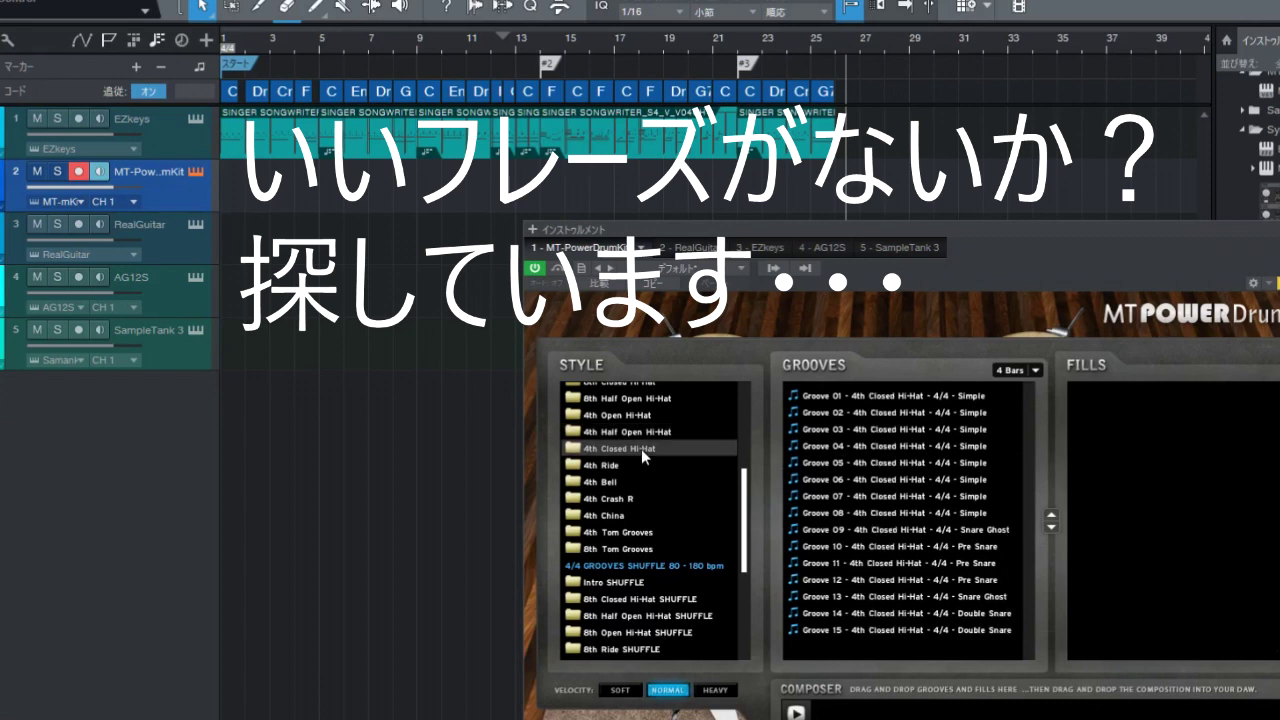
click(800, 416)
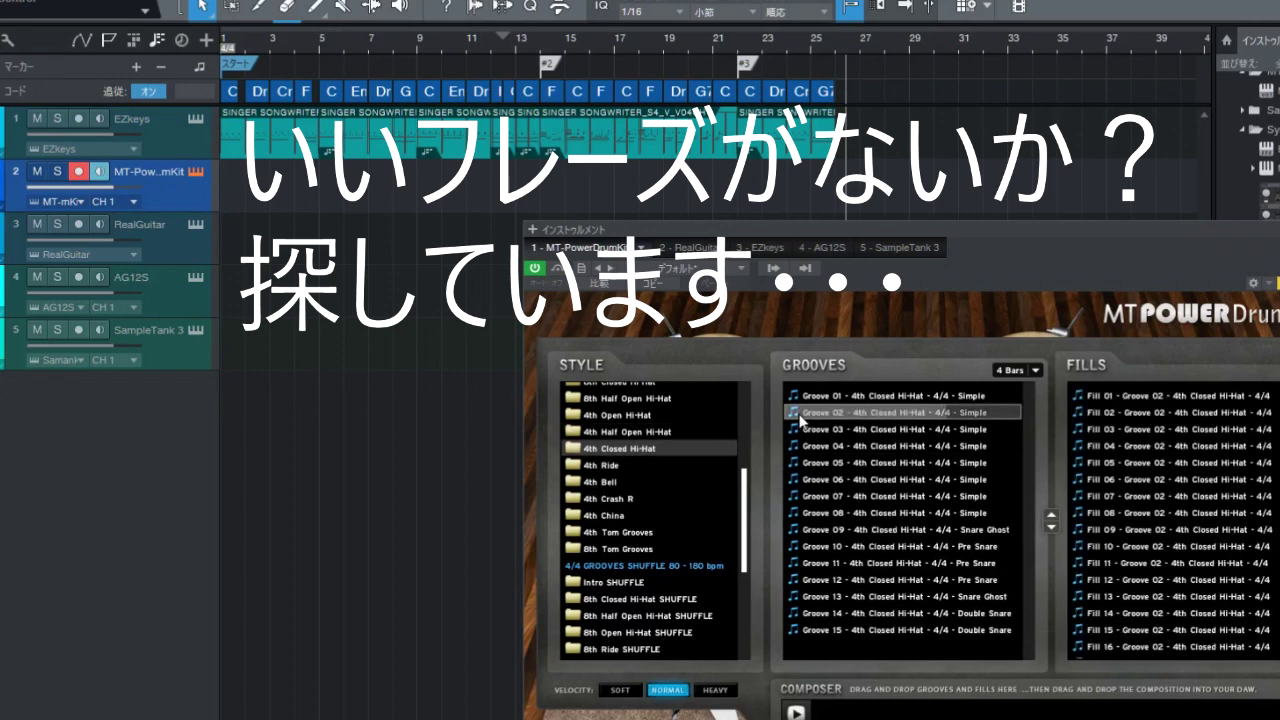
click(797, 433)
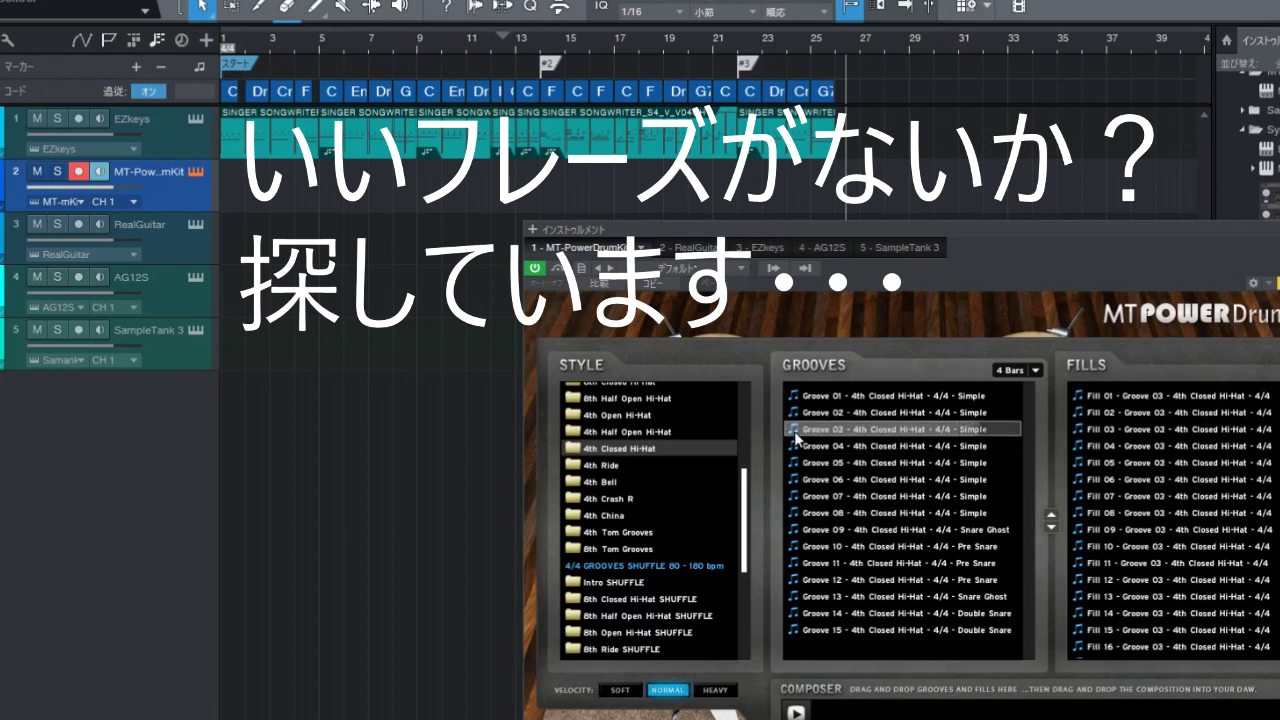
click(795, 451)
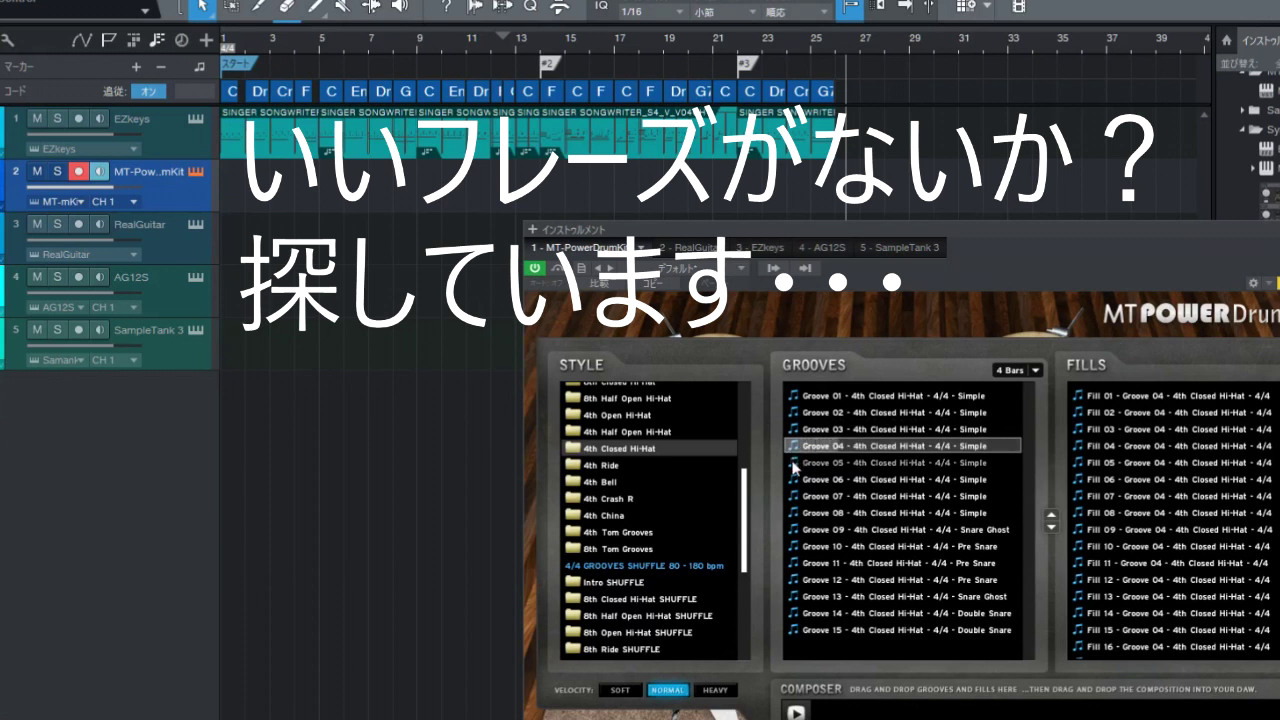
click(795, 463)
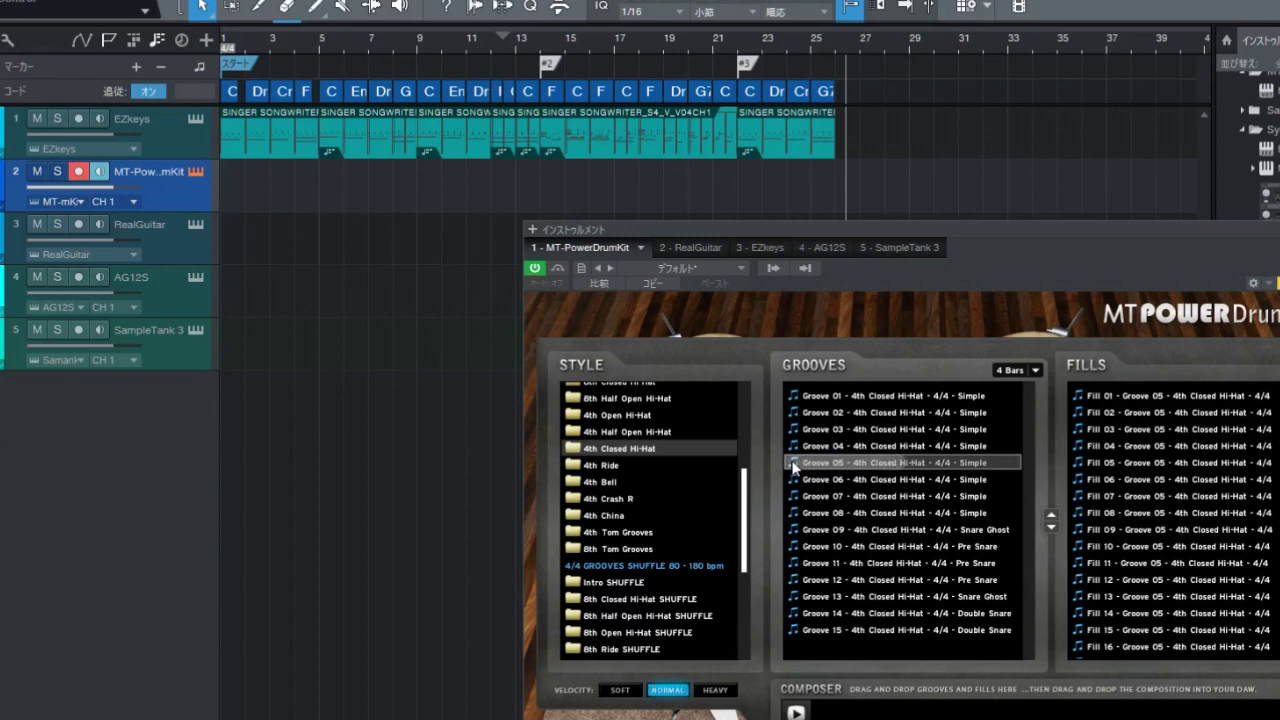
Step: Set the groove length to 3 bars and place 4th Closed Hi-Hat Groove 05 at bar 1 of the MT-PowerDrumKit track
click(1037, 372)
click(1012, 410)
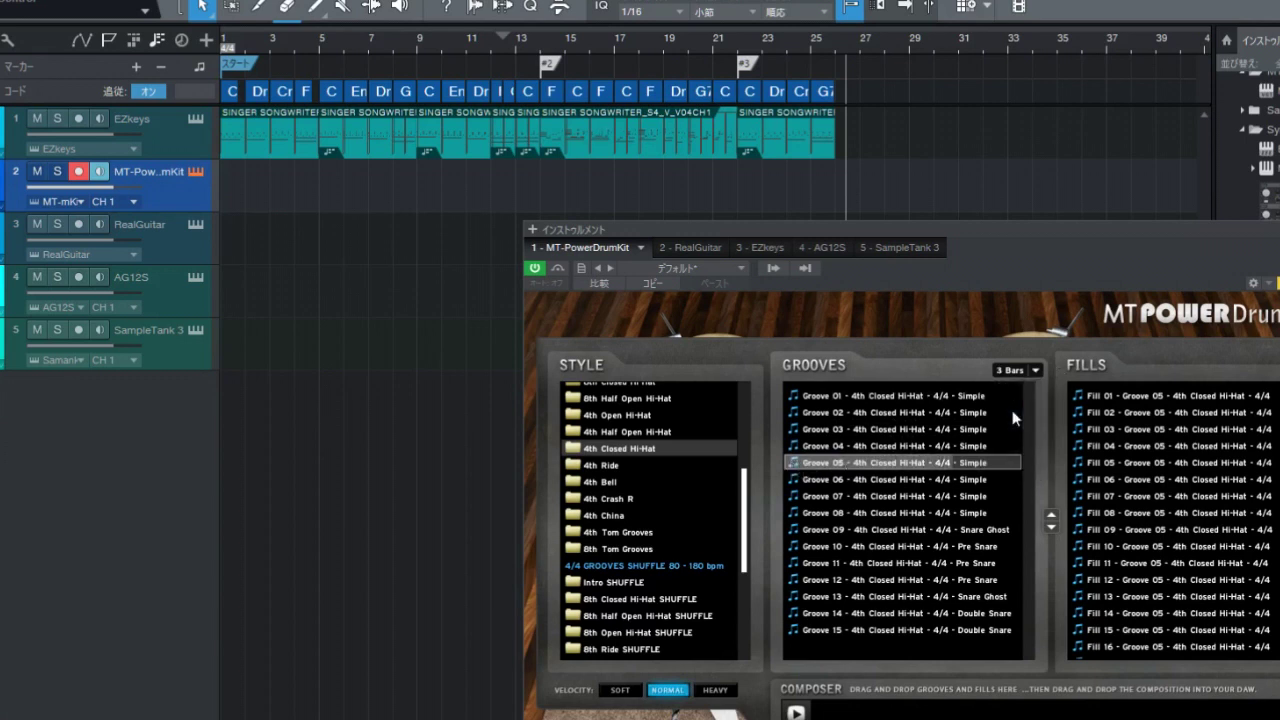
drag(792, 468, 241, 177)
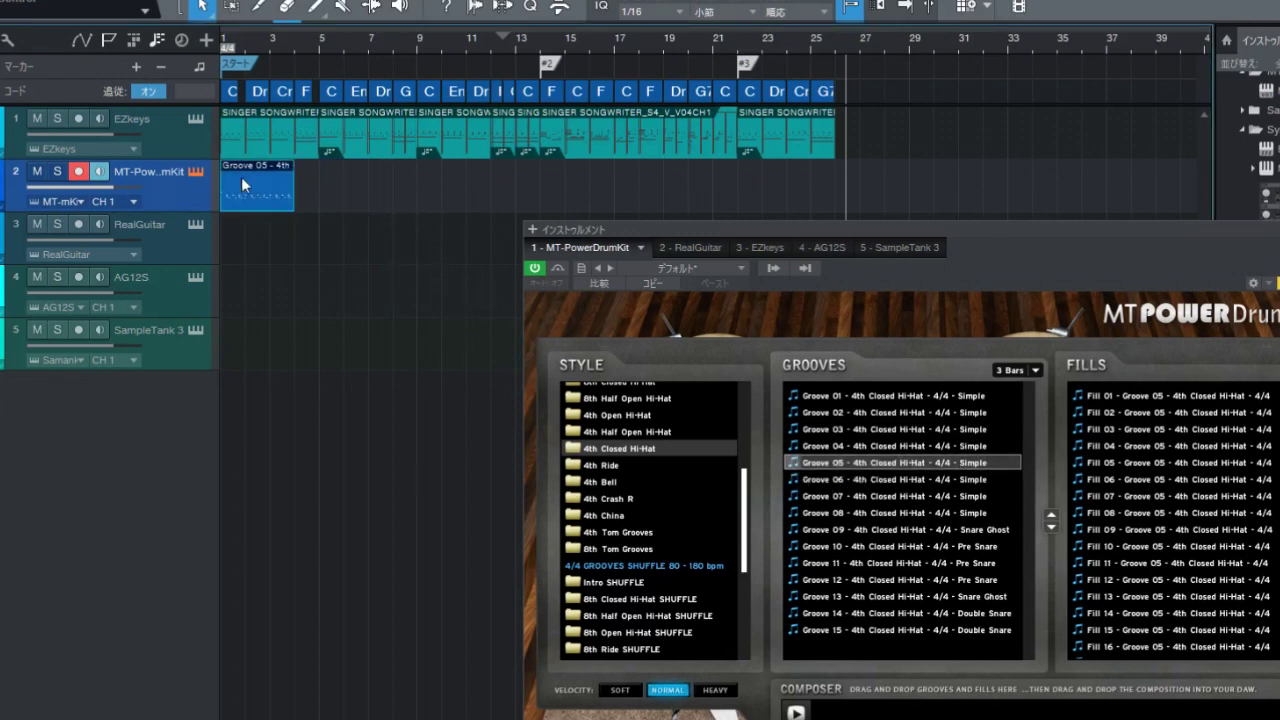
Step: Audition Fills 08 and 09 of Groove 05 and place Fill 09 at bar 4 of the drum track
click(1144, 512)
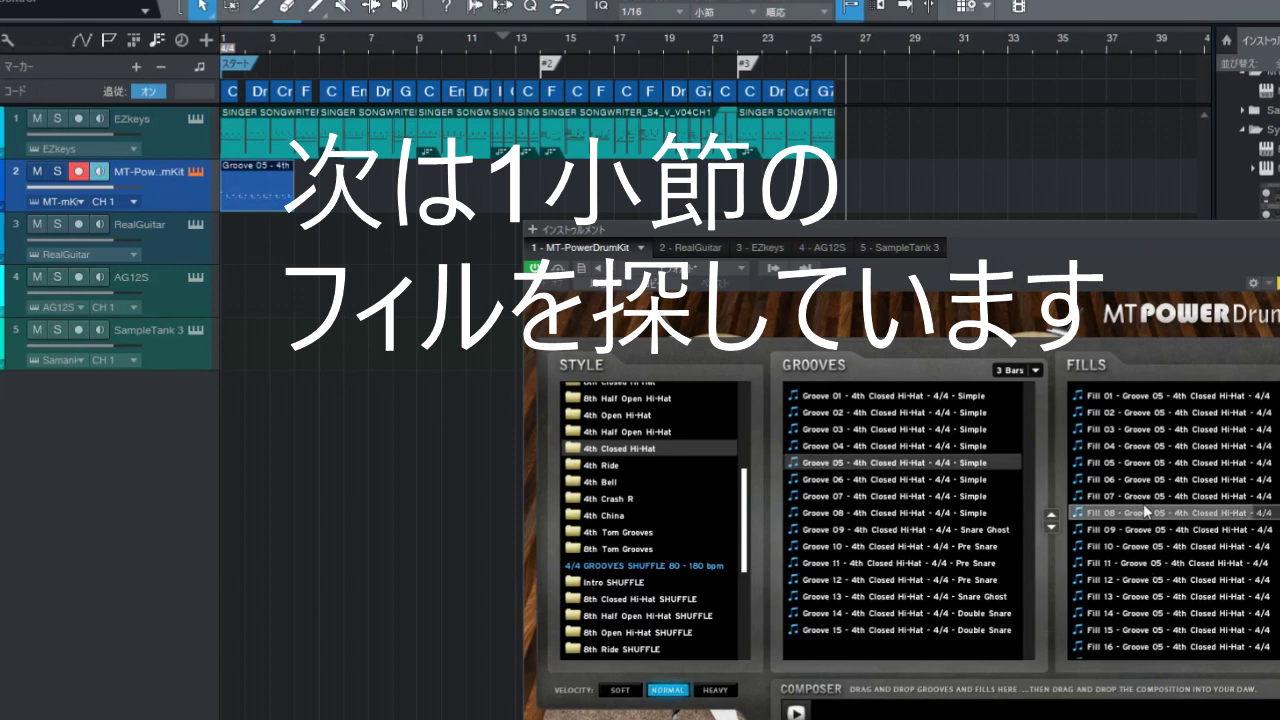
click(1092, 531)
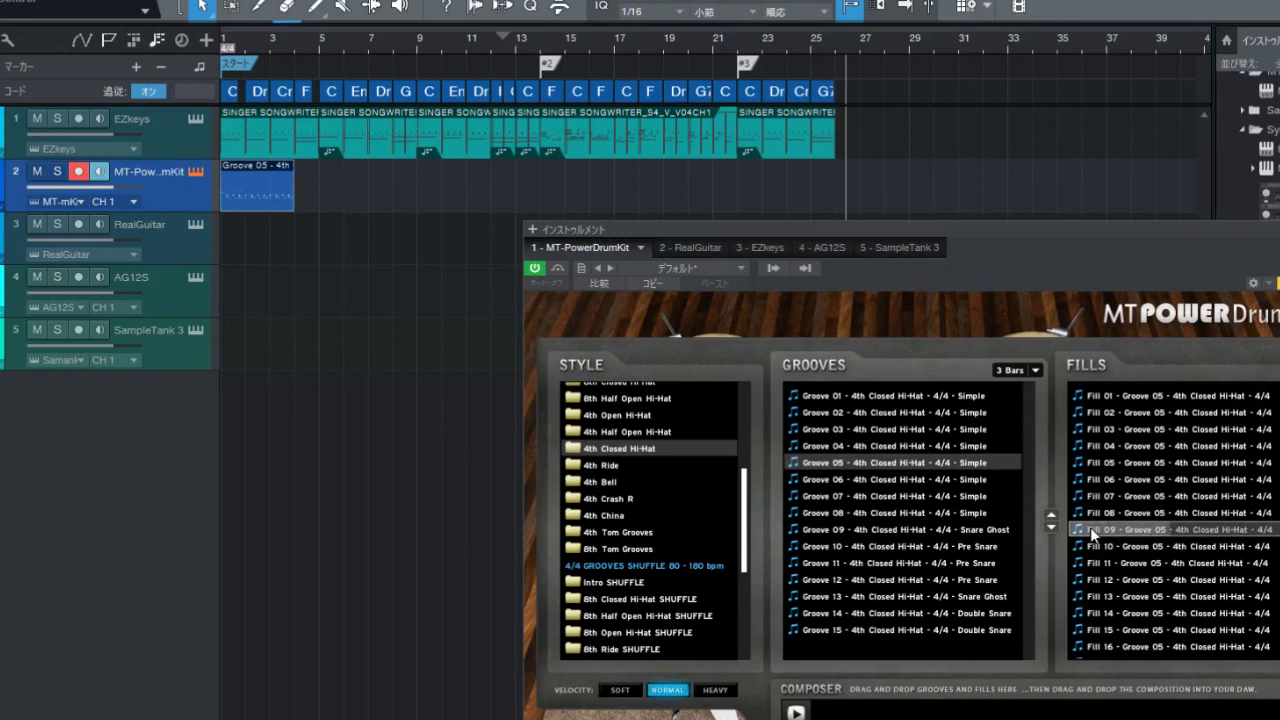
drag(1092, 535, 321, 196)
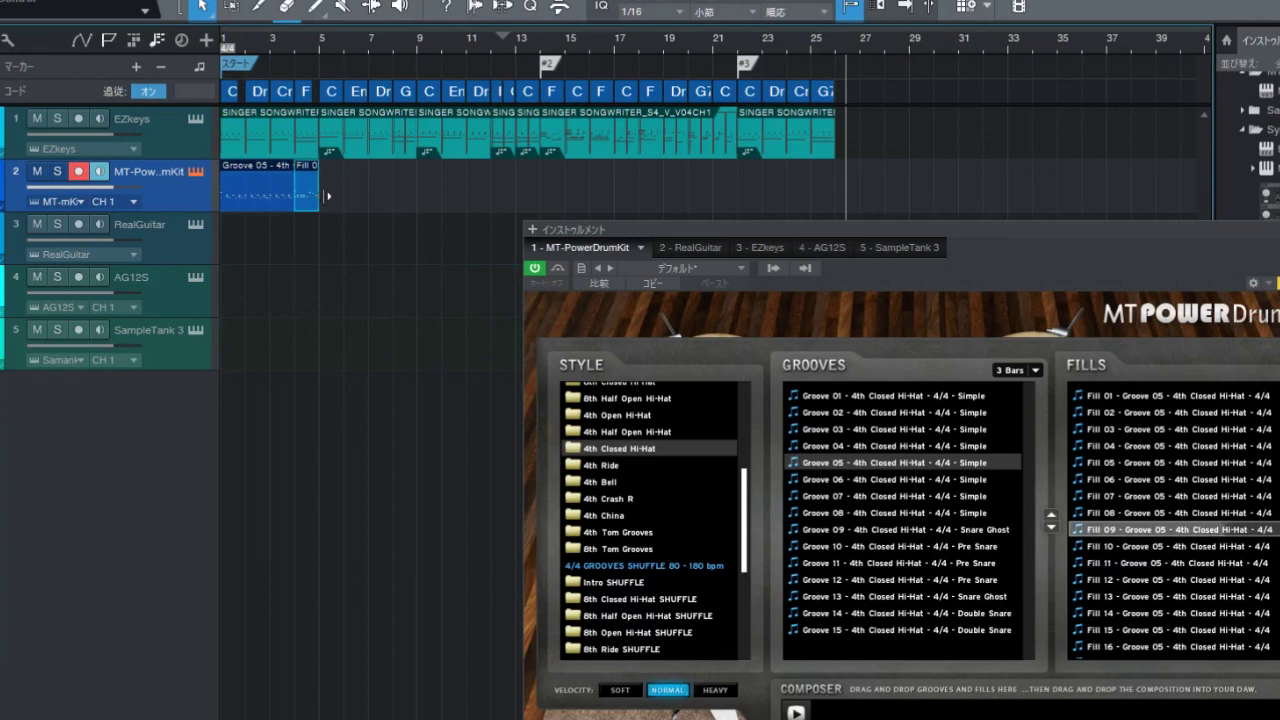
Step: Set the groove length to 4 bars and place 4th Closed Hi-Hat Groove 08 at bar 5 of the drum track
click(1030, 370)
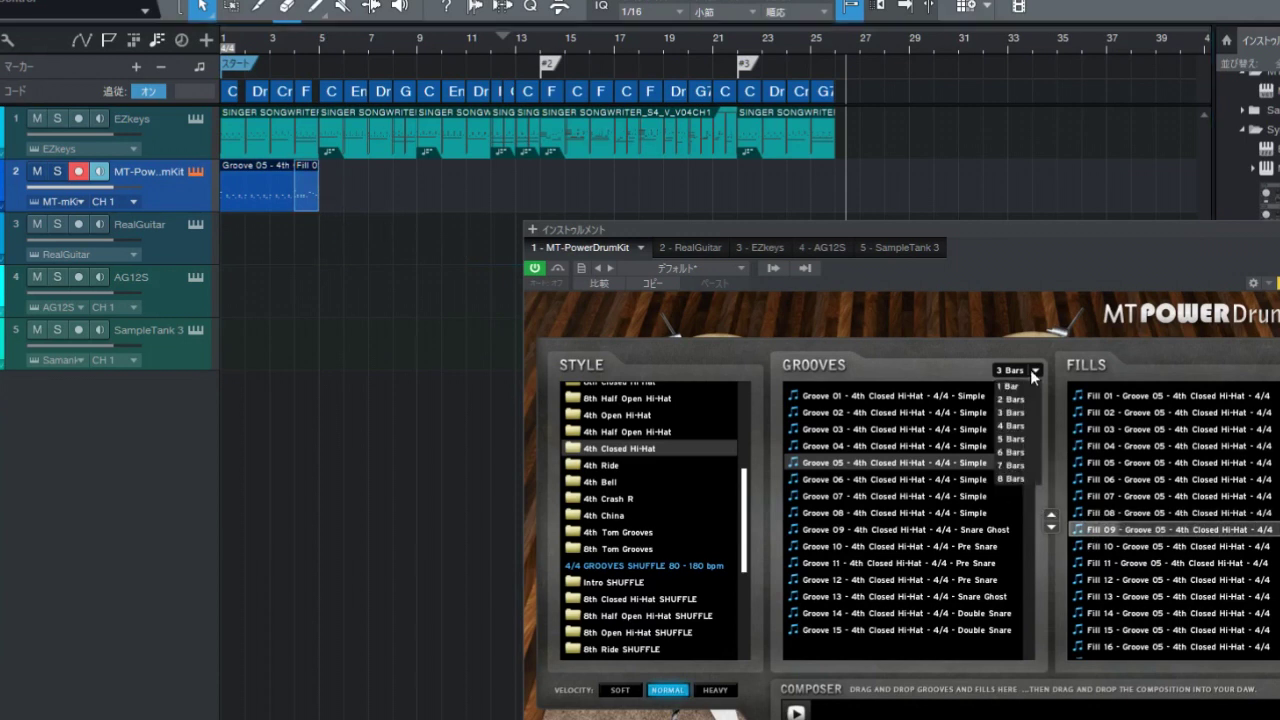
click(1012, 426)
click(927, 515)
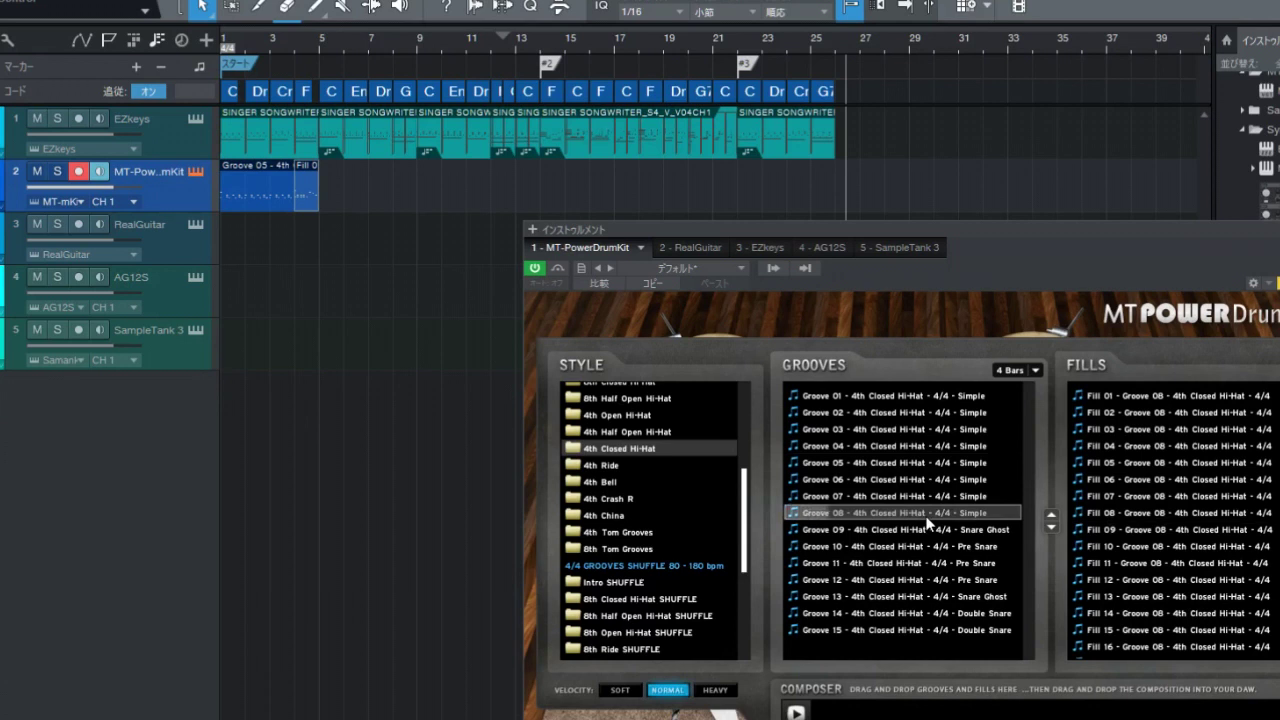
drag(926, 520, 357, 197)
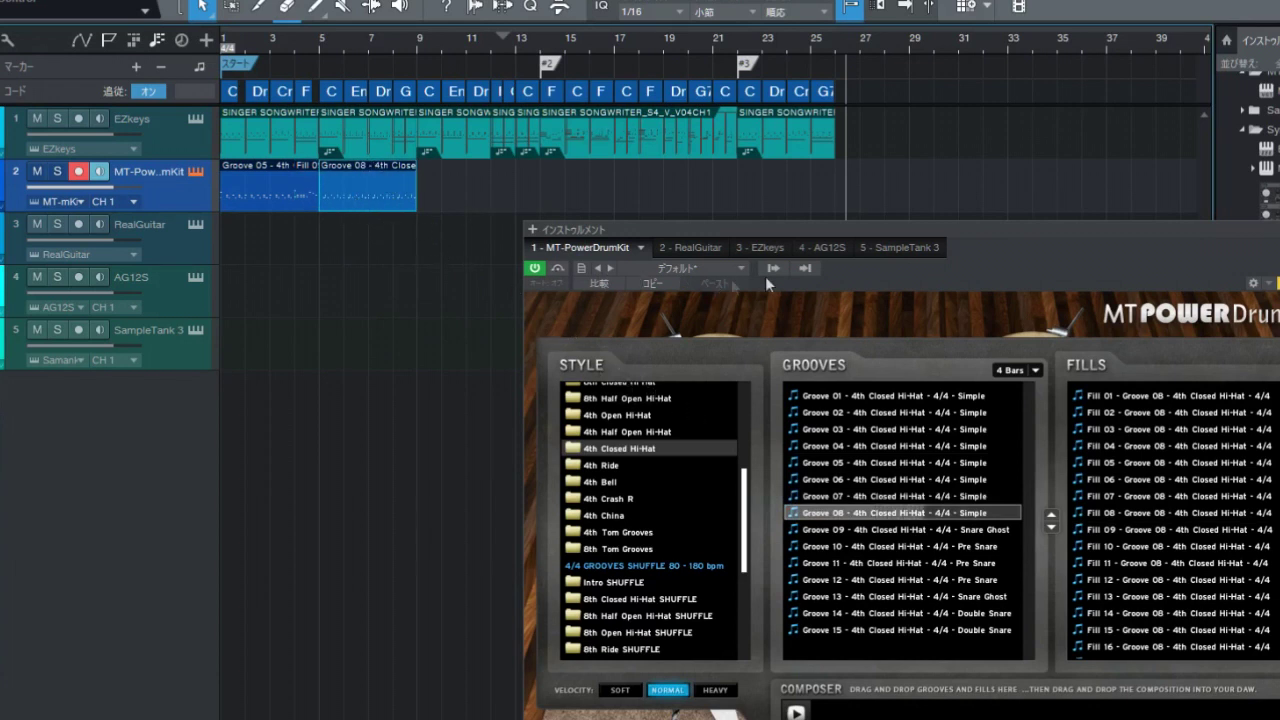
Step: Place a 3-bar 4th Closed Hi-Hat Groove 08 at bar 9 of the drum track and its Fill 11 at bar 12
click(1036, 369)
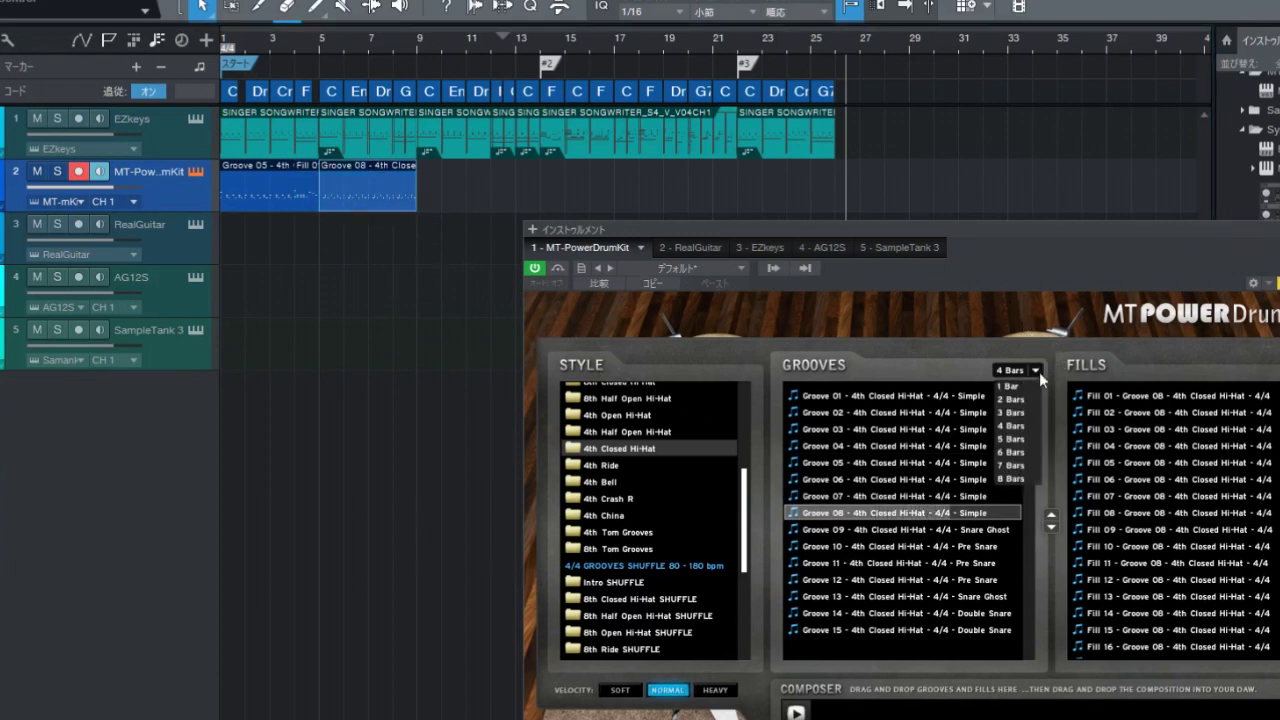
click(1028, 415)
drag(906, 512, 458, 188)
click(1112, 563)
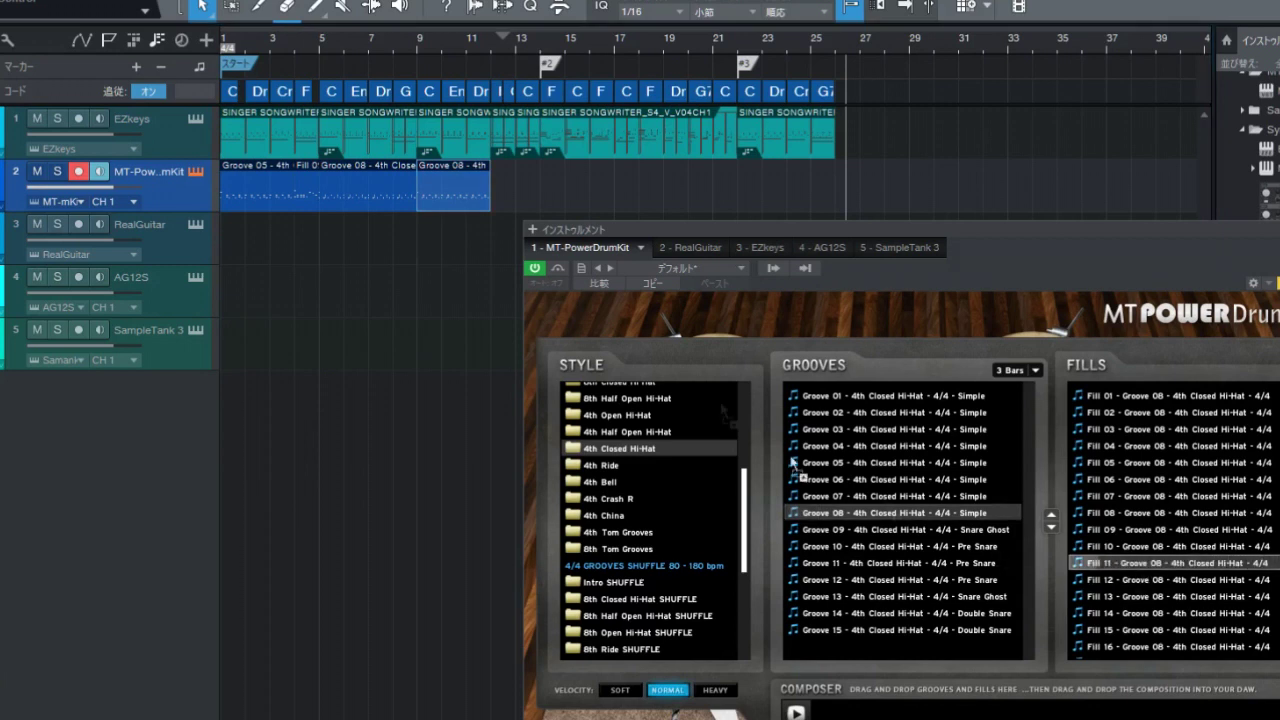
drag(1142, 572, 518, 210)
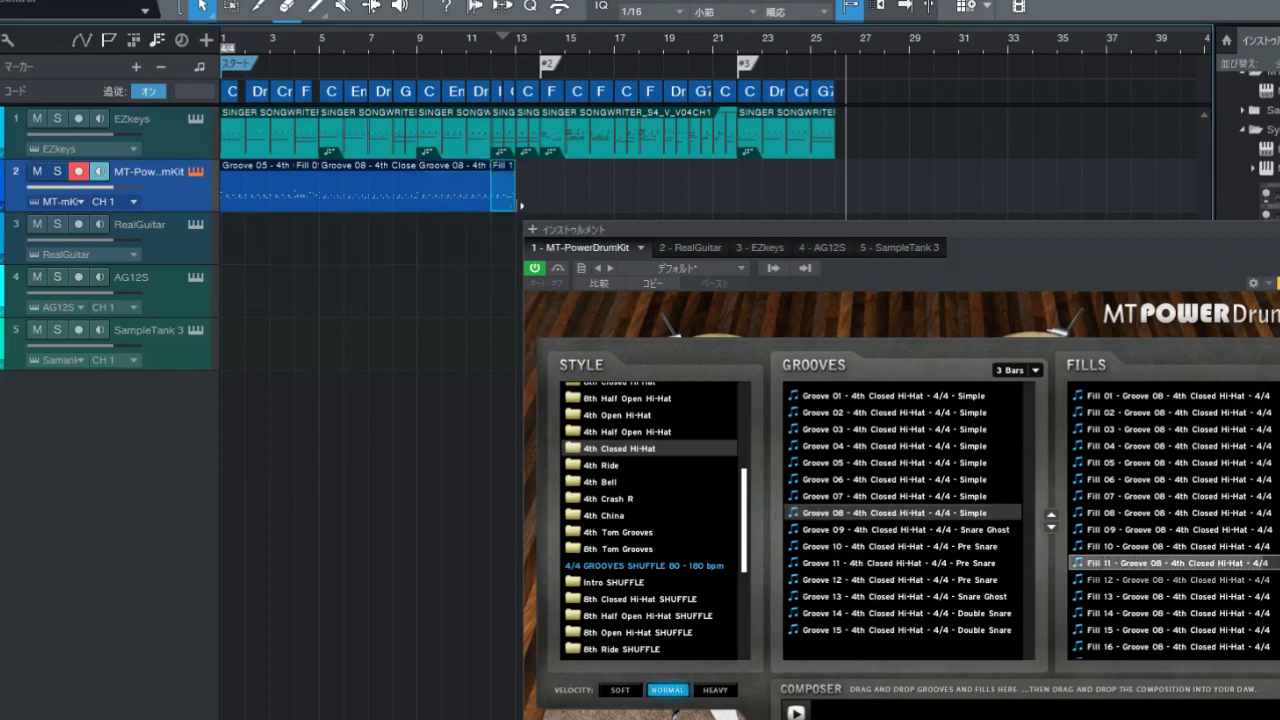
Step: Audition 4th Ride Groove 08 for the chorus and place it as a 3-bar part at bar 14, marker #2
click(604, 464)
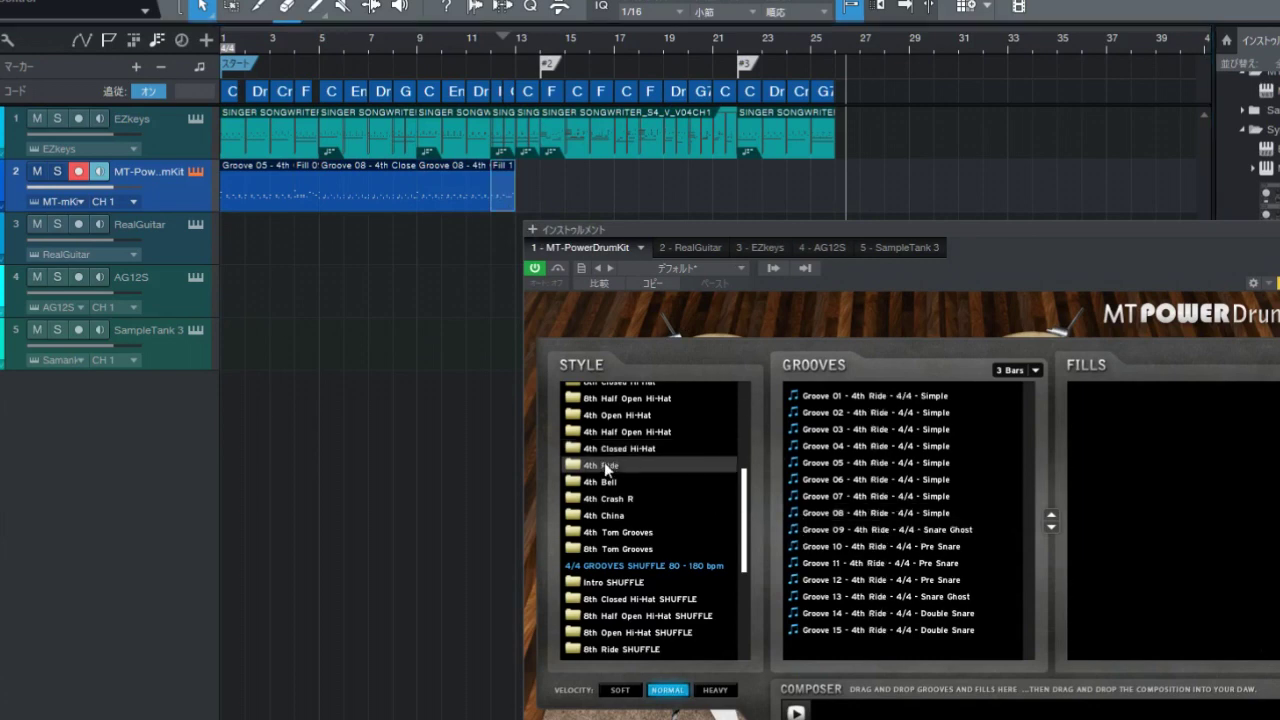
click(836, 511)
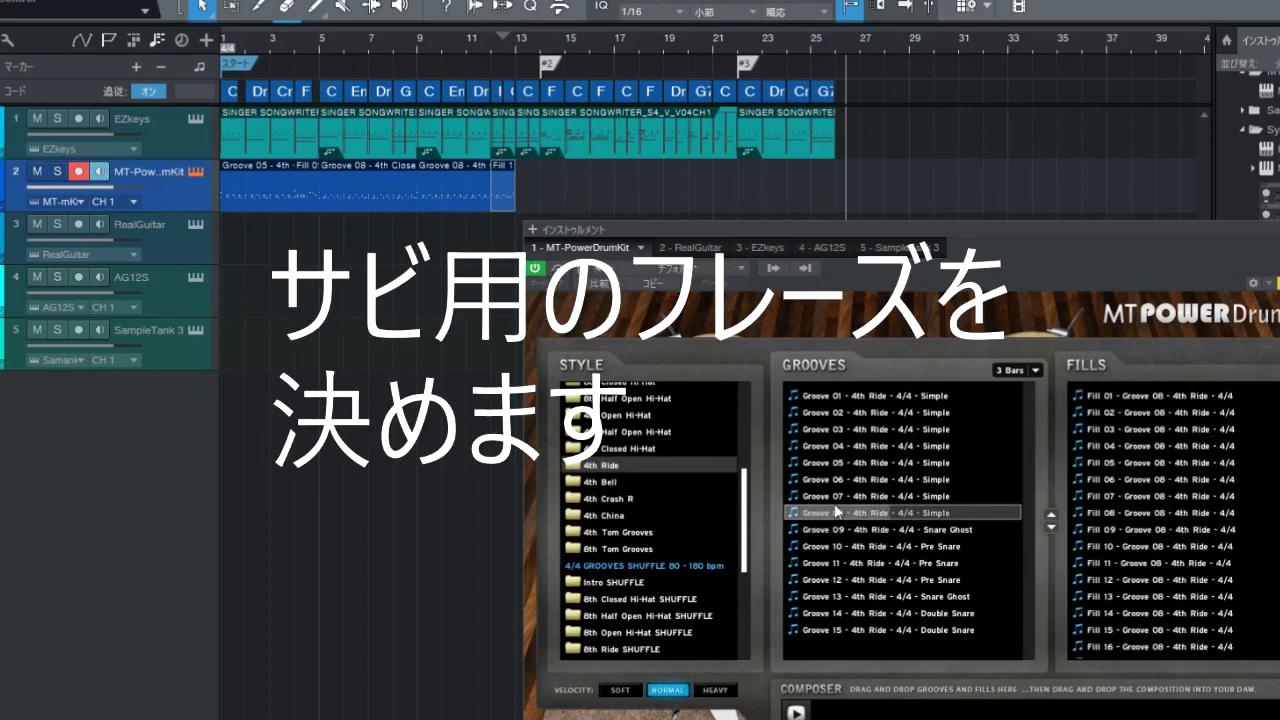
drag(836, 515, 551, 184)
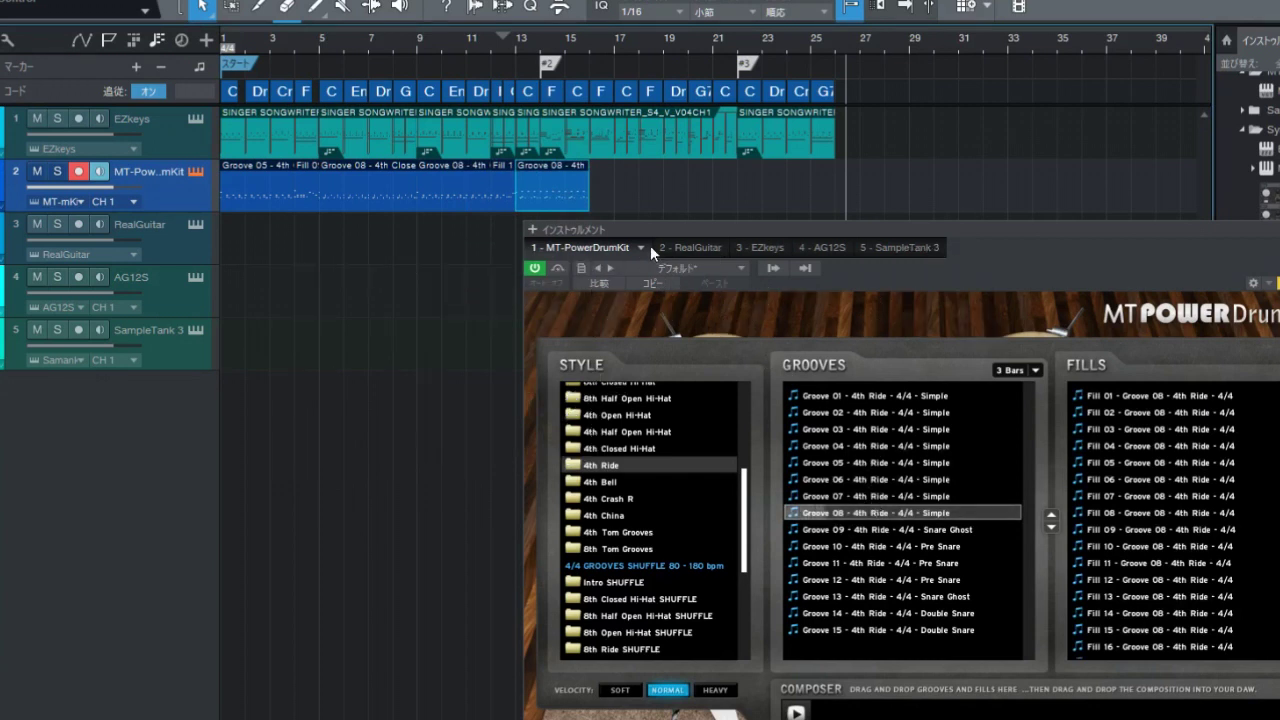
drag(563, 194, 589, 192)
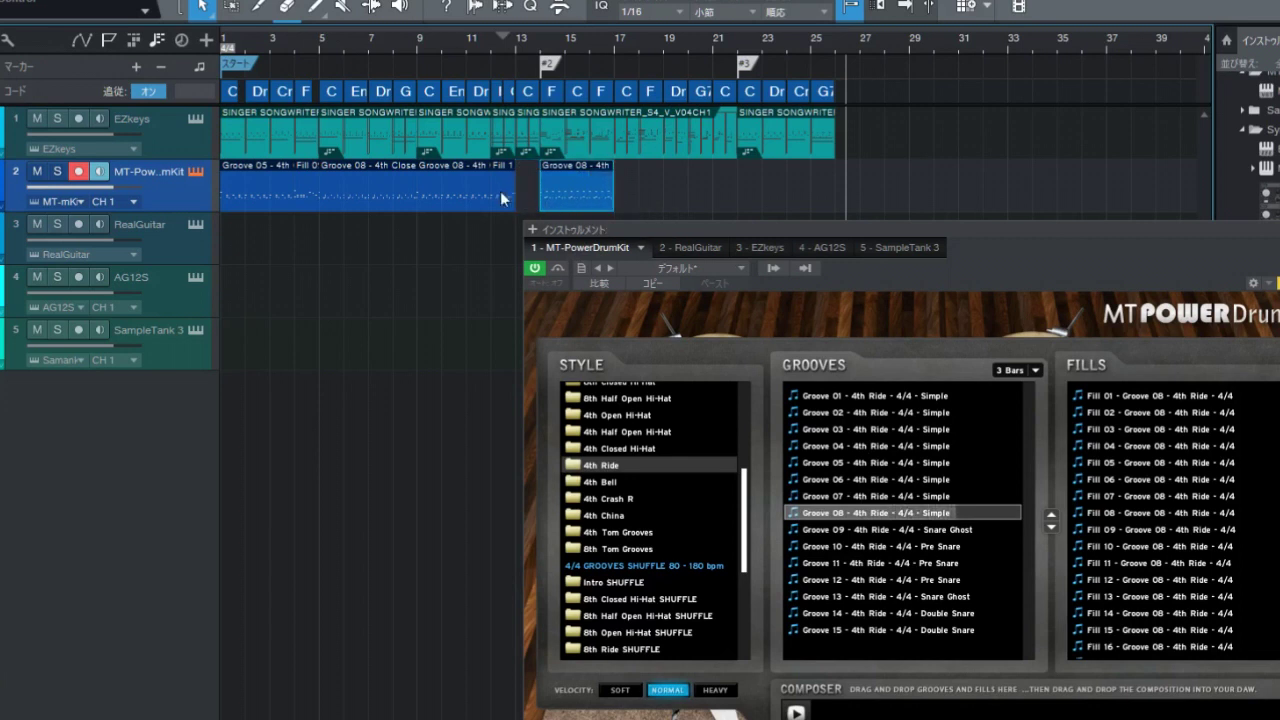
Step: Move Fill 11 to bar 13 and replace the 3-bar groove at bar 9 with a copy of the 4-bar Groove 08 from bar 5
drag(507, 185, 538, 196)
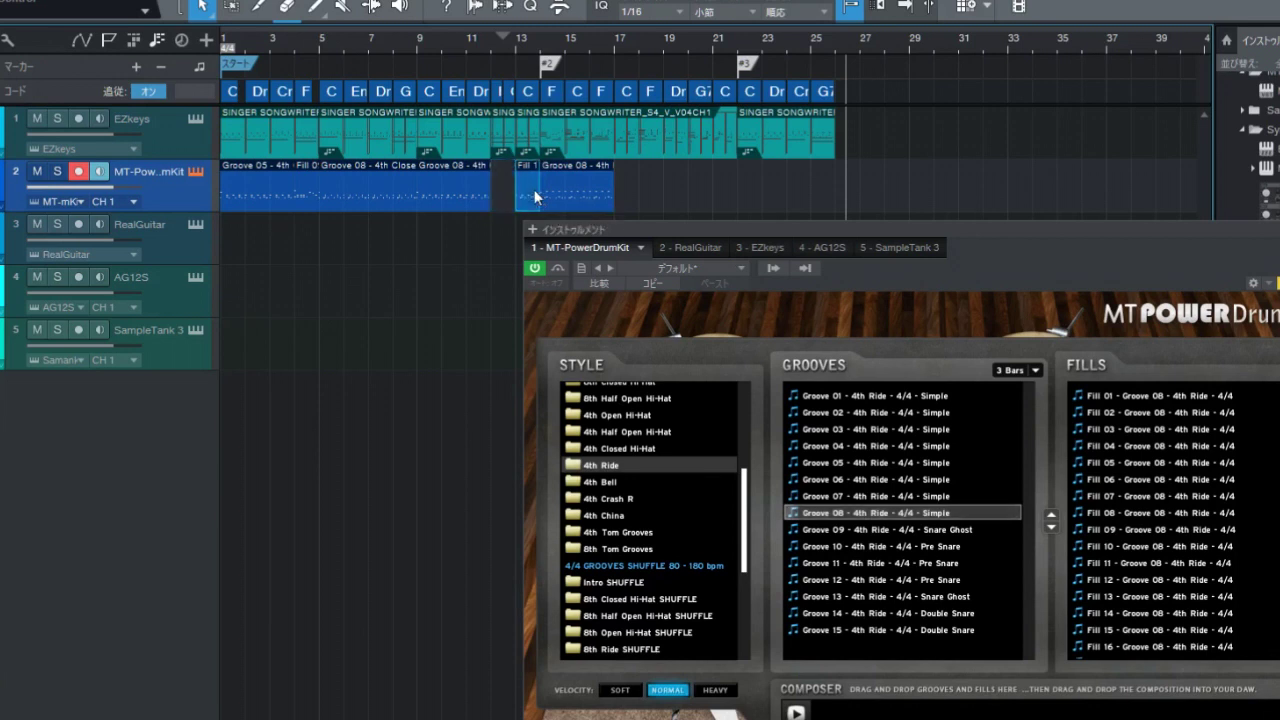
click(463, 187)
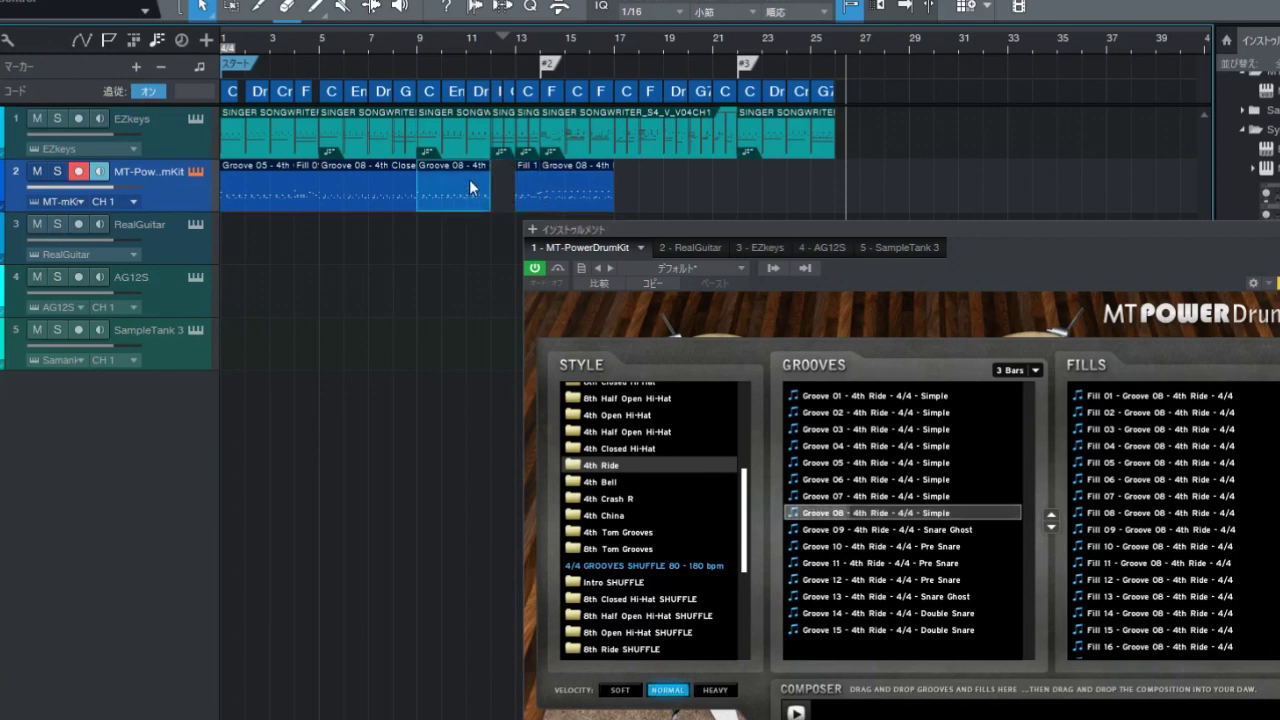
key(Delete)
click(389, 190)
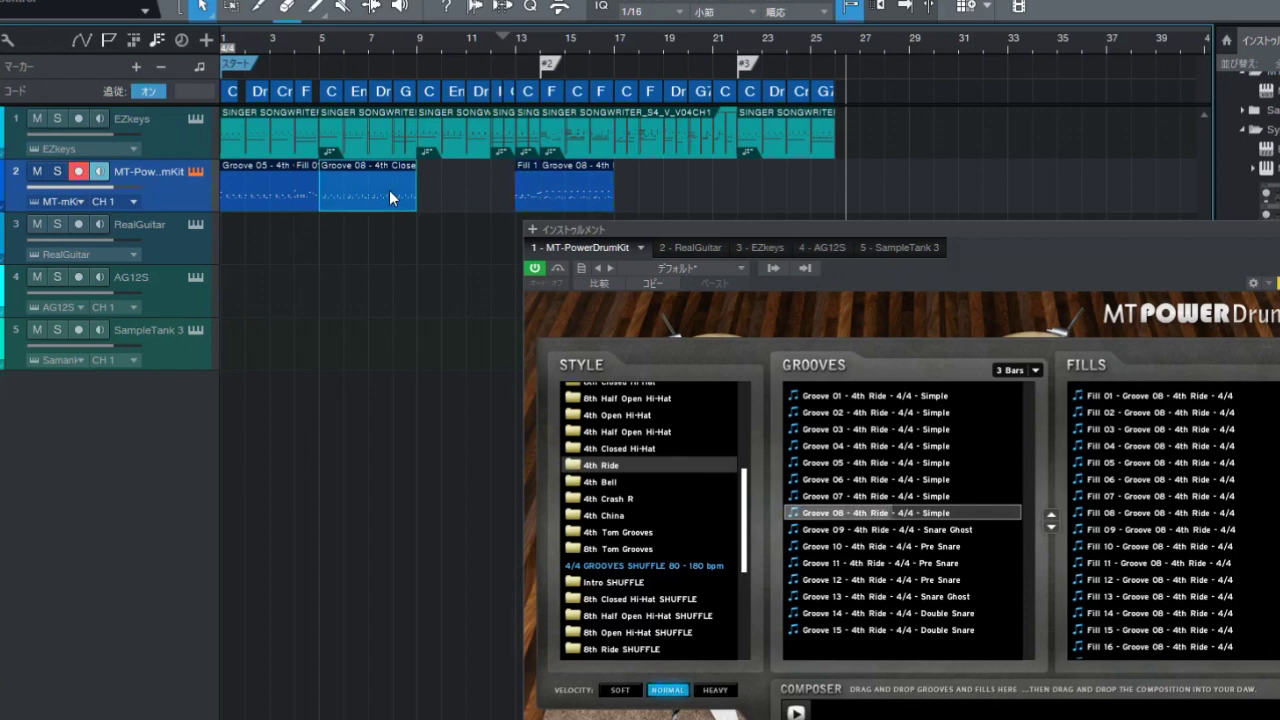
drag(389, 190, 490, 206)
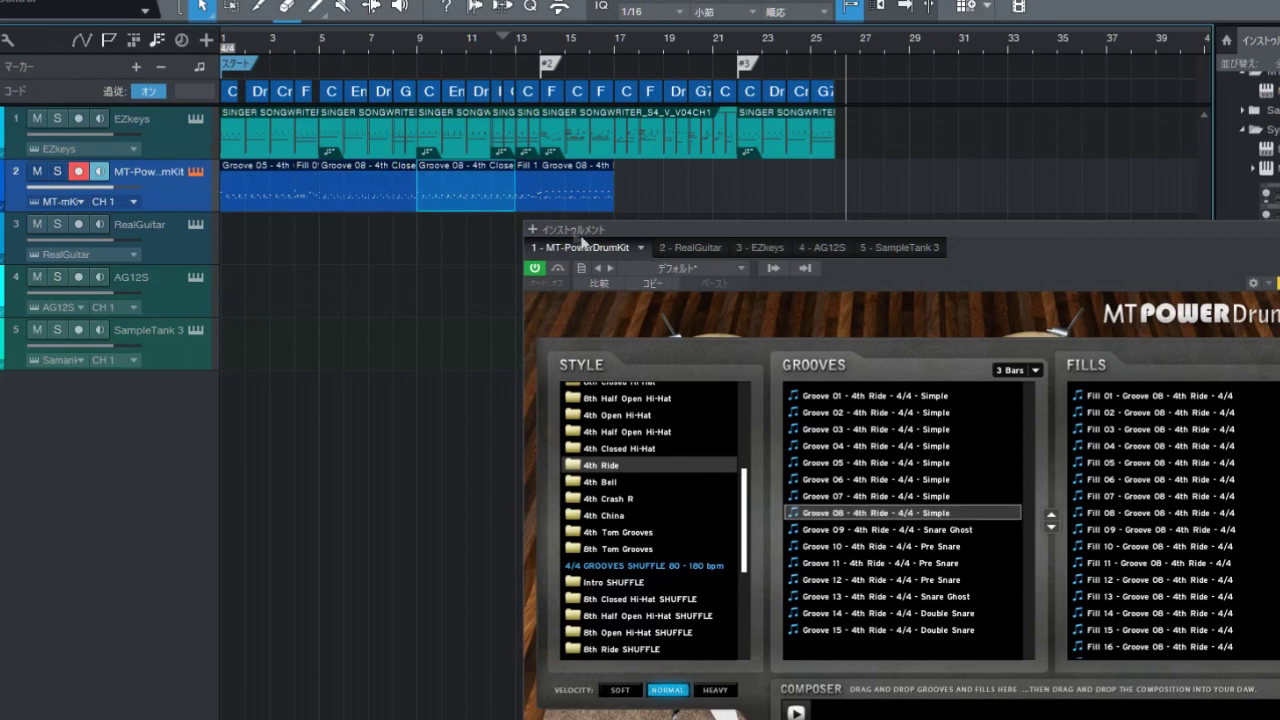
Step: Replace the 3-bar ride groove at marker #2 with a 4-bar 4th Ride Groove 08 and duplicate it to bar 18
click(532, 199)
click(564, 194)
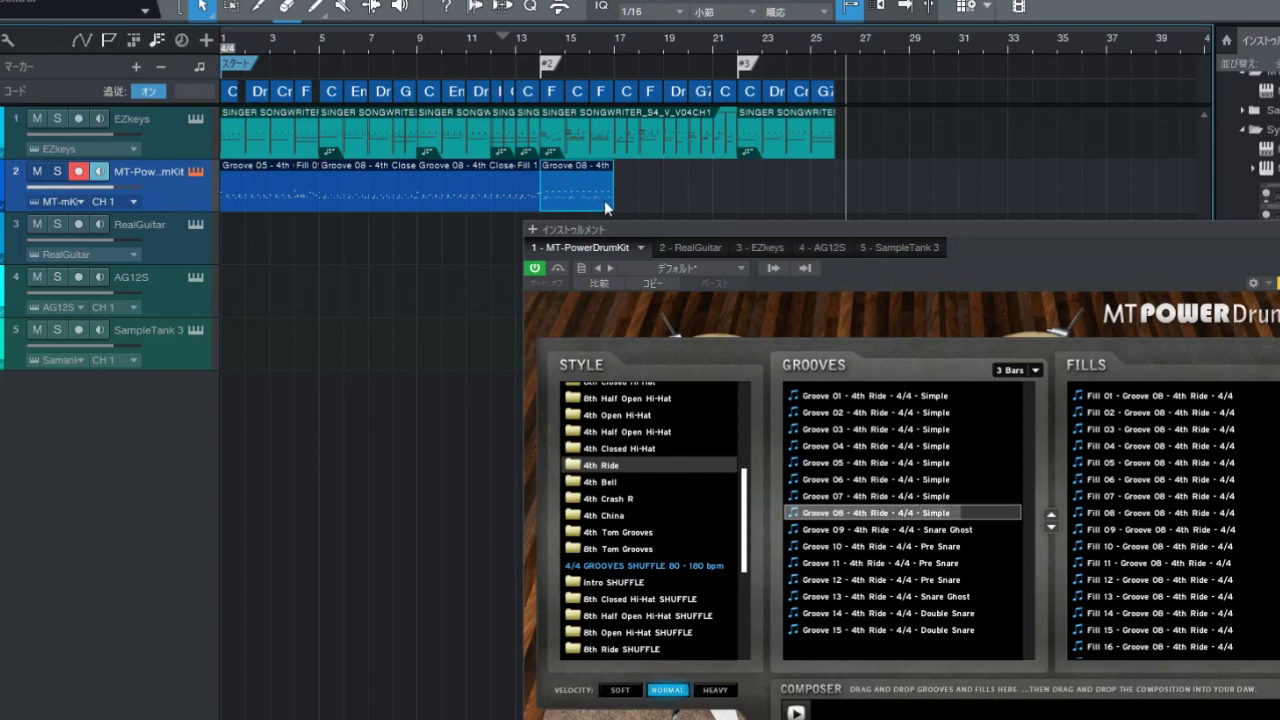
key(Delete)
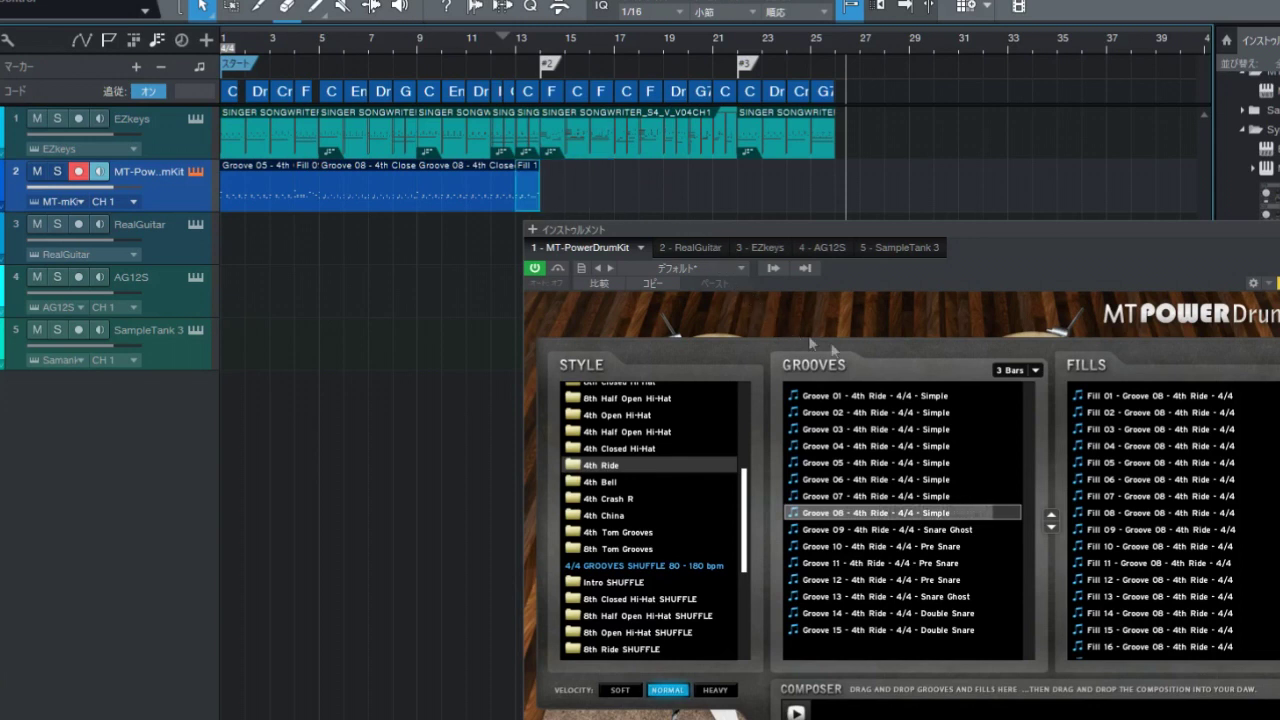
click(1035, 370)
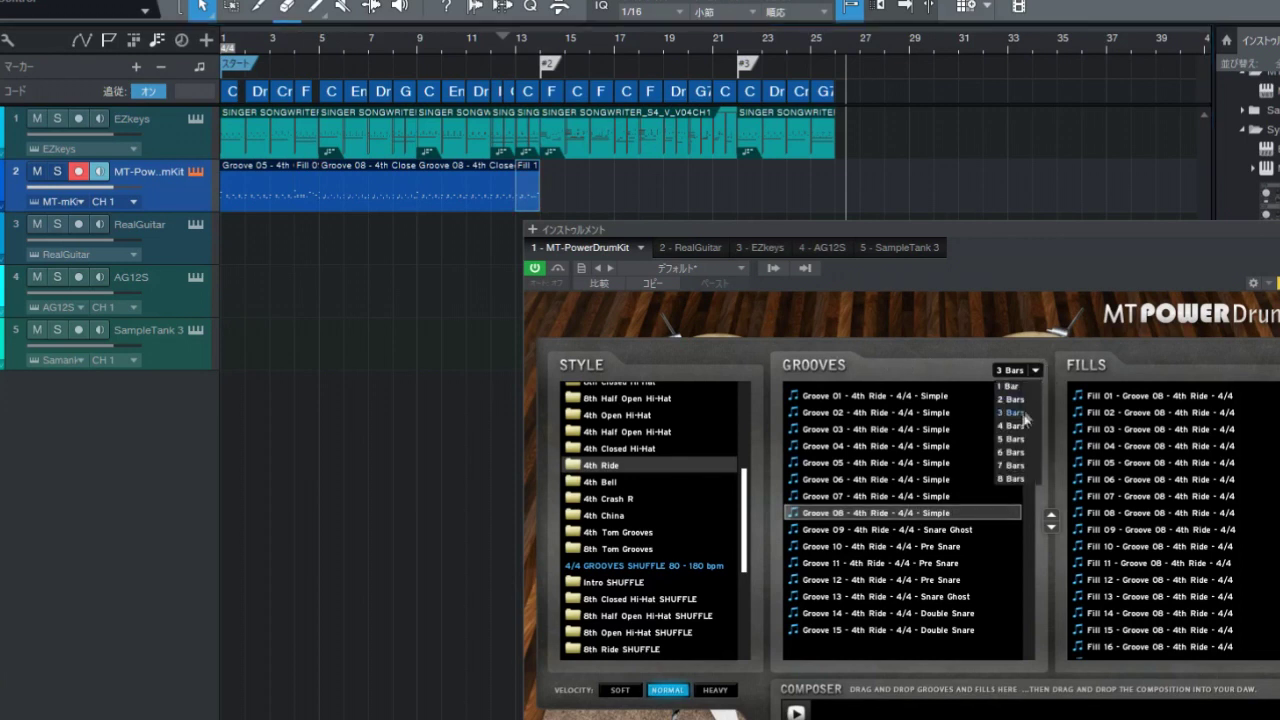
click(1016, 424)
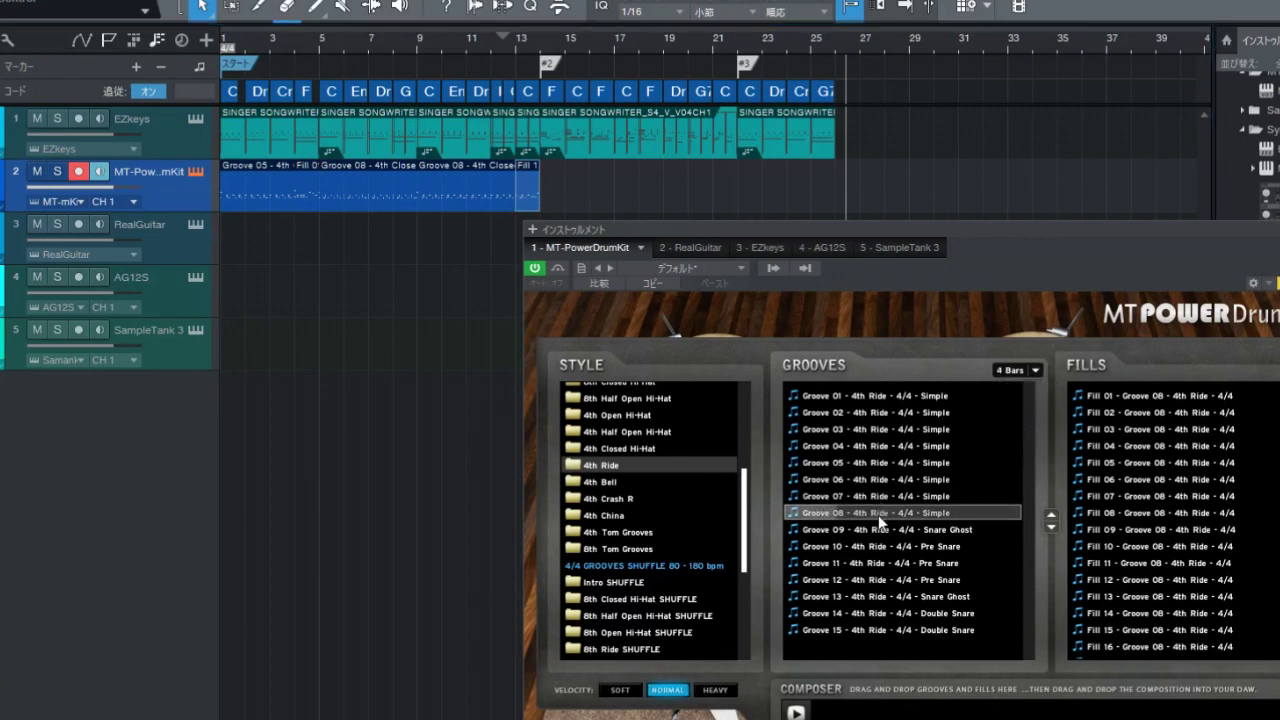
drag(880, 520, 577, 199)
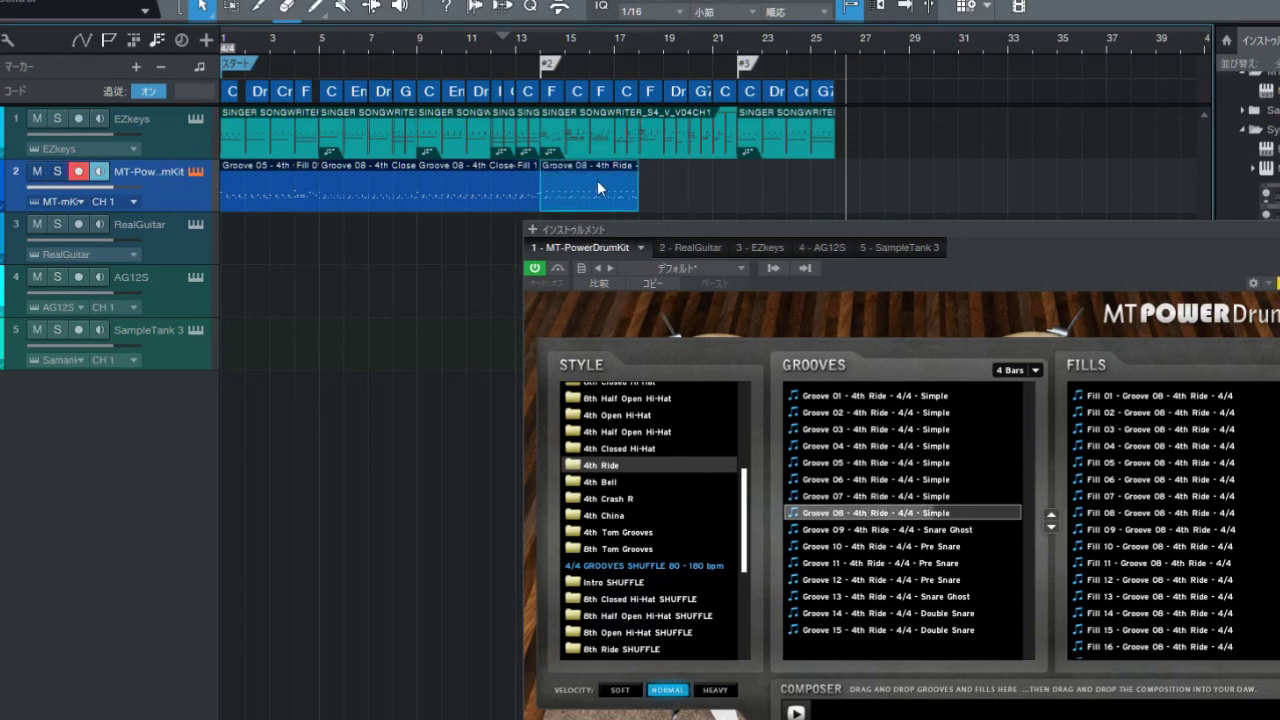
key(ctrl+d)
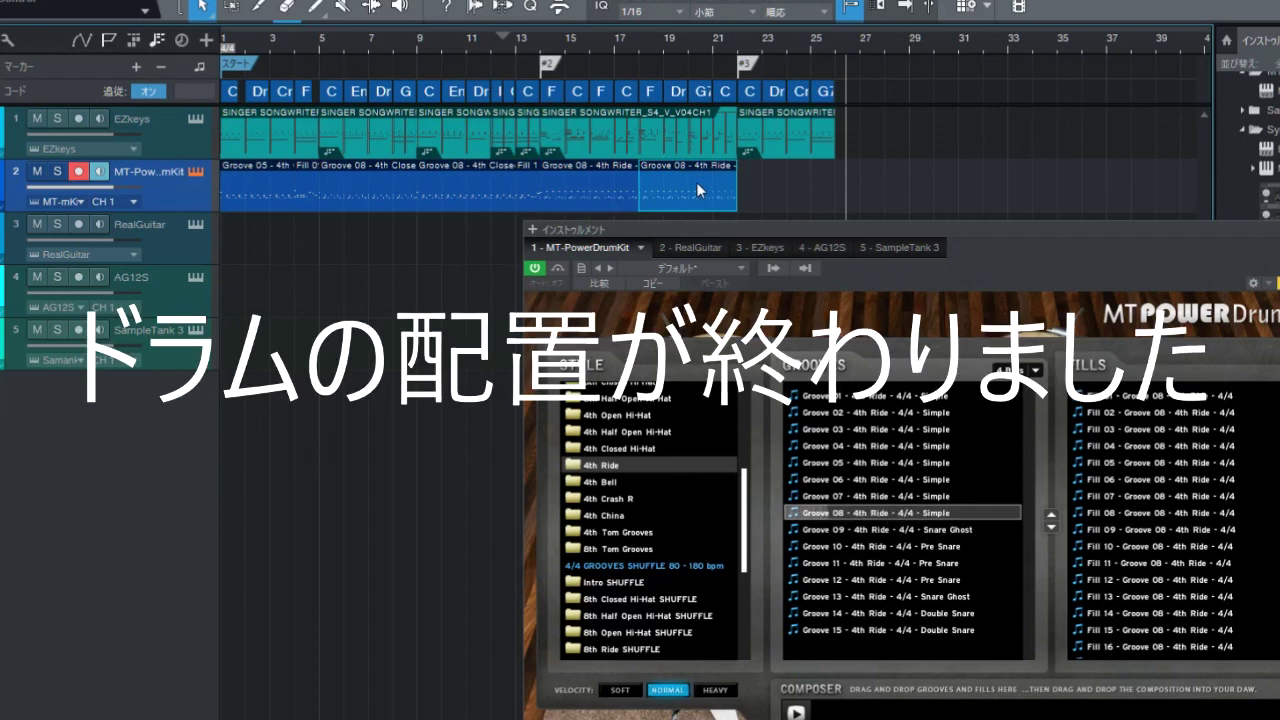
key(ctrl+d)
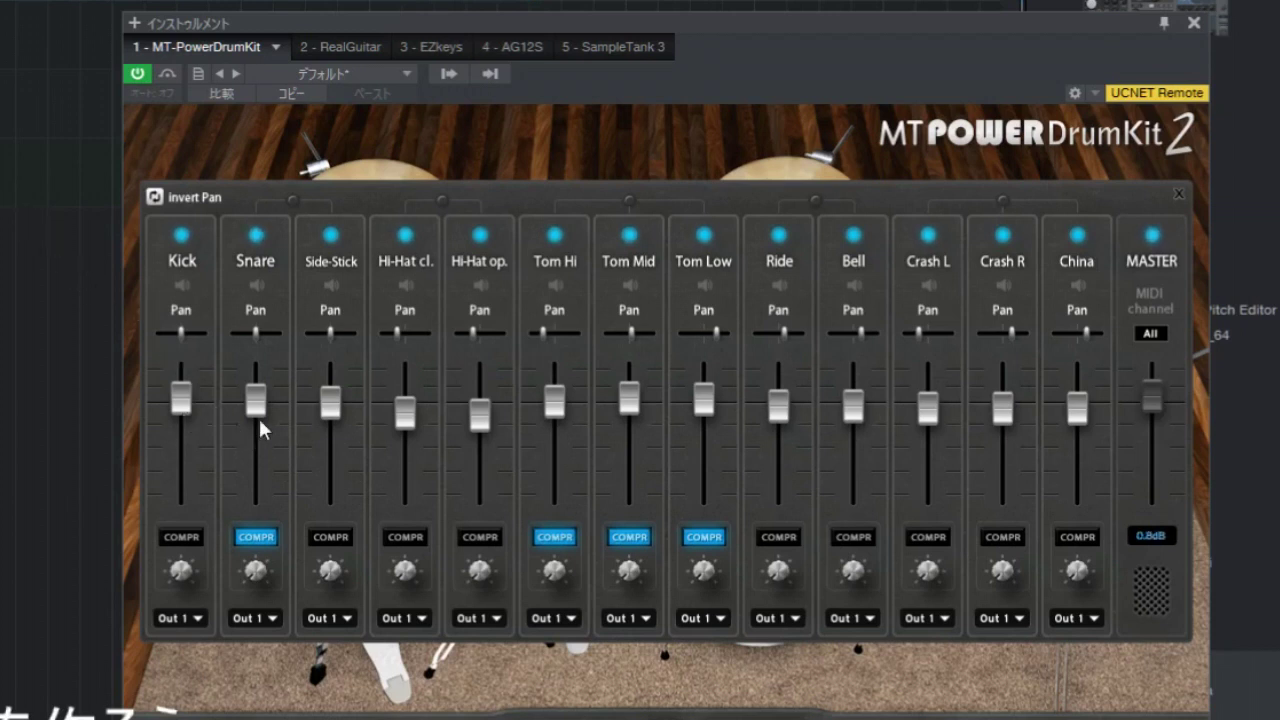
Step: Lower the Snare level to -3.8 dB in the MT-PowerDrumKit mixer
drag(253, 401, 265, 423)
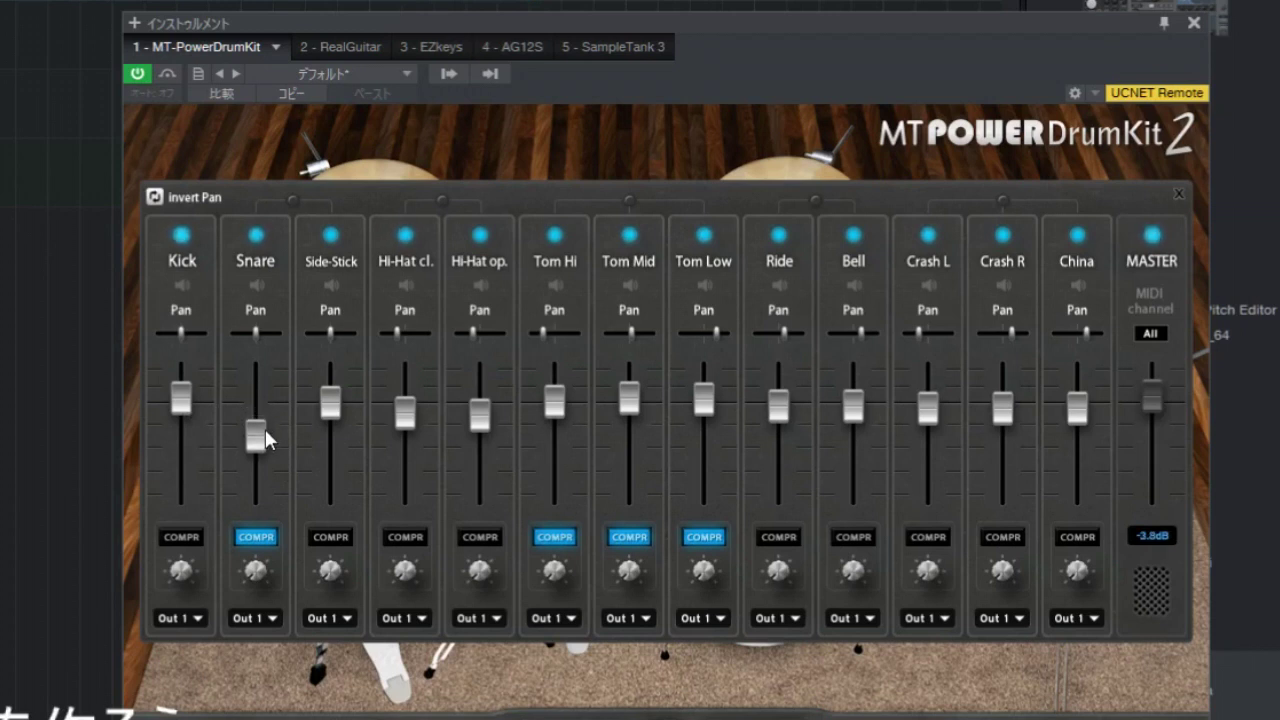
Step: Lower the Snare, Kick, Crash L and Crash R levels in the MT-PowerDrumKit mixer and close the instrument window
drag(265, 429, 265, 431)
drag(265, 434, 265, 446)
drag(182, 410, 184, 435)
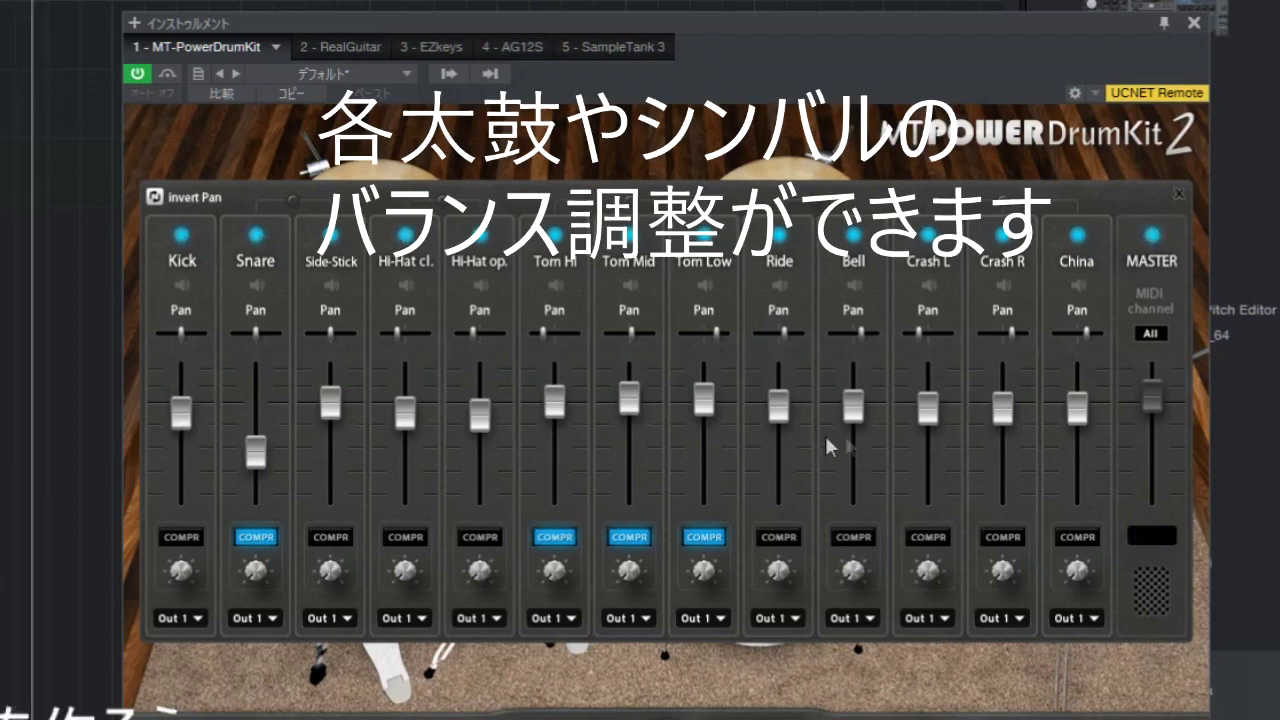
drag(931, 418, 935, 443)
drag(1004, 407, 1008, 430)
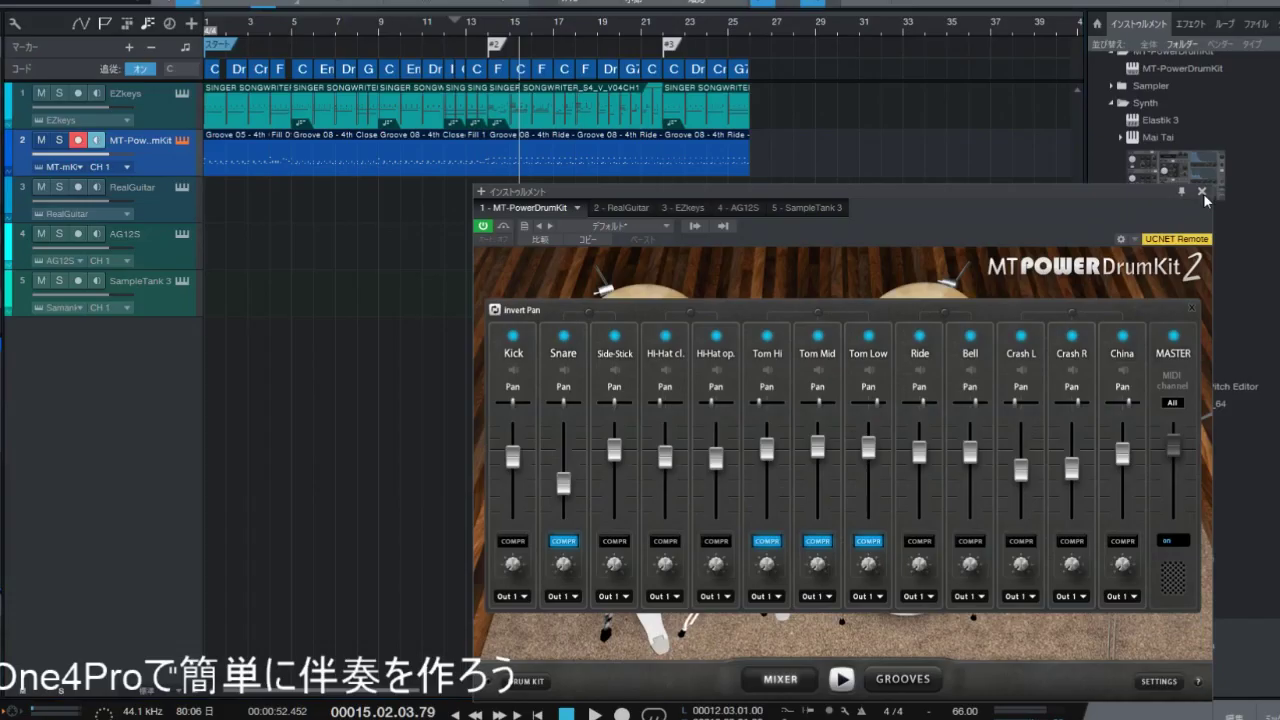
click(1202, 191)
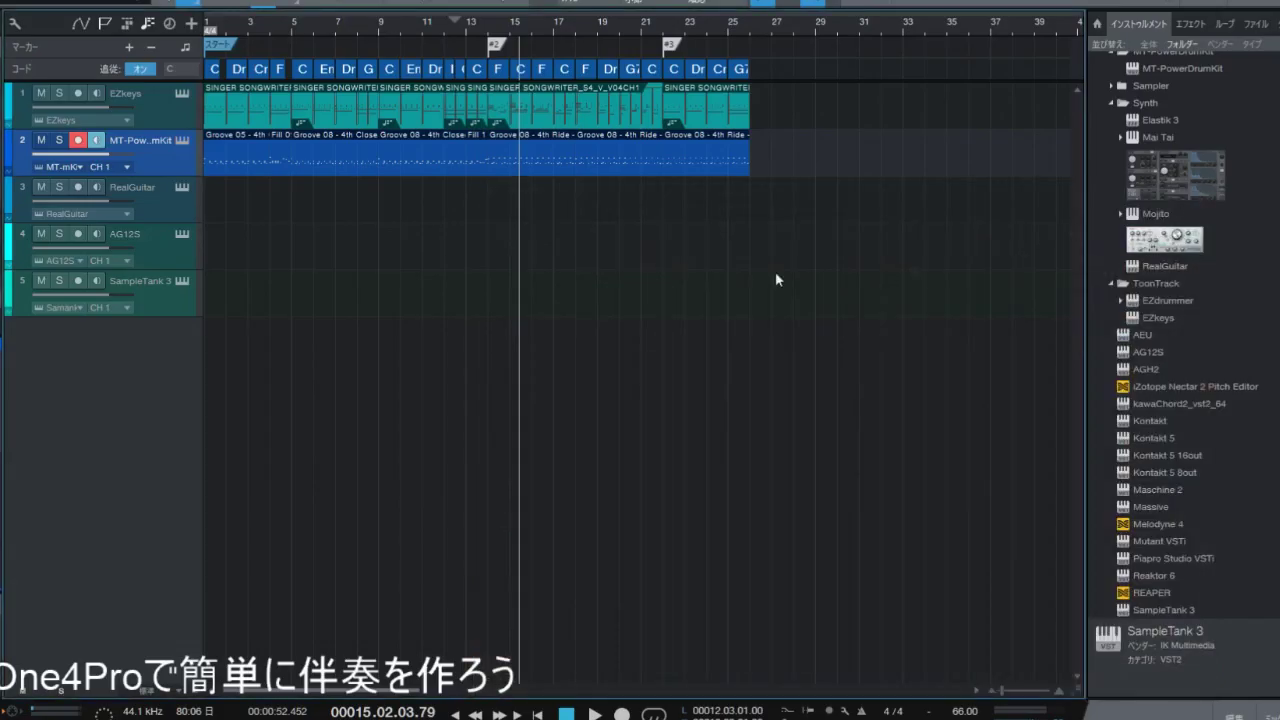
Step: Place the P41 Basic 4'4 picking pattern from RealGuitar's 4'4 Basic P 16th 60-140 library at bar 1 of the RealGuitar track
click(177, 203)
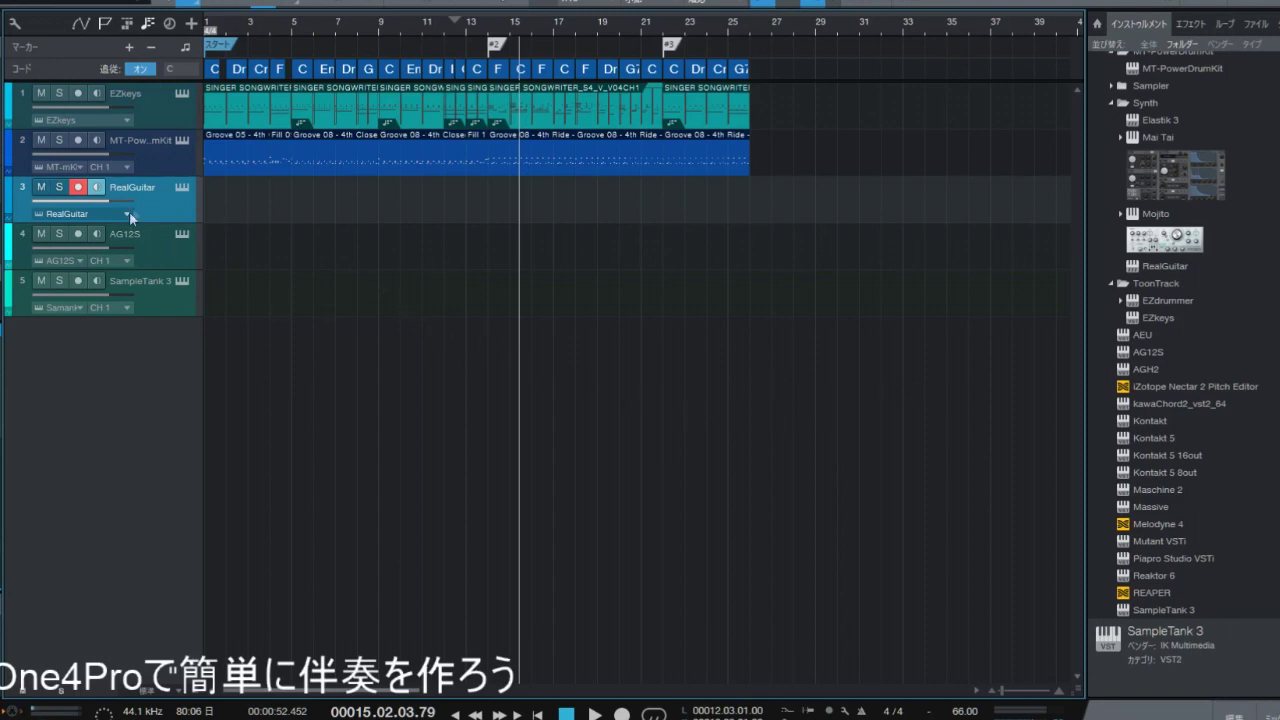
click(180, 189)
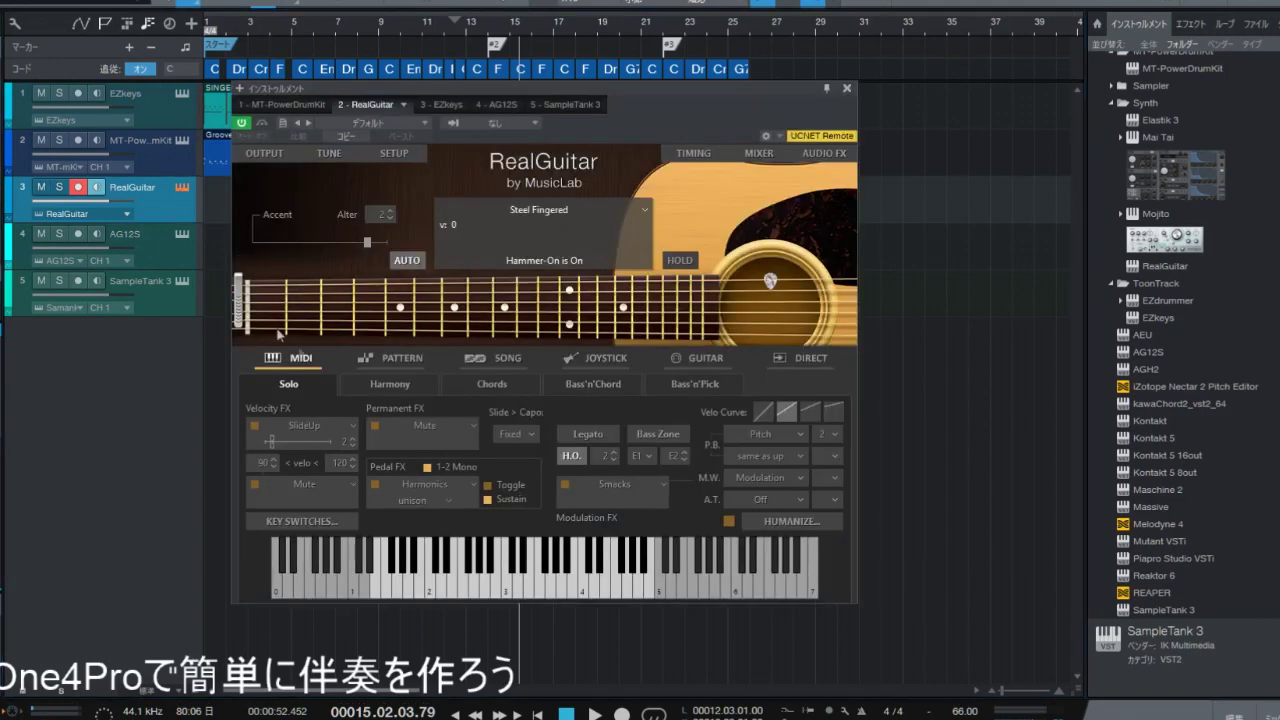
click(405, 362)
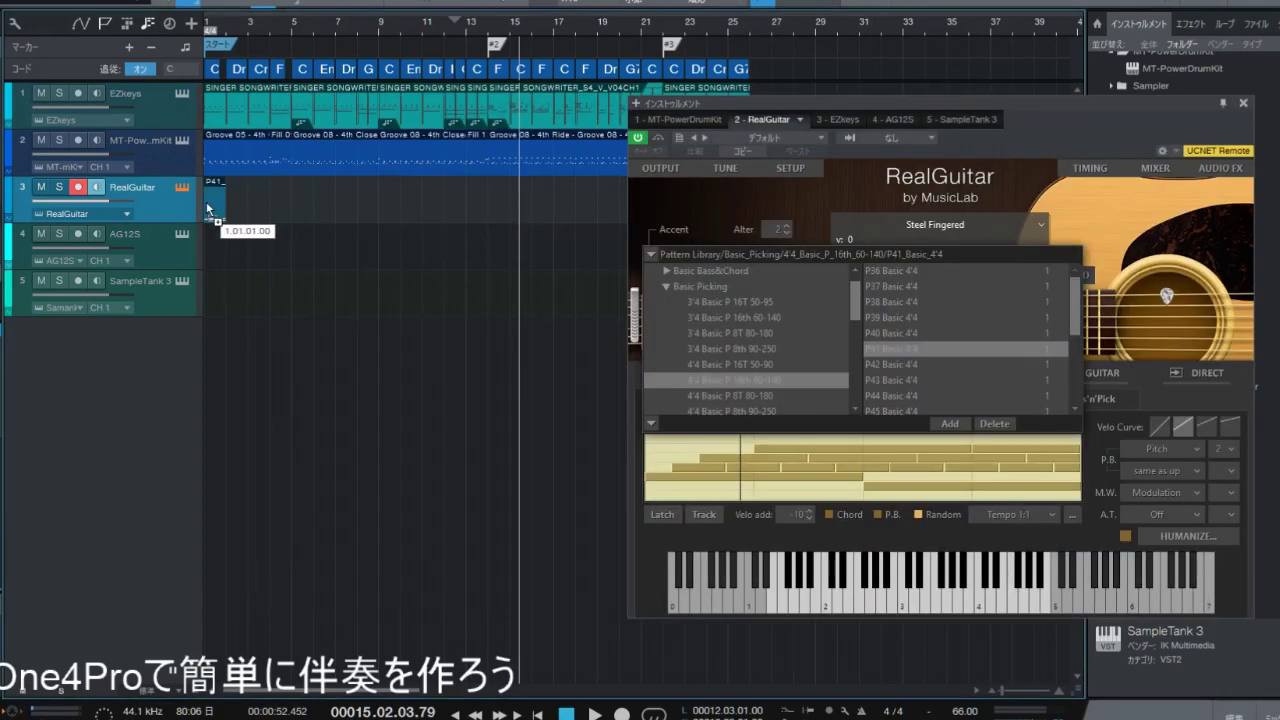
drag(208, 208, 209, 209)
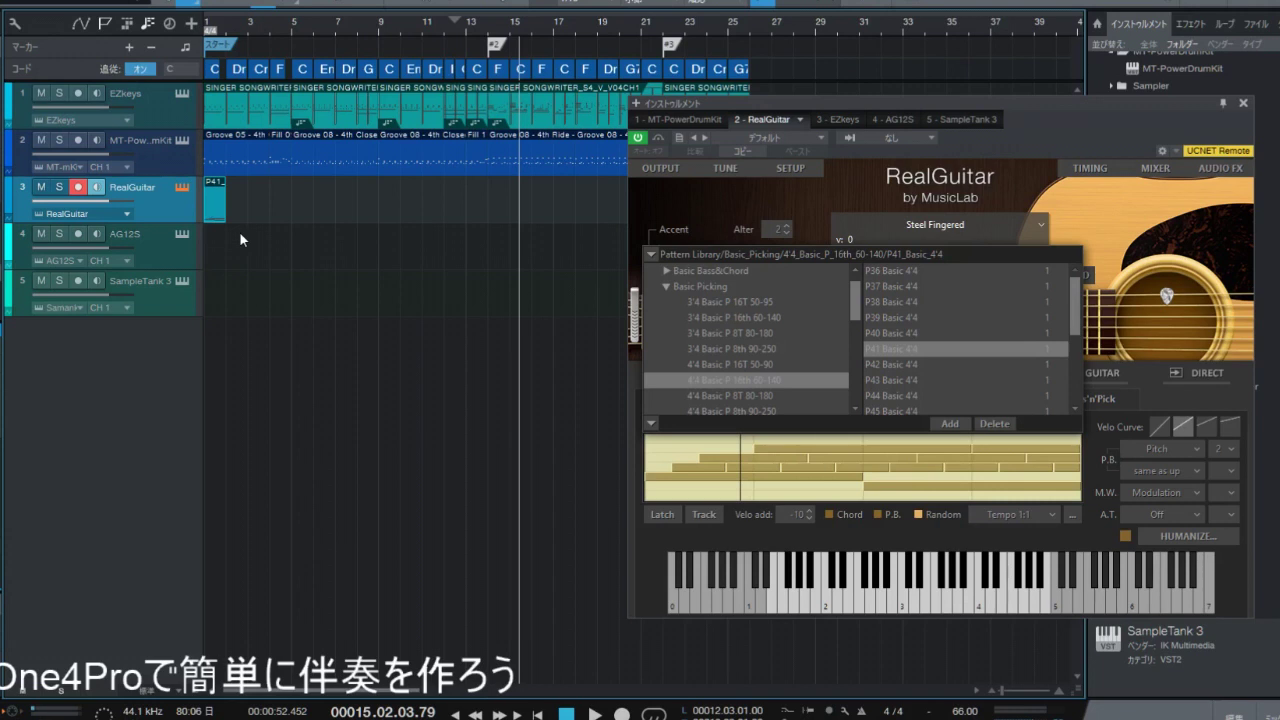
Step: Duplicate the one-bar P41 part along the RealGuitar track until it fills bars 1 to 25, closing the instrument window
key(d)
key(d)
key(d)
key(d)
key(d)
key(d)
key(d)
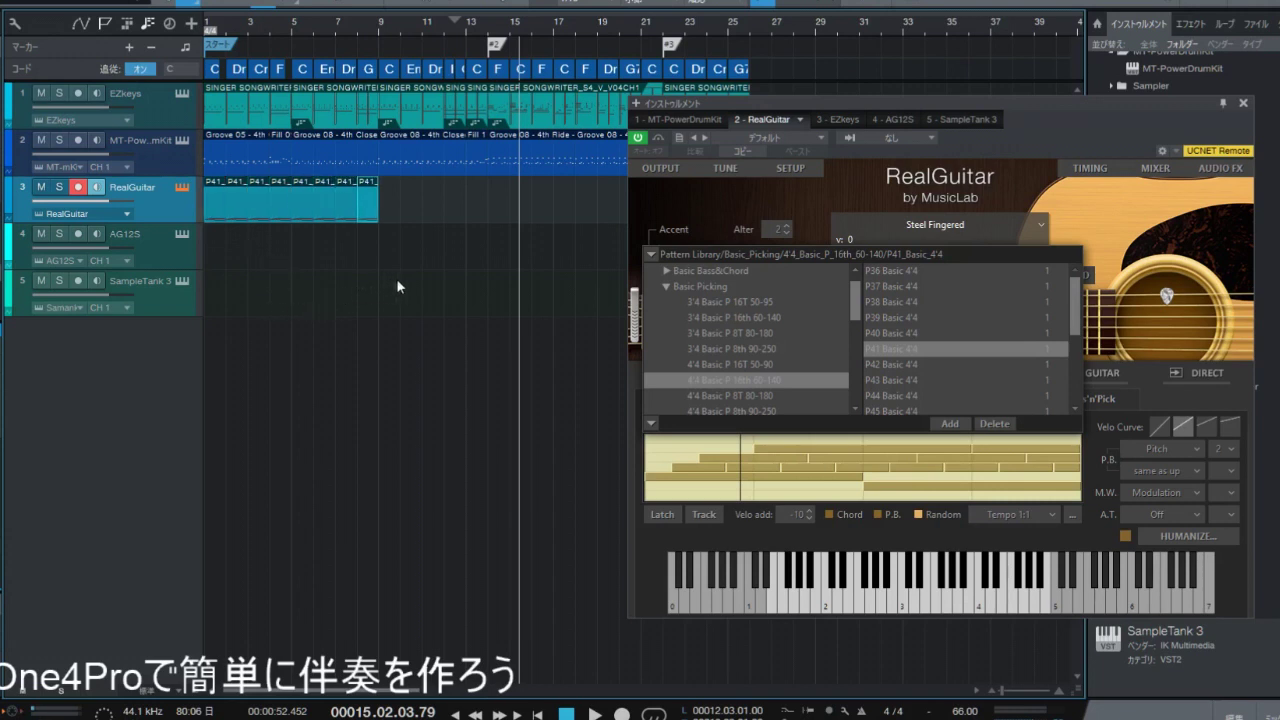
key(d)
key(d)
key(d)
key(d)
key(d)
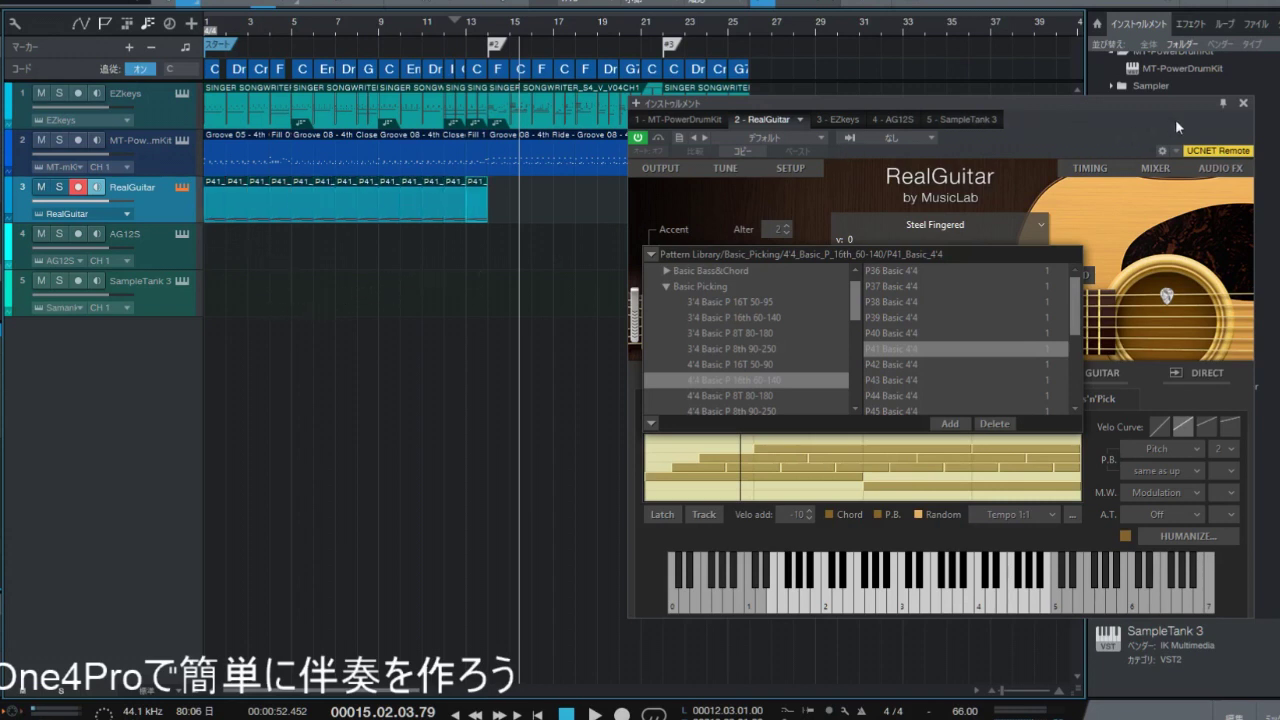
click(1243, 103)
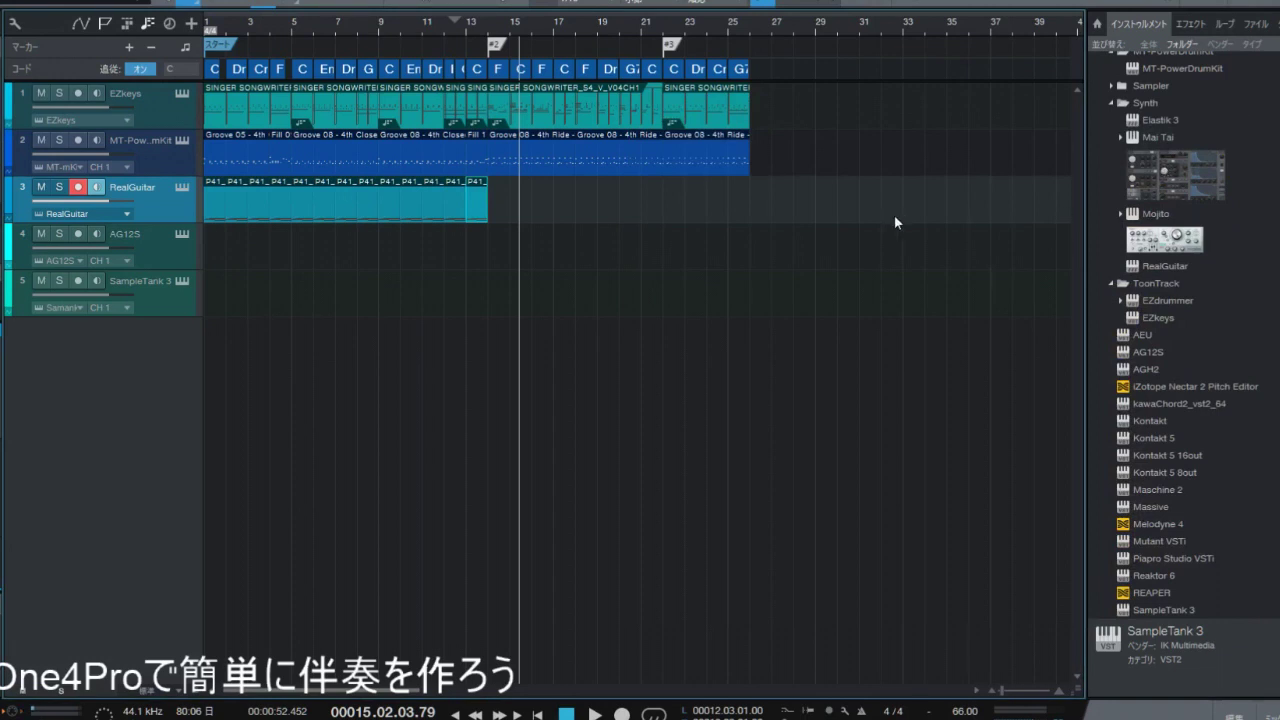
key(d)
key(d)
key(d)
key(d)
key(d)
key(d)
key(d)
key(d)
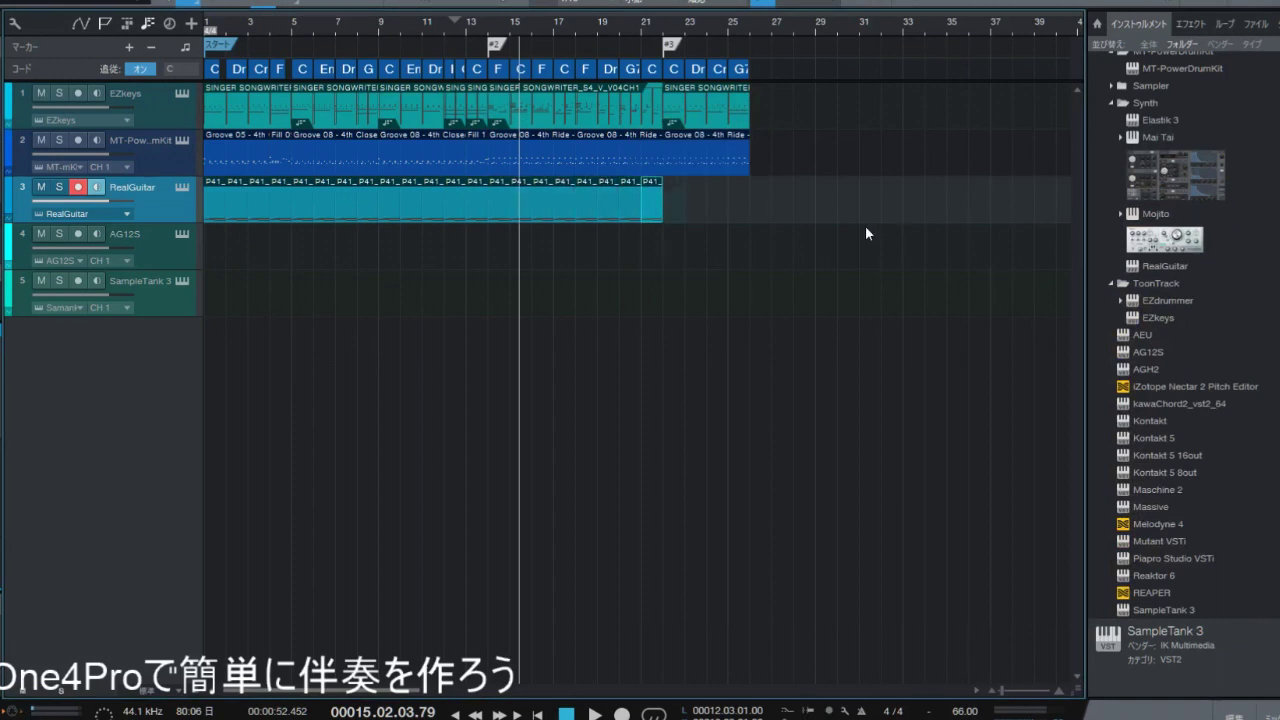
key(d)
key(d)
key(d)
key(d)
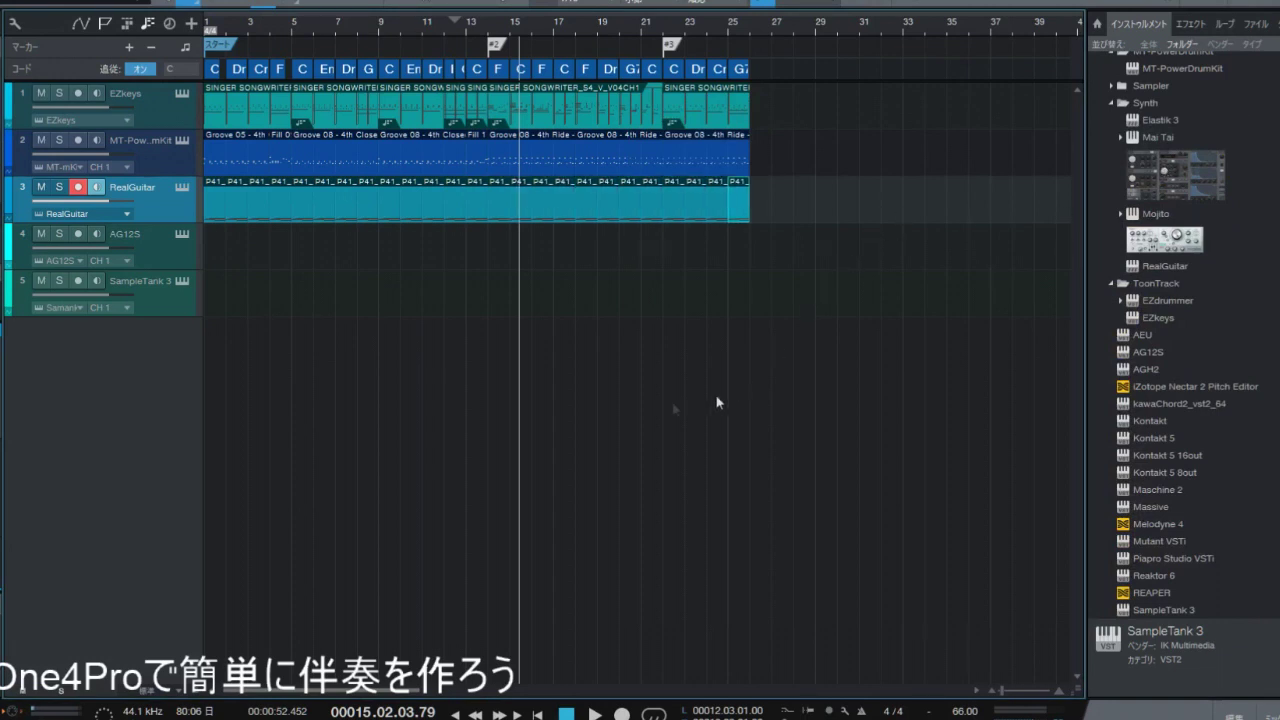
Step: Show the track inspector and review the chord-follow modes available for the RealGuitar track
key(F4)
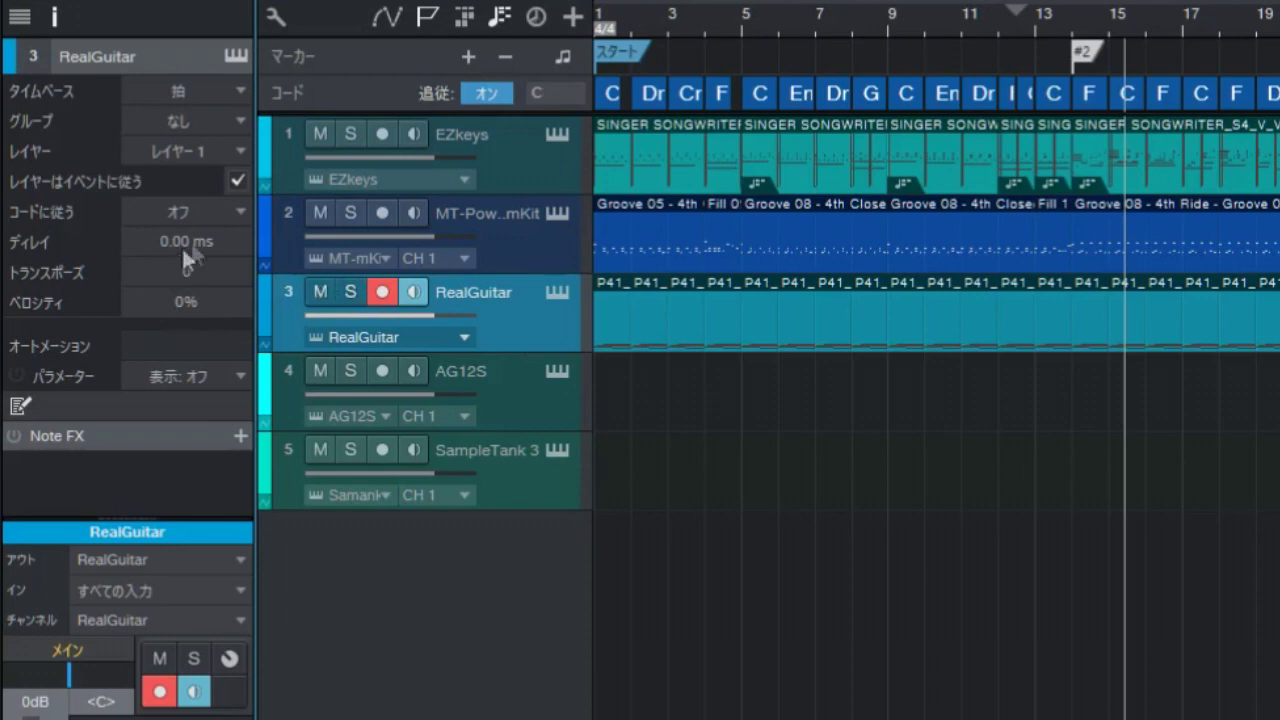
click(239, 200)
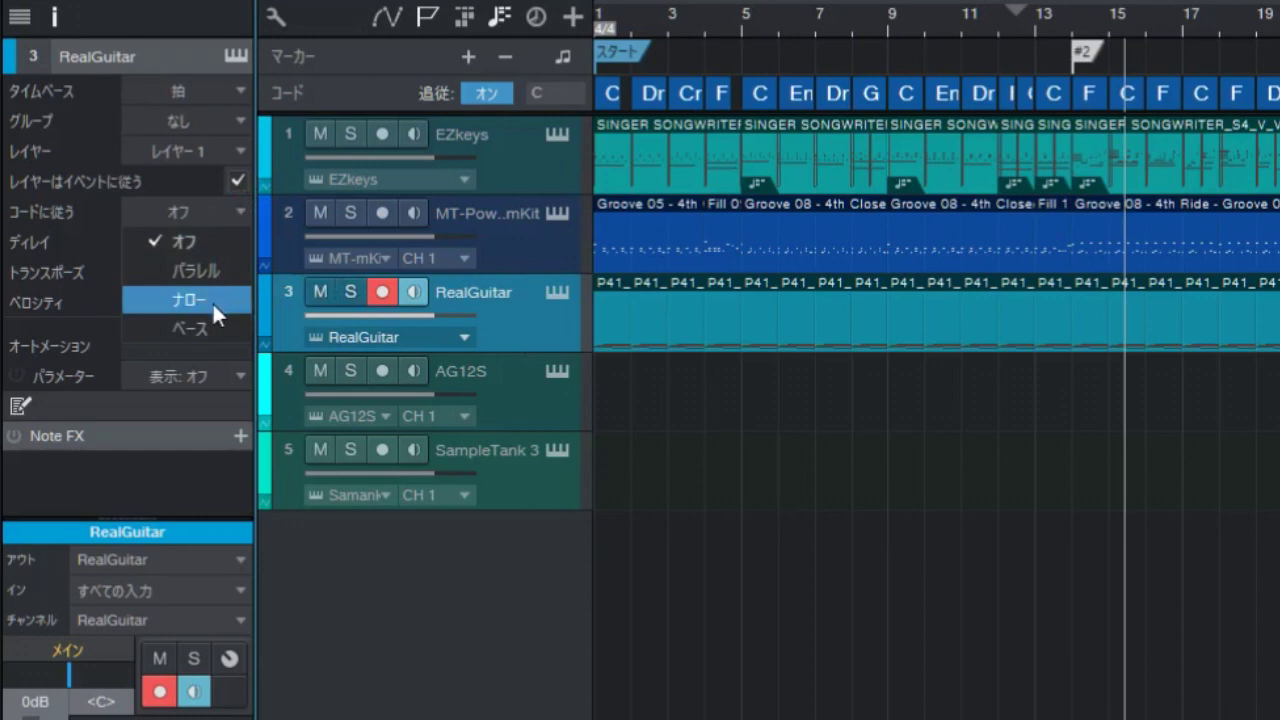
click(214, 242)
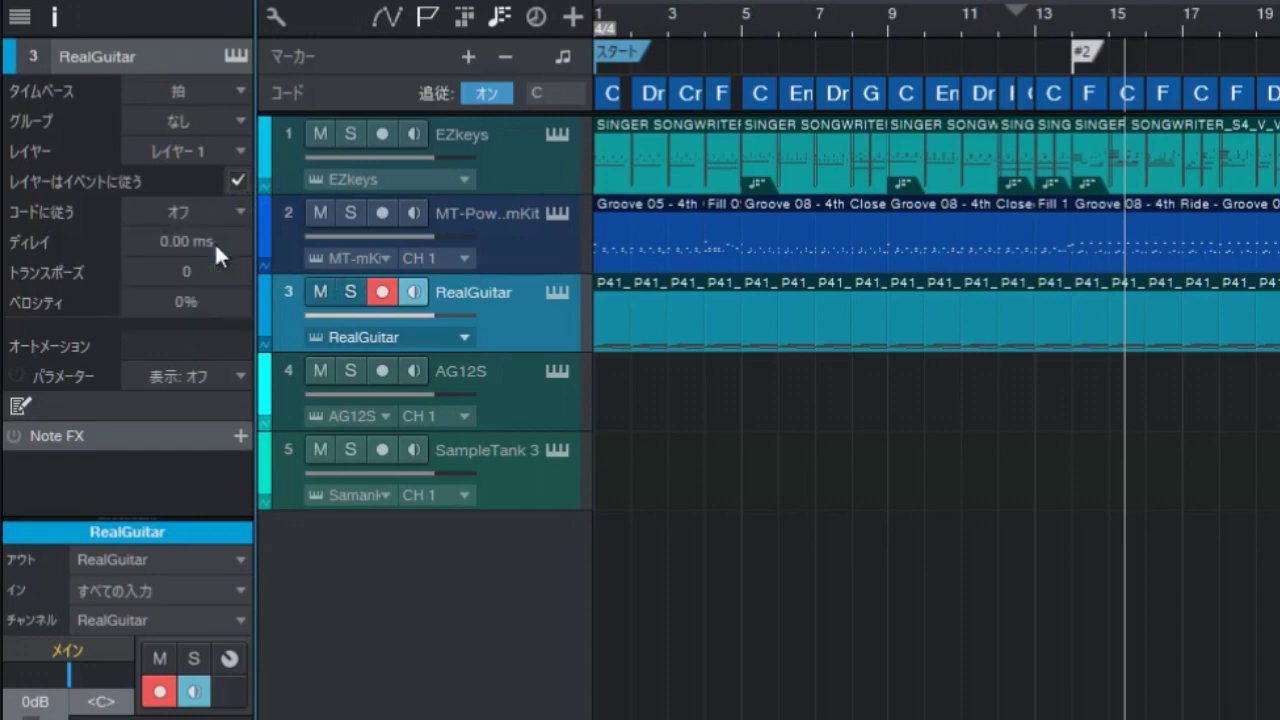
click(629, 381)
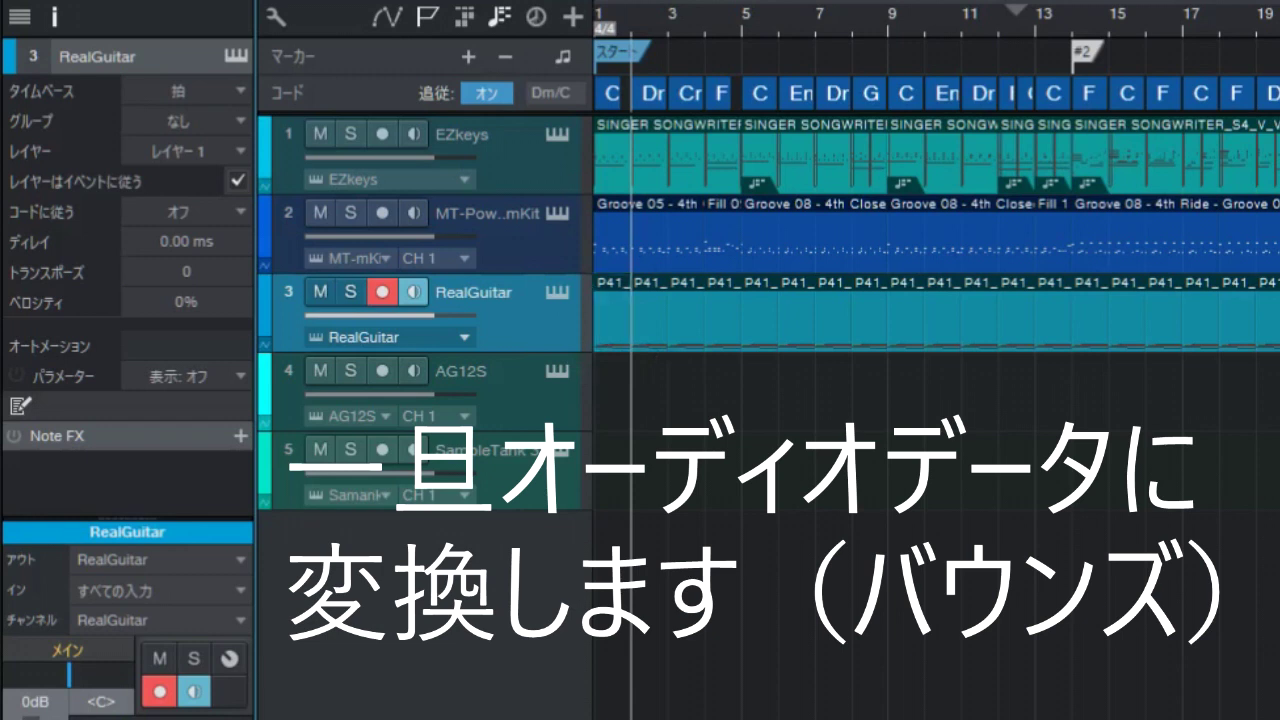
Step: Select all P41 parts on the RealGuitar track and bounce them to audio
drag(1270, 425, 585, 288)
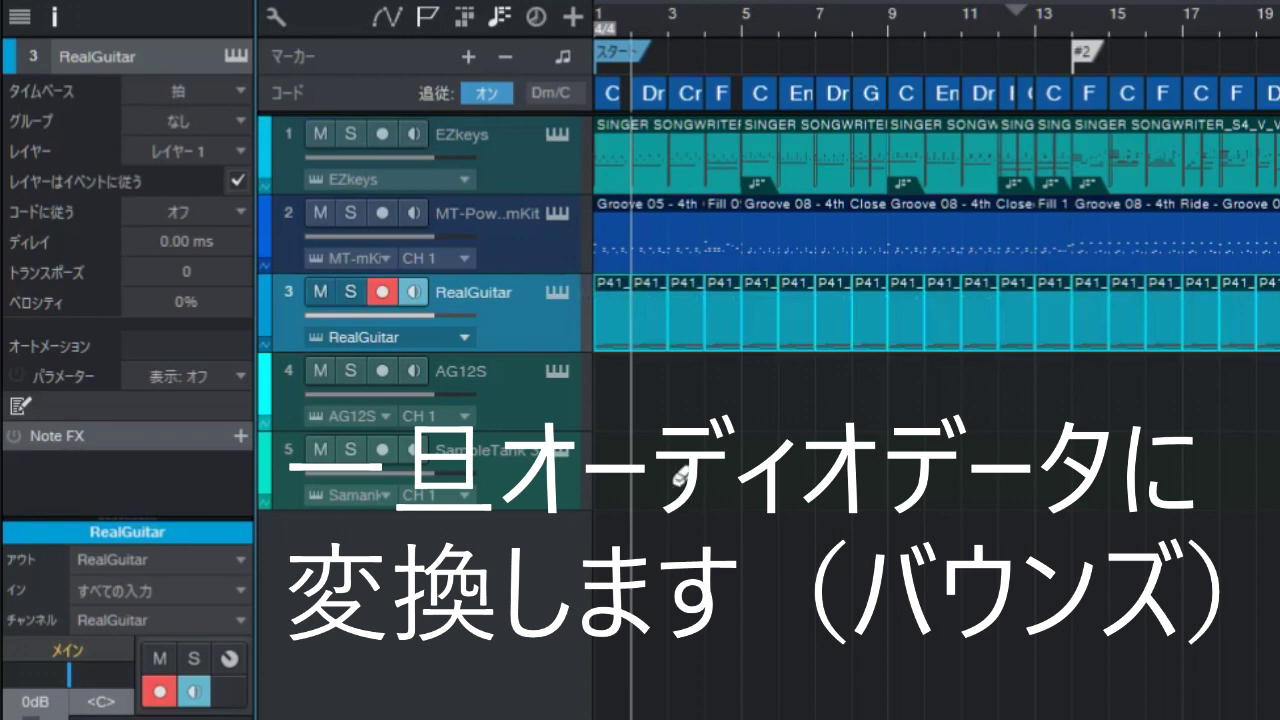
key(ctrl+b)
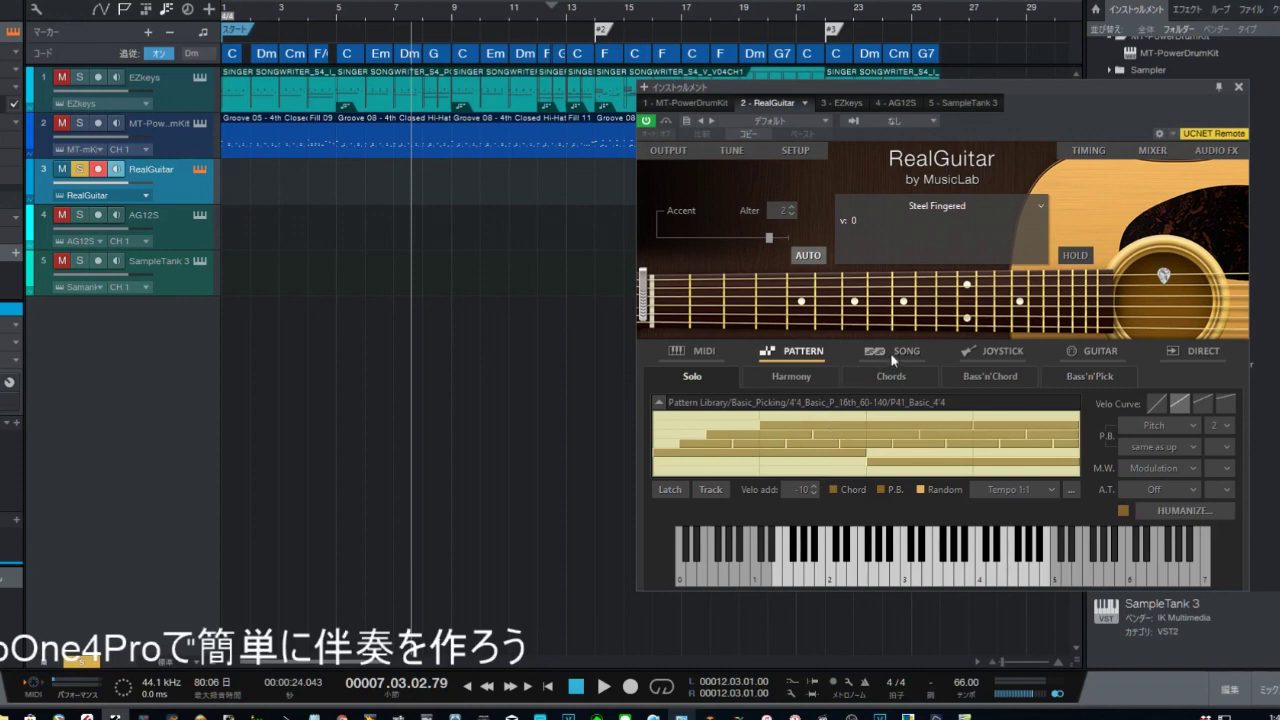
Step: In RealGuitar's Song mode, audition patterns filtered to the Picking technique and place P36 Basic 4'4 at bar 1 of the song track
click(891, 352)
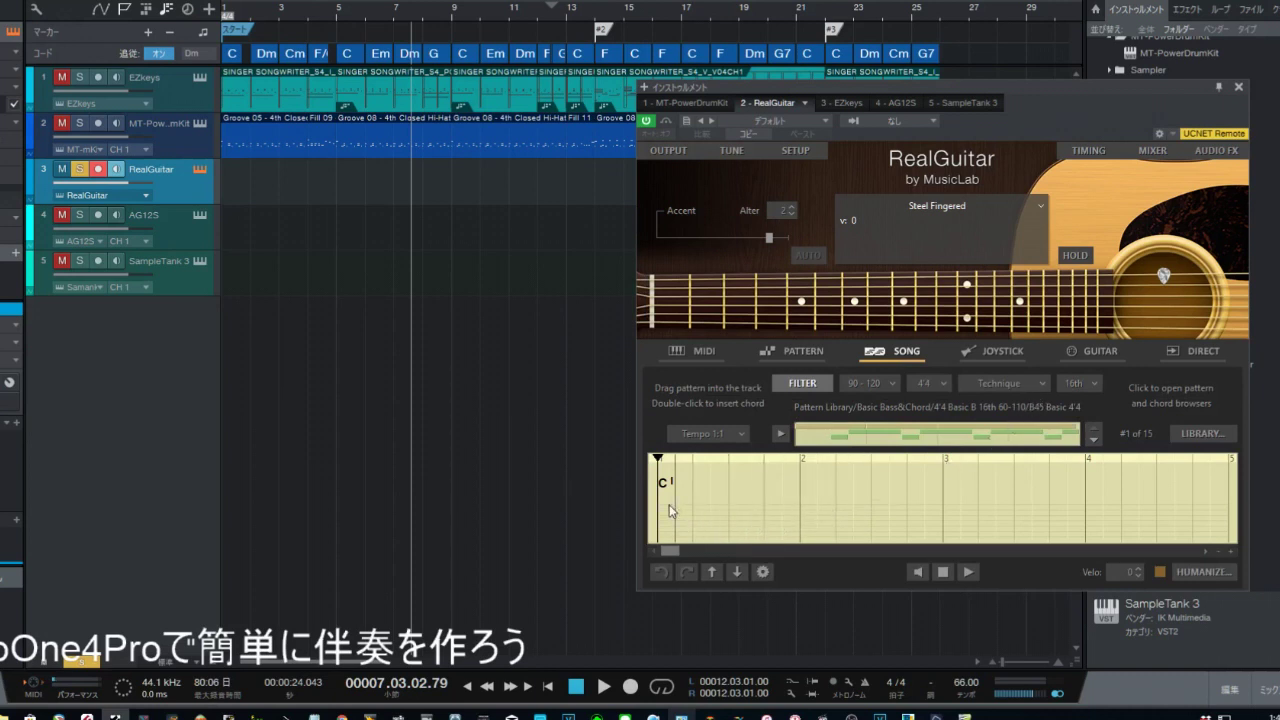
click(781, 434)
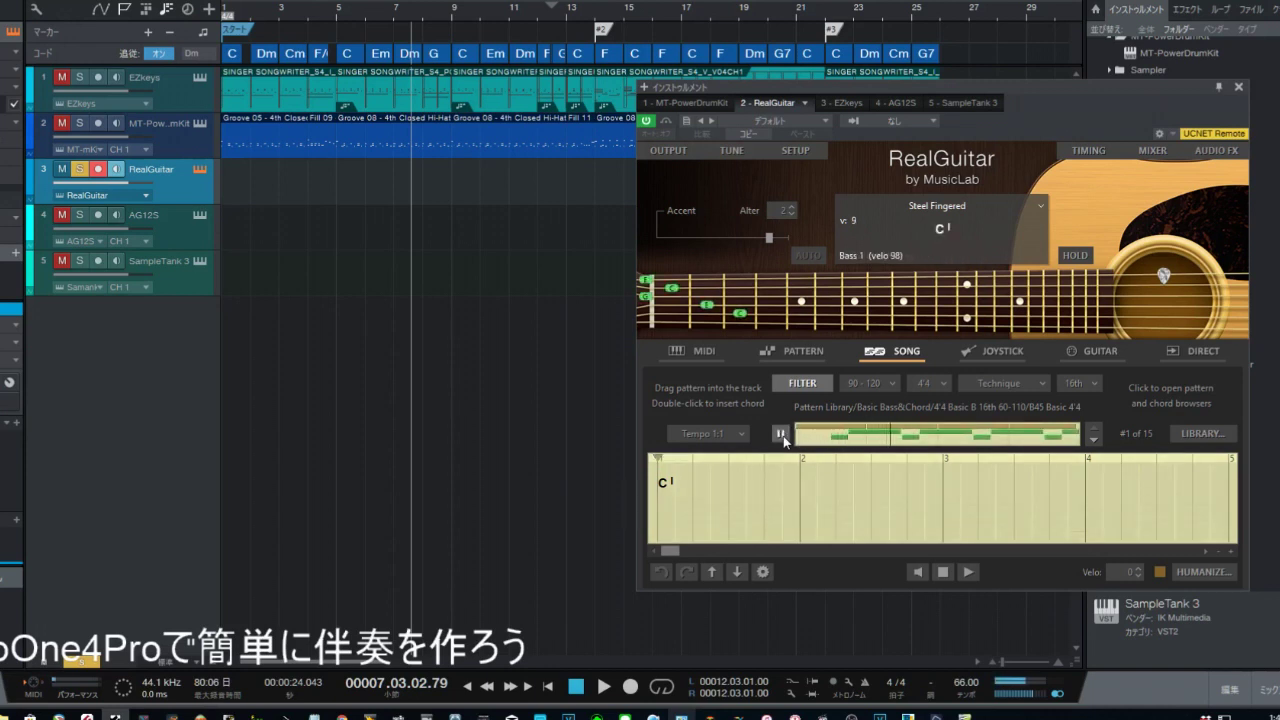
click(1038, 378)
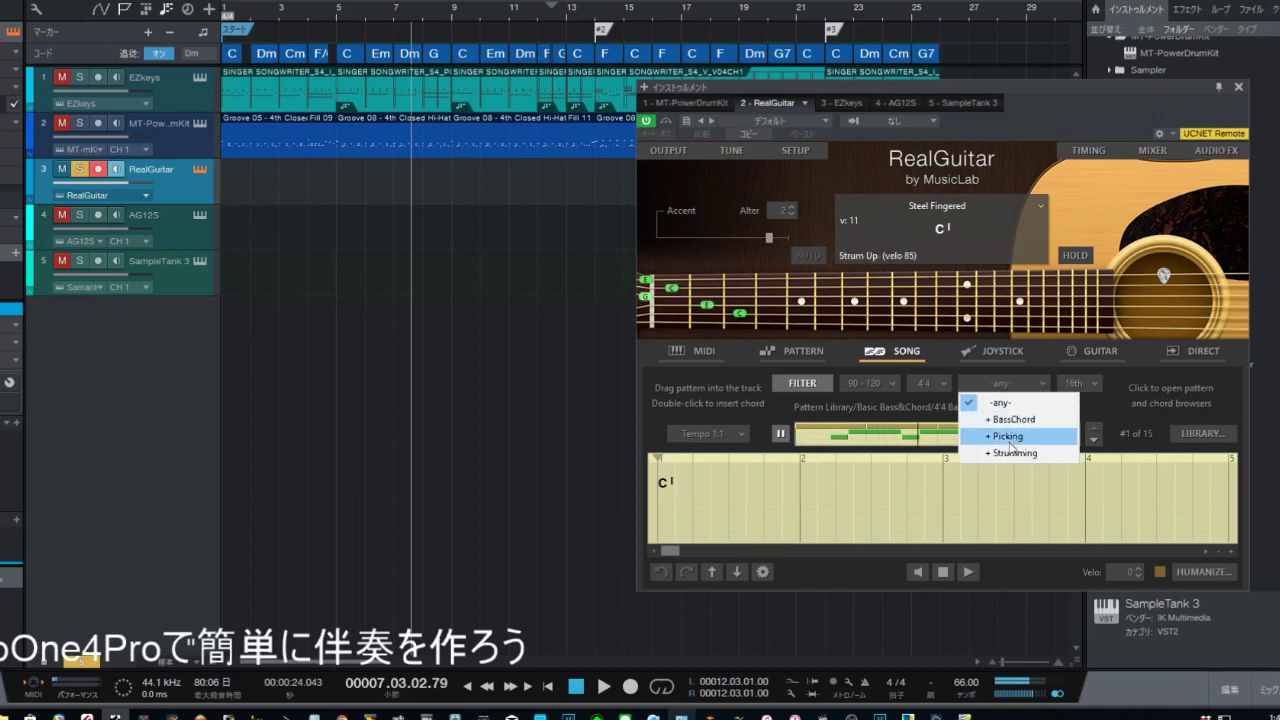
click(1010, 436)
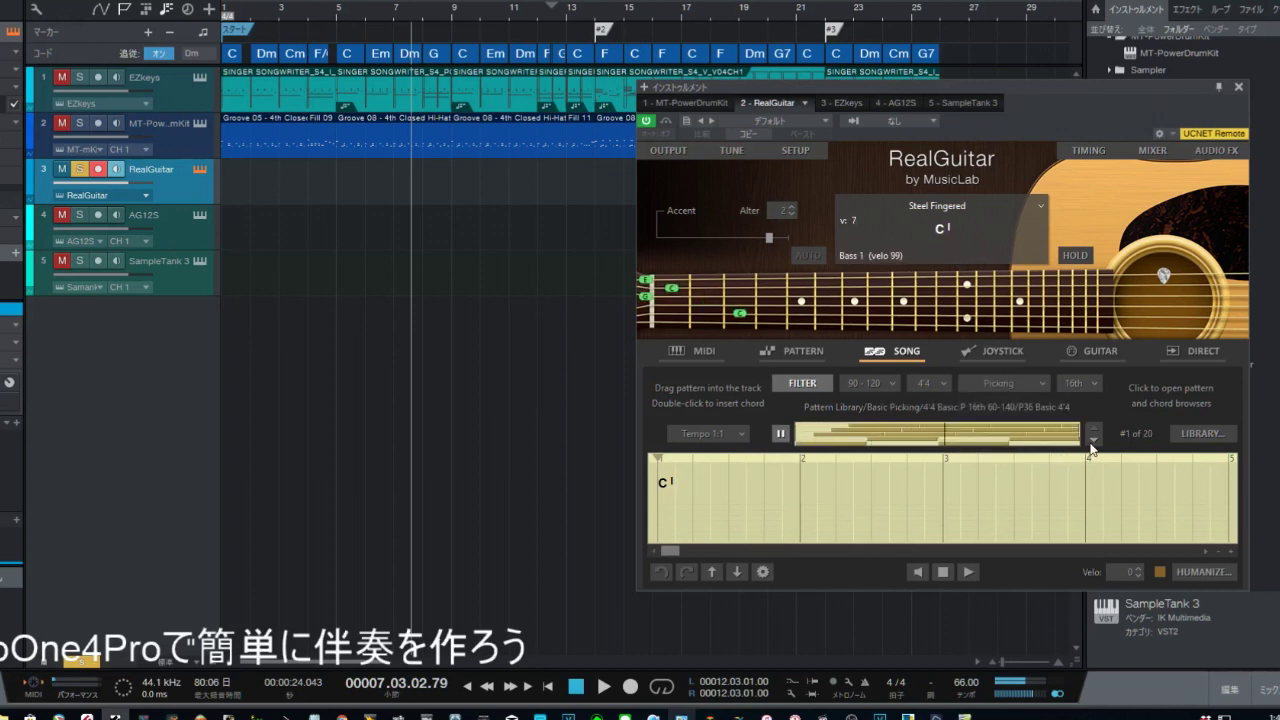
mouse_move(995, 435)
mouse_down()
mouse_move(865, 500)
mouse_move(651, 525)
mouse_up()
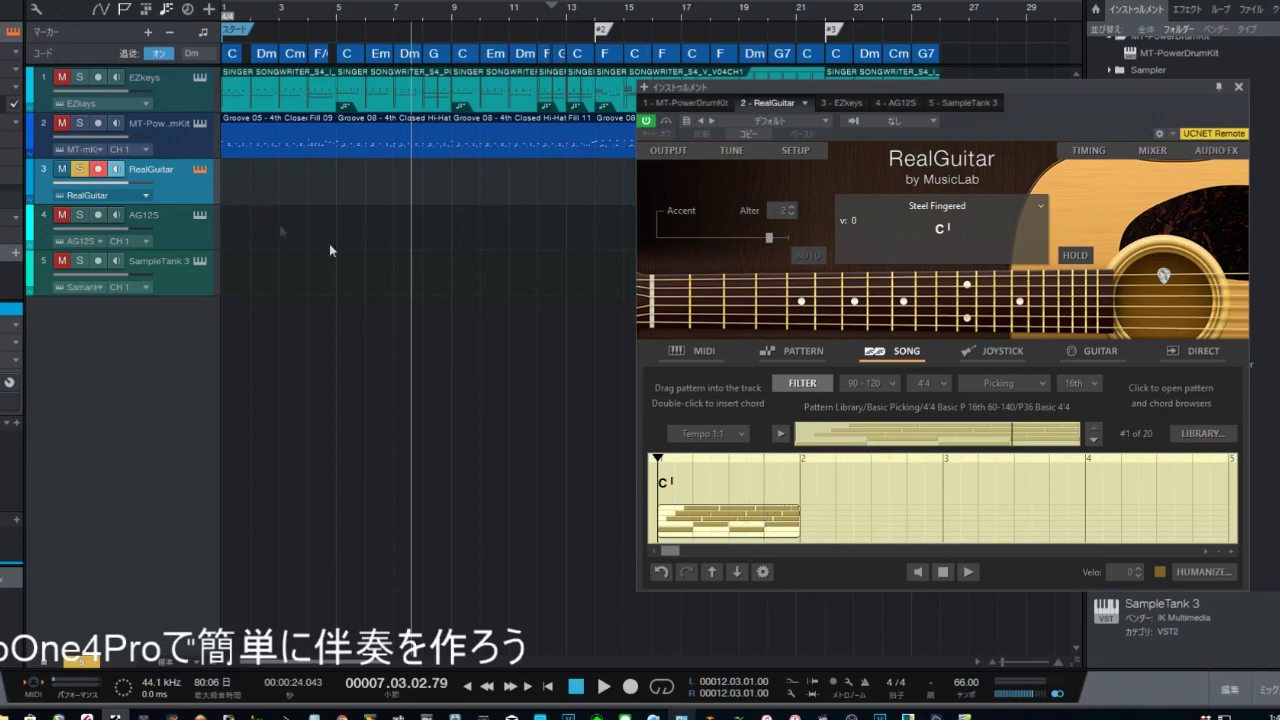
Step: Play the song from the start to hear the P36 pattern in RealGuitar's song track
click(575, 686)
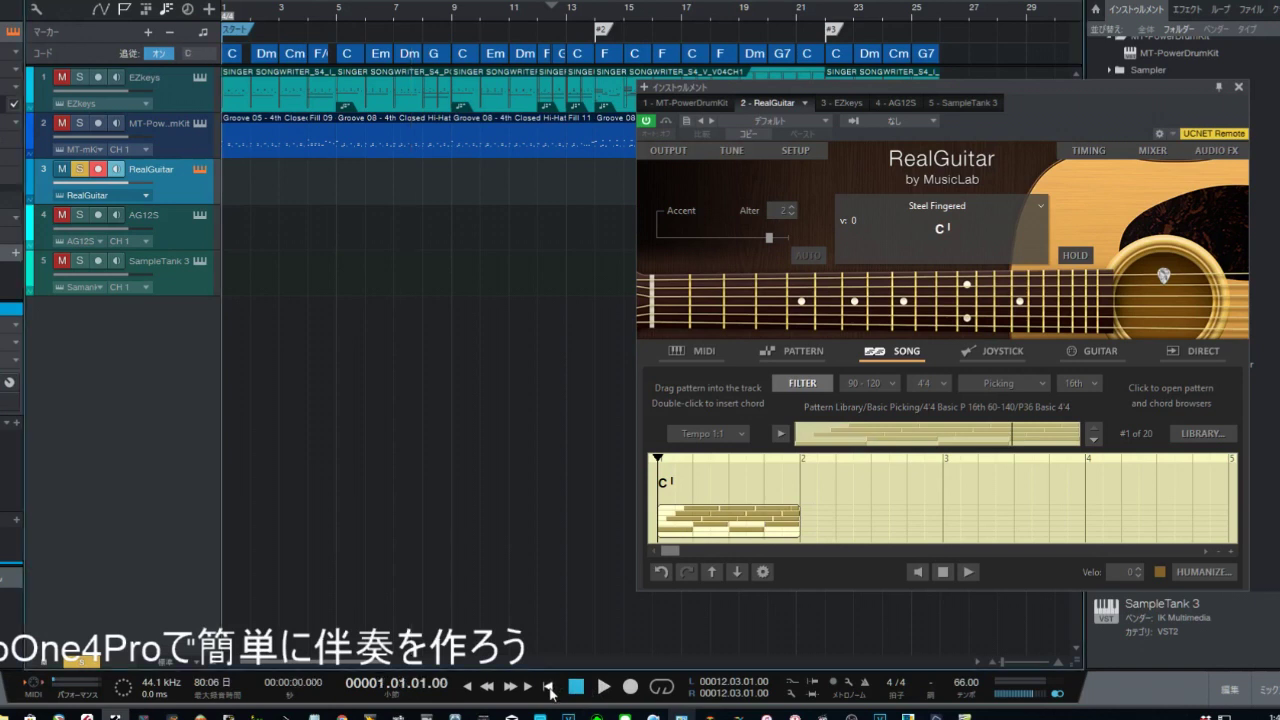
key(space)
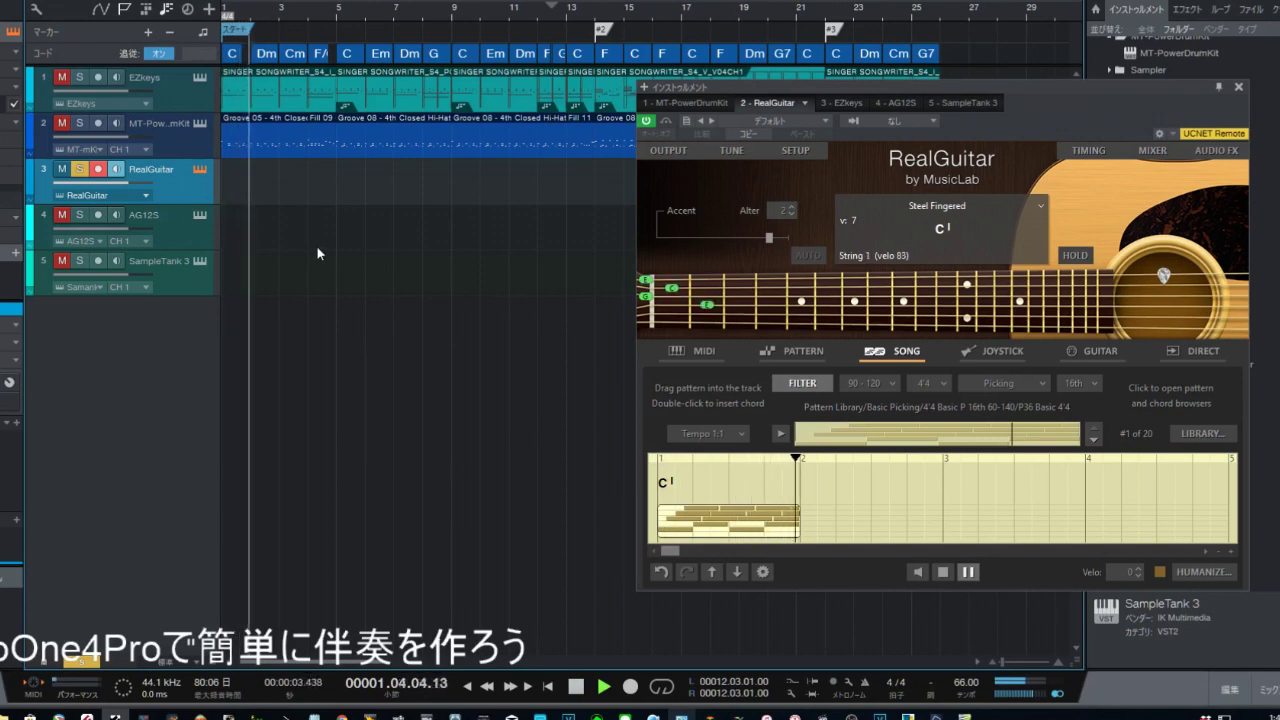
key(space)
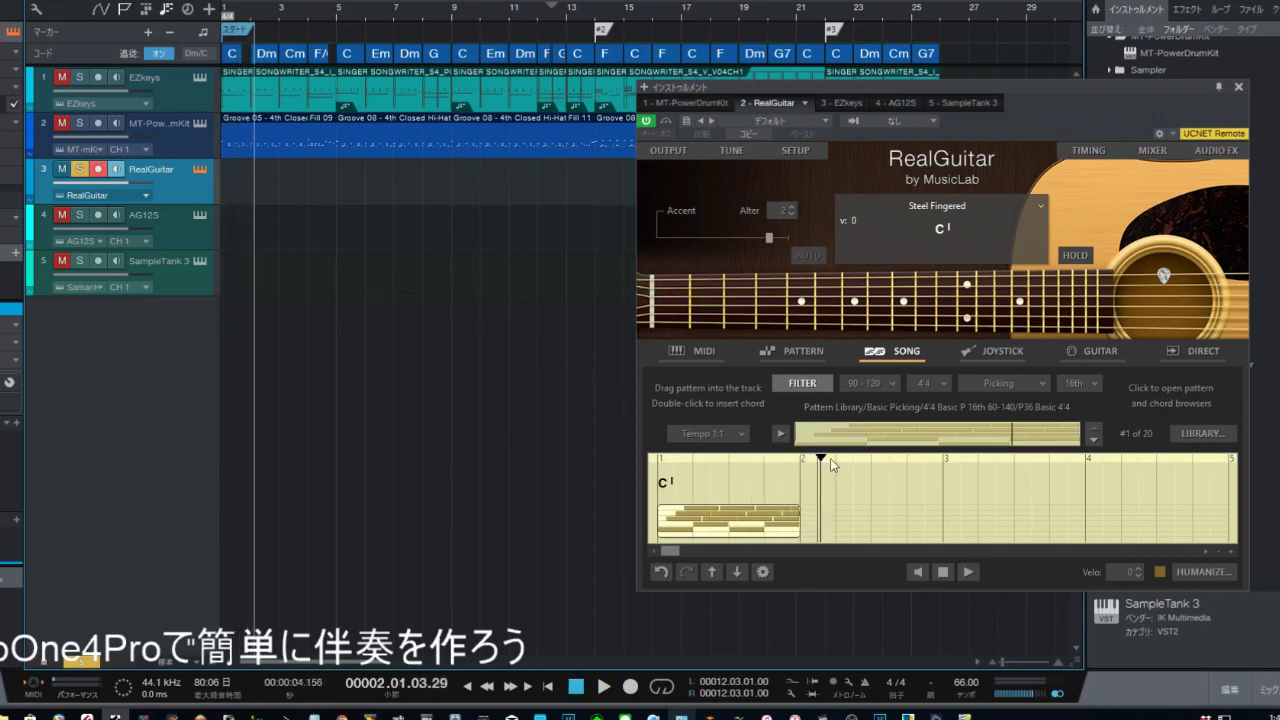
Step: Copy the P36 pattern from RealGuitar's song track to bar 1 of the RealGuitar track and play it from the start
drag(728, 520, 240, 196)
drag(230, 195, 231, 195)
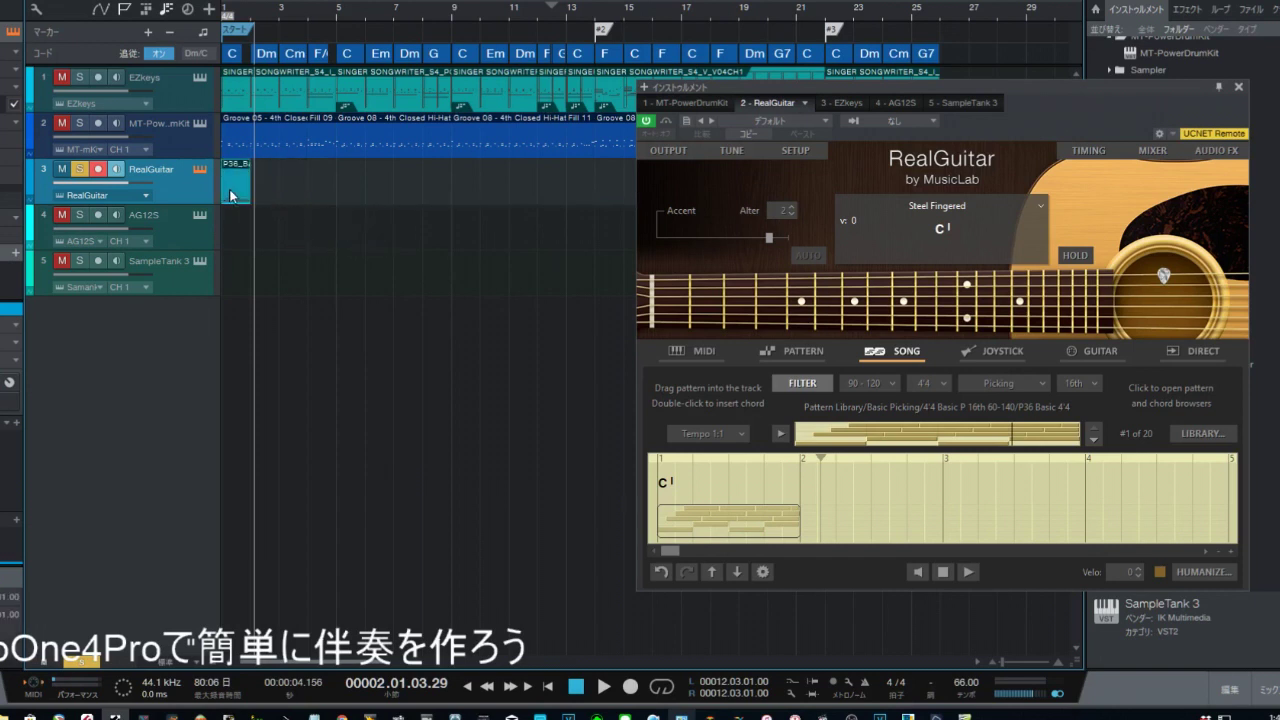
click(548, 686)
key(space)
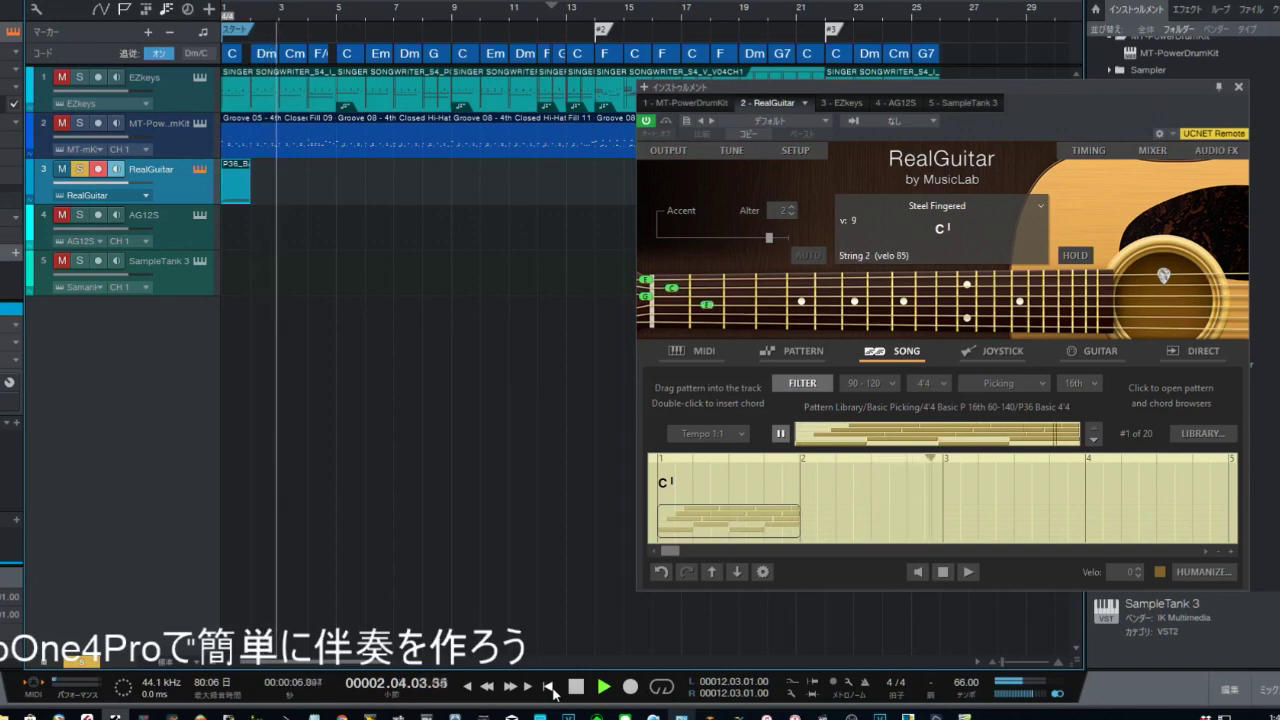
key(space)
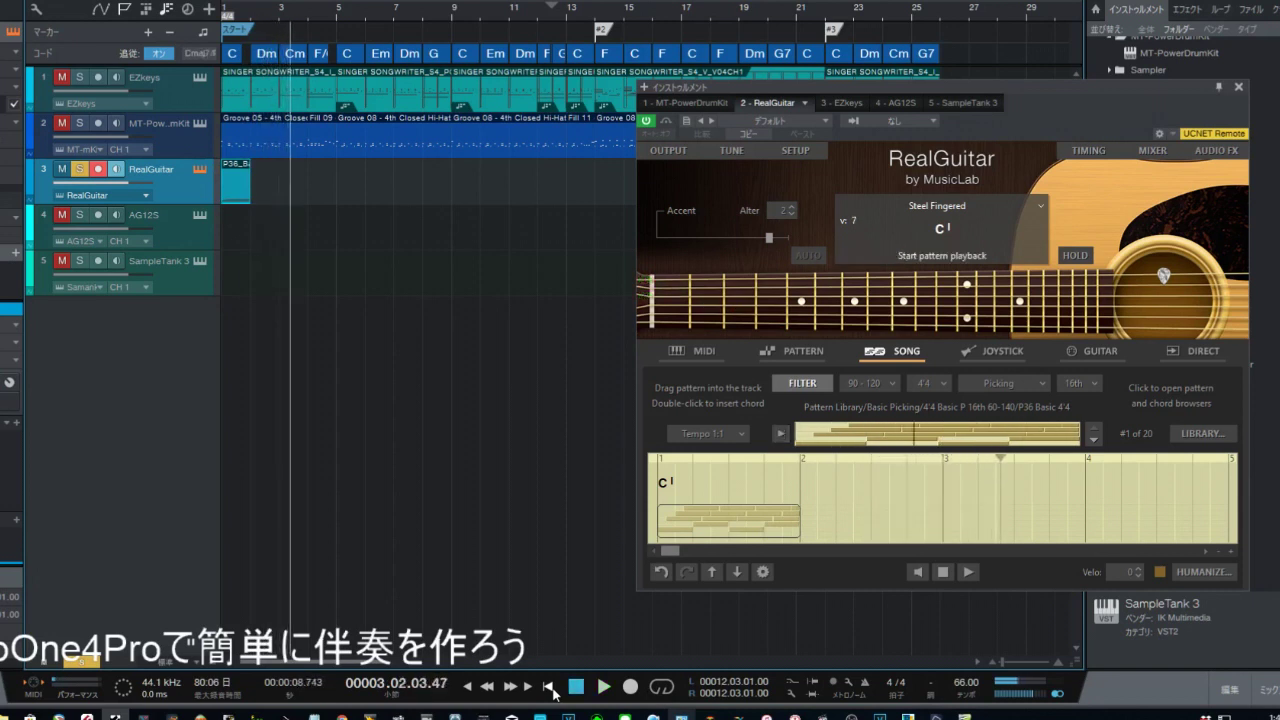
click(549, 687)
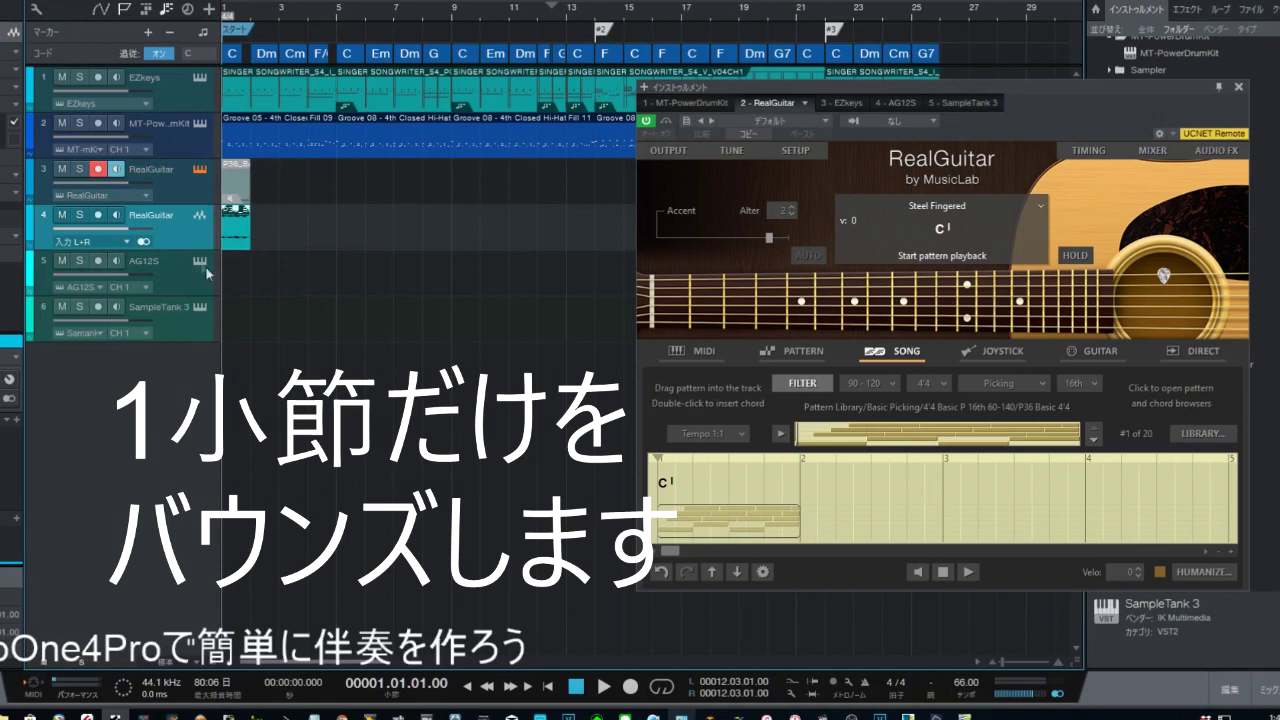
Step: Solo the bounced RealGuitar audio track and play its one-bar event
click(79, 215)
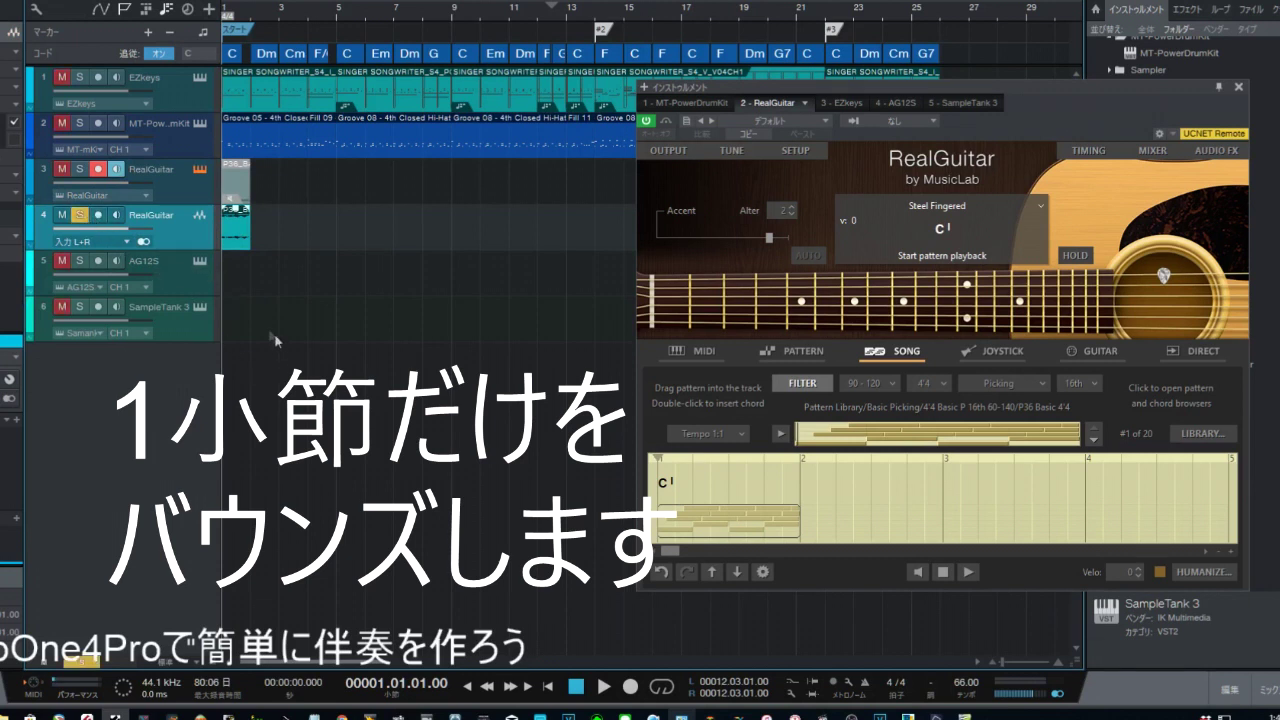
key(space)
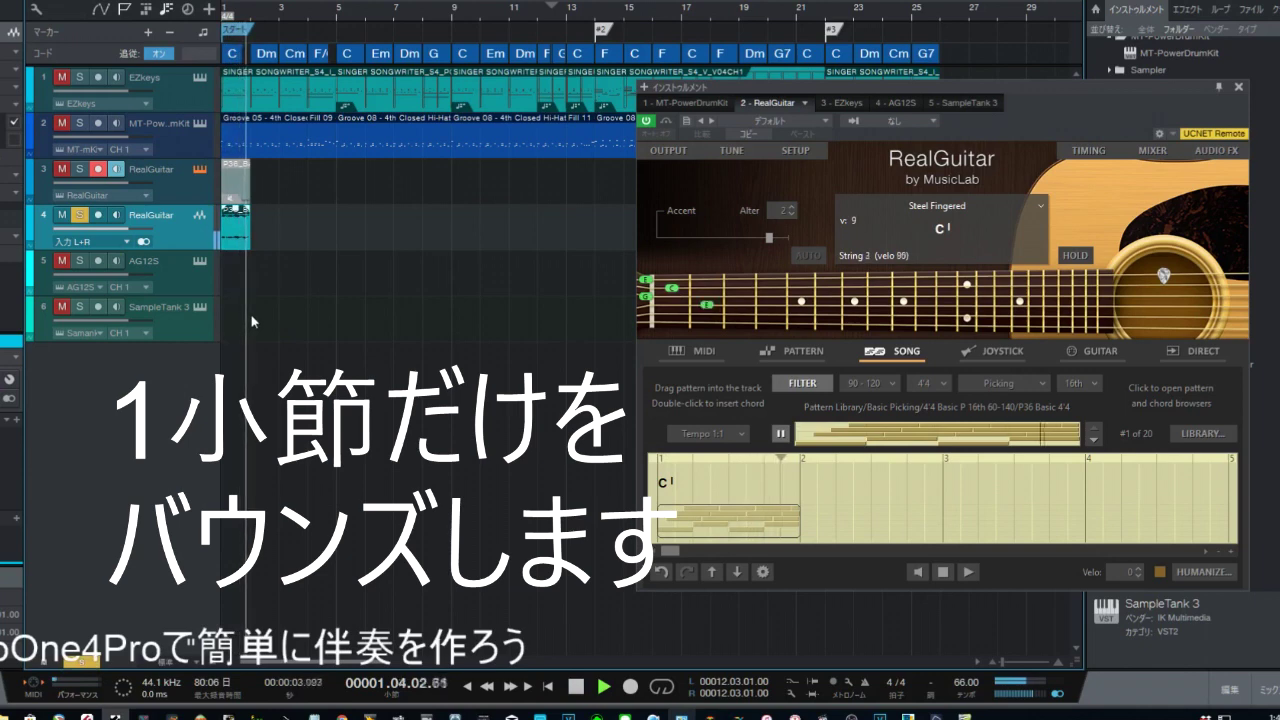
key(space)
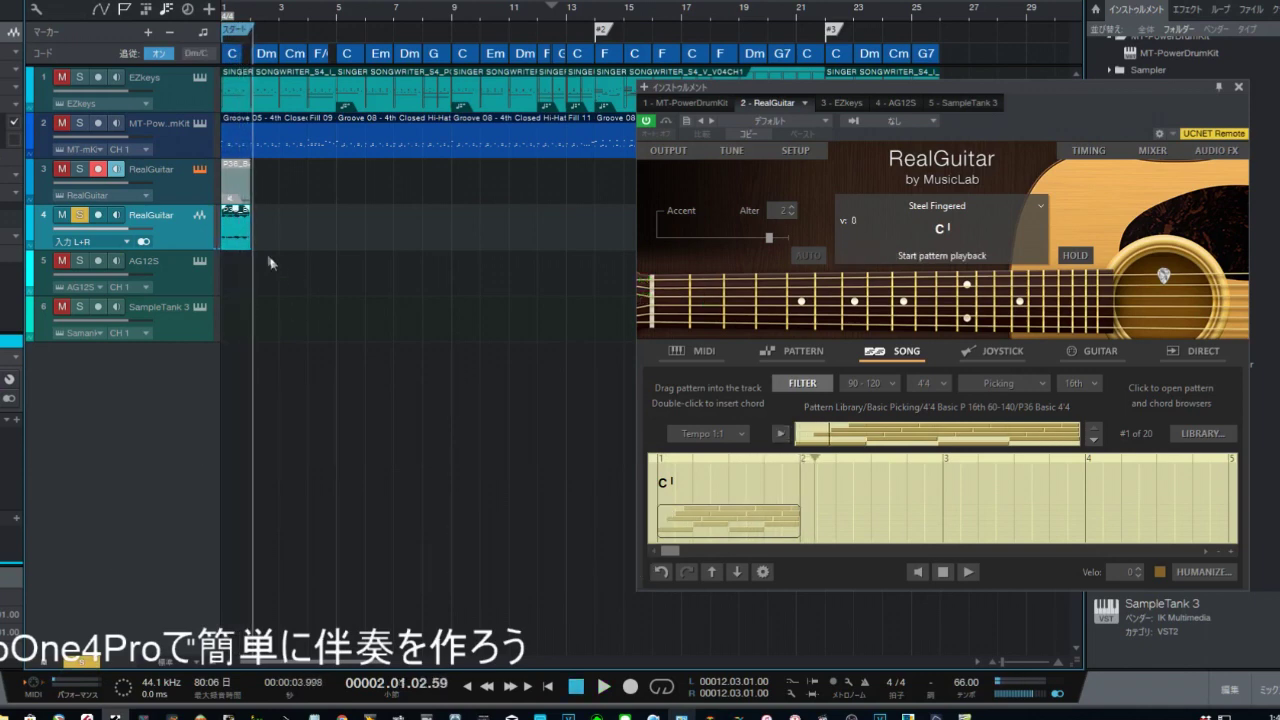
Step: Close the RealGuitar window and repeatedly duplicate the bounced one-bar audio event until it fills its track up to bar 26
click(1239, 89)
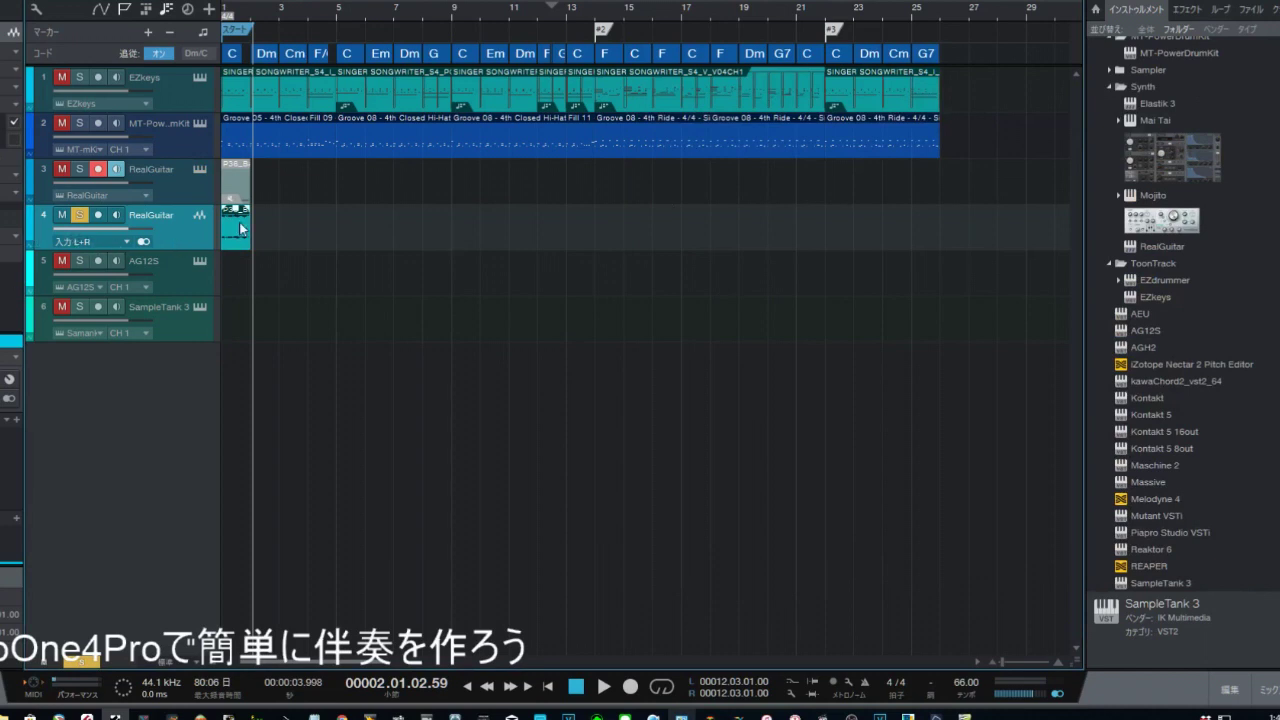
key(d)
key(d)
key(d)
key(d)
key(d)
key(d)
key(d)
key(d)
key(d)
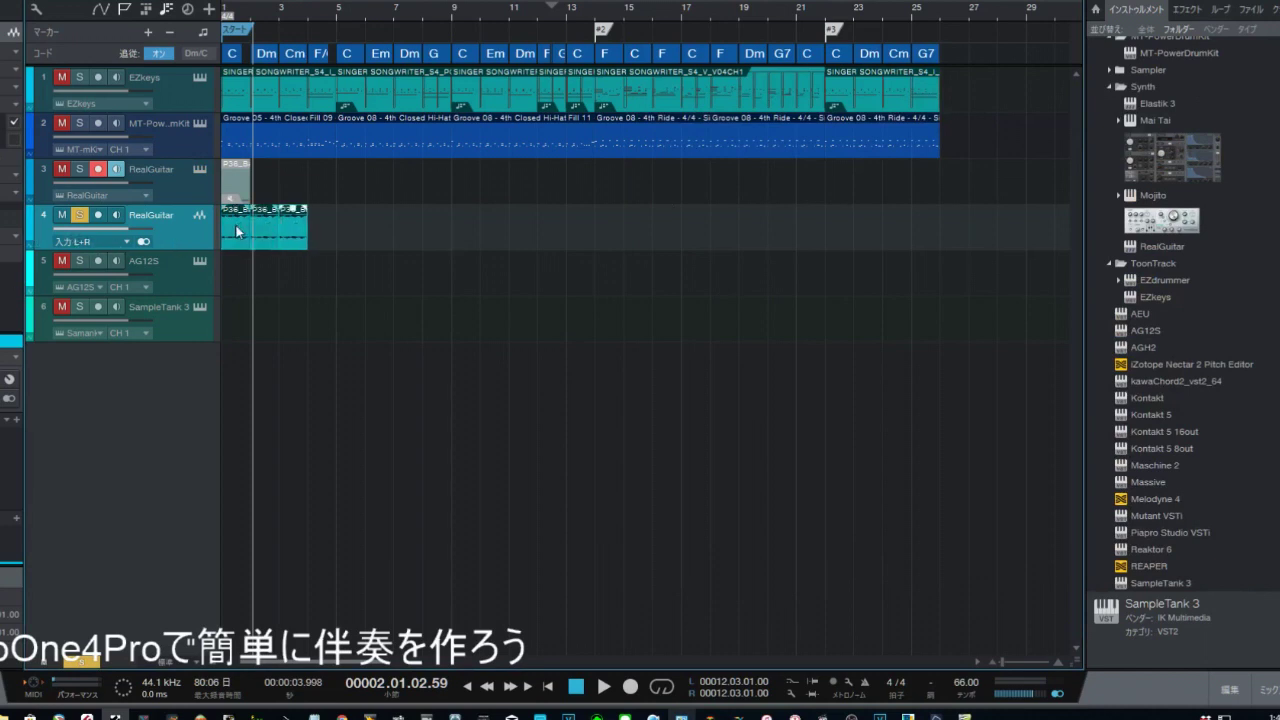
key(d)
key(d)
key(d)
key(d)
key(d)
key(d)
key(d)
key(d)
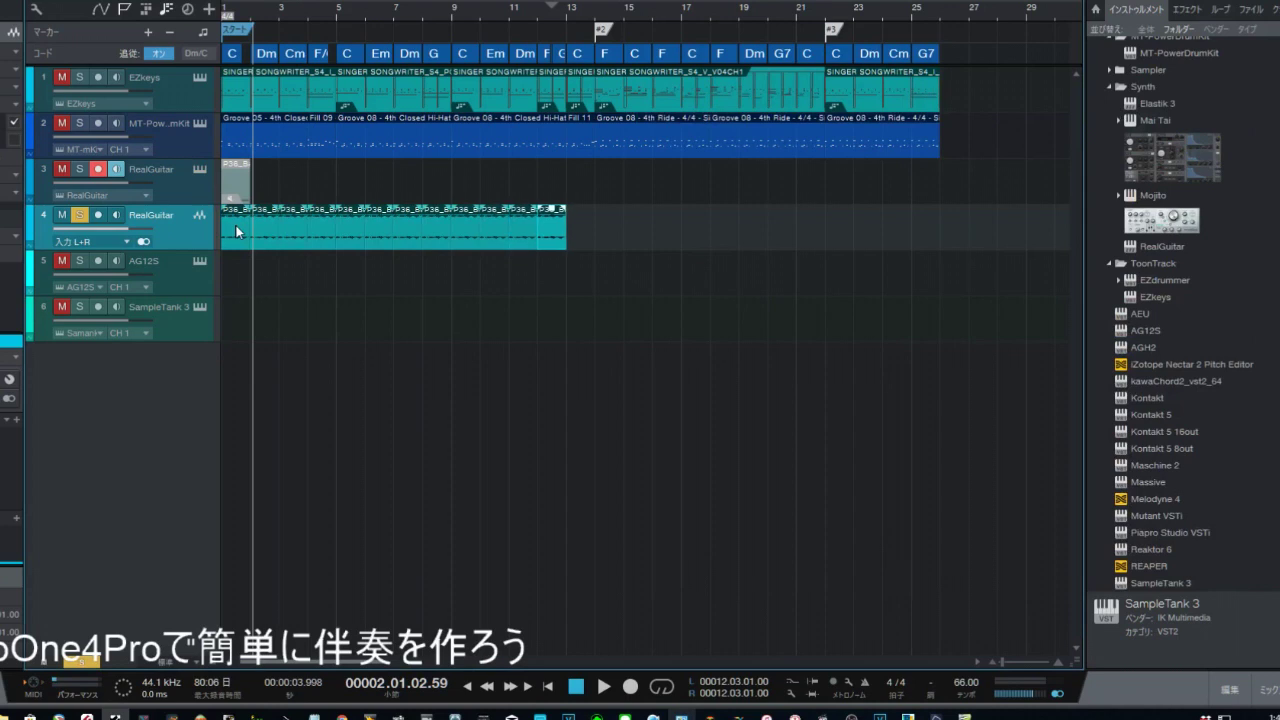
key(d)
key(d)
key(d)
key(d)
key(d)
key(d)
key(d)
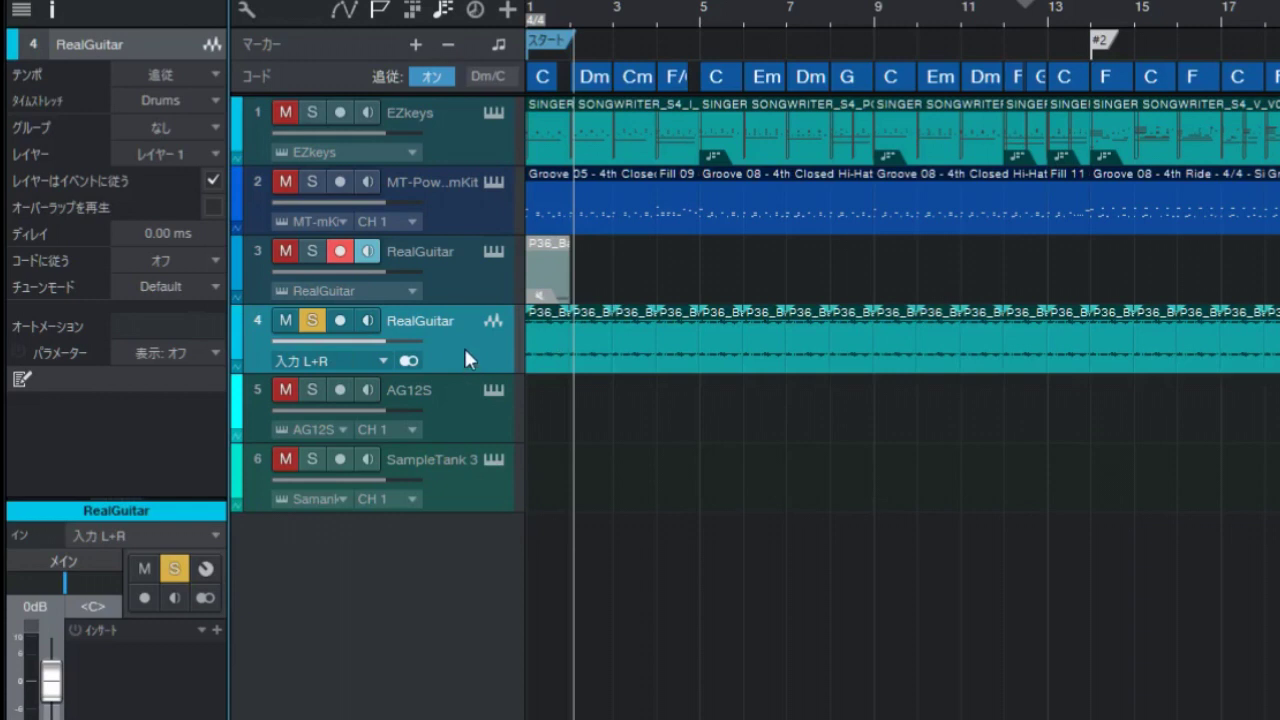
Step: Set the bounced RealGuitar audio track's chord following to Universal (ユニバーサル) and play the song from the start
click(211, 265)
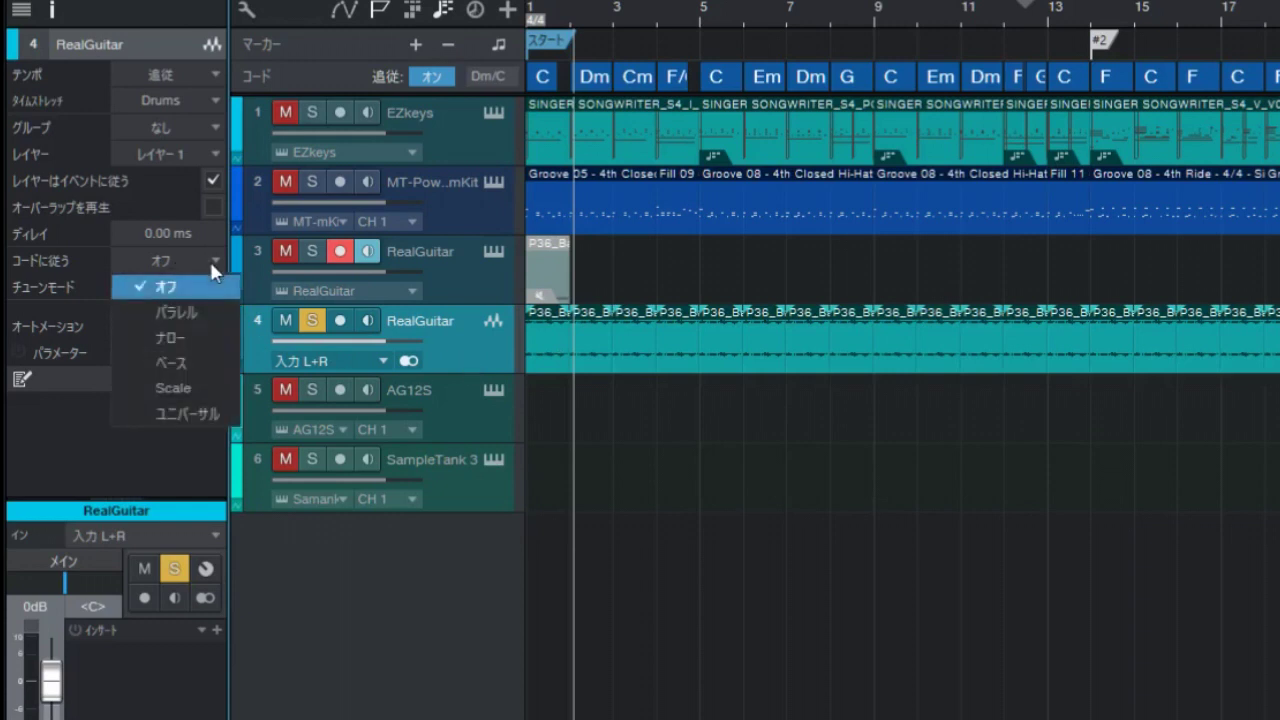
click(190, 414)
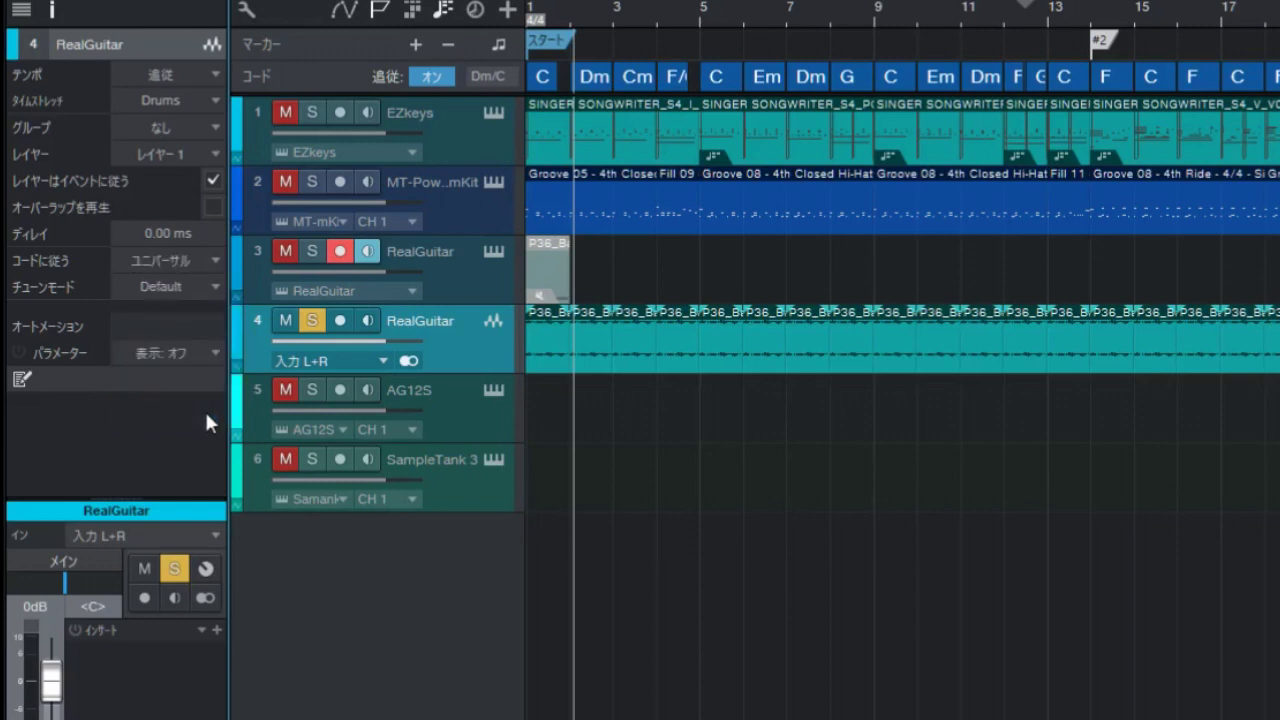
key(Home)
key(space)
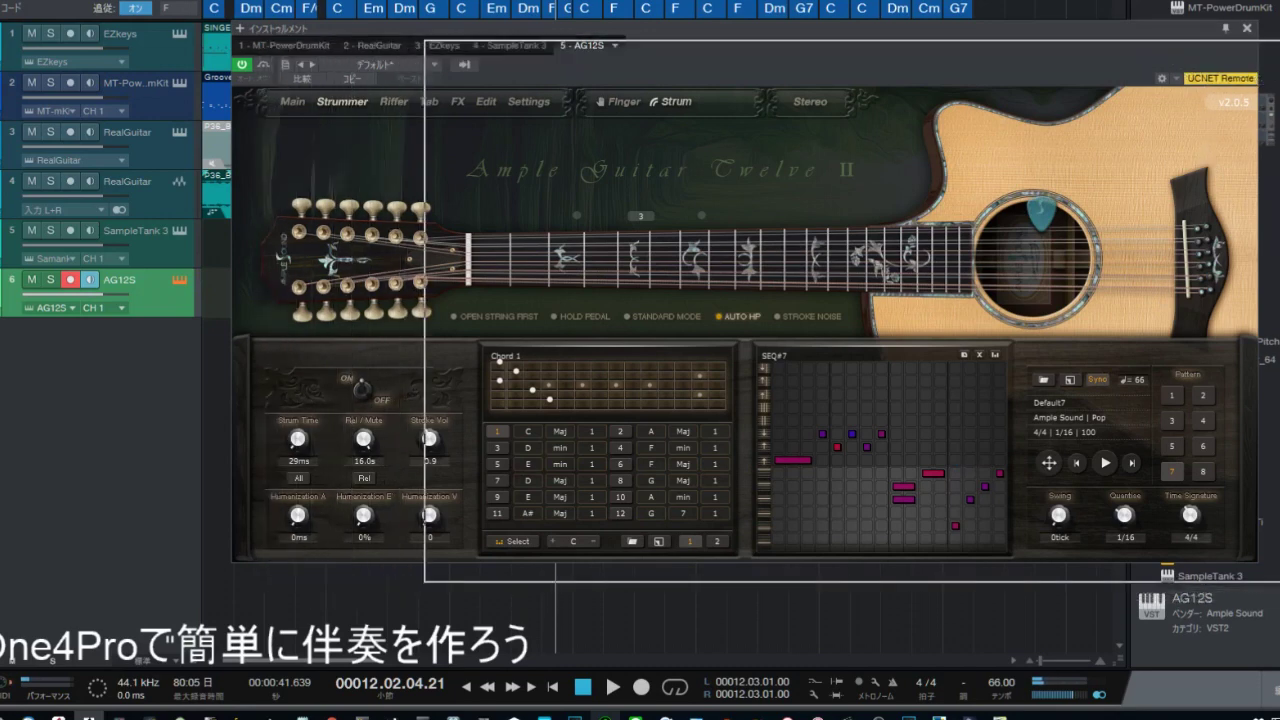
Step: Move the AG12S window clear of the tracks and record the AG12S strumming from the song start through bar 4
drag(1069, 68, 1262, 88)
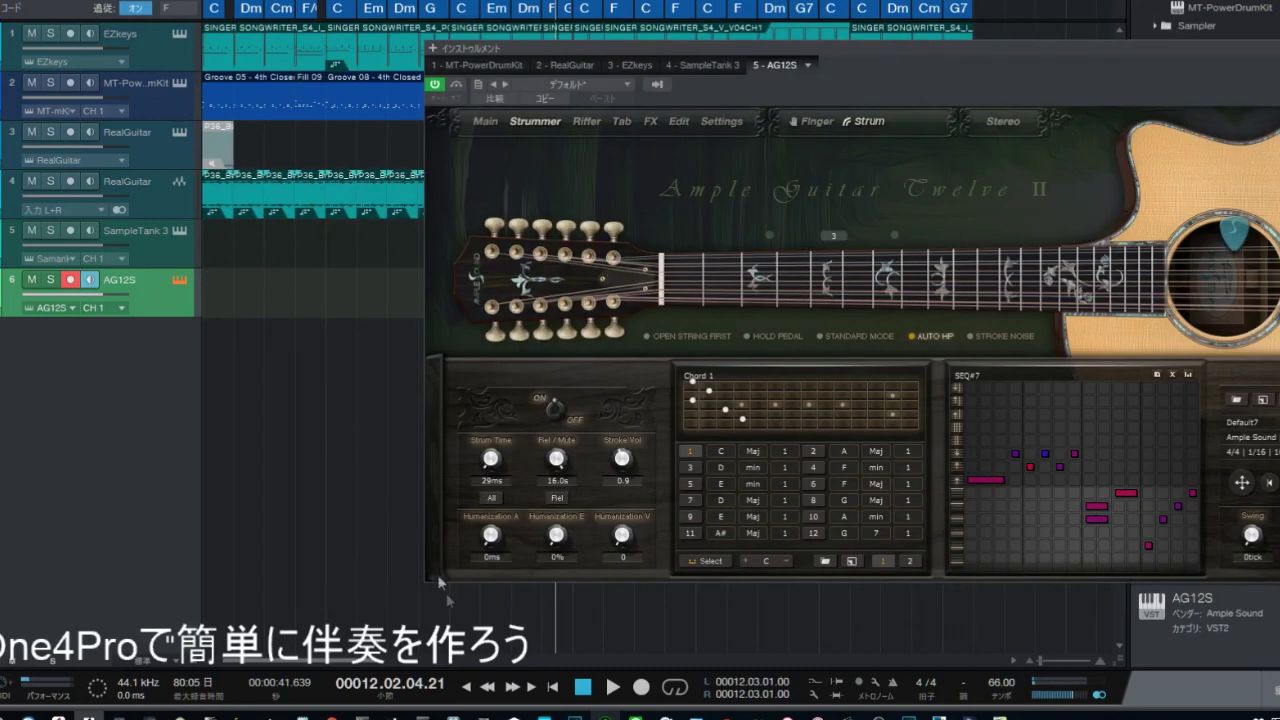
key(Home)
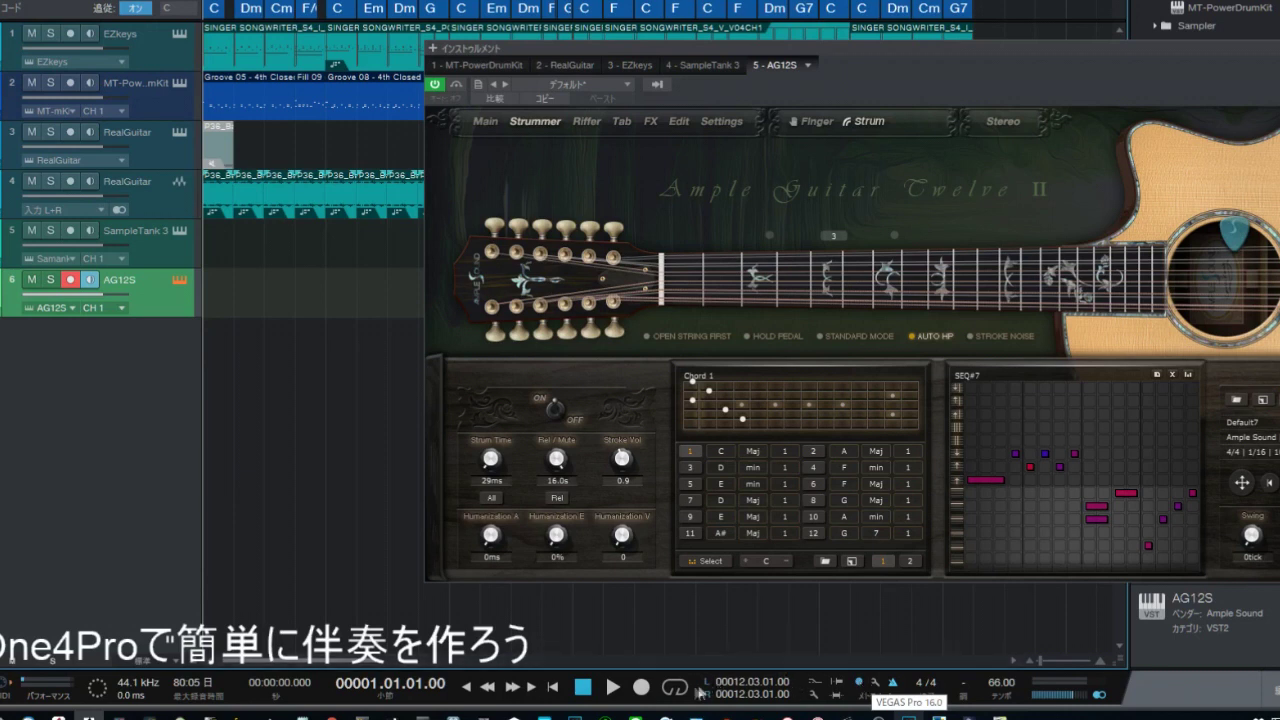
click(643, 687)
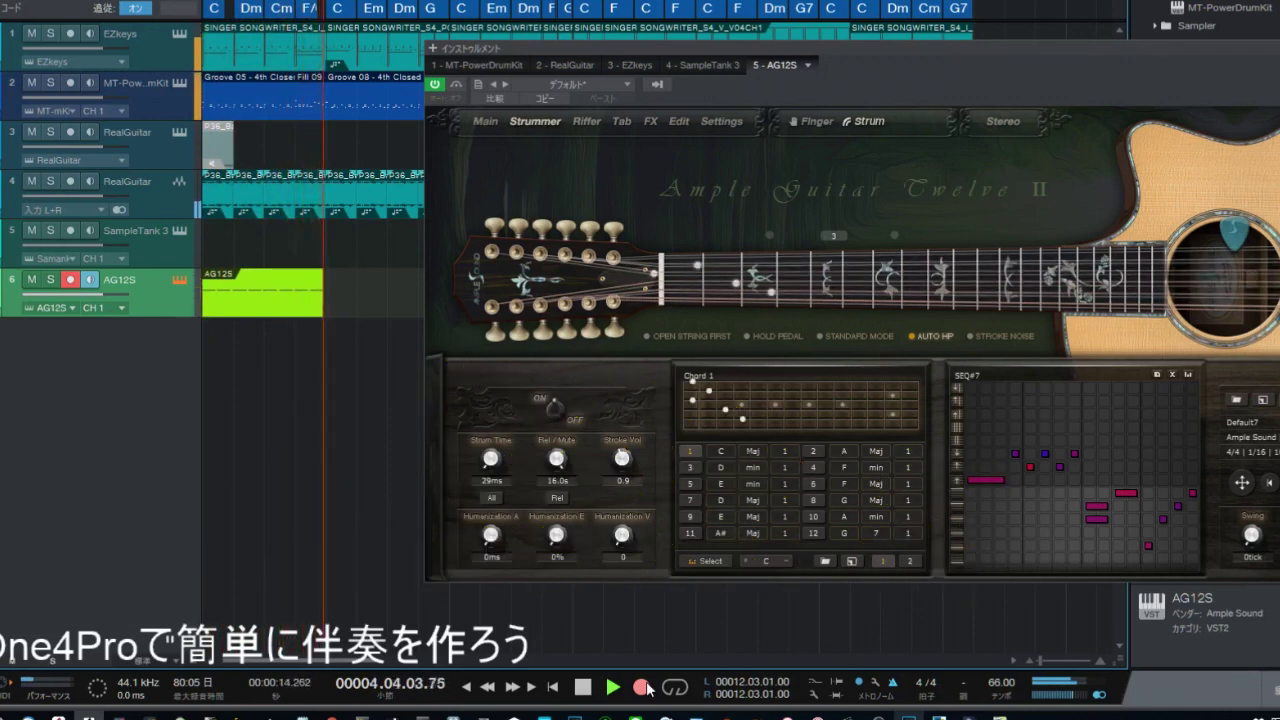
click(645, 687)
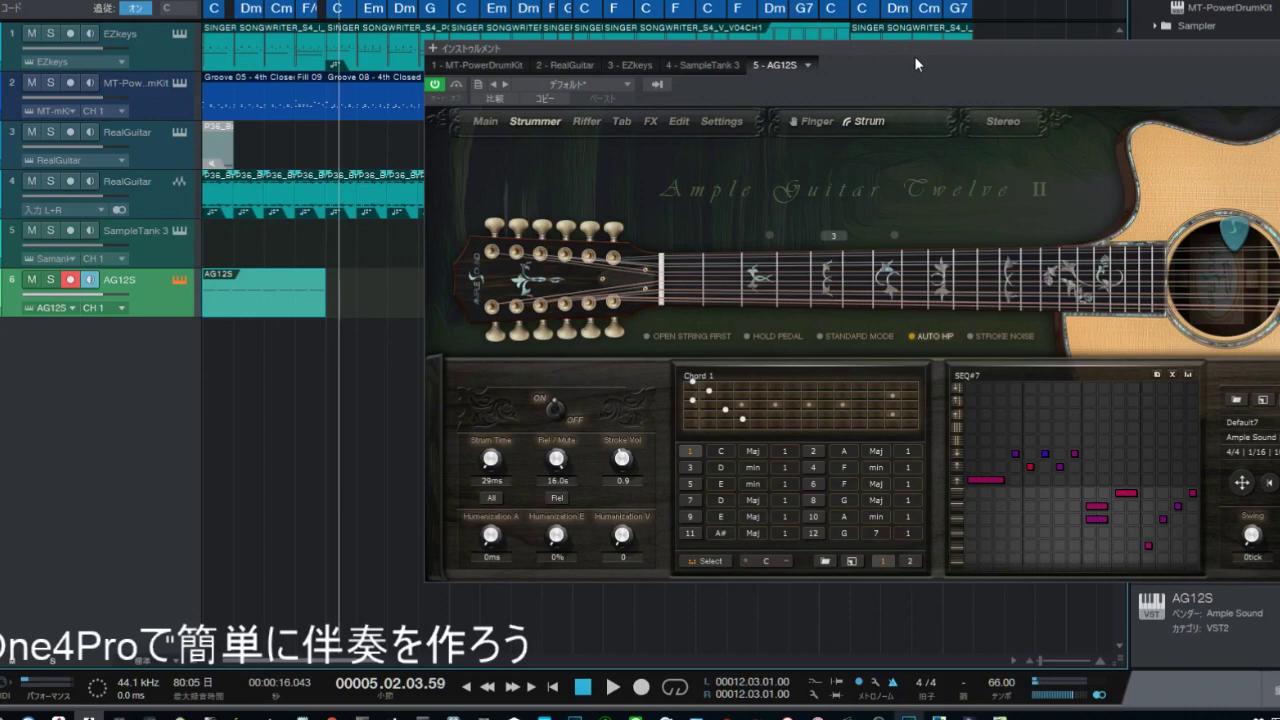
Step: Close the AG12S window and play the song from the start to hear the recorded part
drag(920, 49, 774, 70)
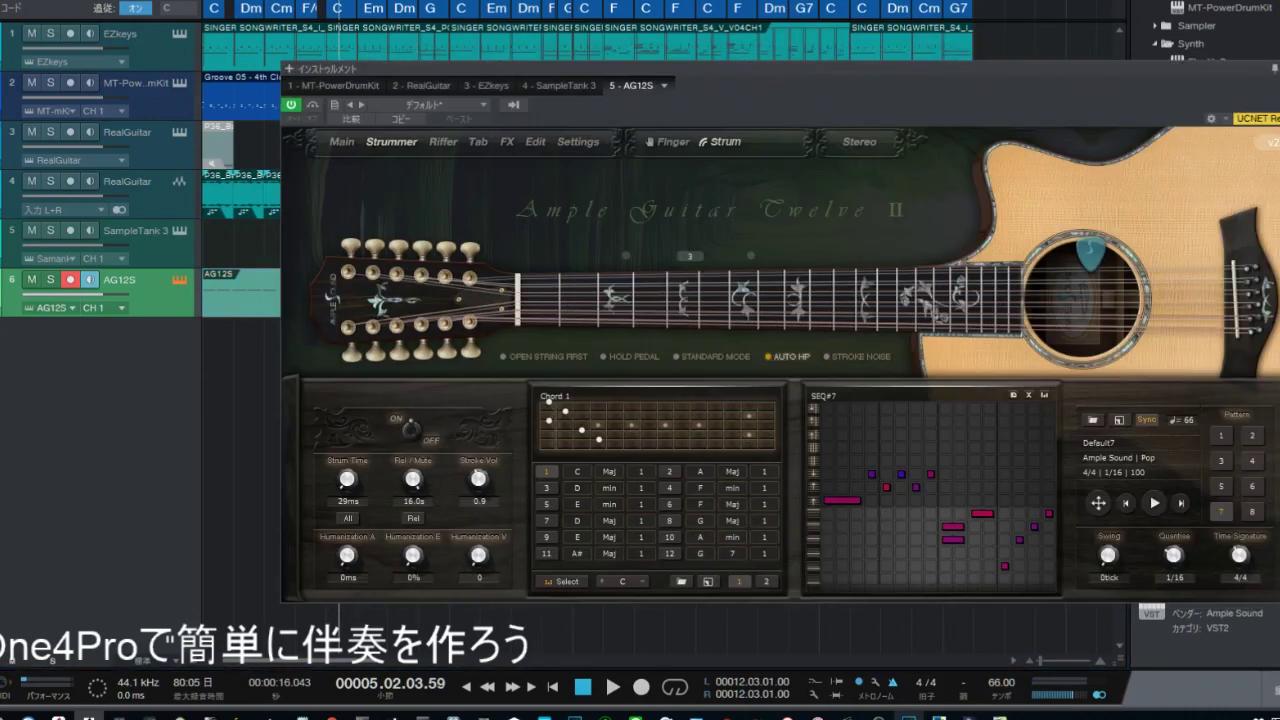
key(Escape)
click(552, 686)
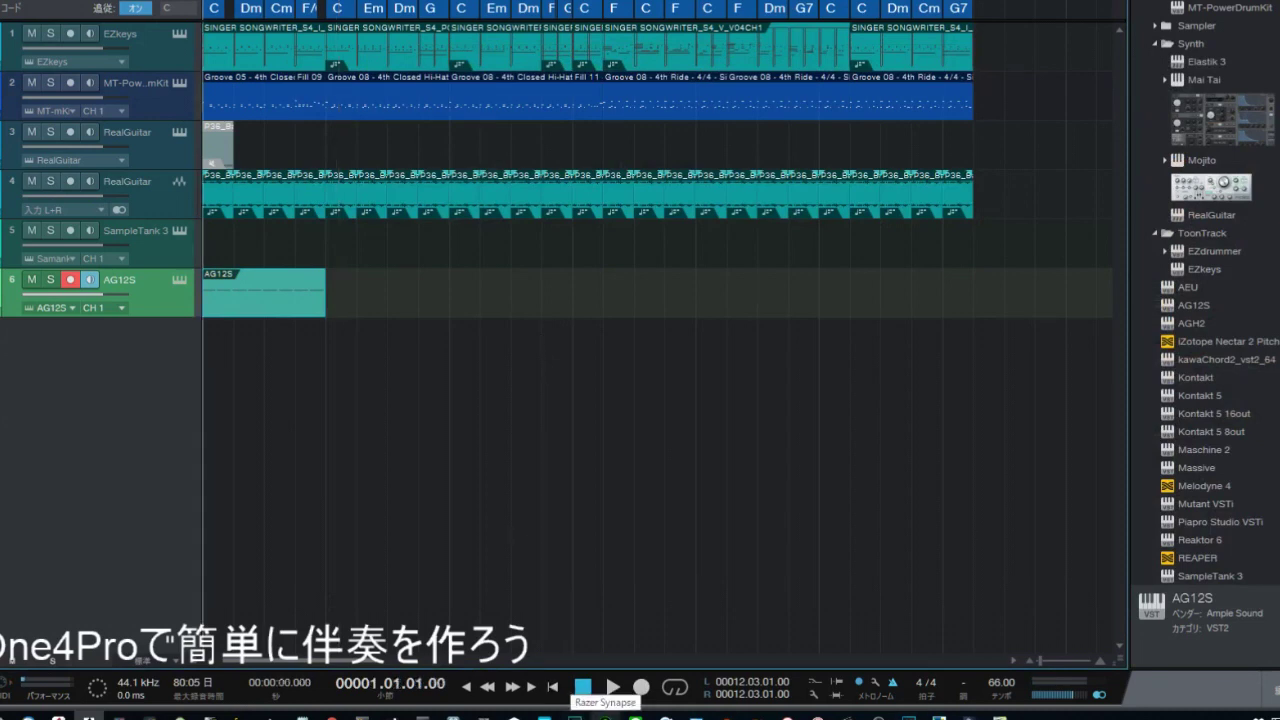
key(space)
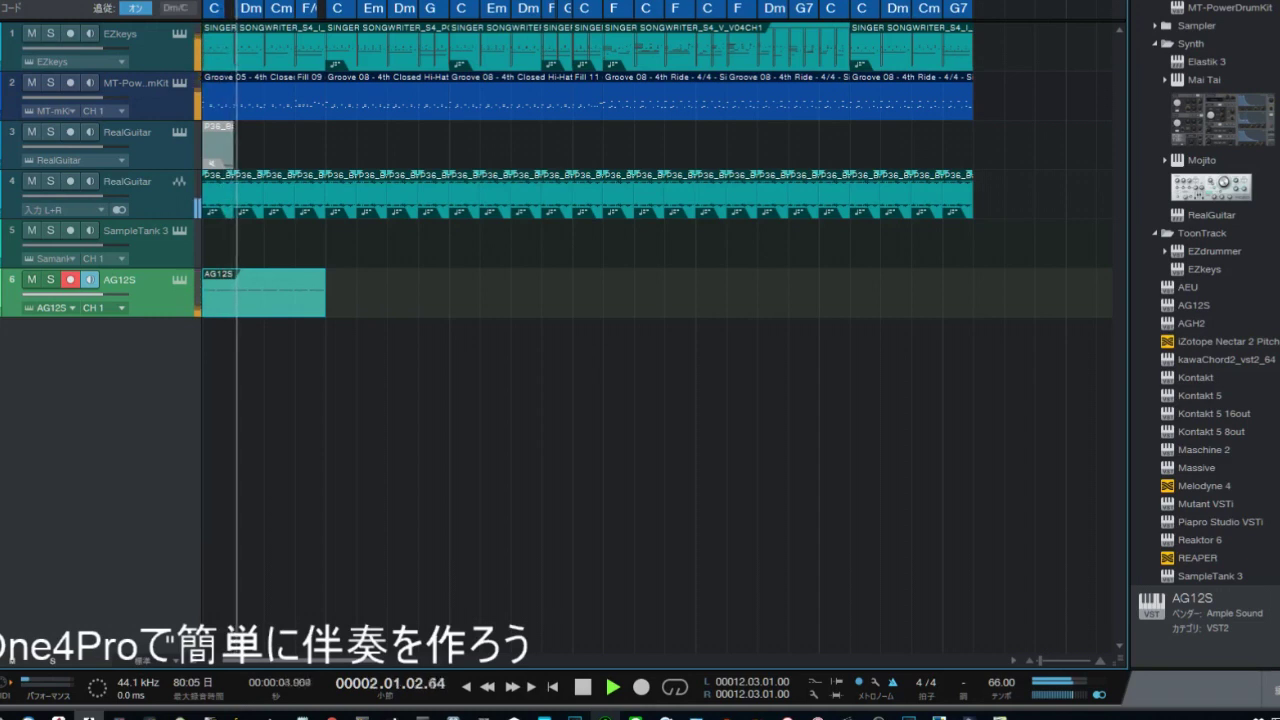
key(space)
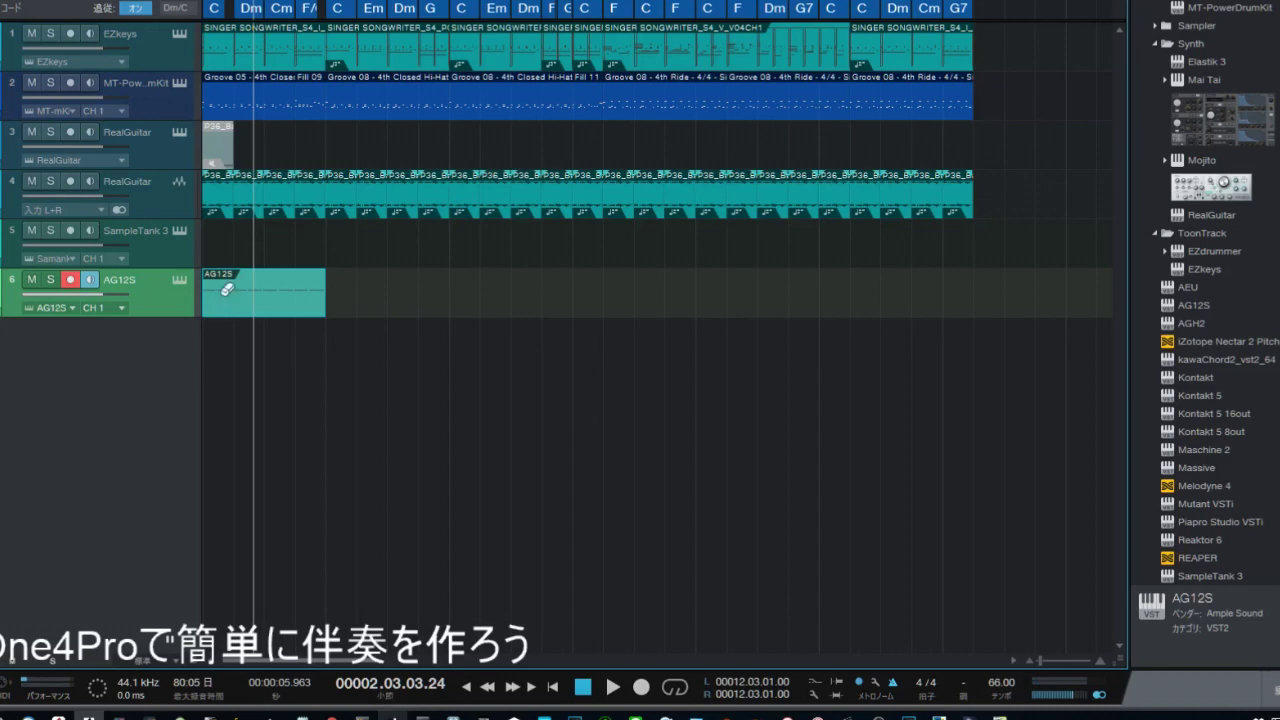
Step: Bounce the four-bar AG12S recording to audio and fill the new track with duplicates, trimming the last one at bar 26
key(ctrl+b)
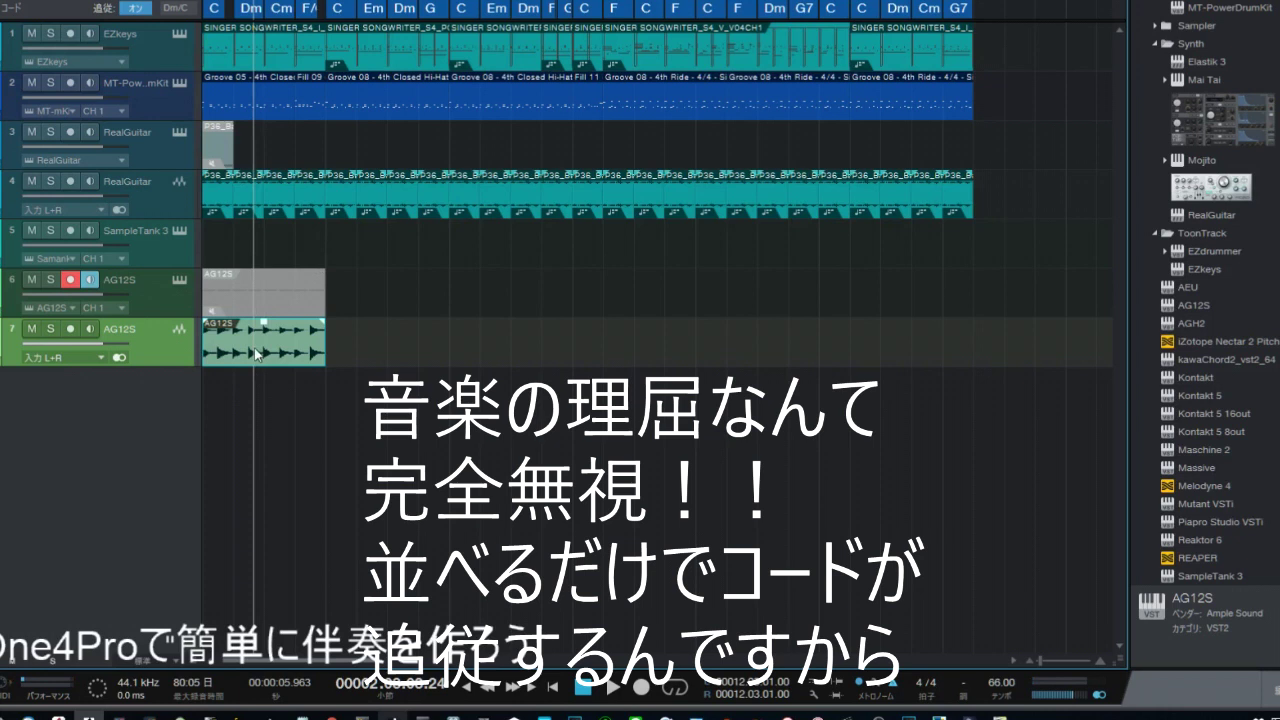
key(d)
key(d)
key(d)
key(d)
key(d)
key(d)
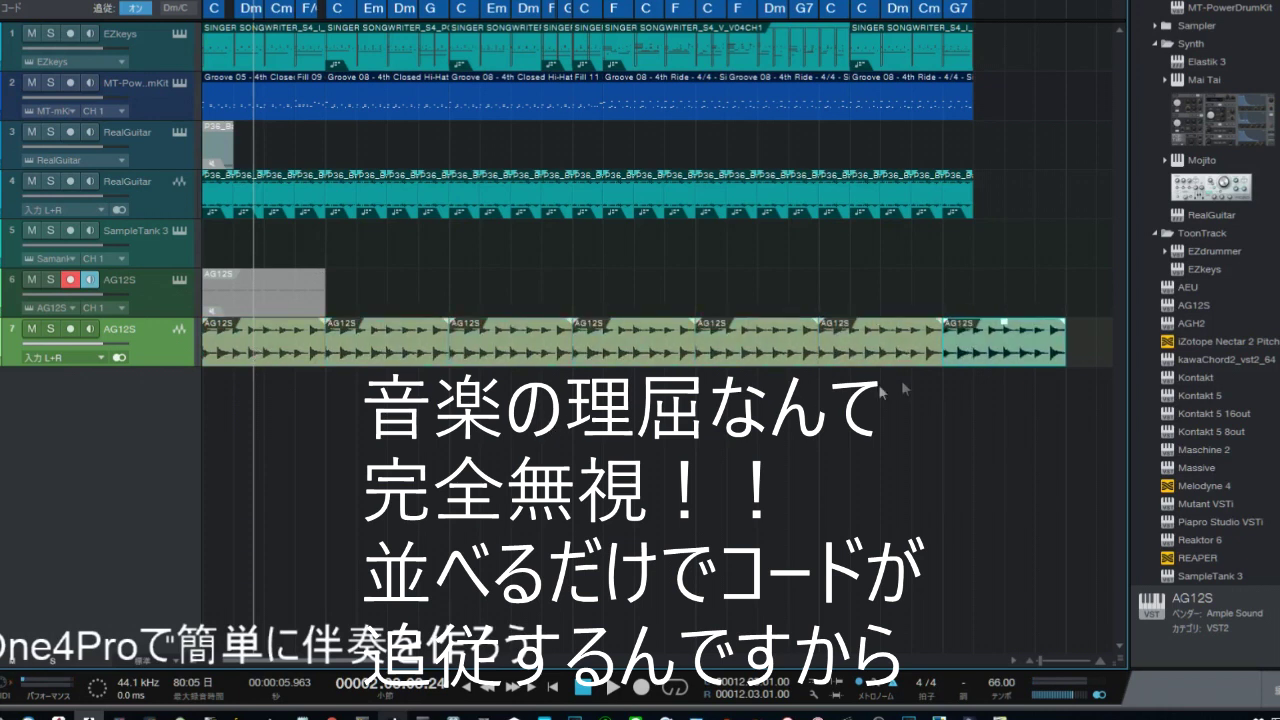
drag(1063, 345, 973, 396)
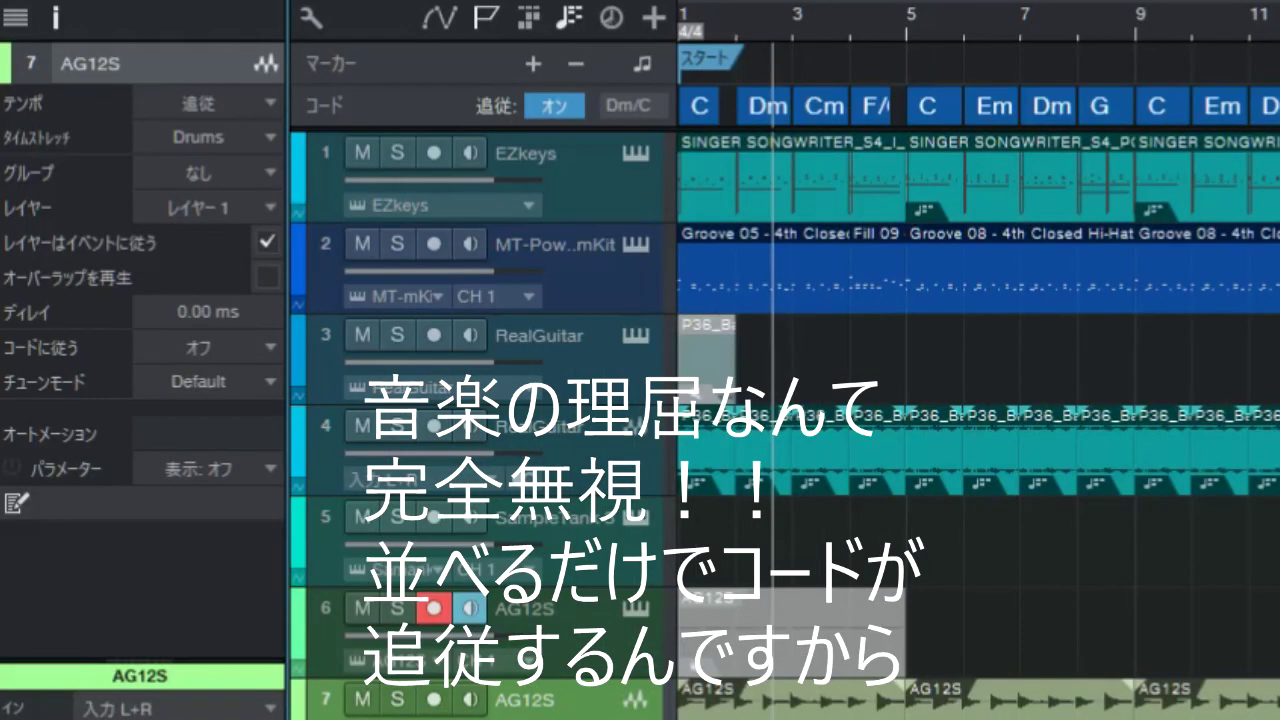
Step: Set the bounced AG12S audio track's chord following to Narrow (ナロー) and play the song from the start
click(236, 342)
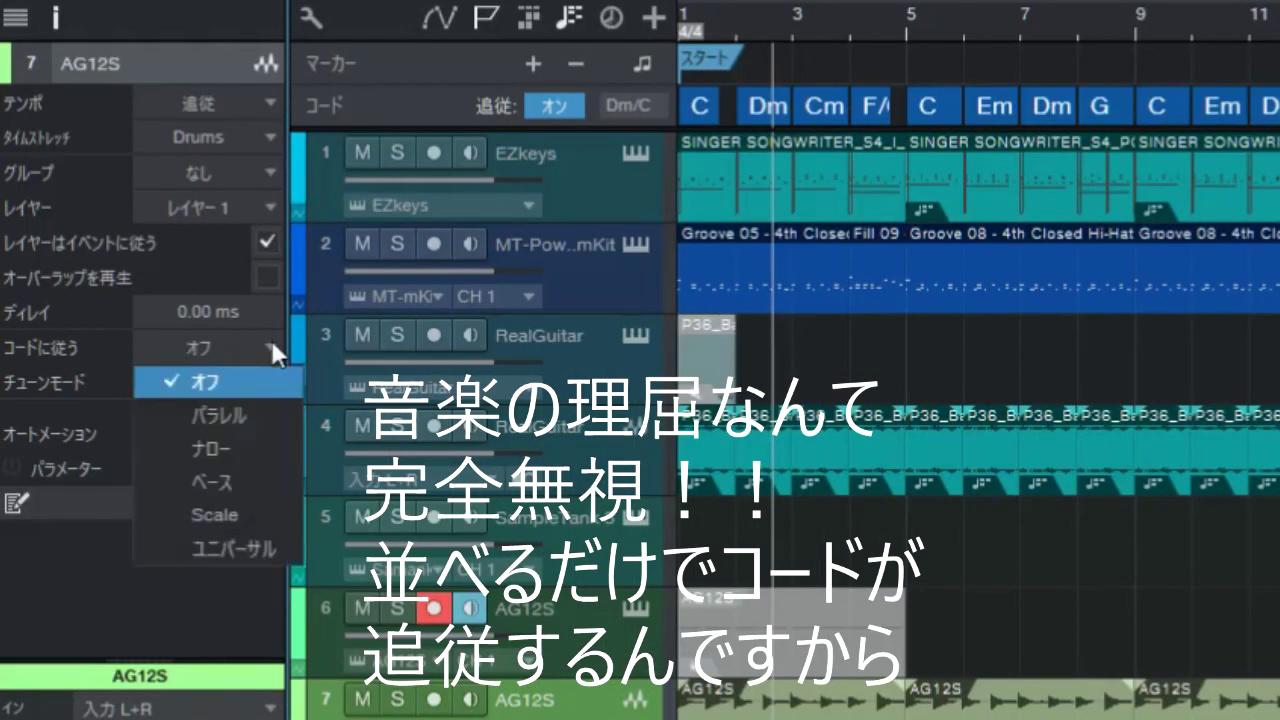
click(232, 443)
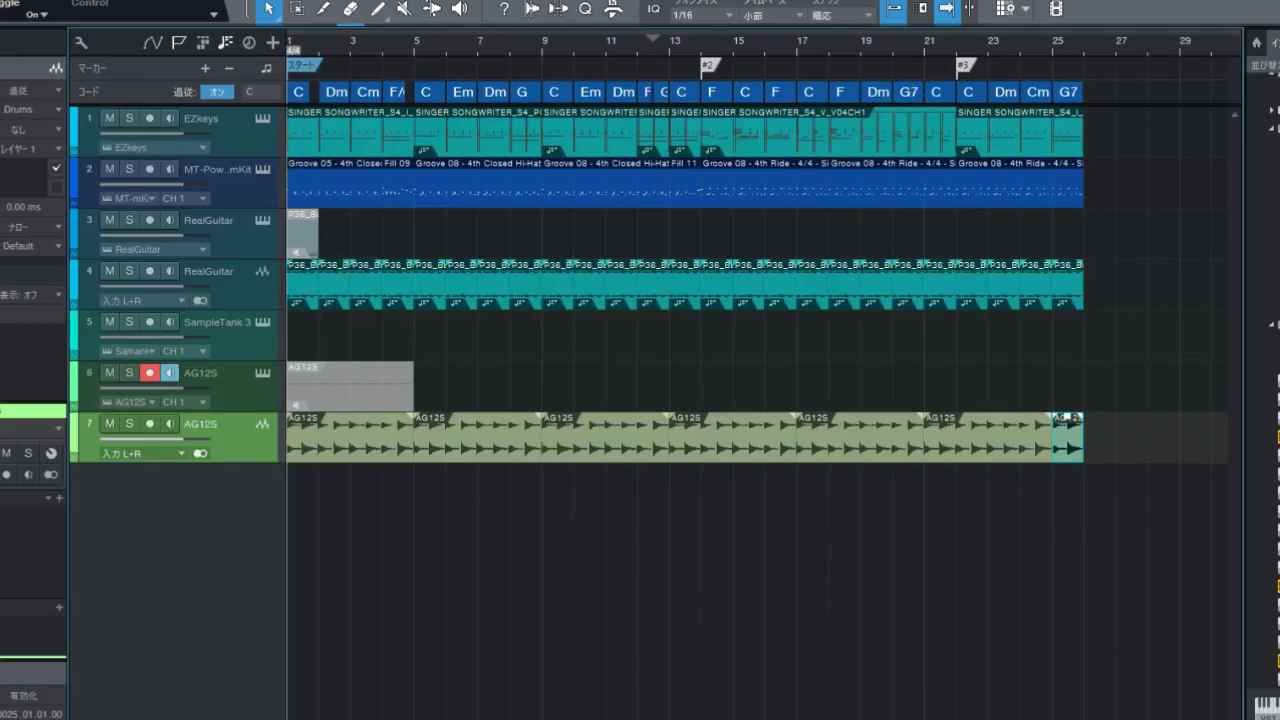
key(space)
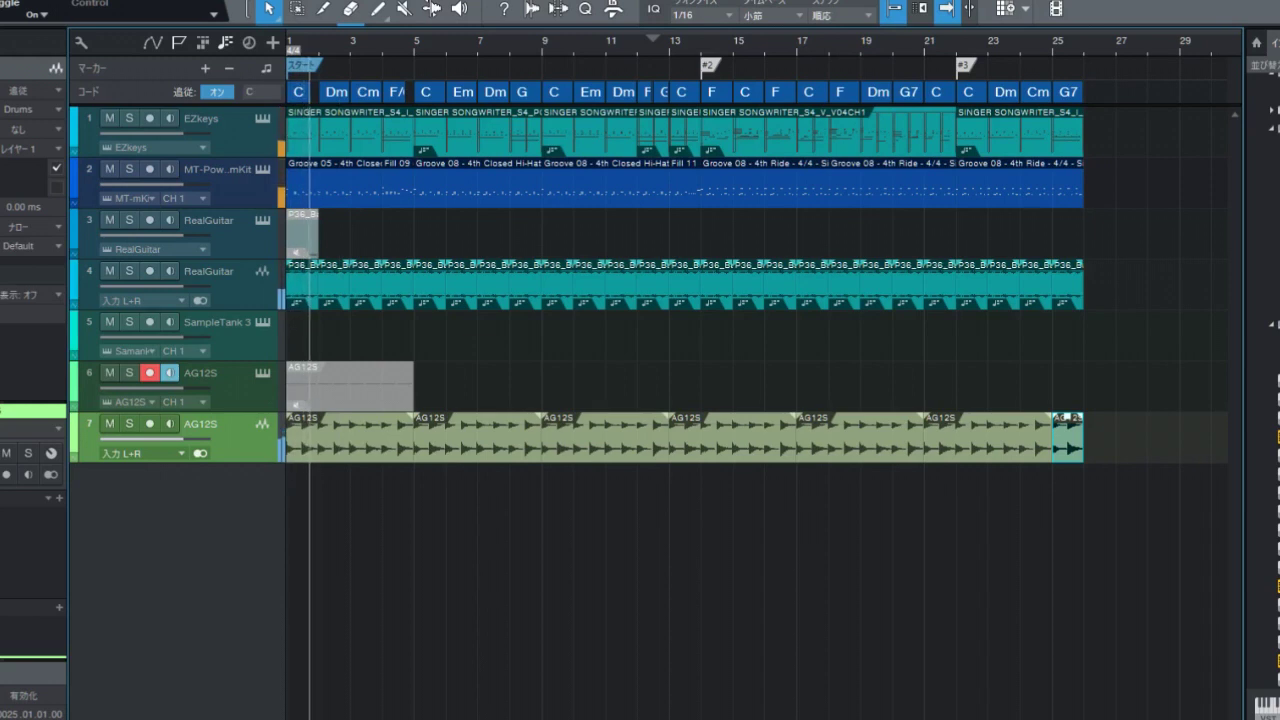
Step: Show the mixer and lower the bounced AG12S audio channel's volume to -14.6 dB during playback, then stop
key(F3)
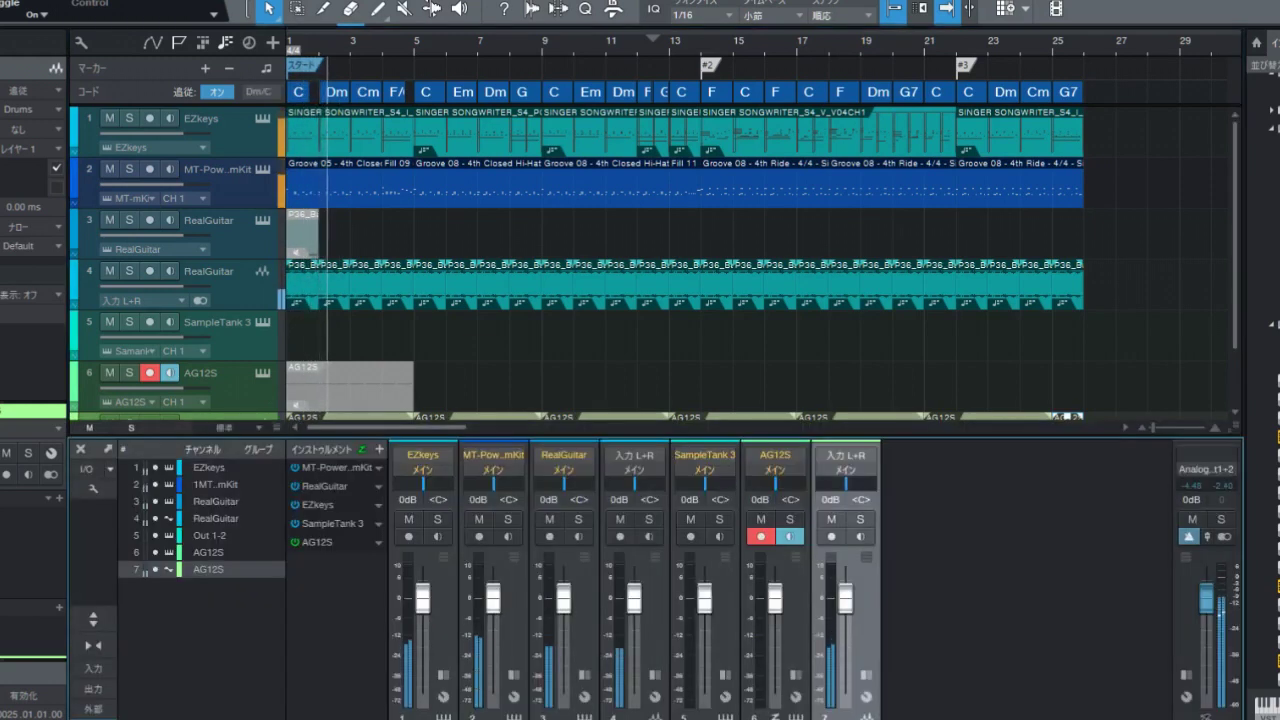
drag(846, 600, 850, 643)
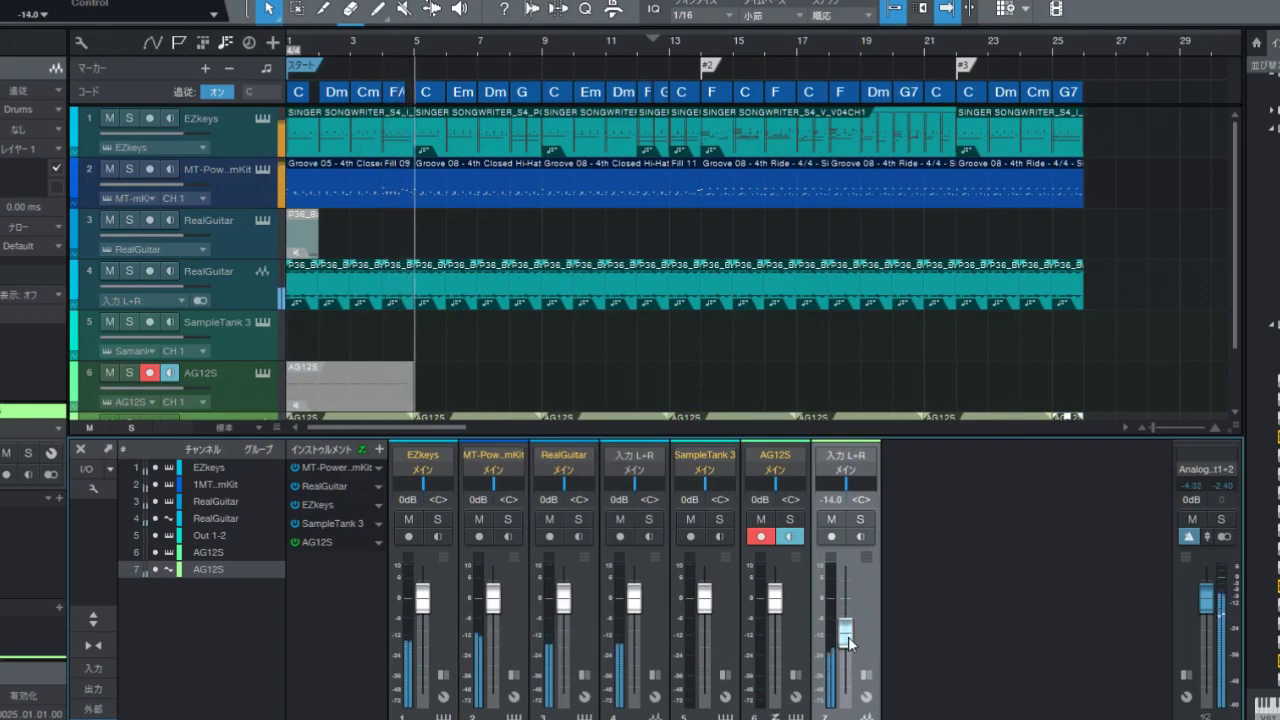
drag(848, 641, 848, 639)
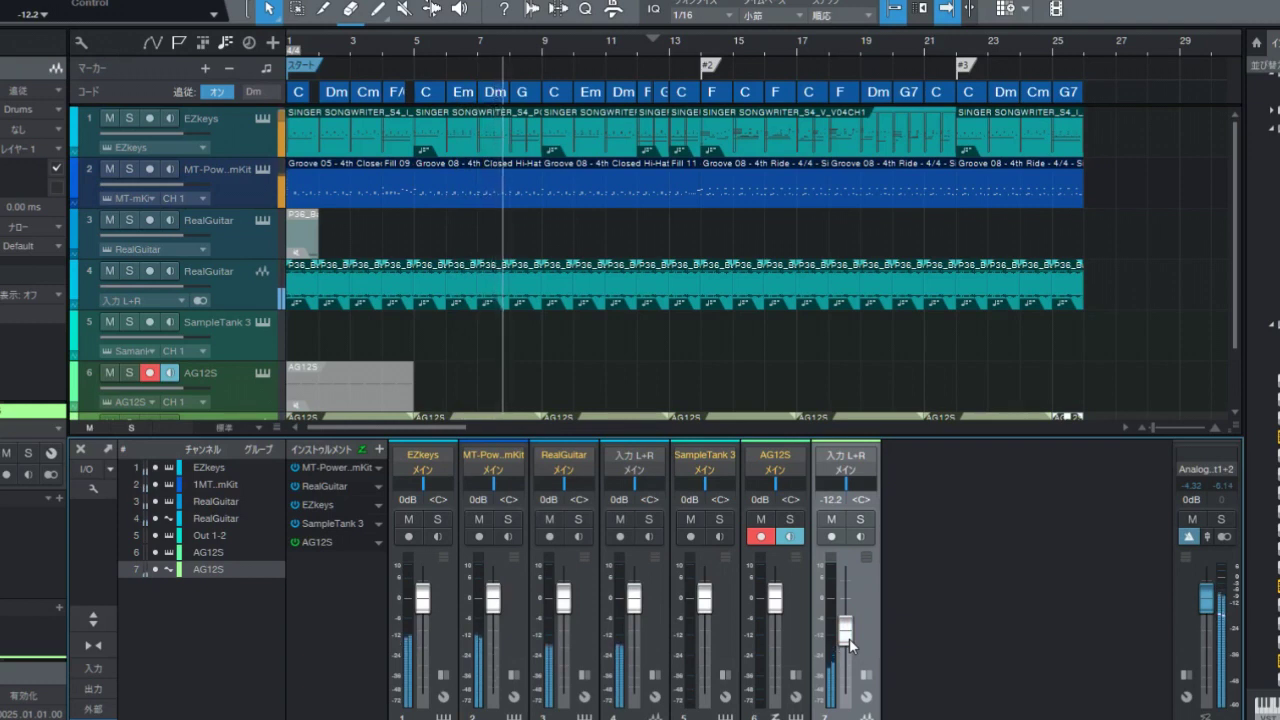
drag(849, 640, 851, 648)
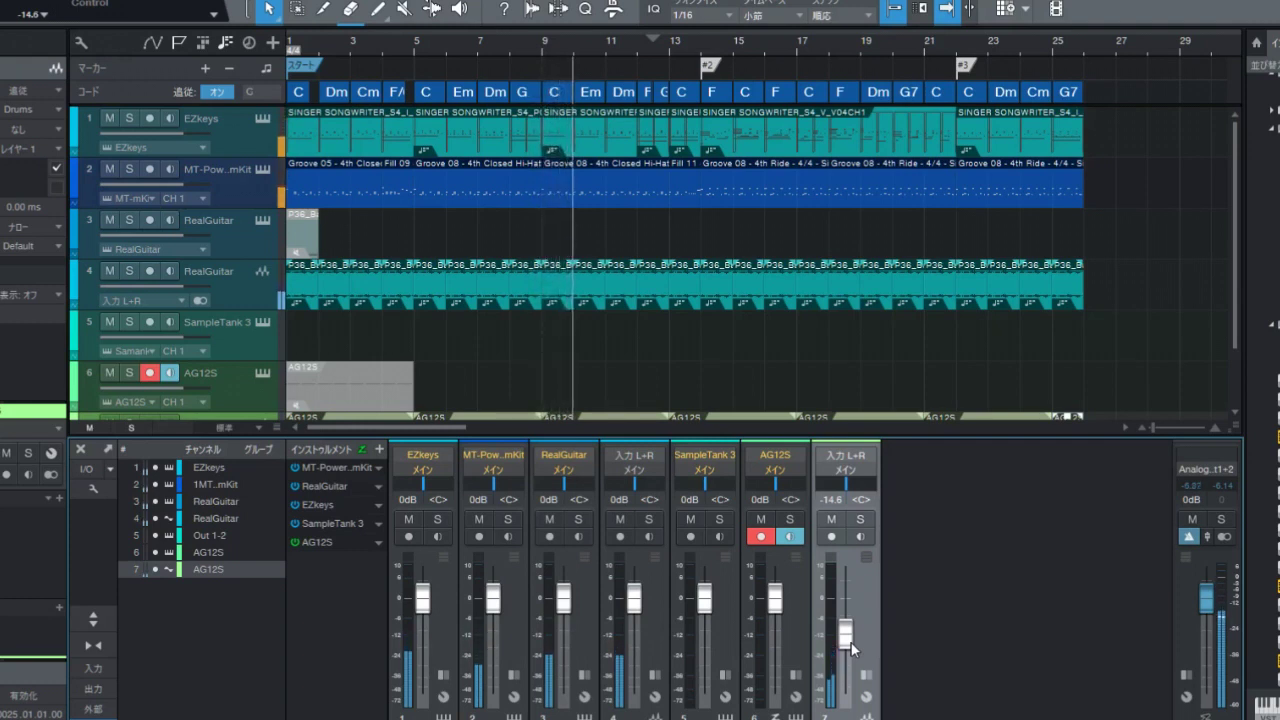
key(space)
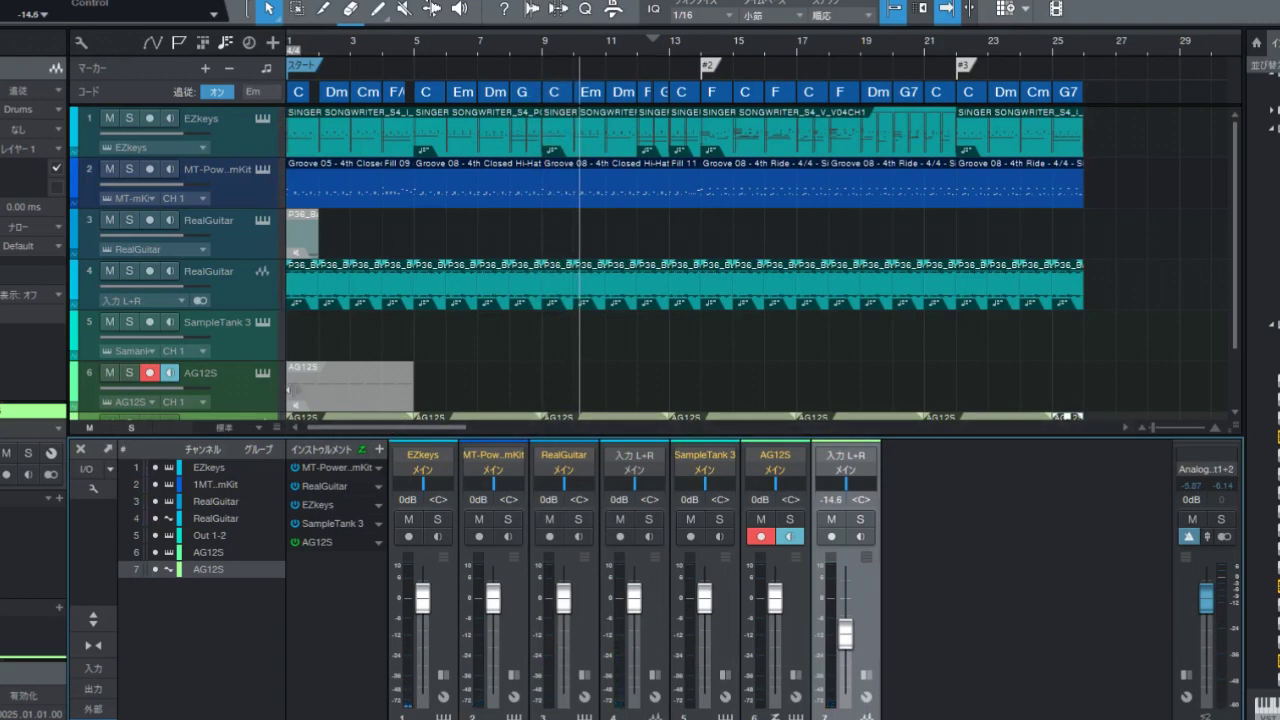
Step: Open SampleTank 3 from its track and load Viola 1 from Strings > Solo Strings > Viola in place of the F-A-T P Bass
click(256, 354)
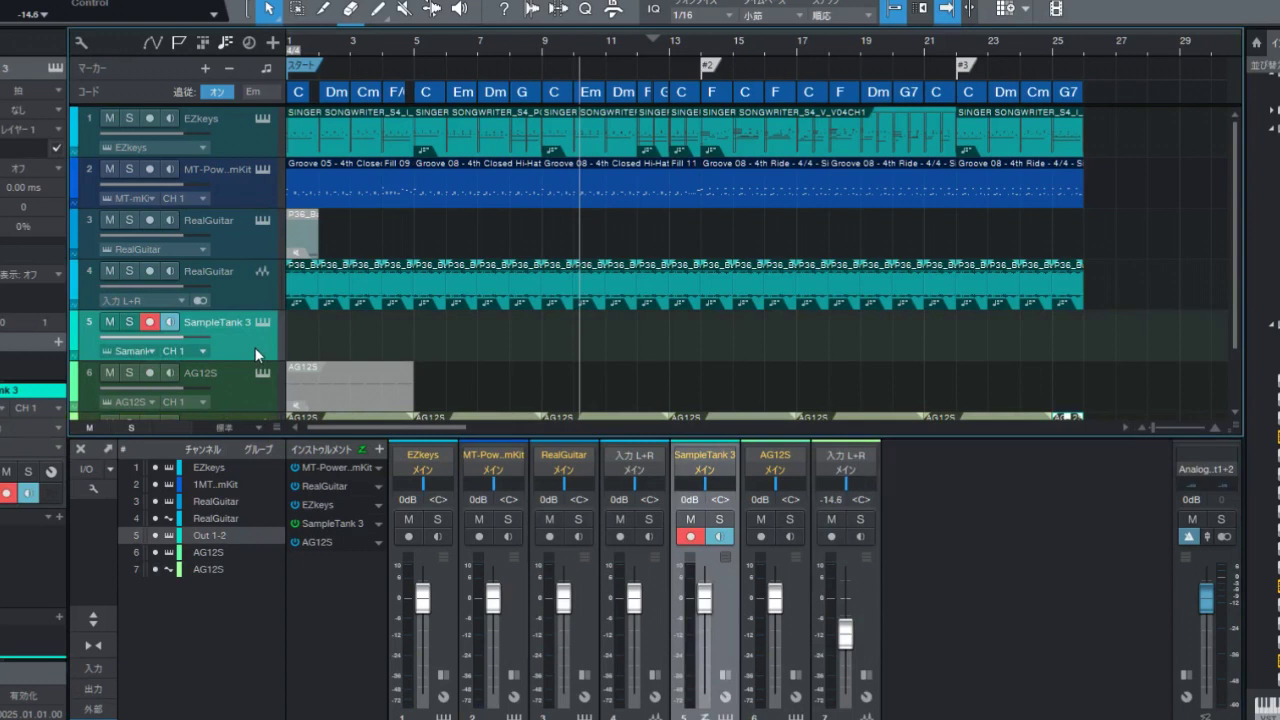
click(263, 322)
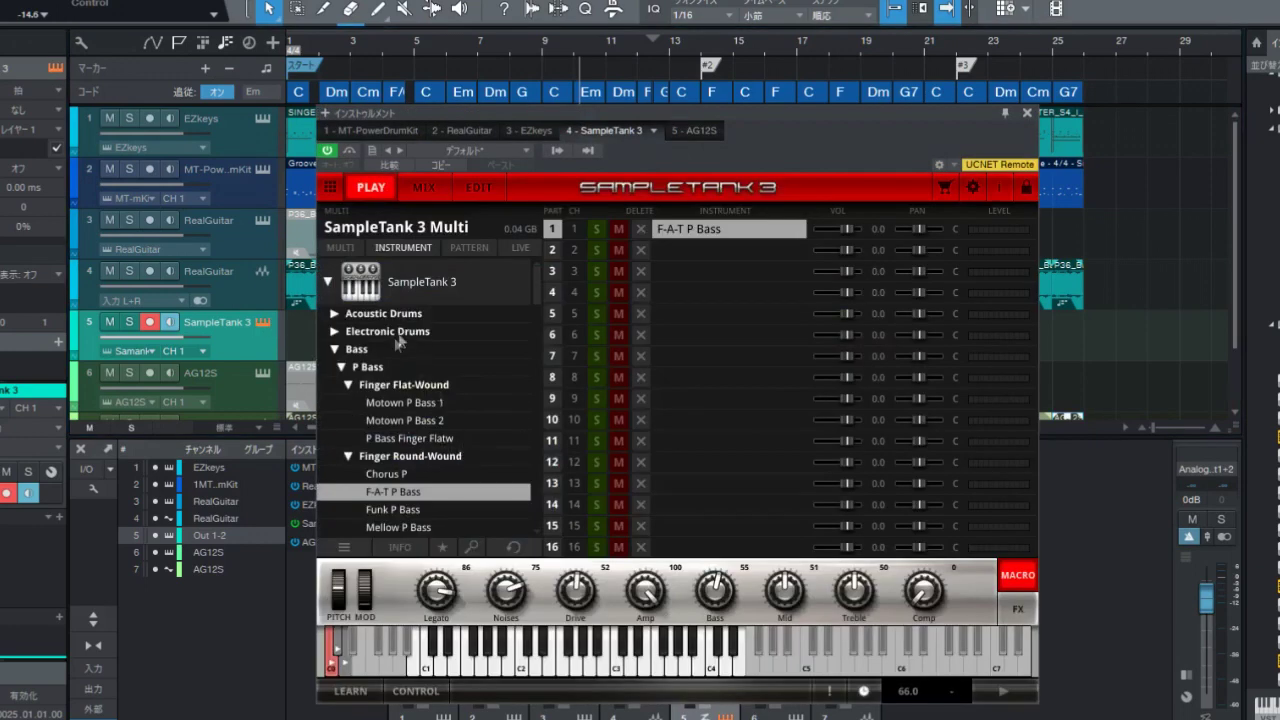
click(334, 350)
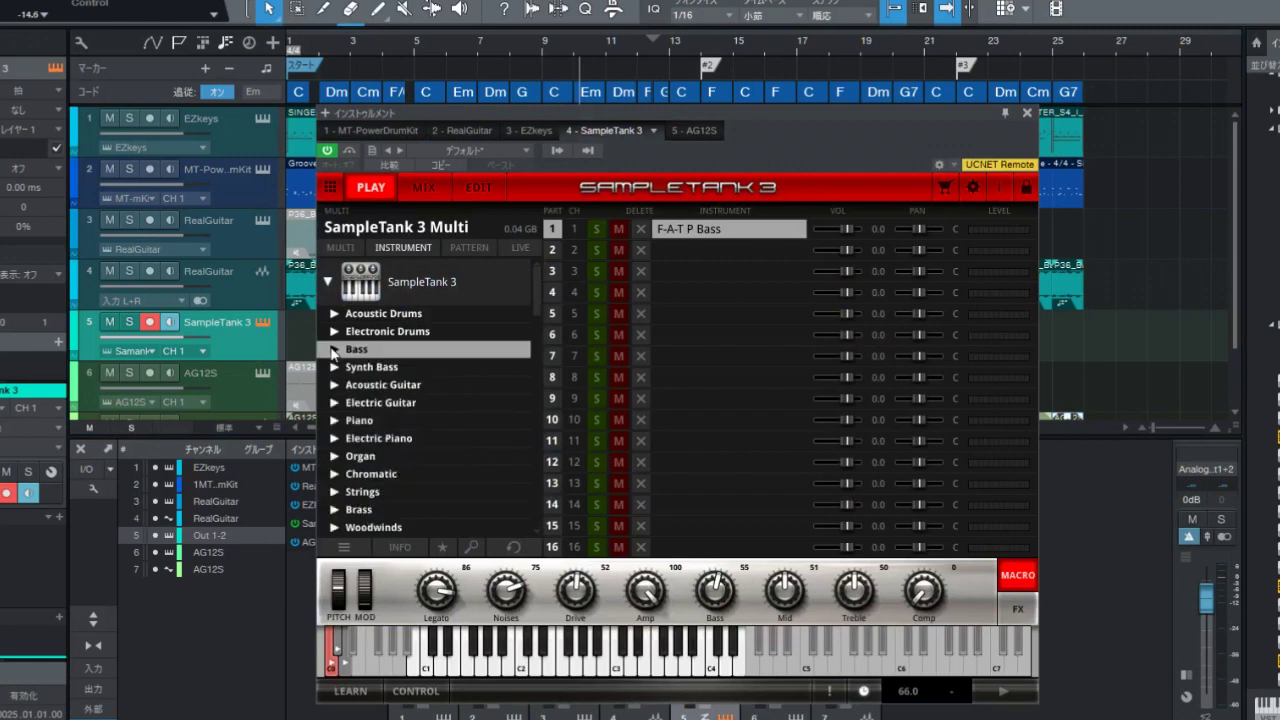
click(334, 491)
scroll(340, 490, down, 1)
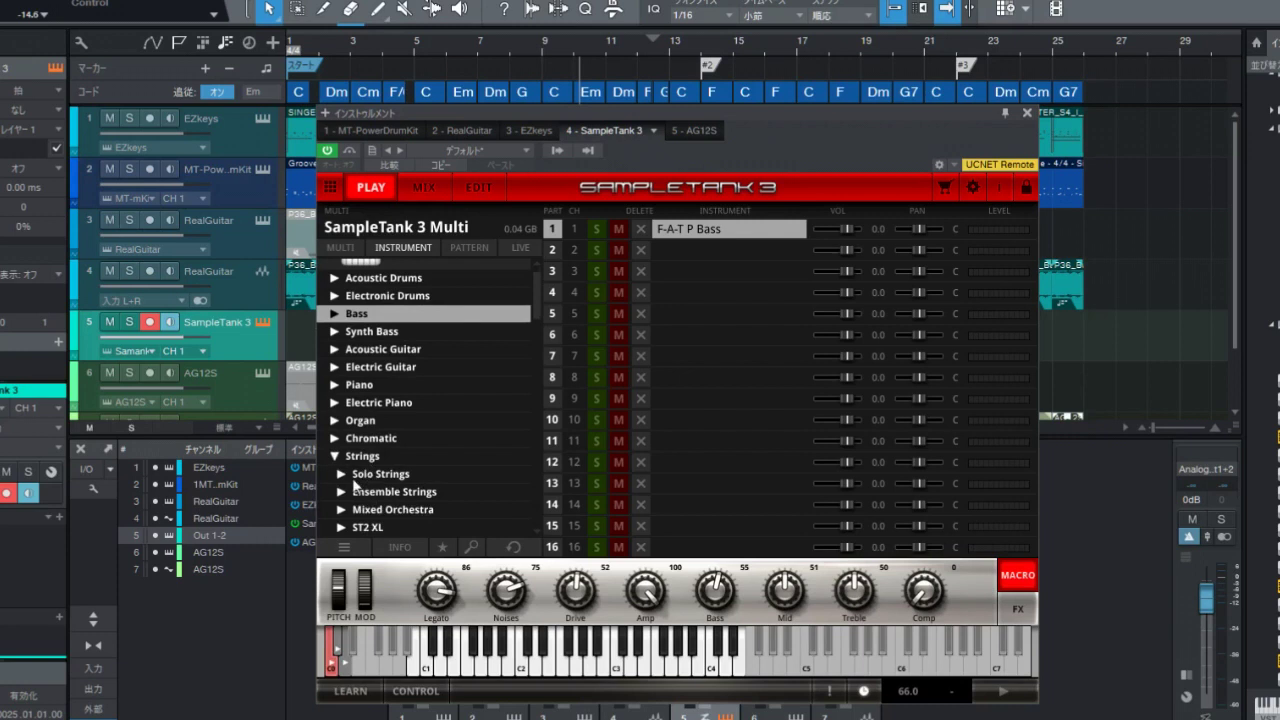
click(355, 478)
click(342, 475)
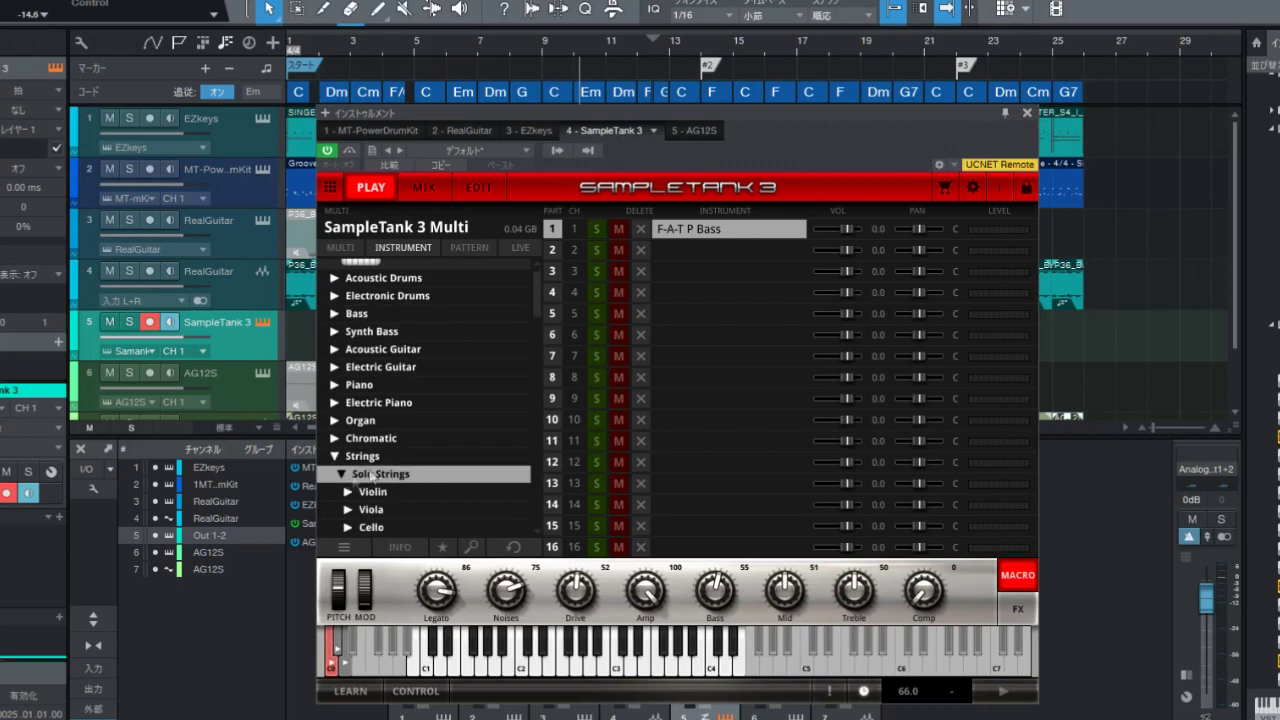
scroll(427, 464, down, 1)
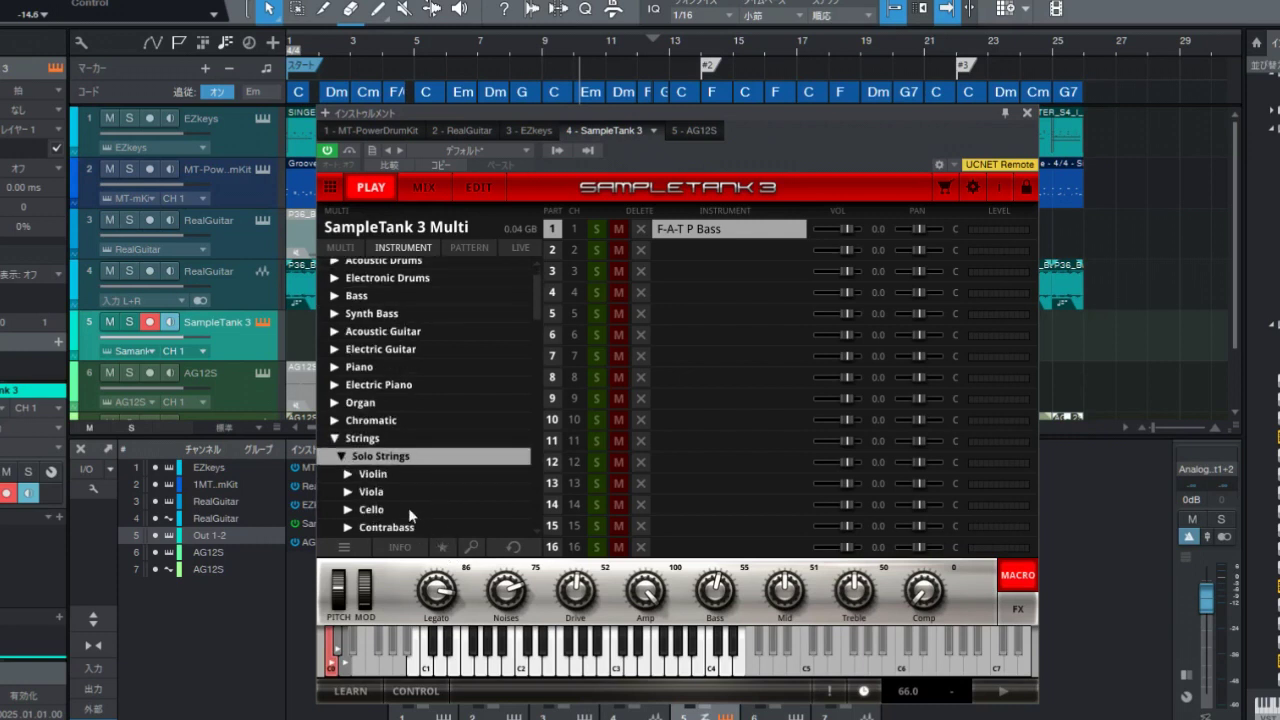
click(351, 499)
click(370, 510)
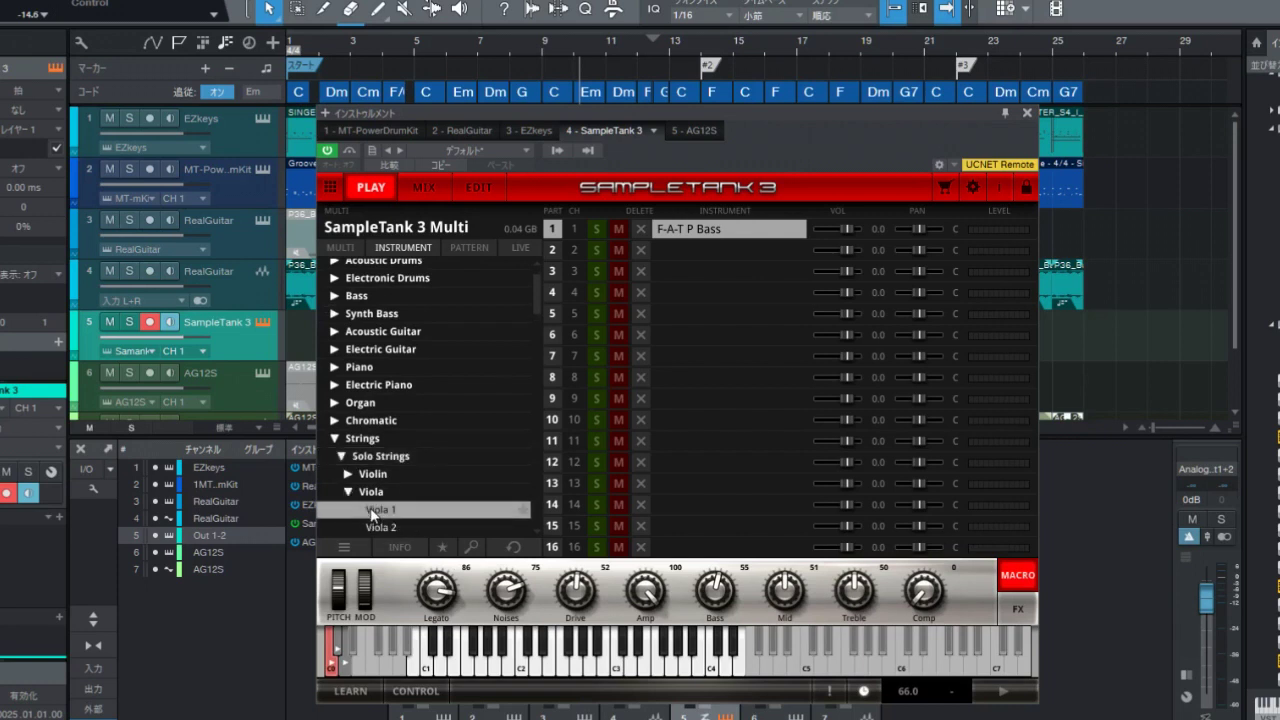
double_click(372, 514)
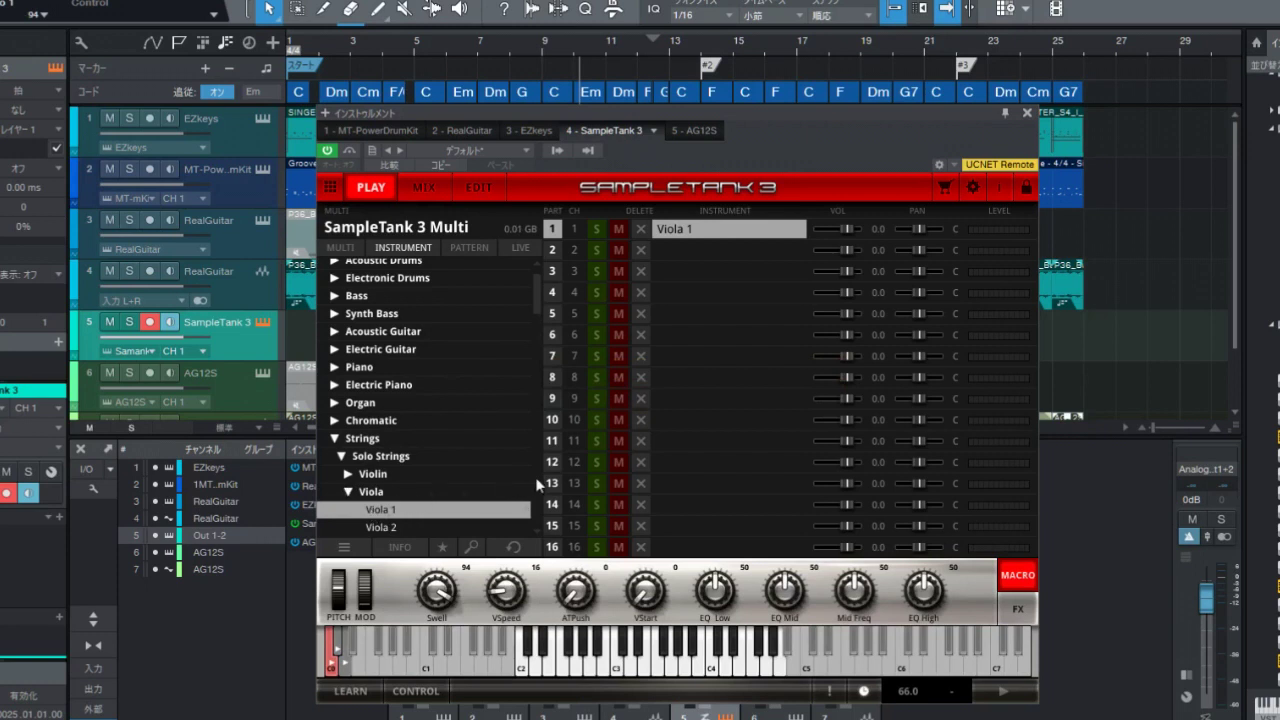
Step: Play several notes on SampleTank 3's keyboard to audition the Viola 1 sound
click(617, 658)
click(603, 660)
click(688, 655)
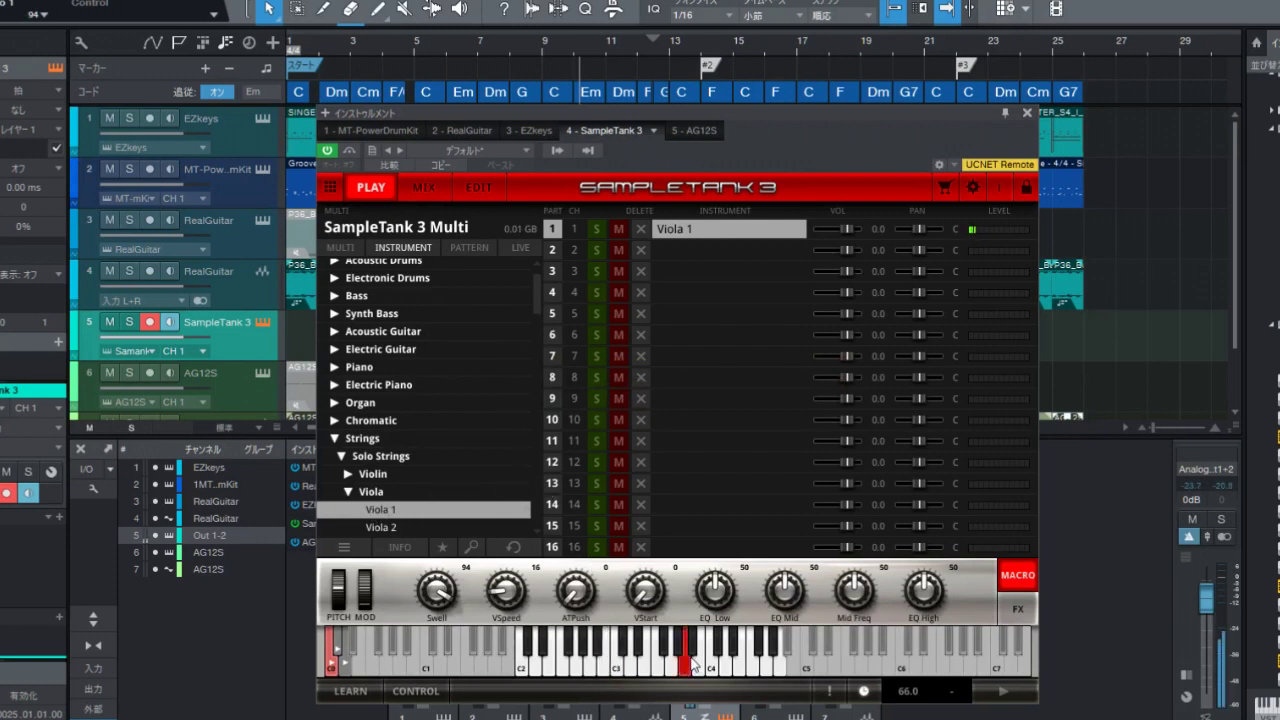
Step: Audition further notes of Viola 1 across SampleTank 3's on-screen keyboard, from the C2 octave up to around C4
click(725, 652)
click(692, 655)
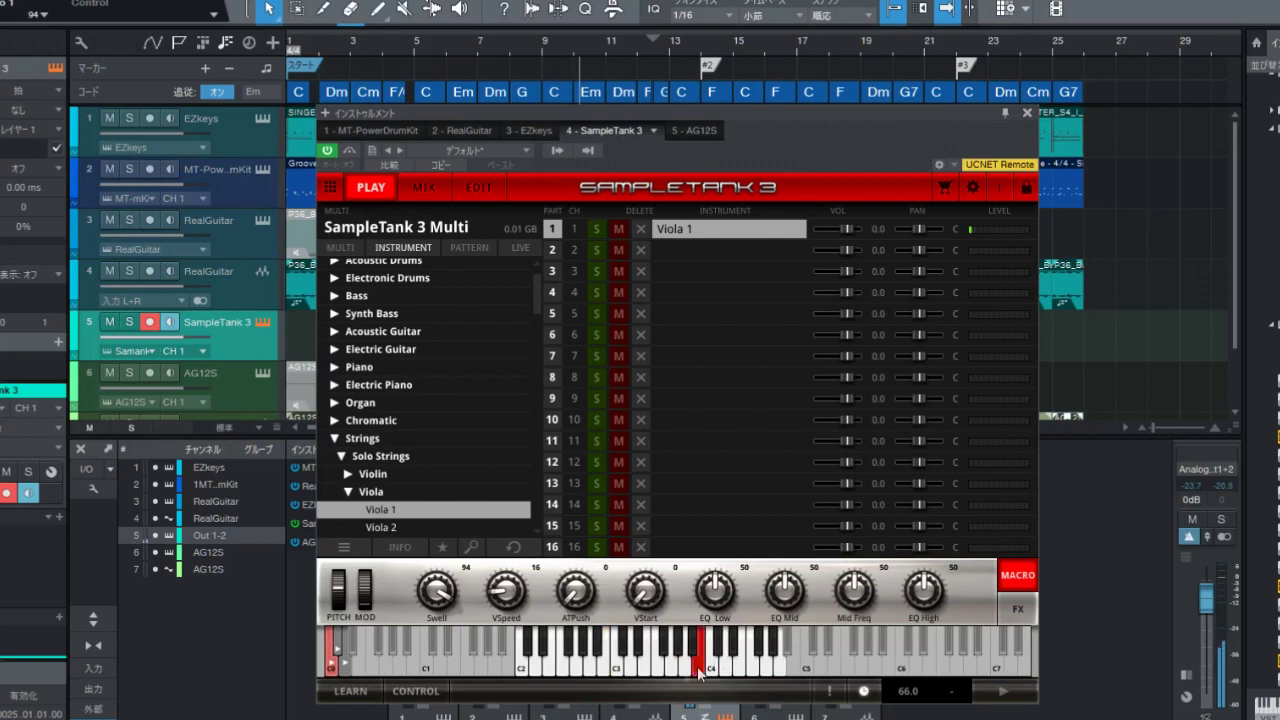
click(564, 655)
click(616, 660)
click(630, 660)
click(630, 660)
click(616, 660)
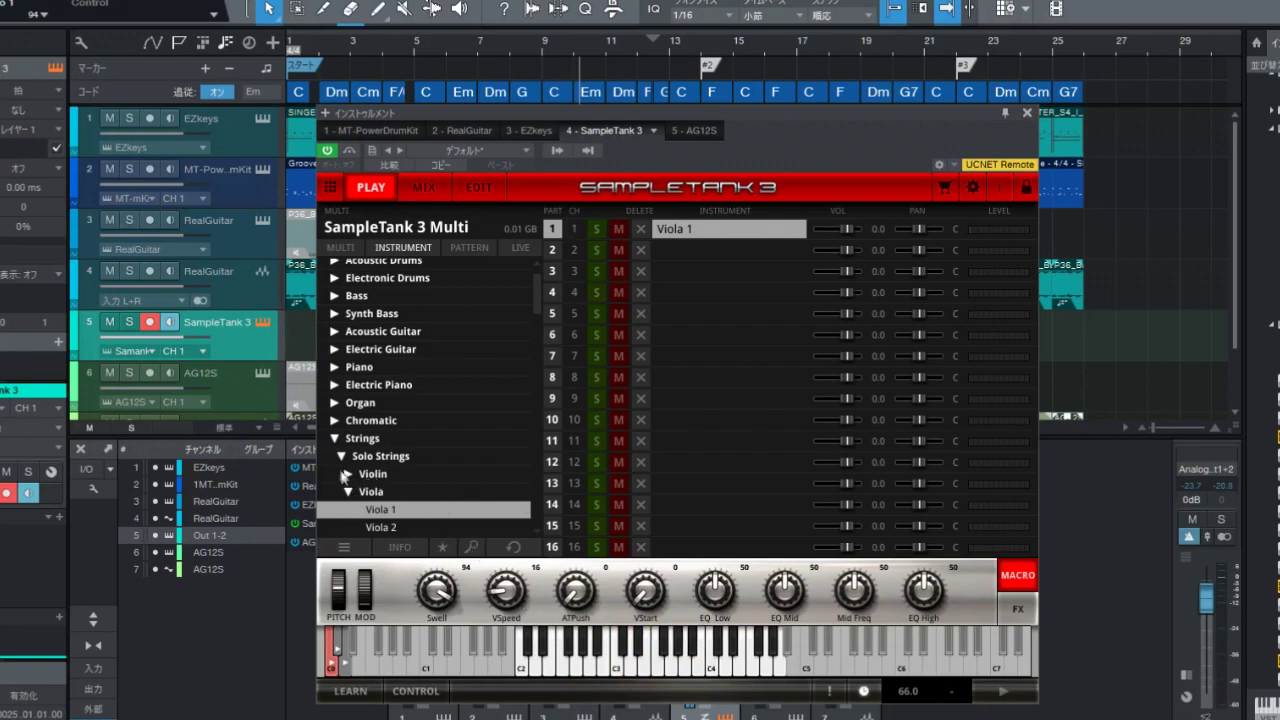
Step: Load Violin 1 from Solo Strings > Violin in place of Viola 1 and close the instrument window
click(346, 474)
double_click(380, 494)
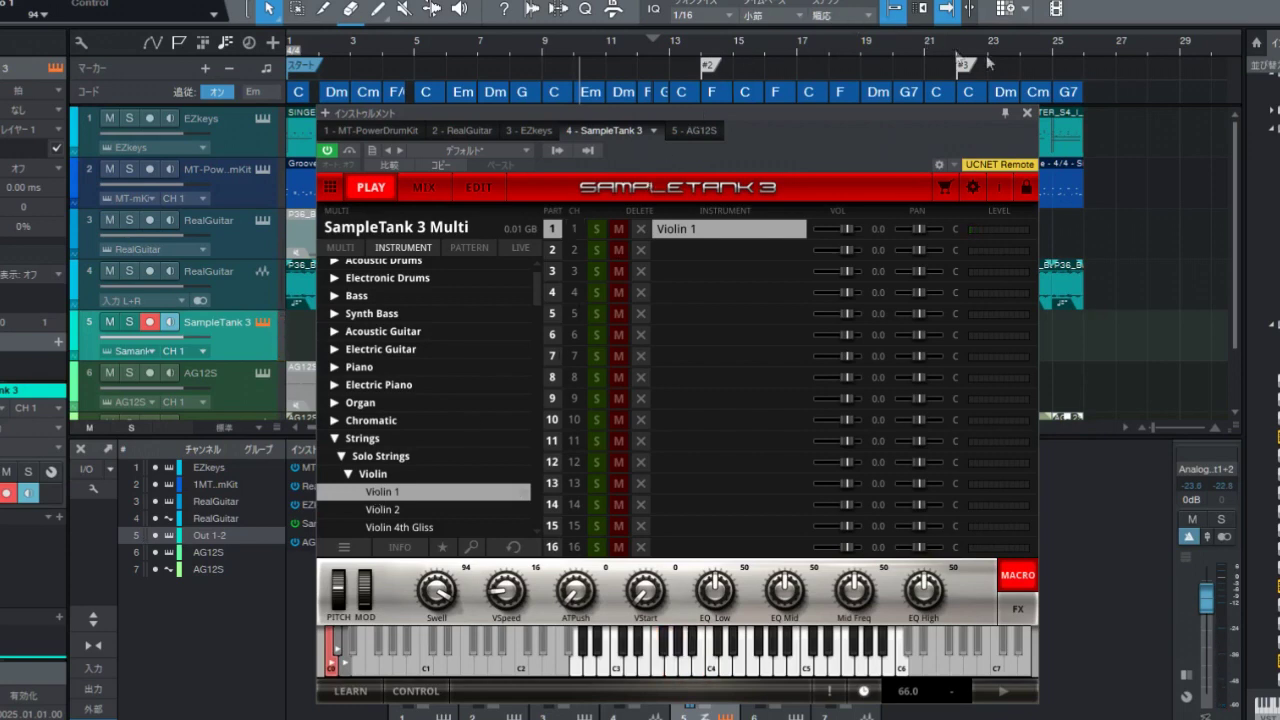
click(1027, 113)
Step: Record an improvised violin melody on the SampleTank 3 track from bar 1 to bar 5
scroll(213, 333, down, 3)
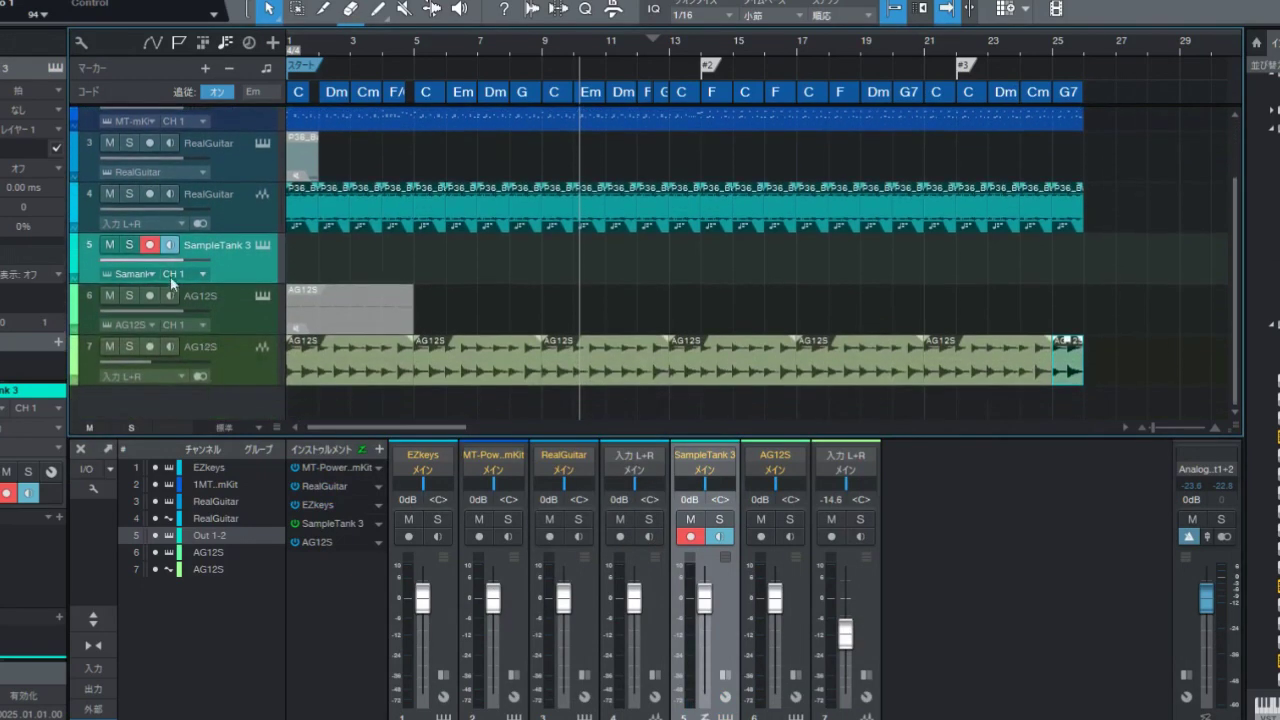
scroll(265, 312, up, 2)
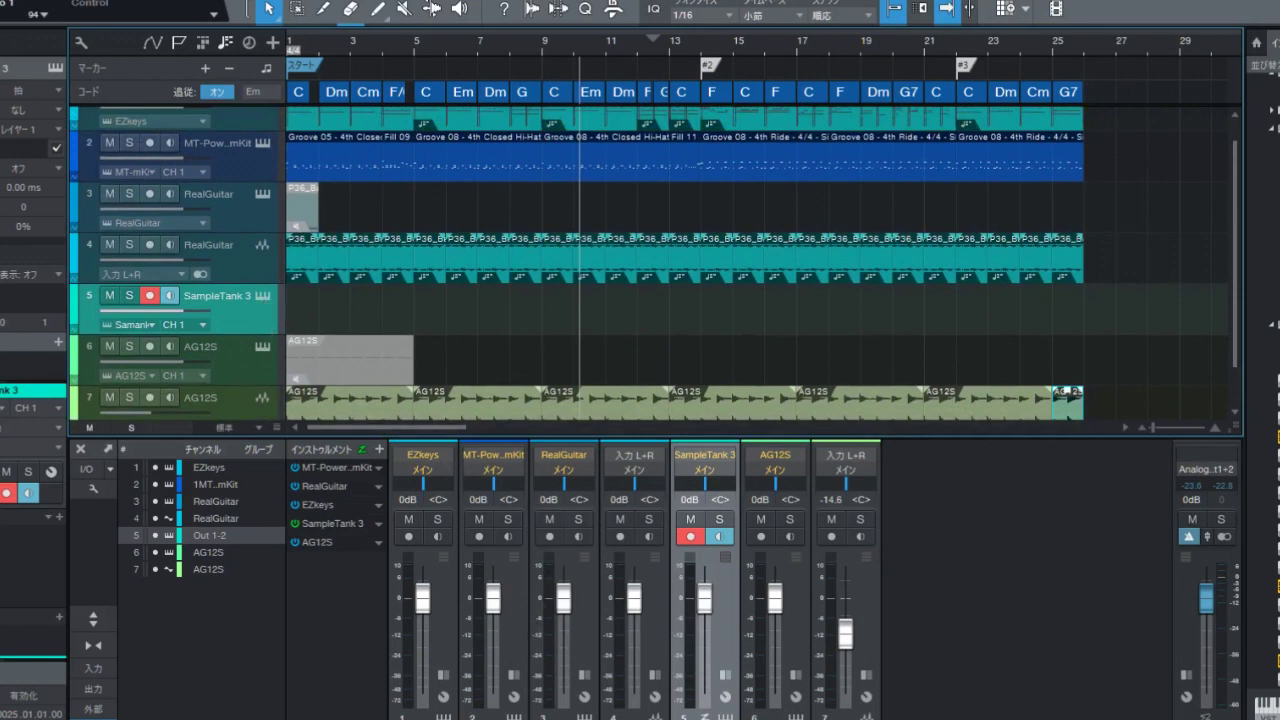
key(space)
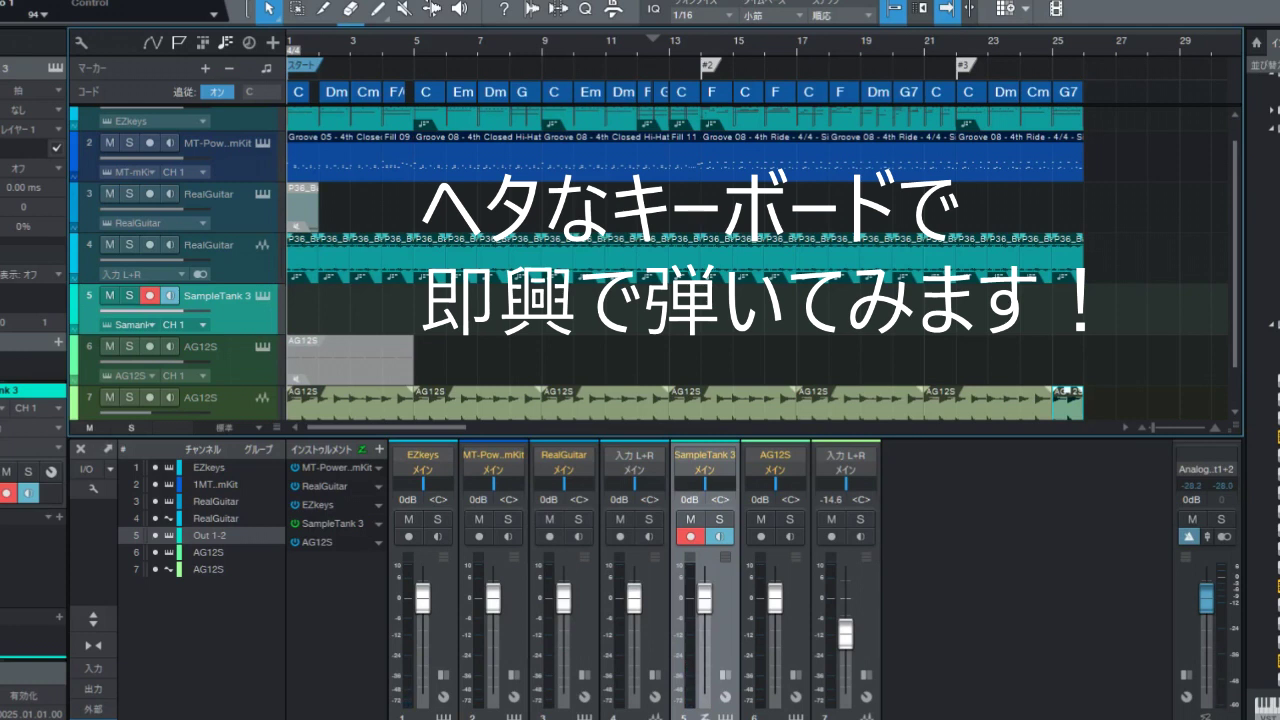
key(KP_Multiply)
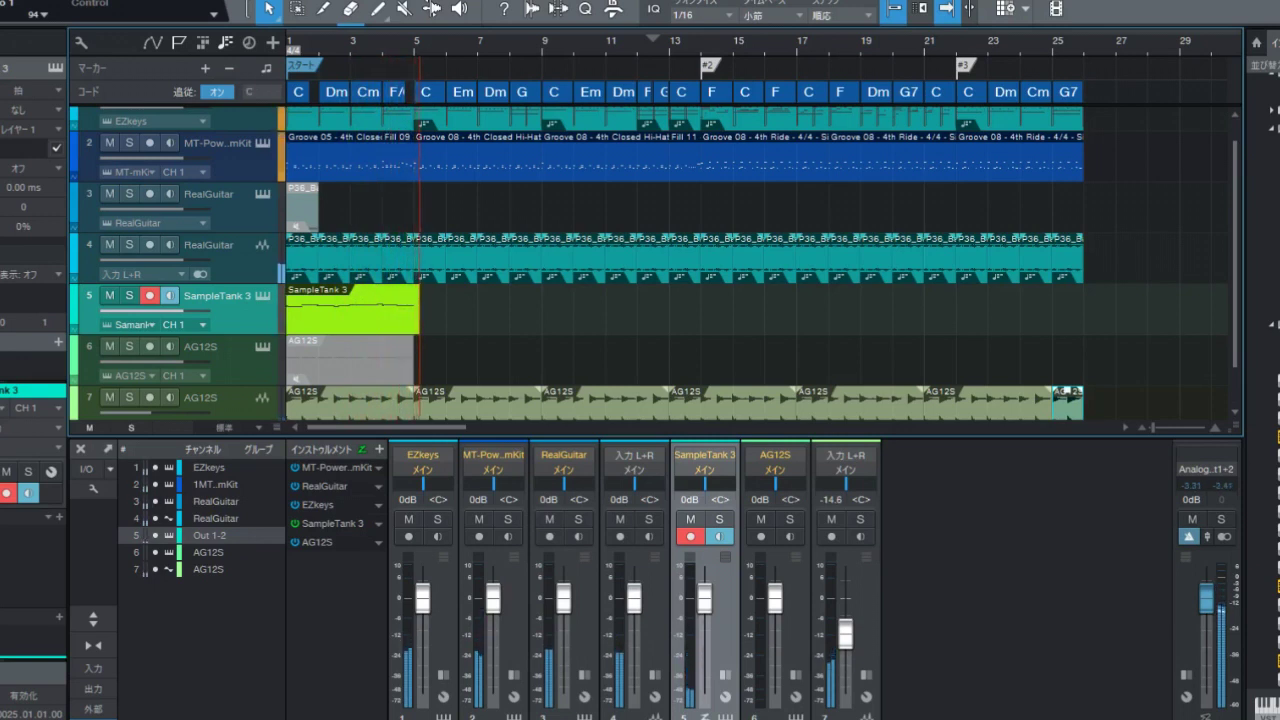
key(space)
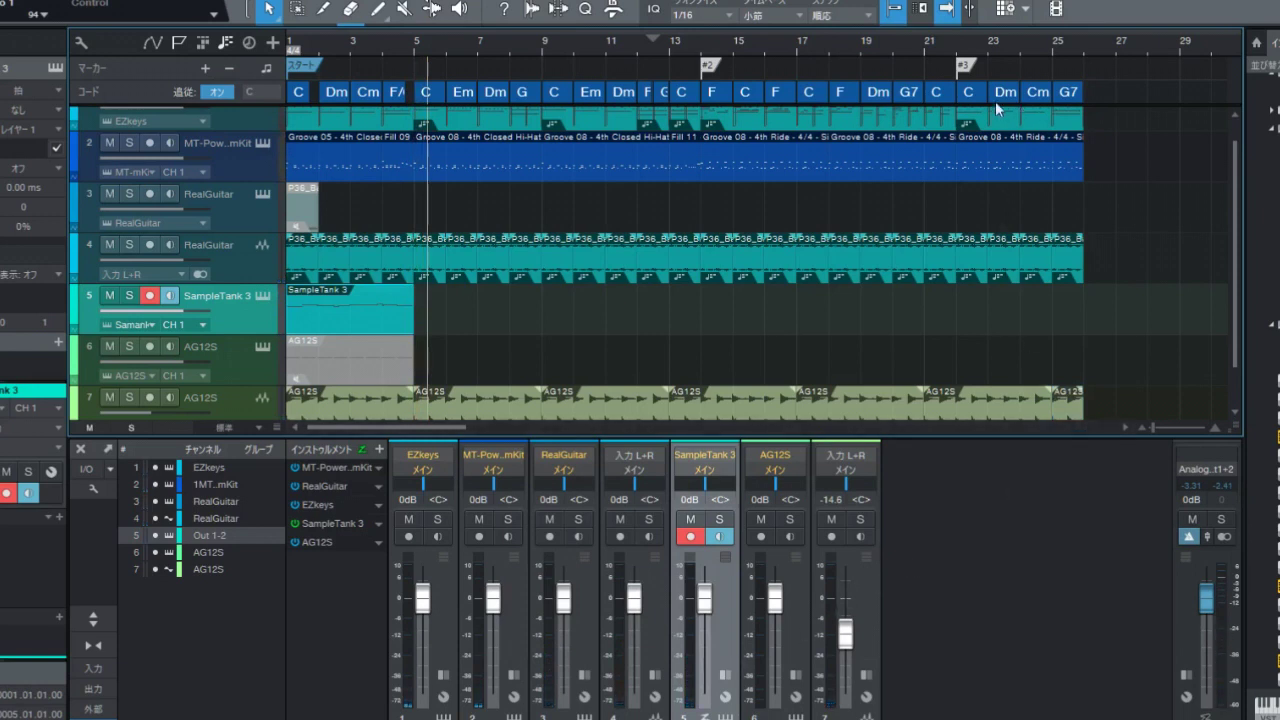
Step: Record a second violin phrase on the SampleTank 3 track from marker #3 at bar 22 to bar 26
click(955, 50)
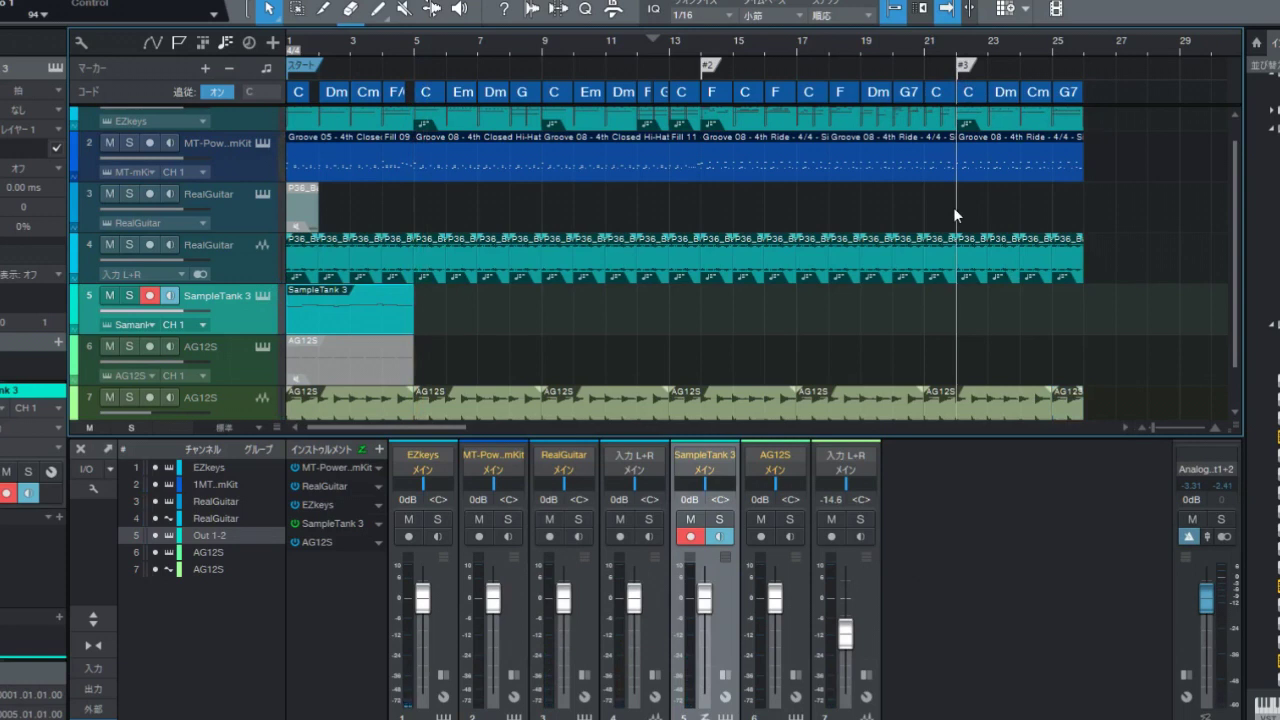
key(KP_Multiply)
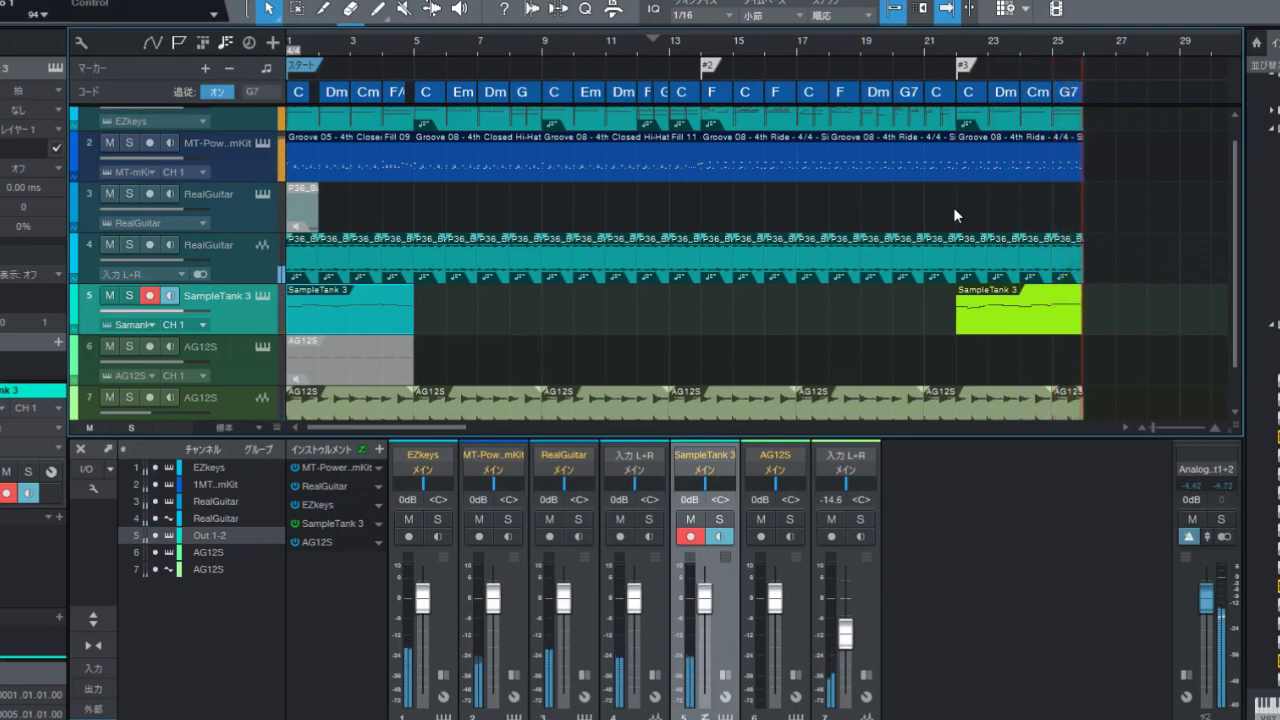
key(space)
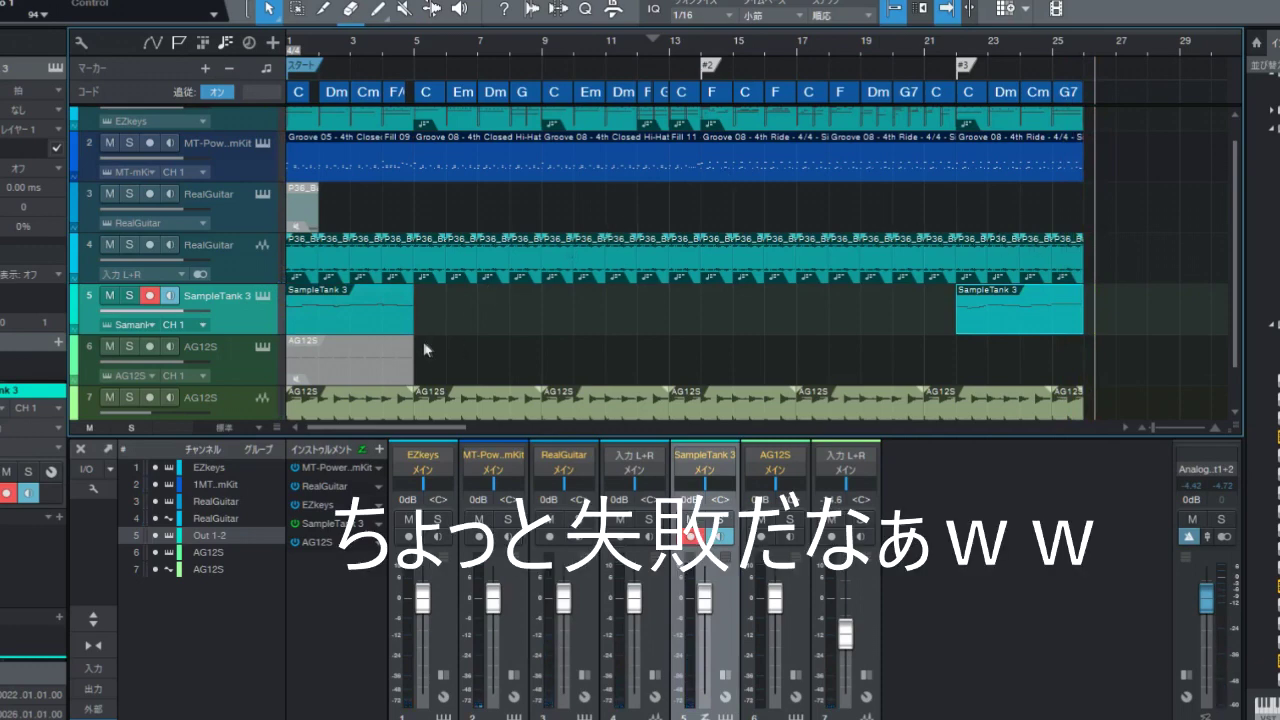
Step: Open the first SampleTank 3 event in the note editor and delete the short stray D4 notes at bars 1 and 4
double_click(351, 306)
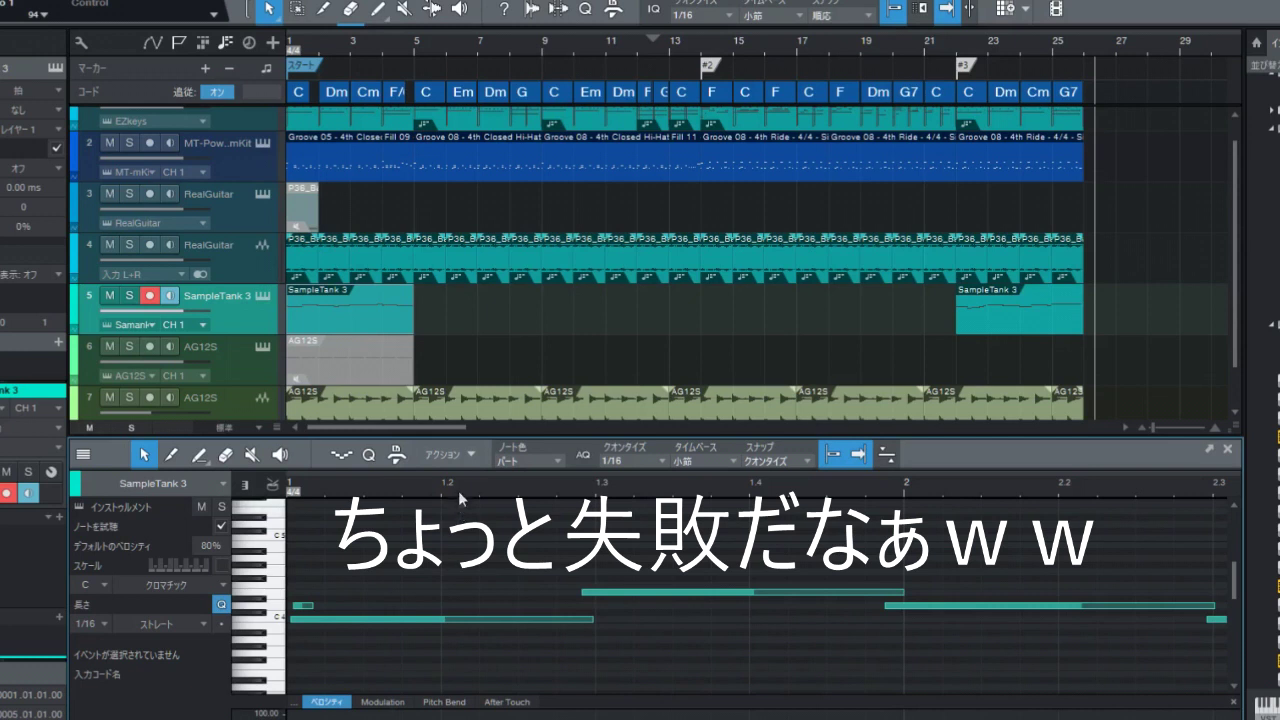
drag(454, 492, 464, 457)
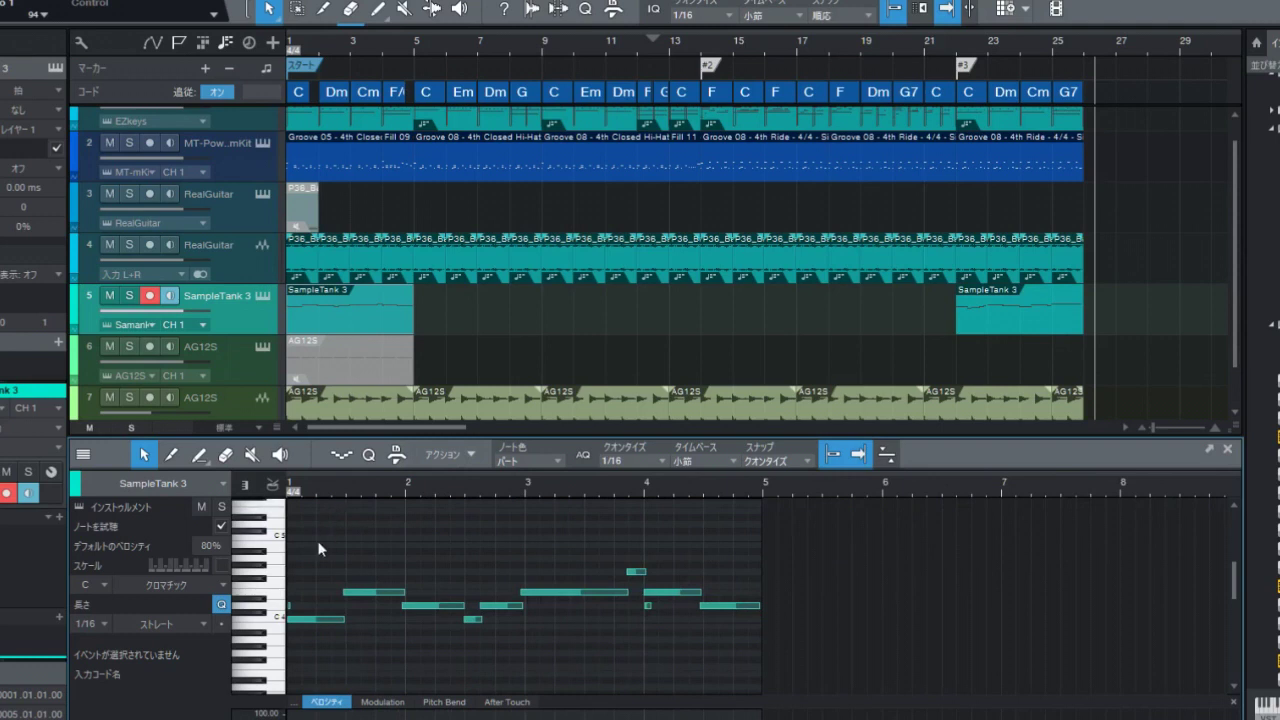
click(291, 609)
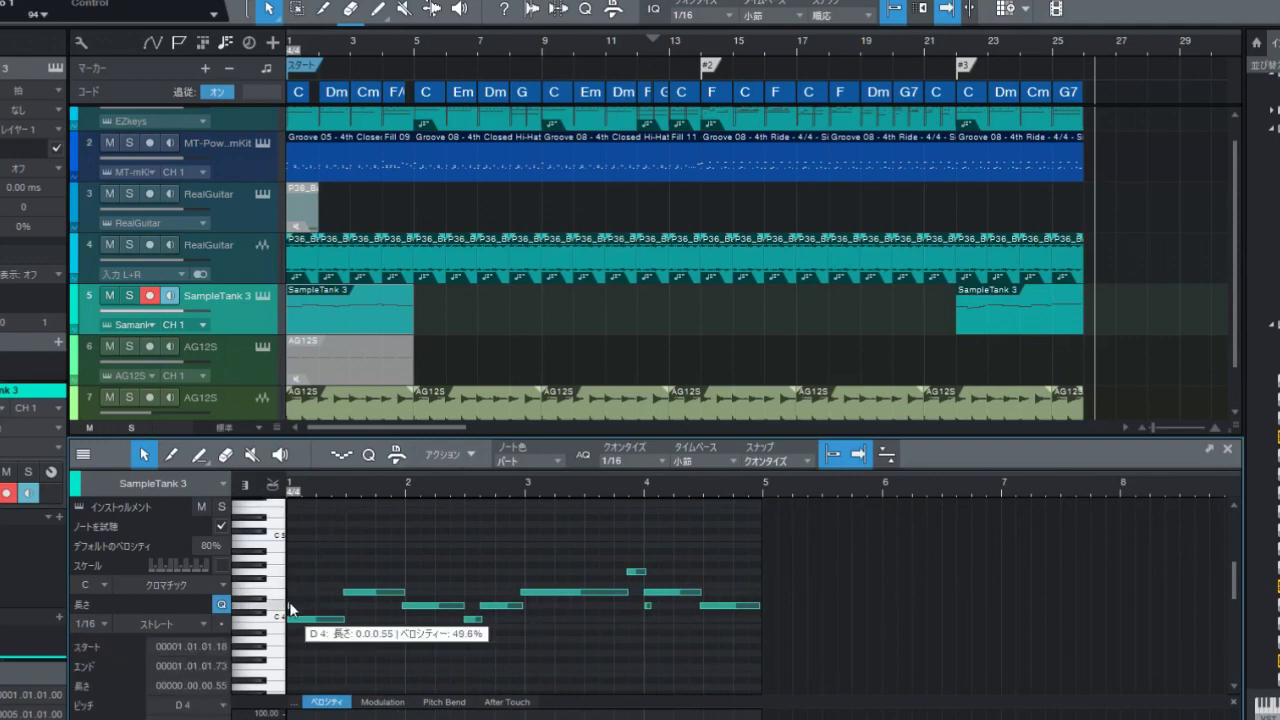
key(Right)
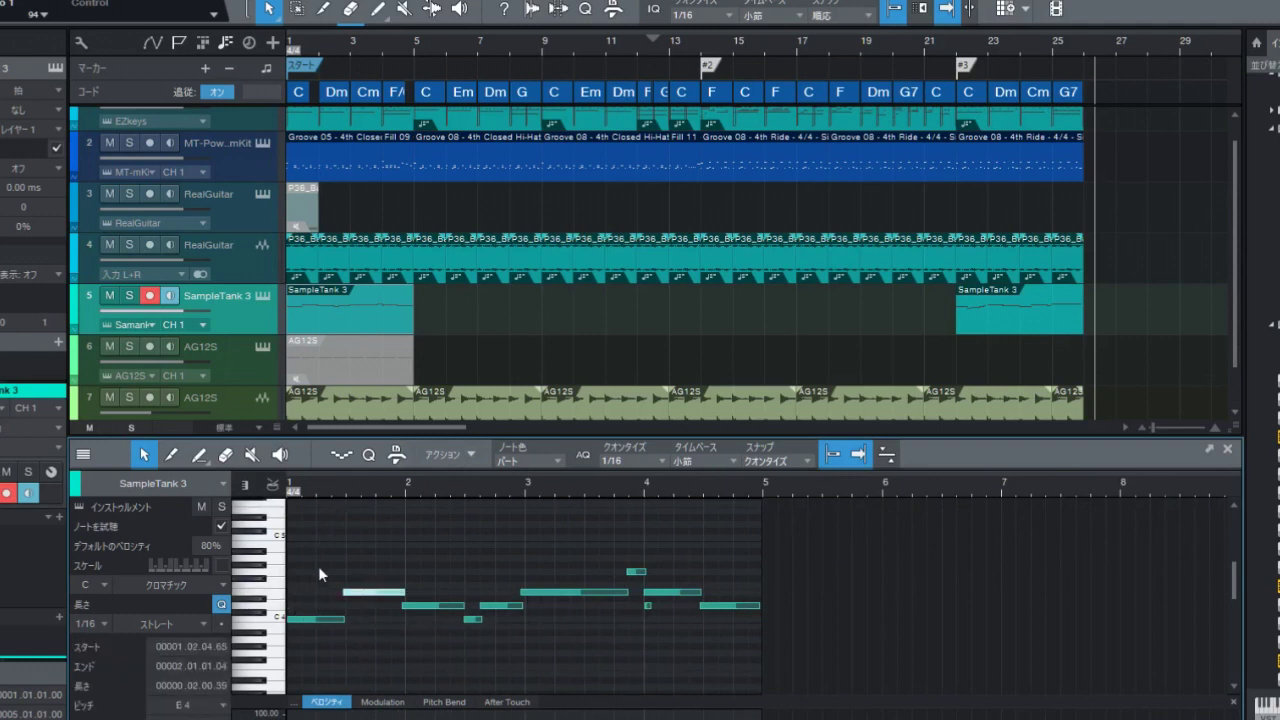
key(space)
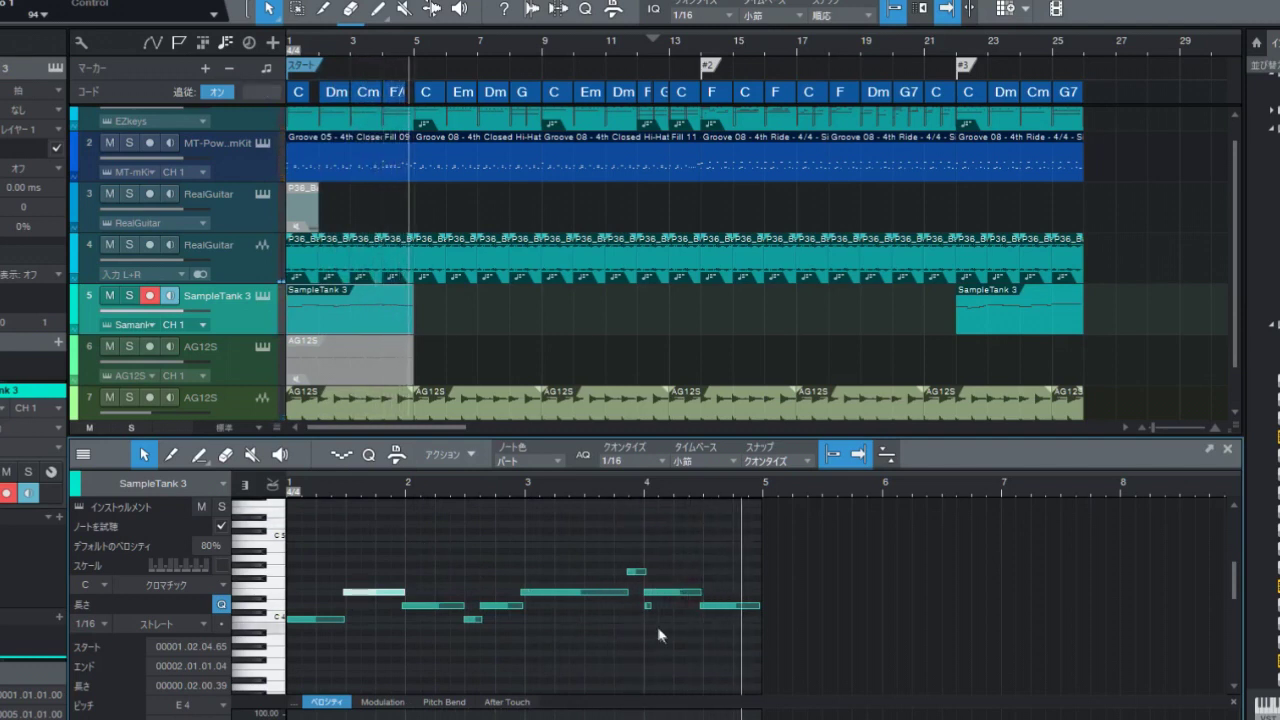
drag(649, 608, 648, 619)
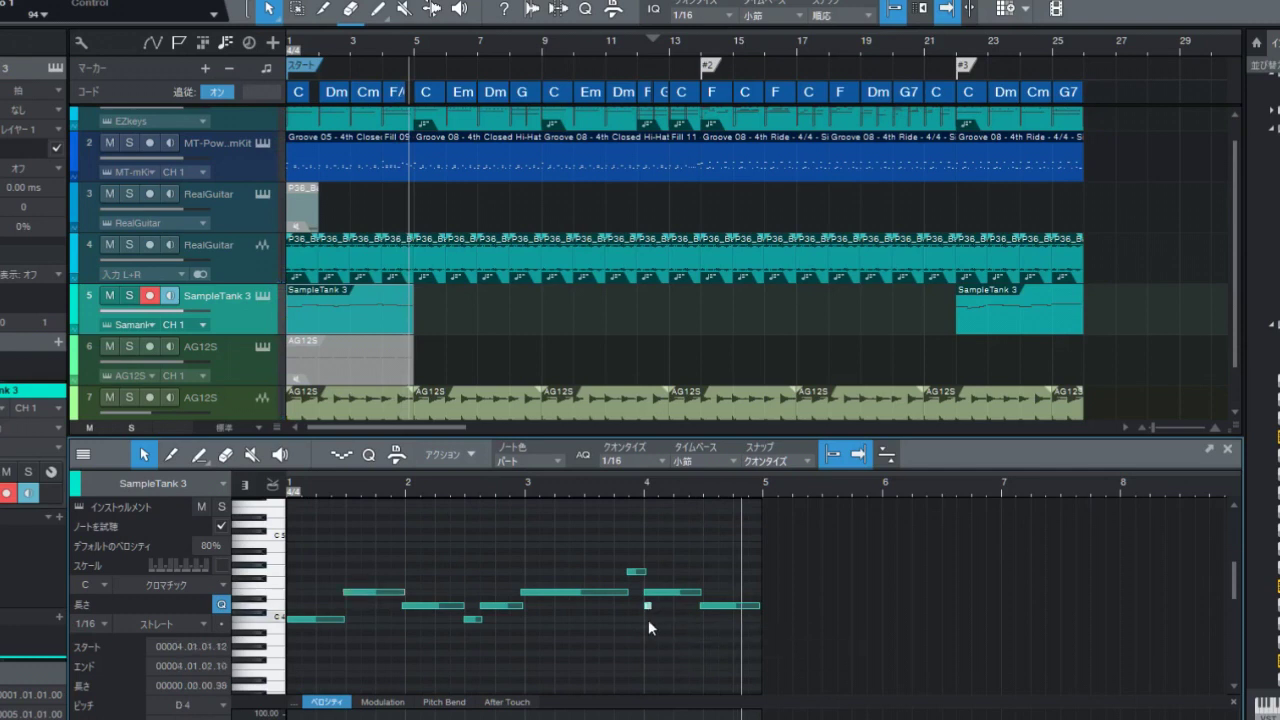
Step: Quantize all notes of the first SampleTank 3 event to a straight 1/8 grid
drag(800, 535, 258, 663)
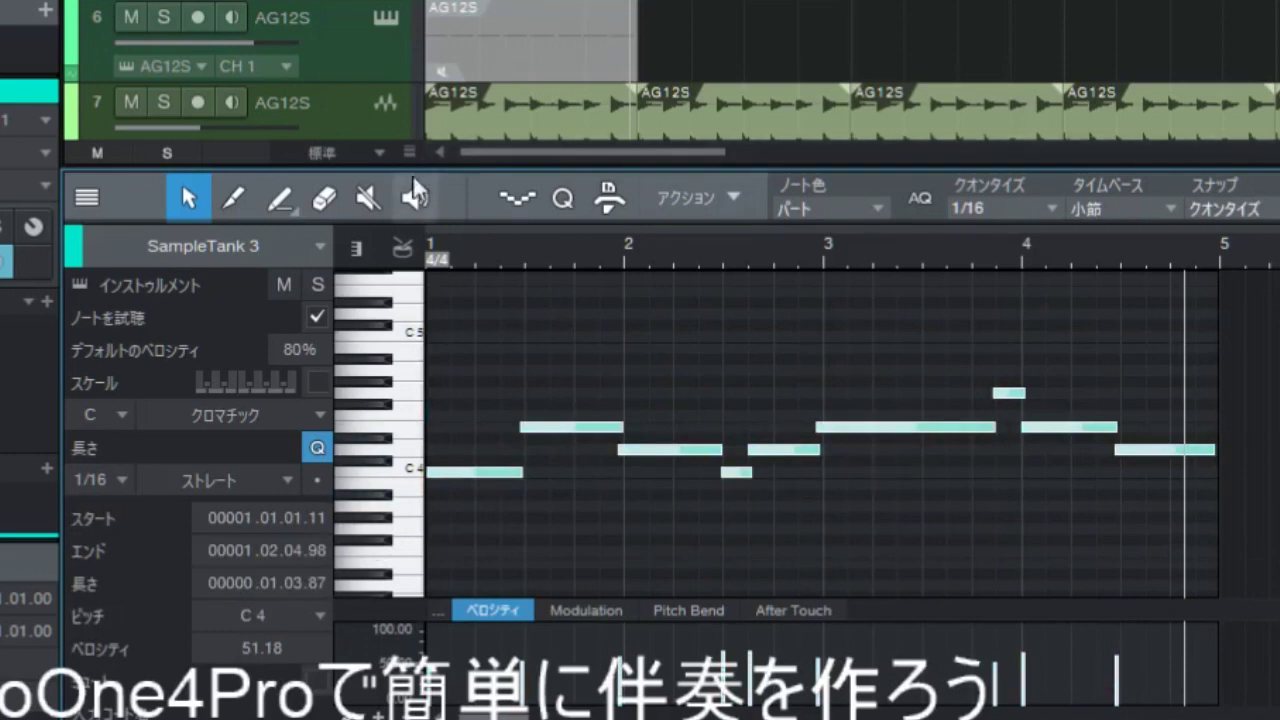
click(564, 199)
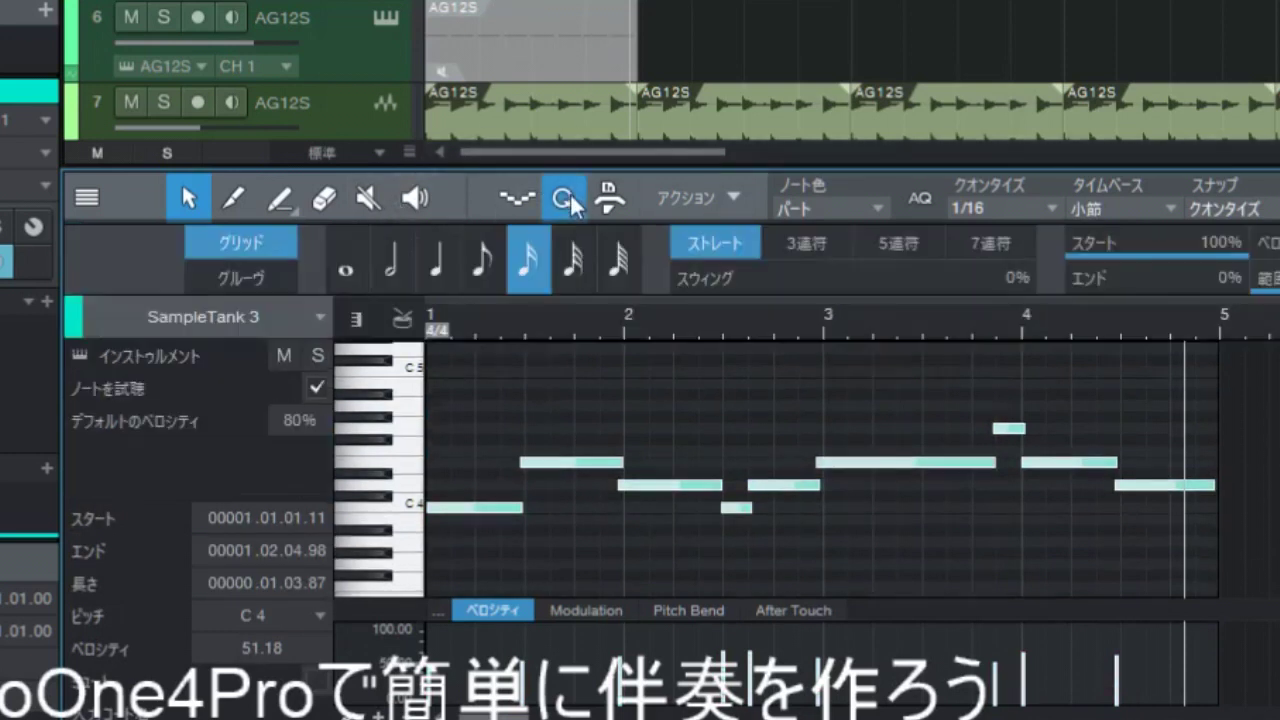
click(485, 266)
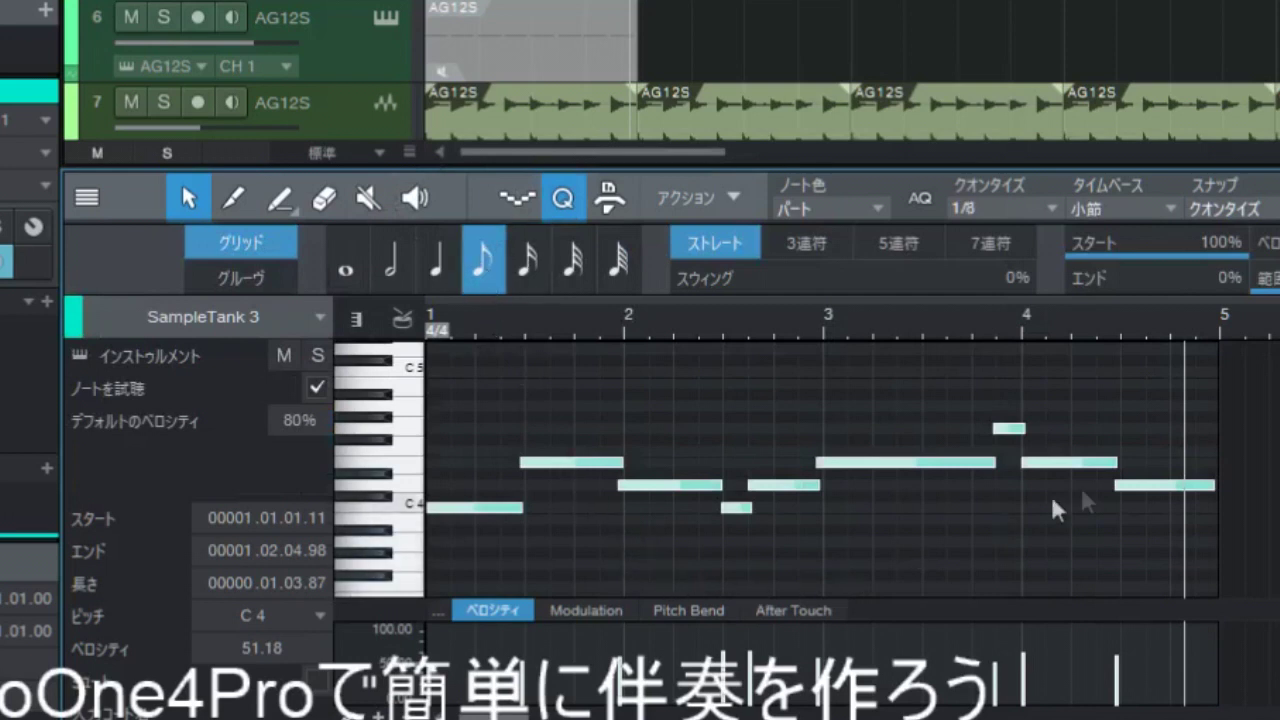
drag(1275, 402, 400, 560)
key(q)
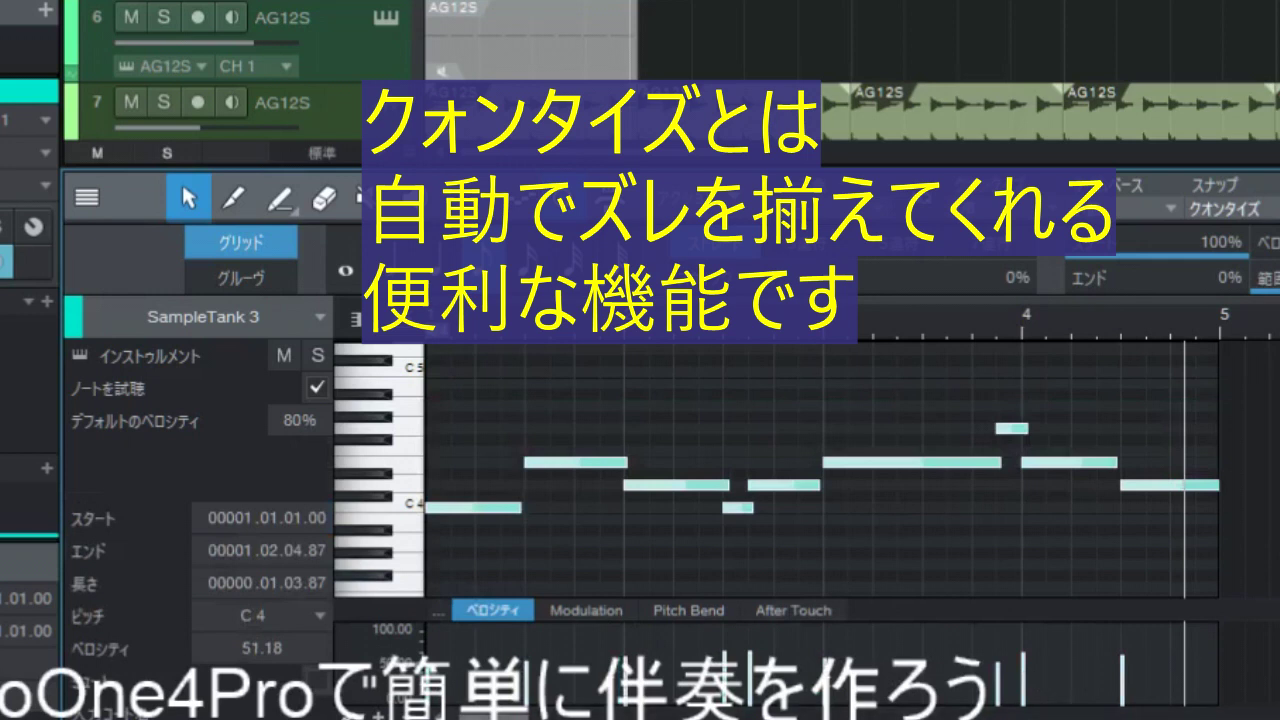
Step: Play back the quantized phrase and raise the velocity of all its notes
key(space)
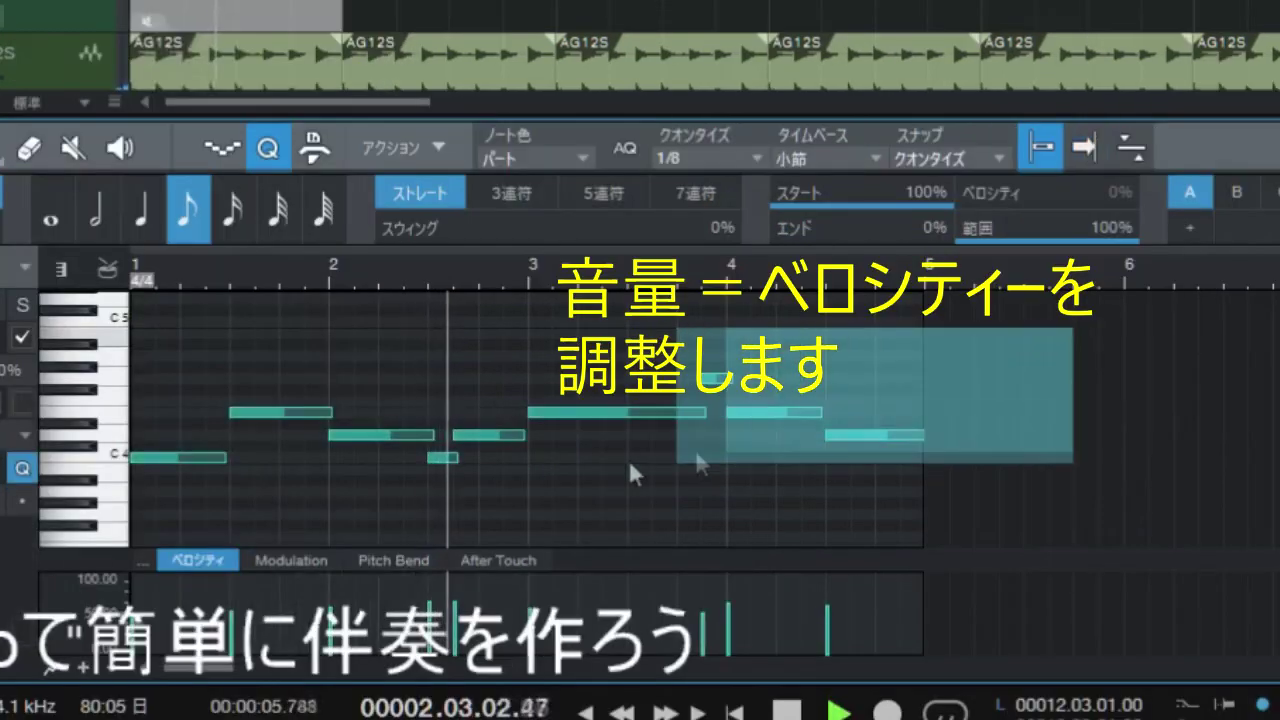
drag(697, 458, 125, 545)
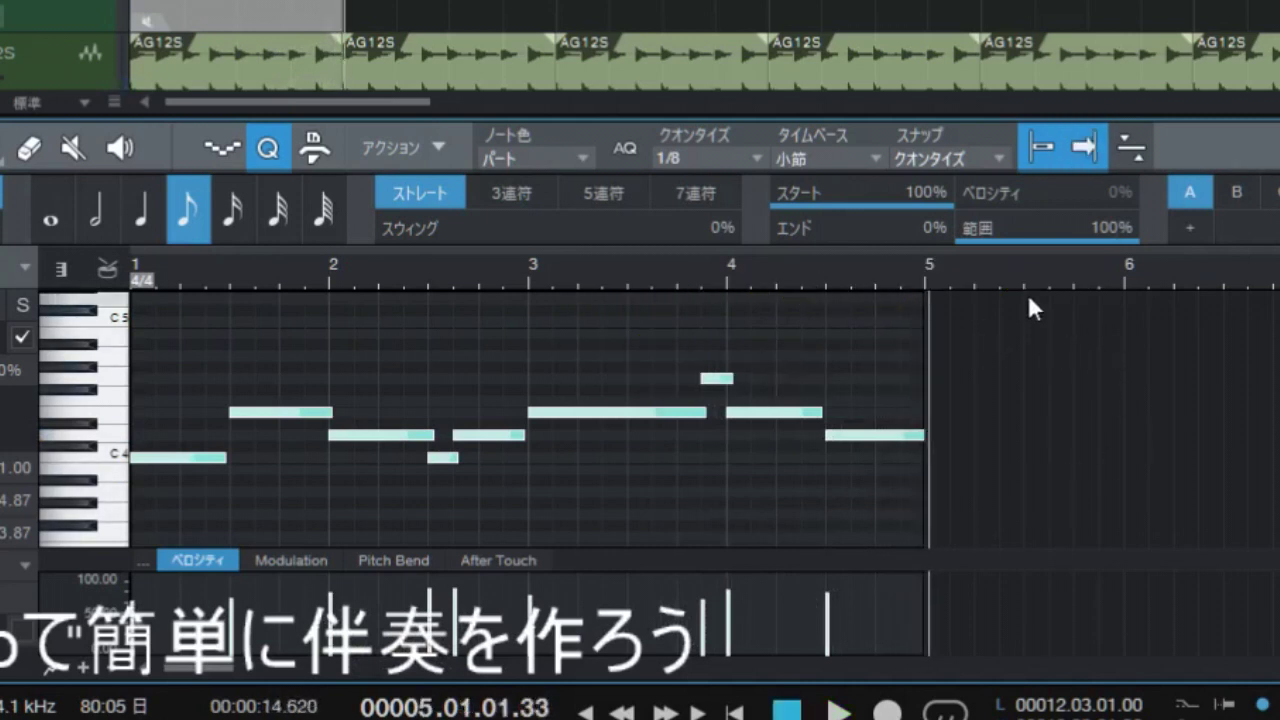
Step: Listen to the second SampleTank 3 phrase in the note editor from around the start of bar 22
key(z)
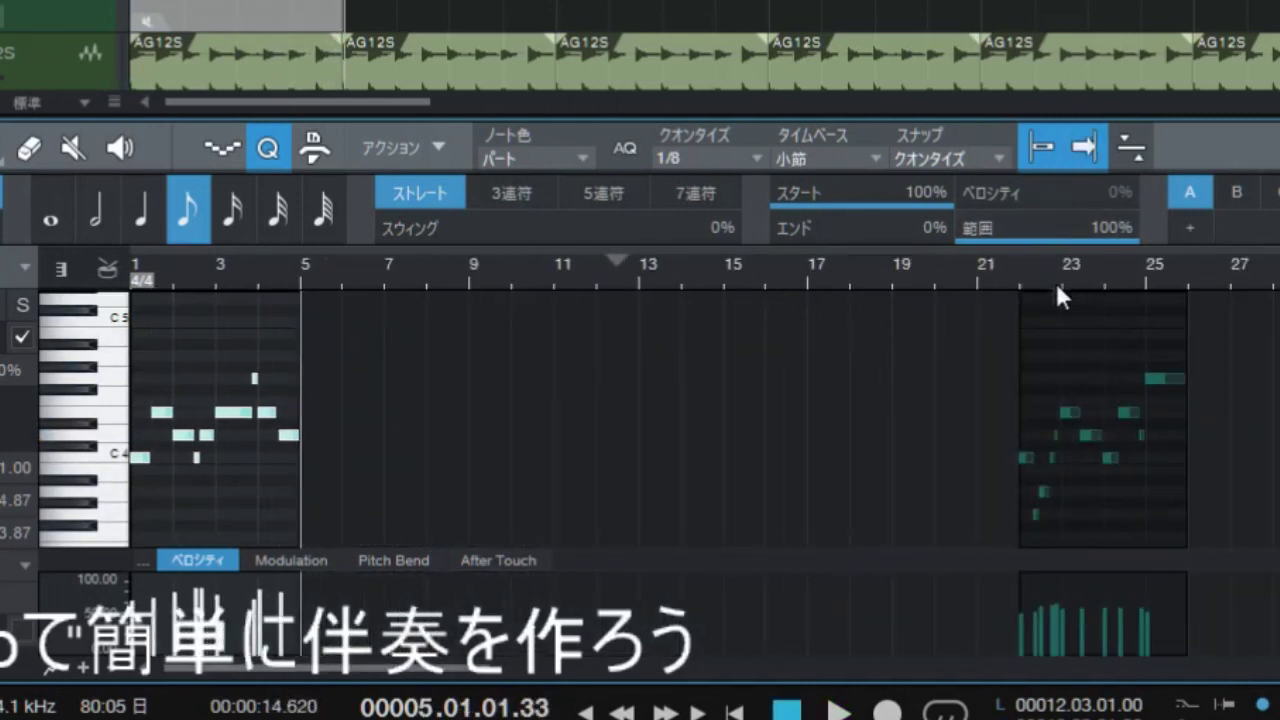
drag(1053, 269, 920, 366)
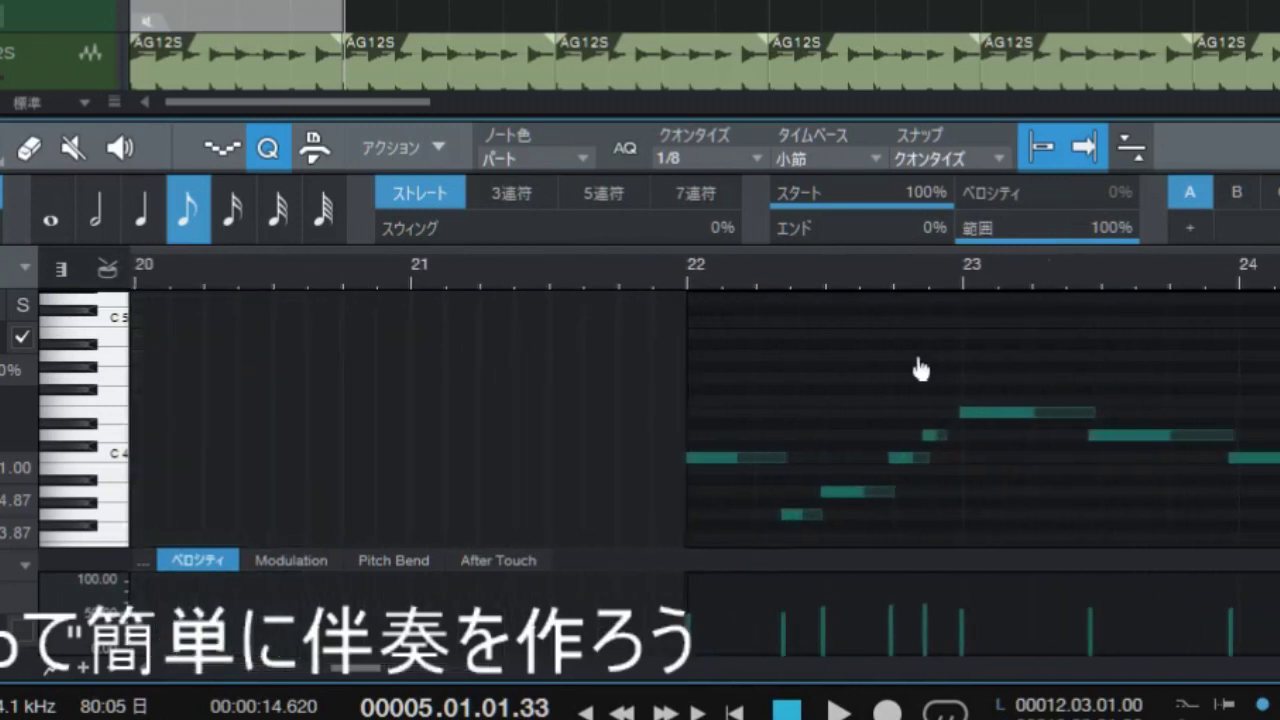
click(665, 287)
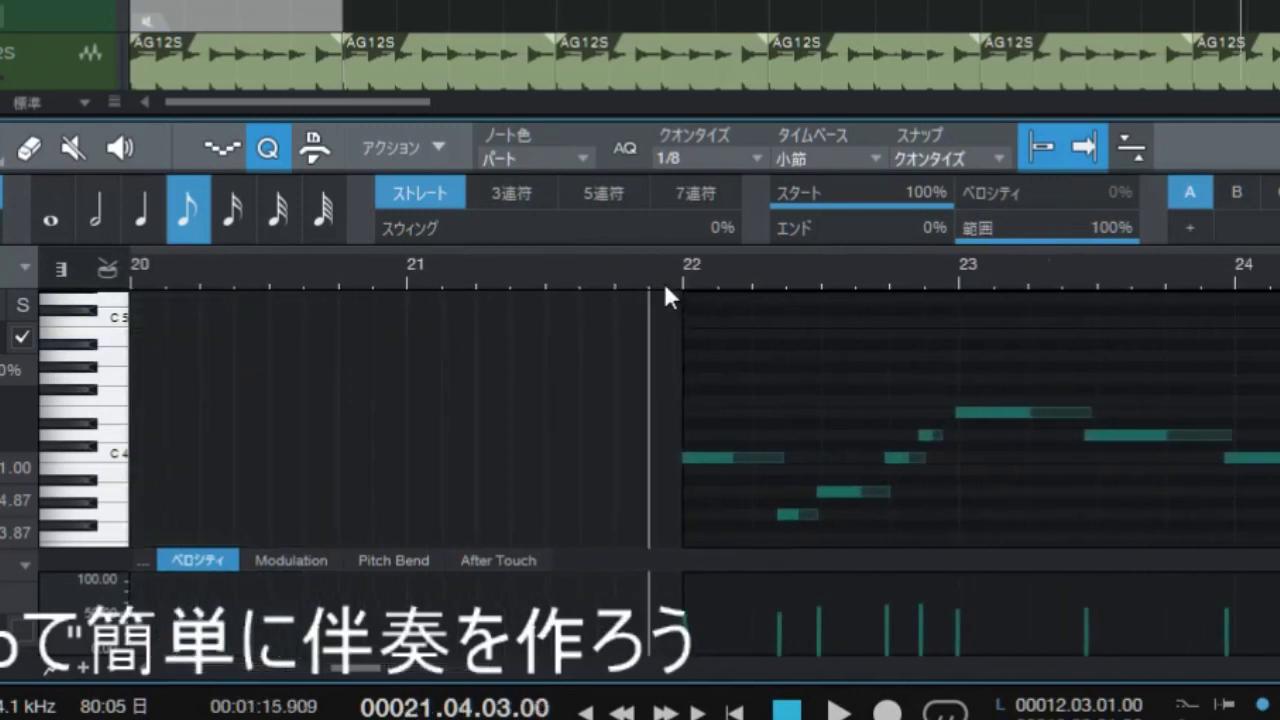
key(space)
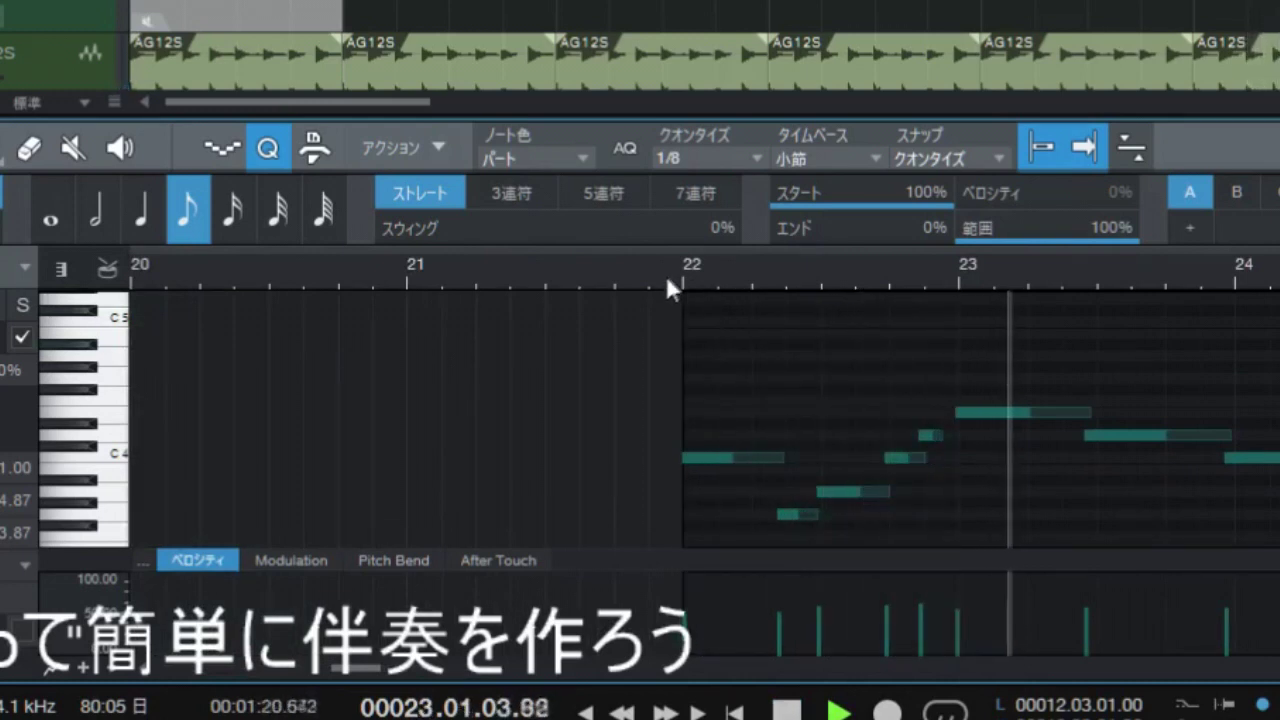
key(space)
click(691, 279)
key(space)
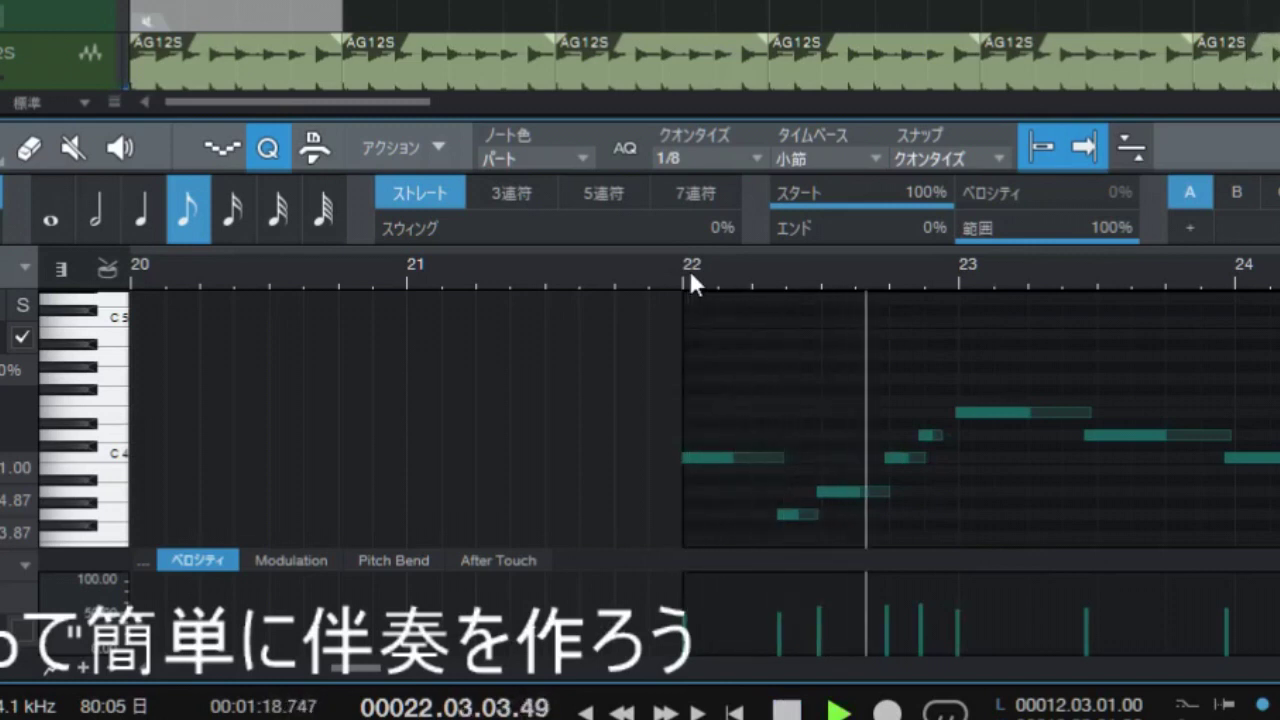
key(space)
Step: Raise the A3 note near beat 3 of bar 22 to E4
scroll(851, 288, up, 5)
click(835, 490)
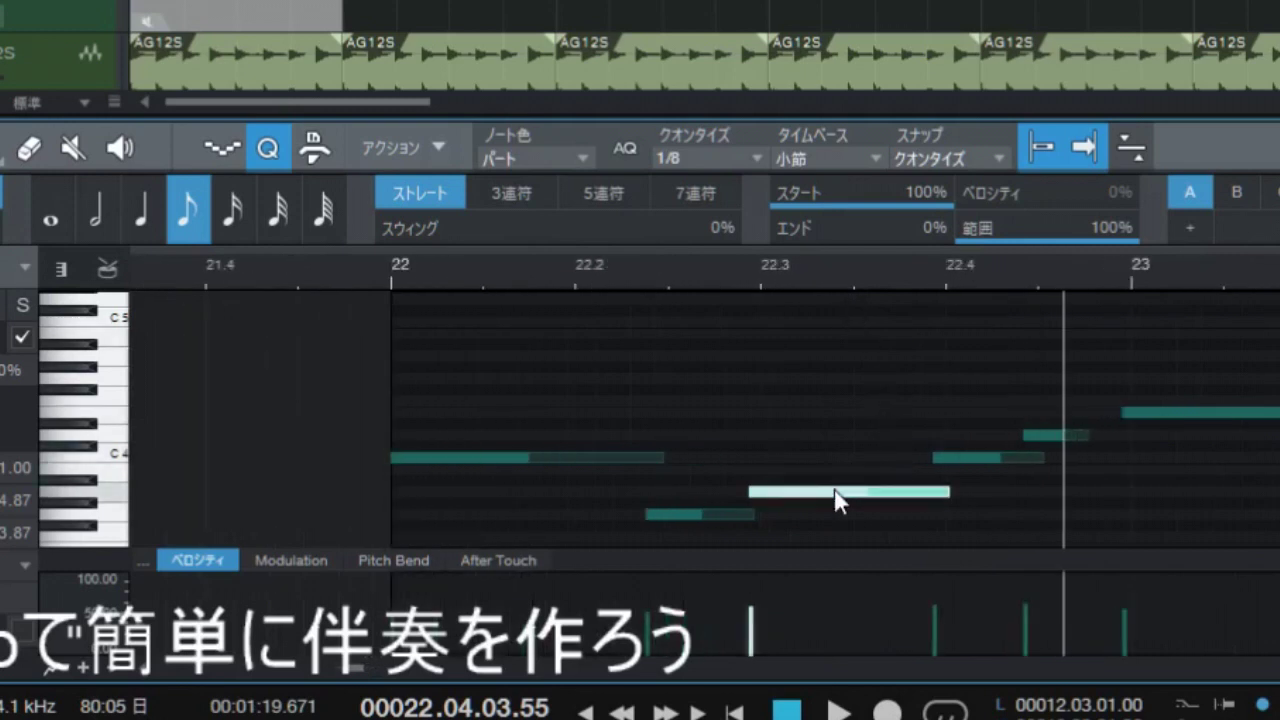
key(f)
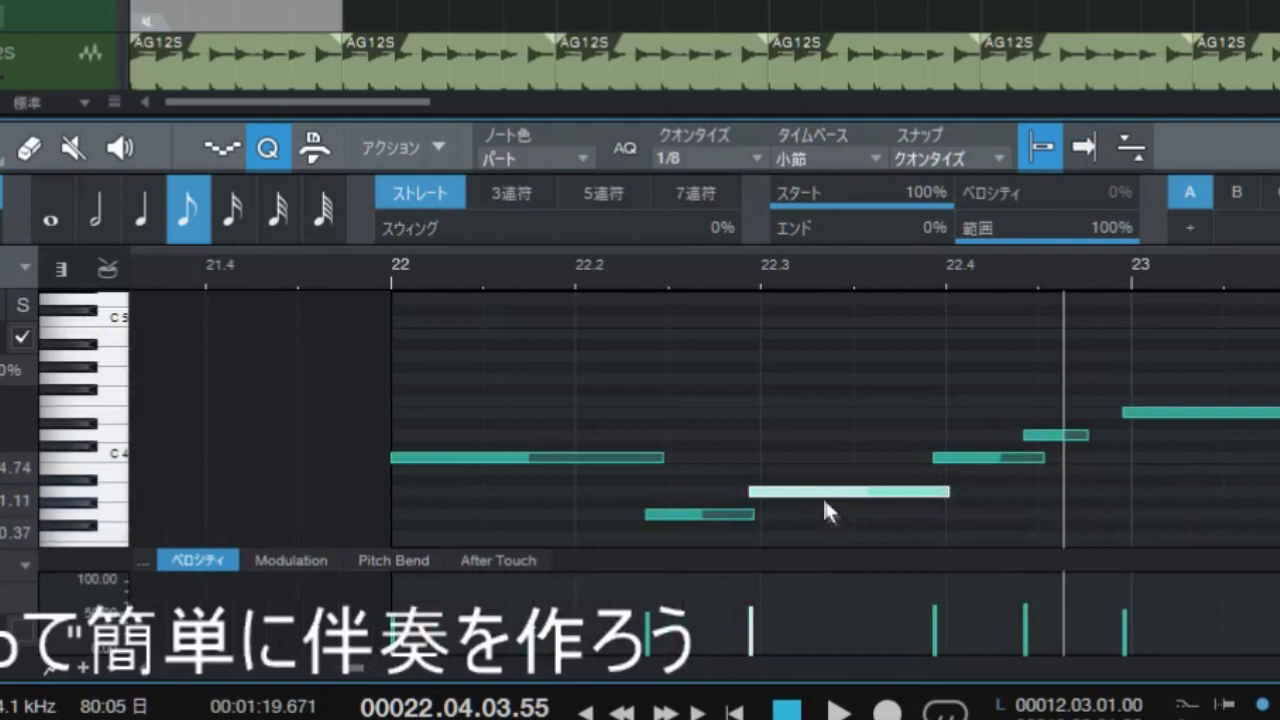
mouse_move(822, 500)
drag(820, 493, 816, 411)
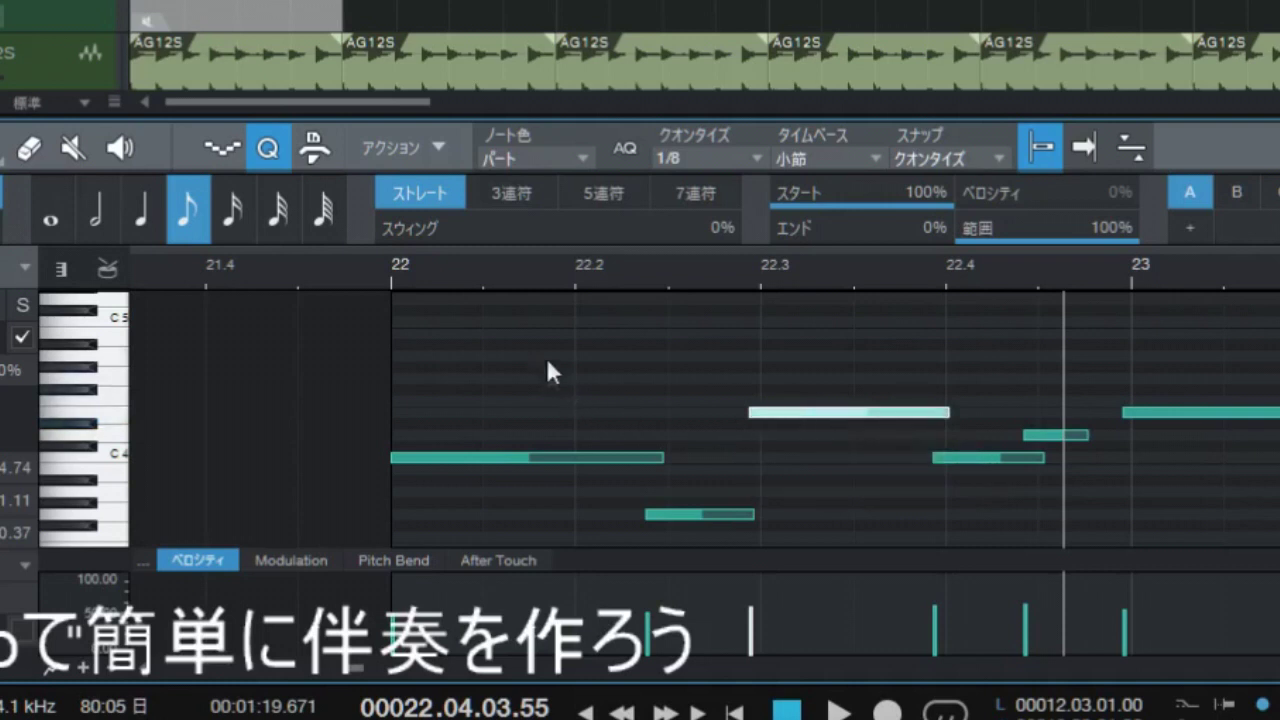
Step: Play the phrase from bar 22, lower the C4 note at the start of bar 24 to A3, and replay that passage
click(505, 275)
key(space)
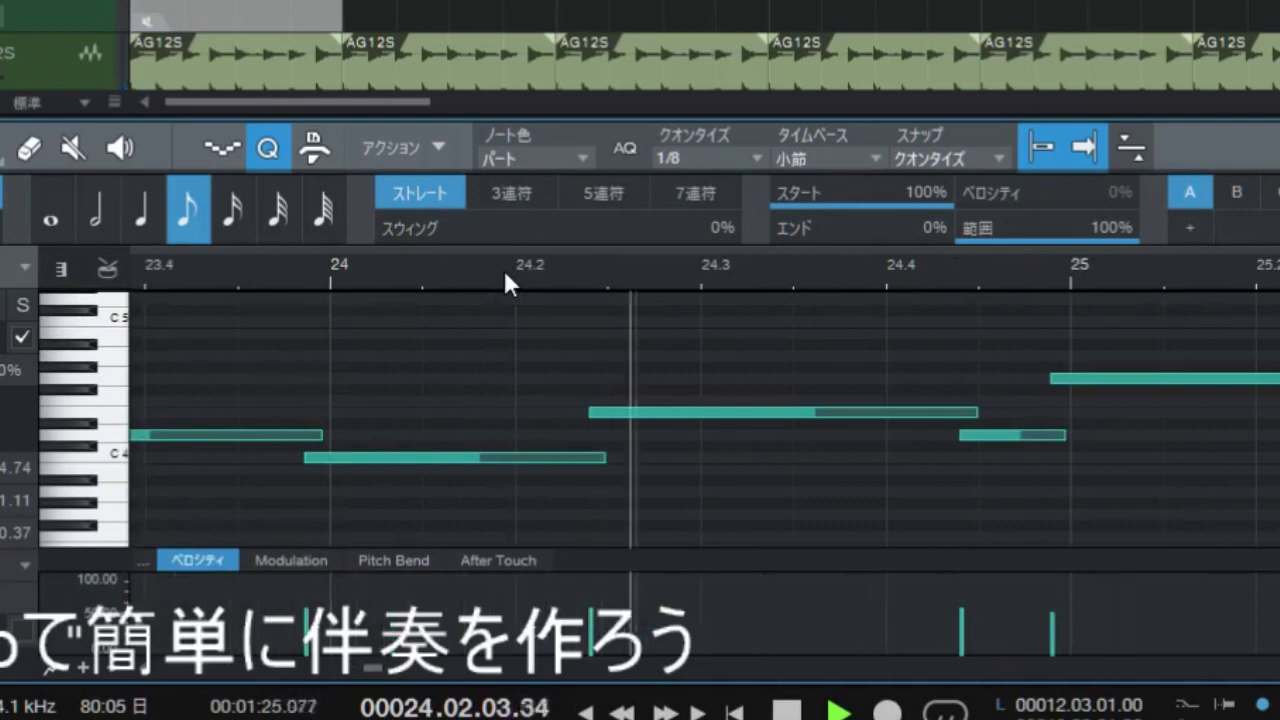
key(space)
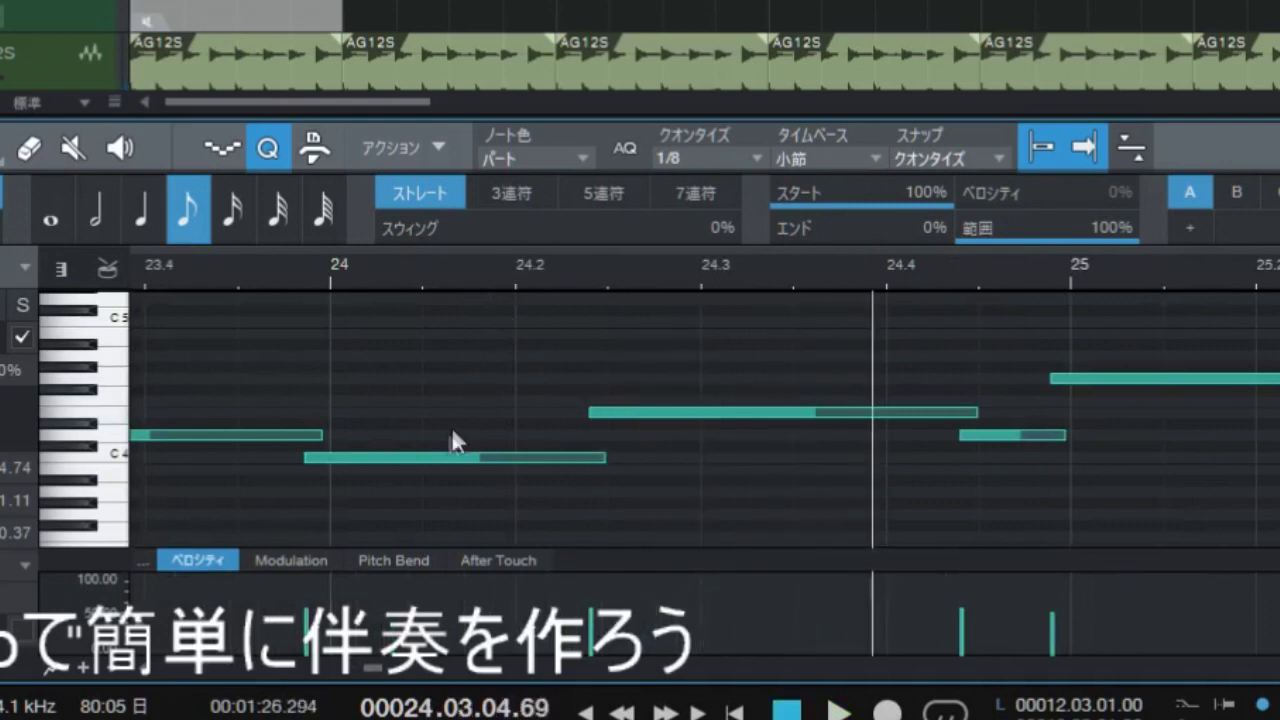
drag(429, 454, 432, 494)
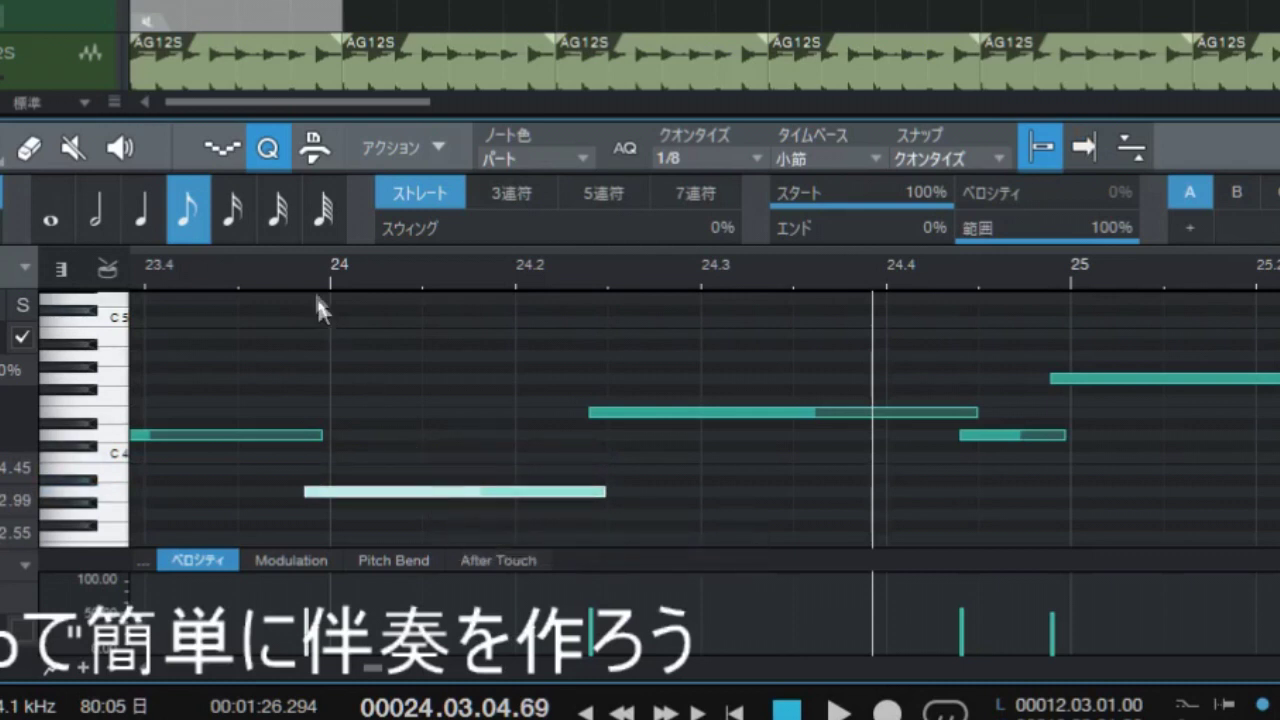
click(283, 270)
key(space)
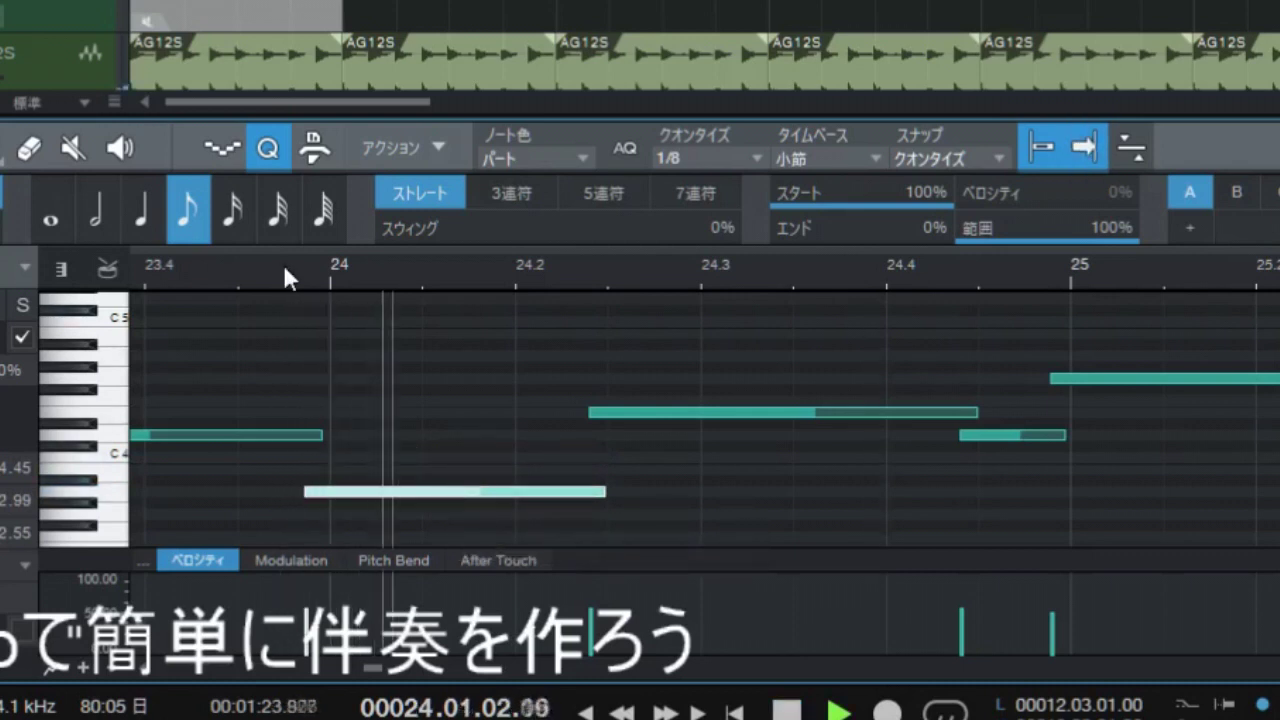
Step: Raise the A3 note at the start of bar 24 to G4, aligned to the barline, and replay the passage
key(space)
drag(371, 492, 393, 377)
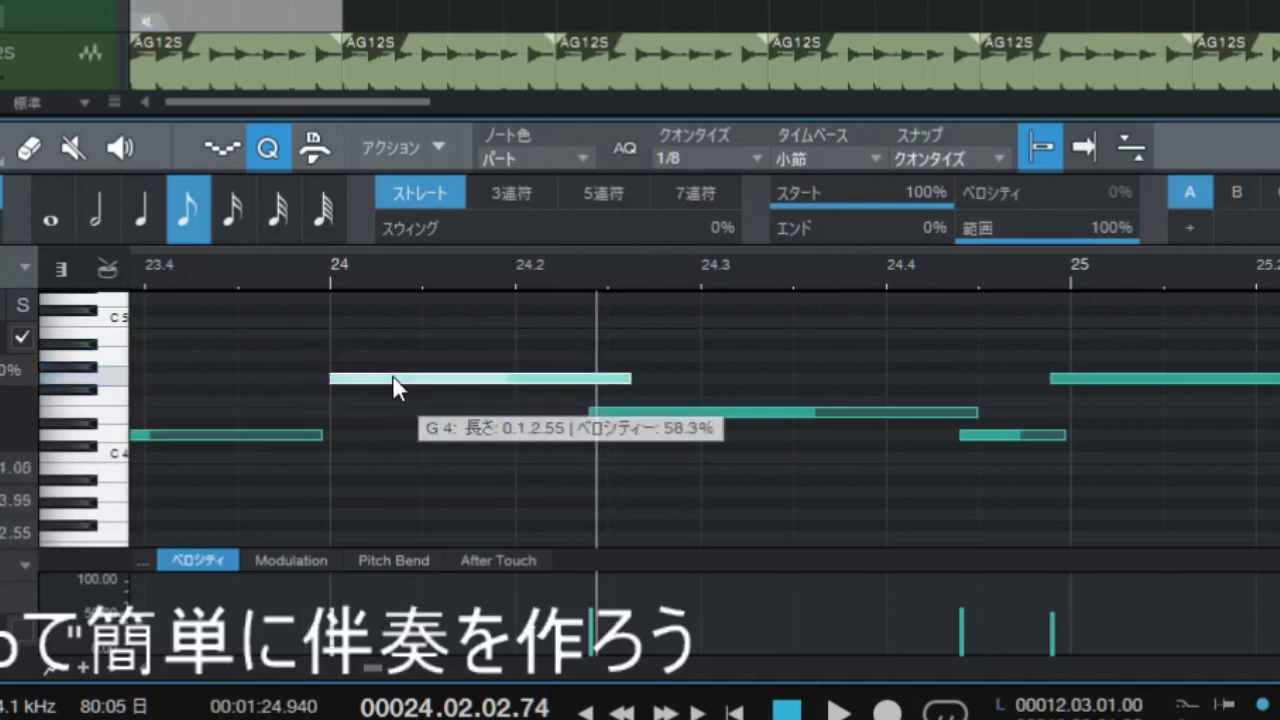
click(242, 264)
key(space)
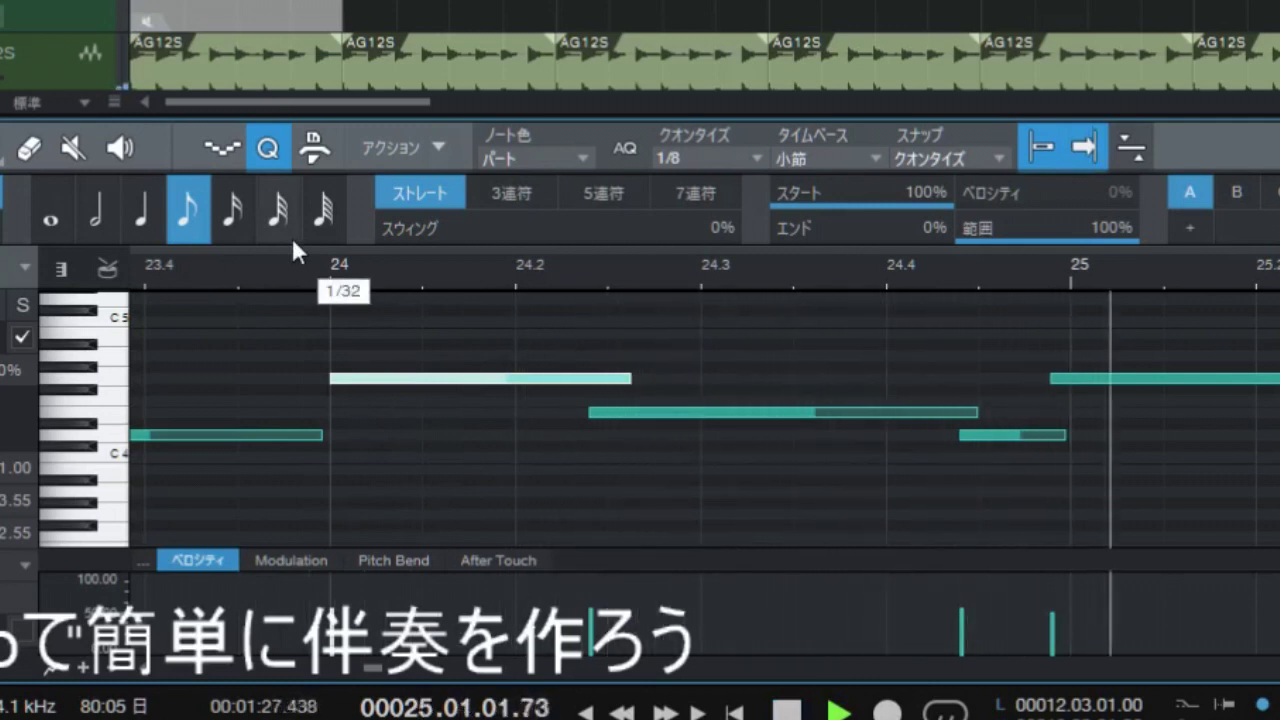
key(space)
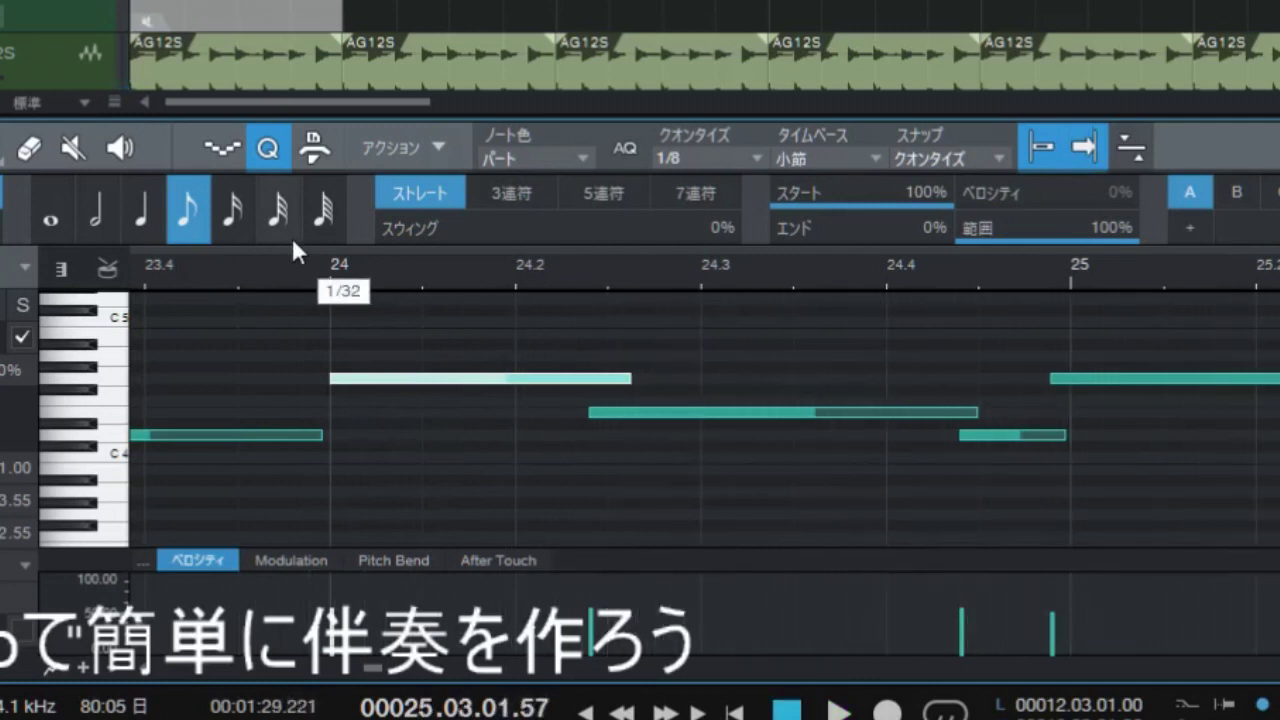
Step: Quantize all notes of the second SampleTank 3 phrase to 1/8 and play it back from just before bar 22
drag(593, 275, 629, 206)
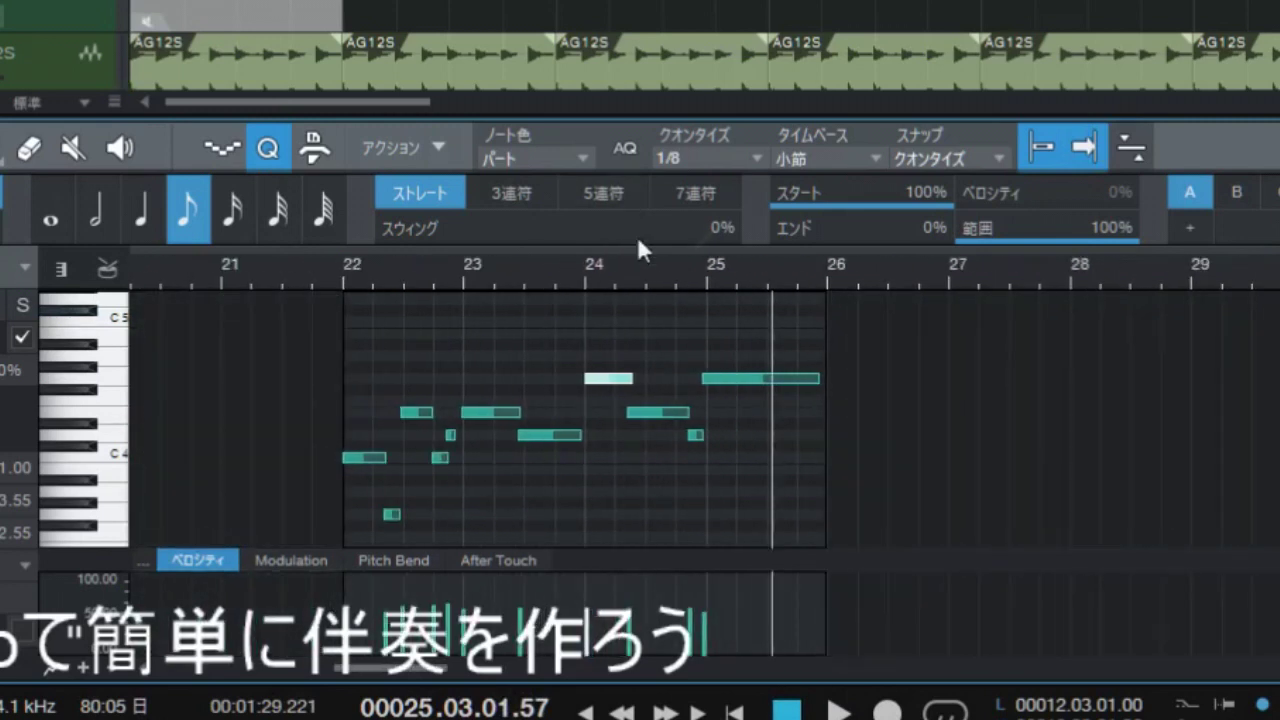
drag(872, 317, 327, 531)
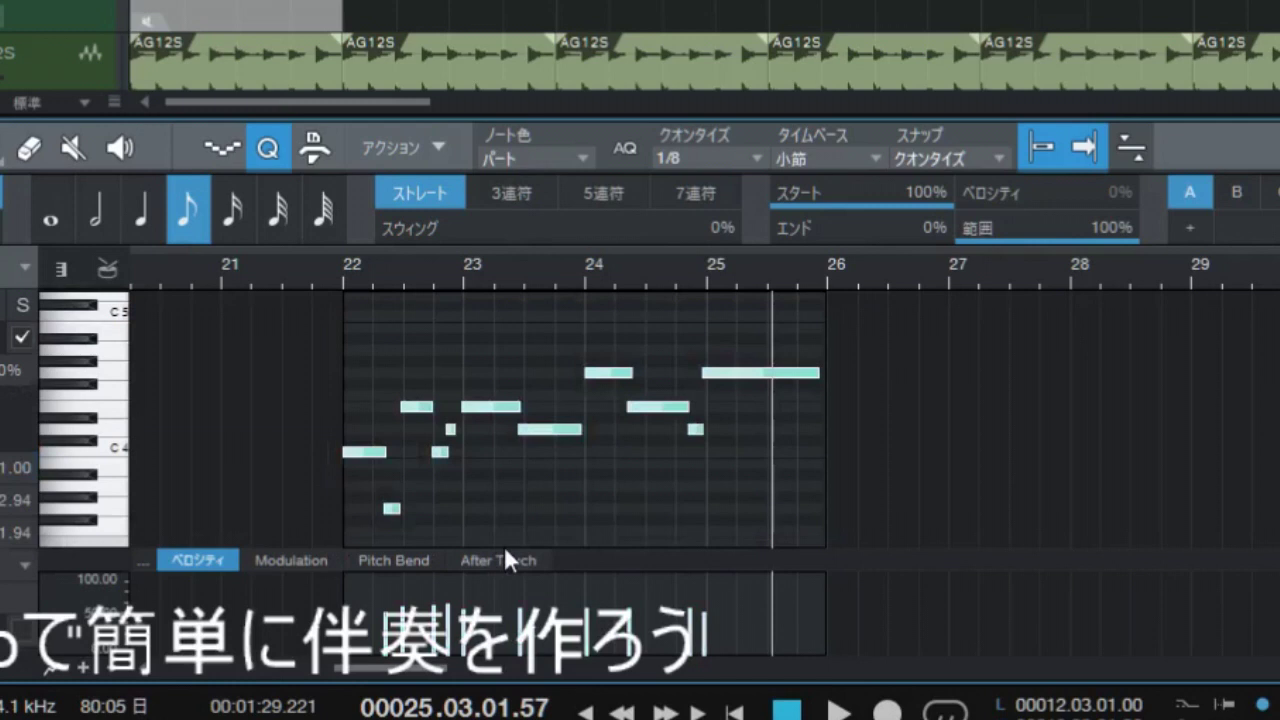
key(q)
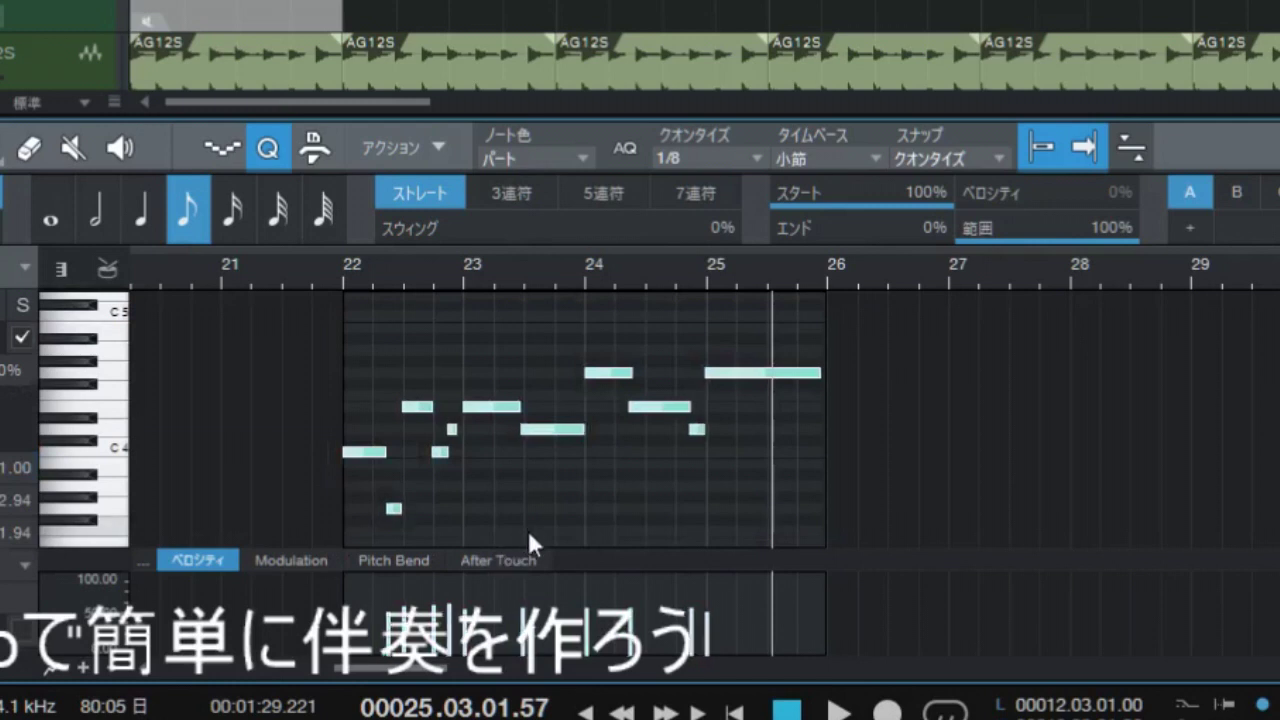
click(323, 268)
key(space)
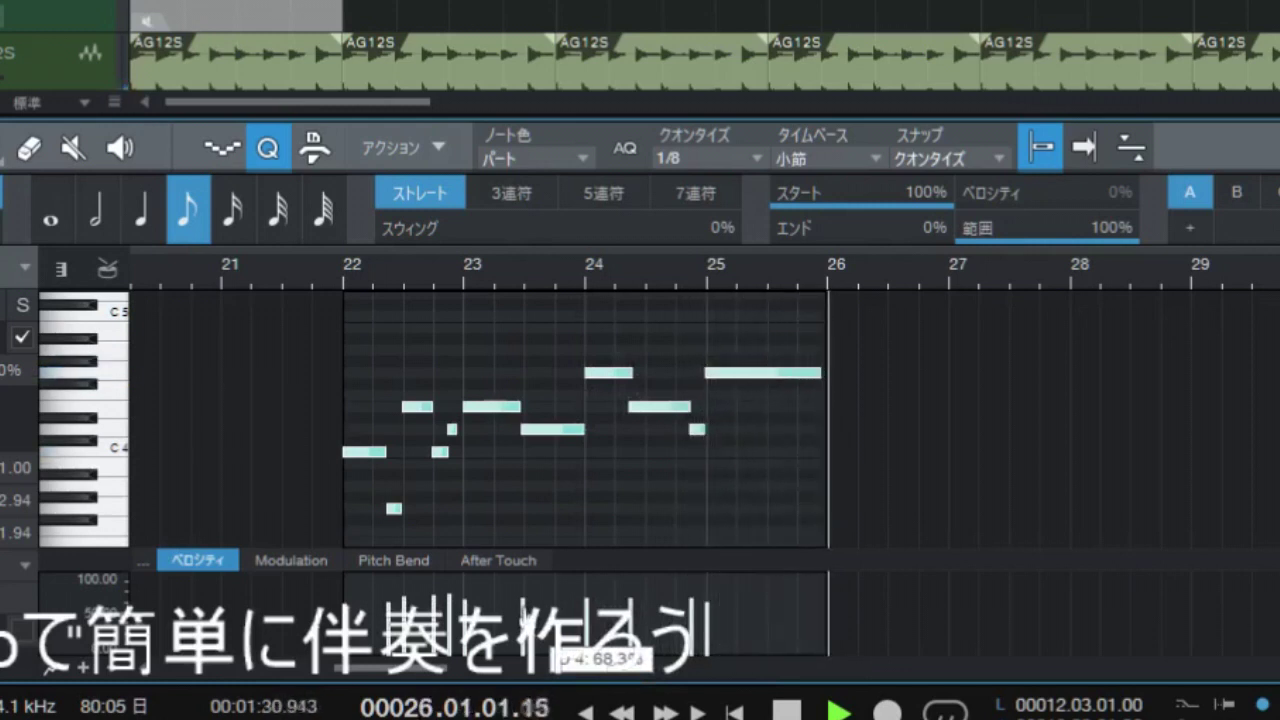
key(space)
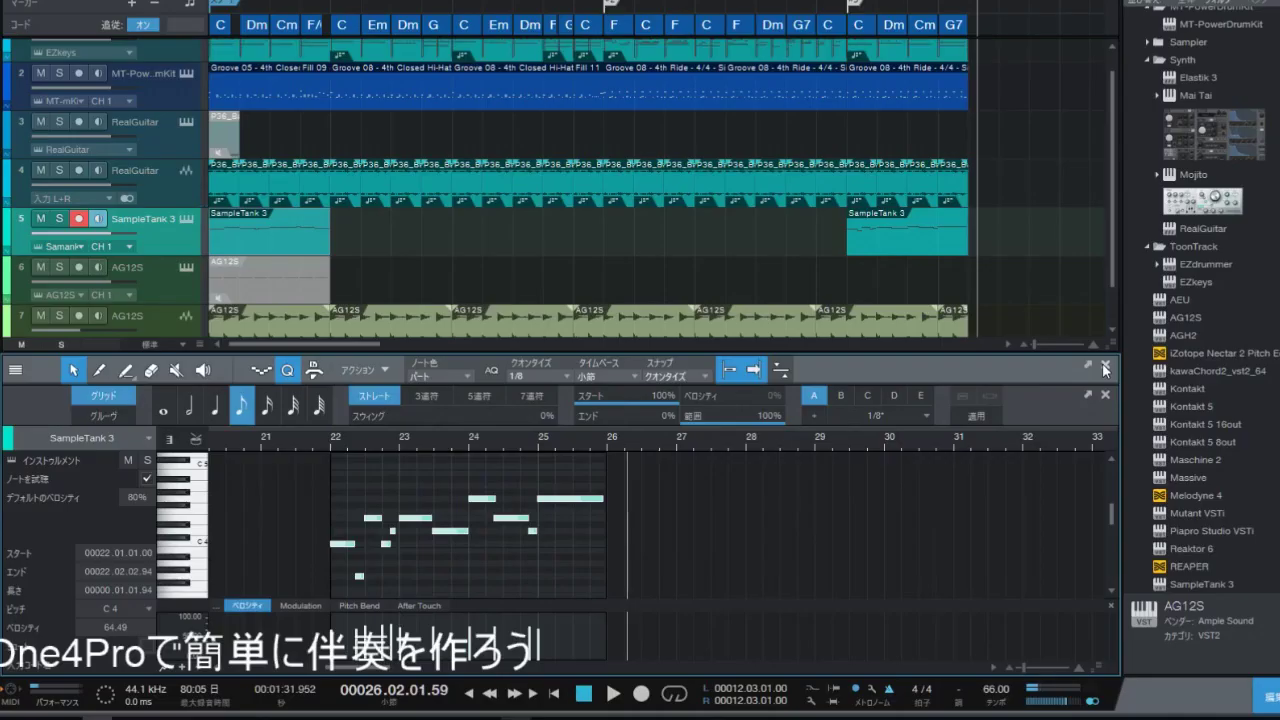
Step: Close the note editor and play the song from the beginning with the mixer shown
key(F2)
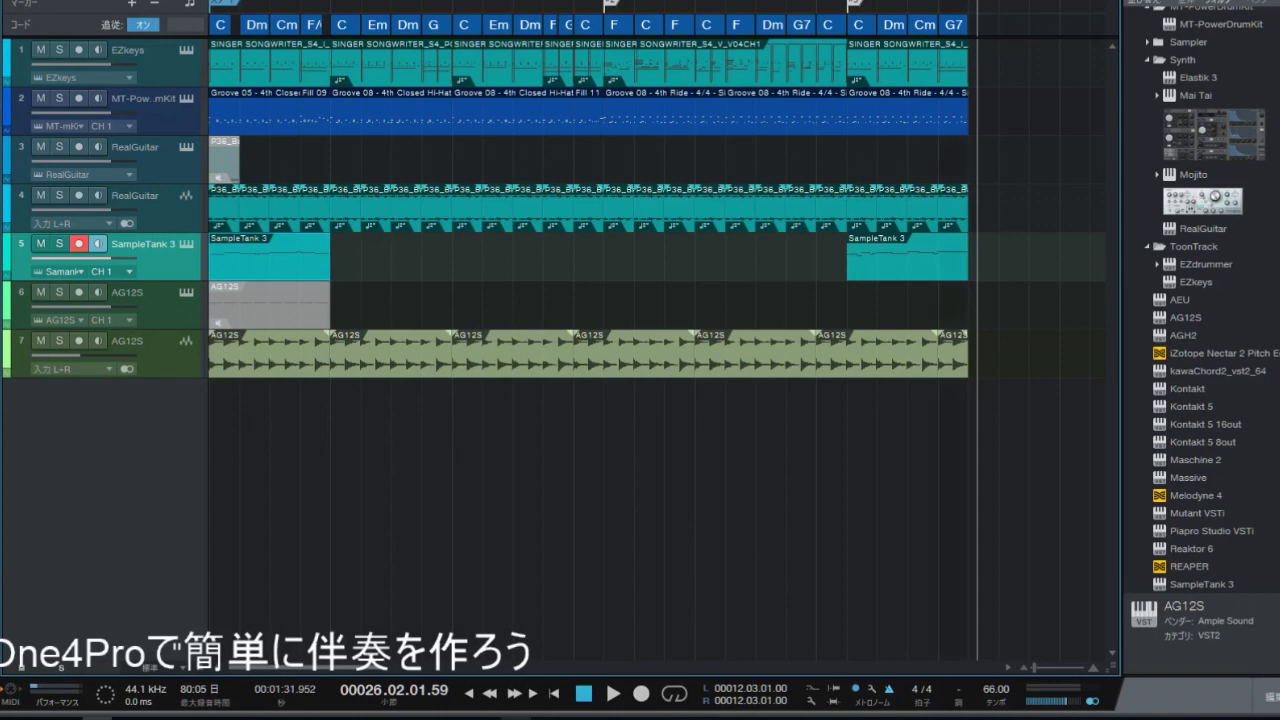
key(Home)
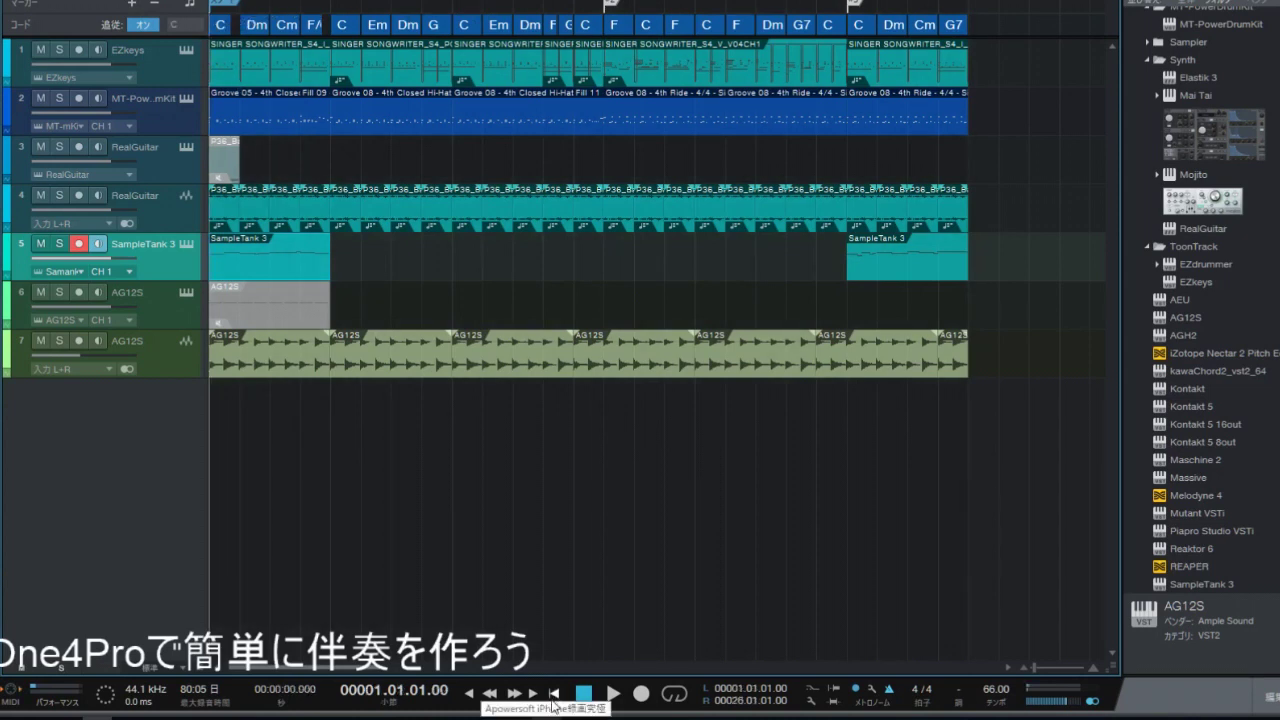
click(615, 696)
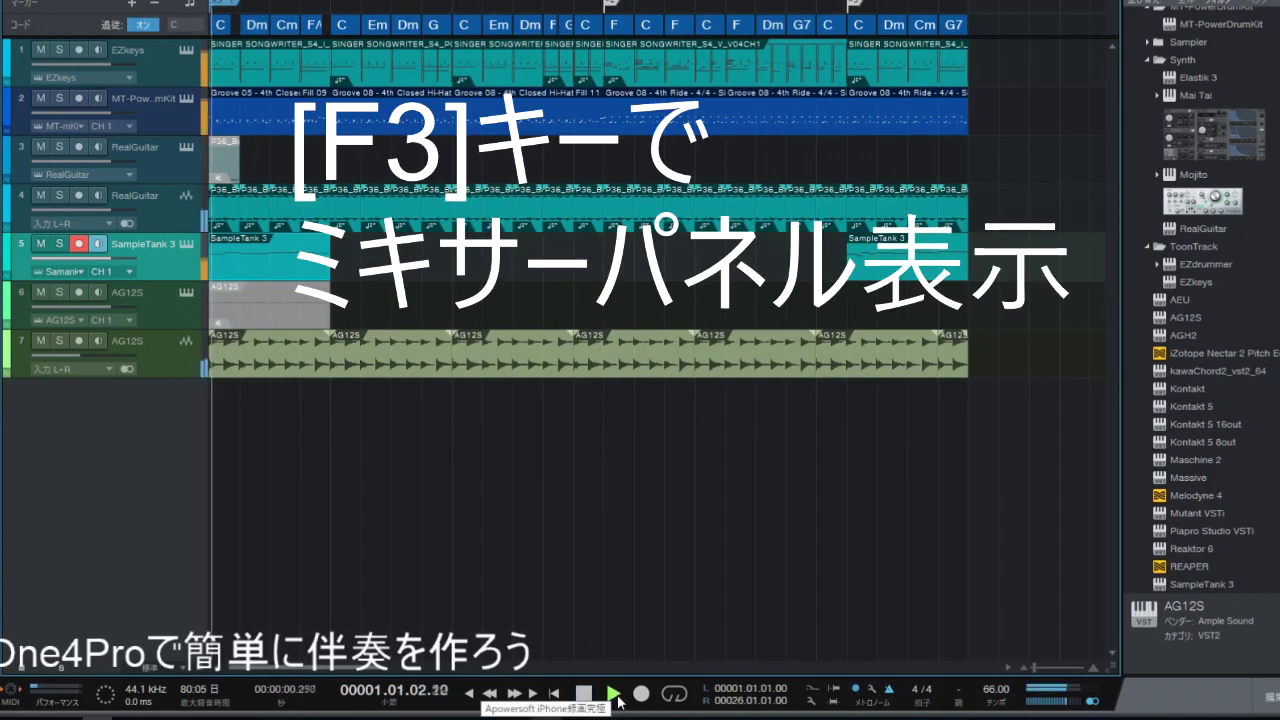
key(F3)
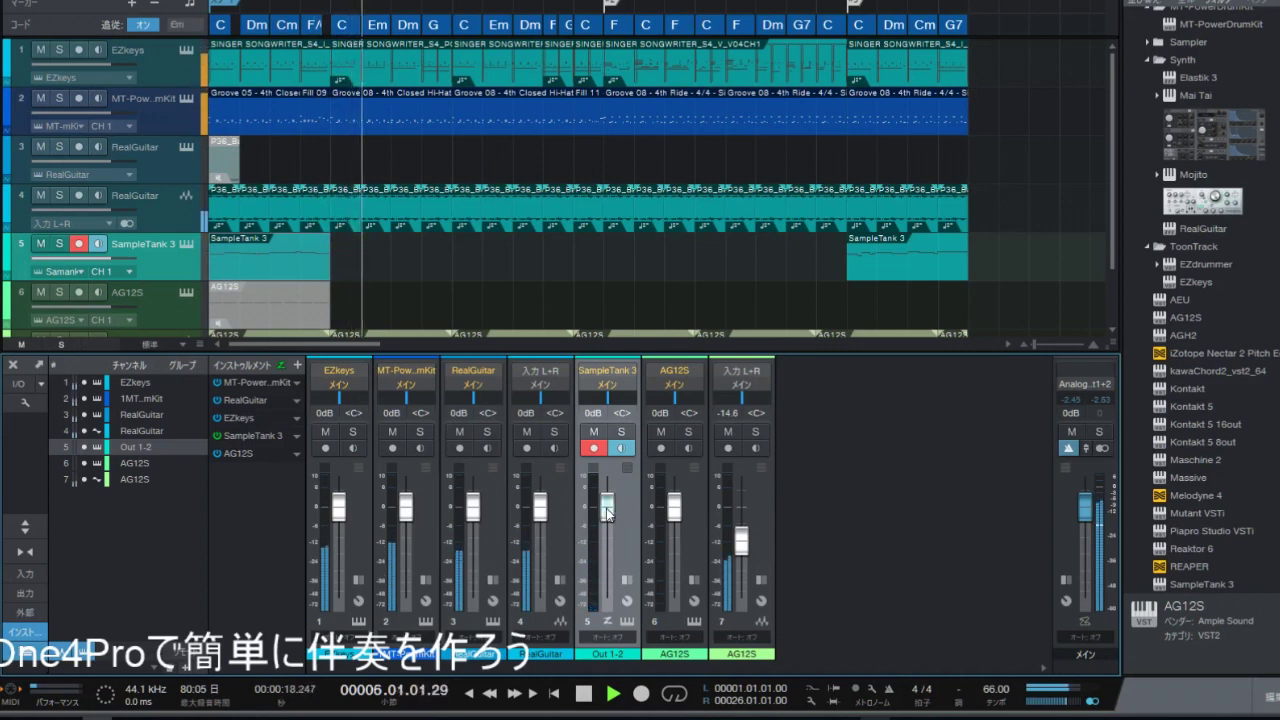
Step: Lower the SampleTank 3 channel to -2.2 dB, the AG12S instrument channel to -1.9 dB and the AG12S audio channel to -20.9 dB
drag(607, 513, 610, 518)
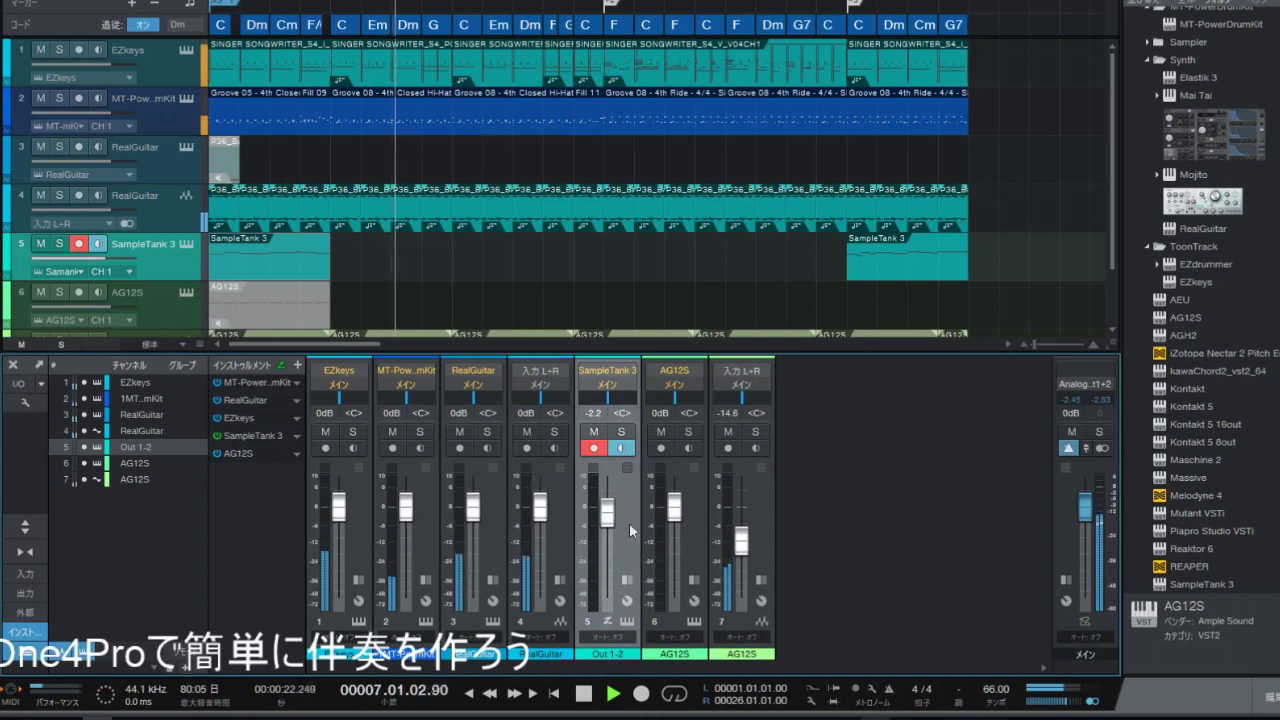
drag(671, 525, 677, 528)
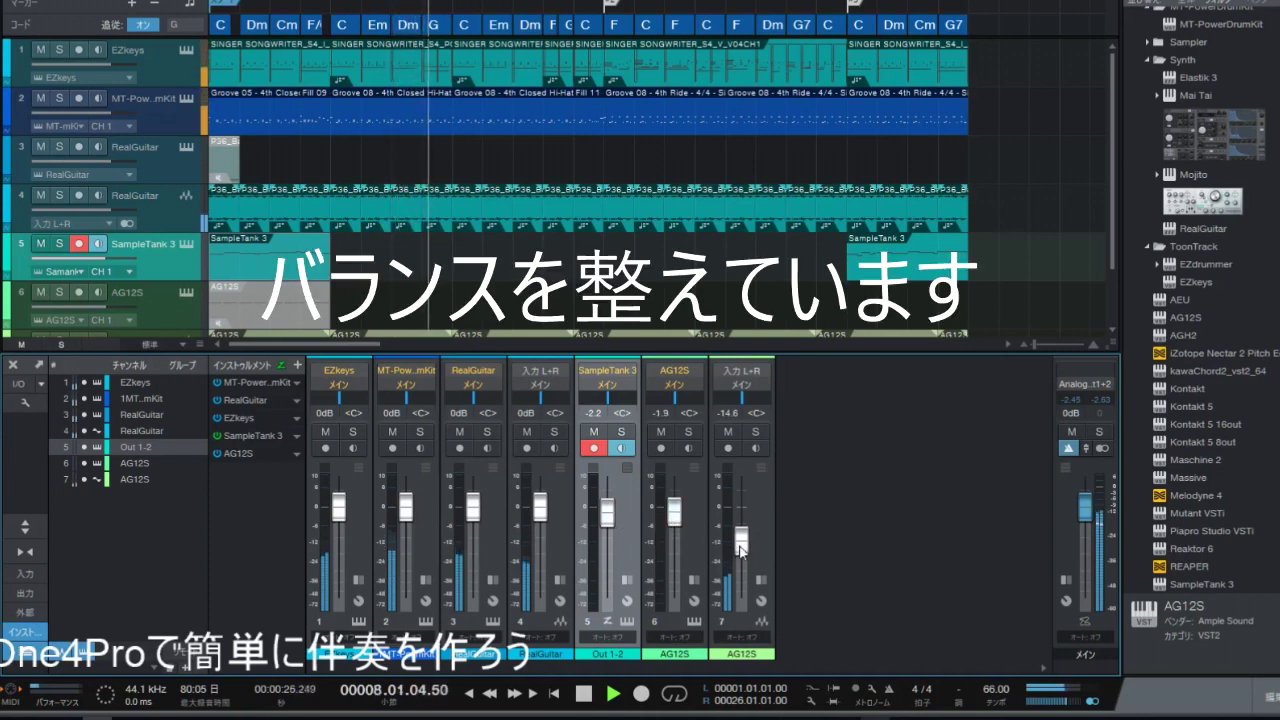
drag(740, 548, 740, 556)
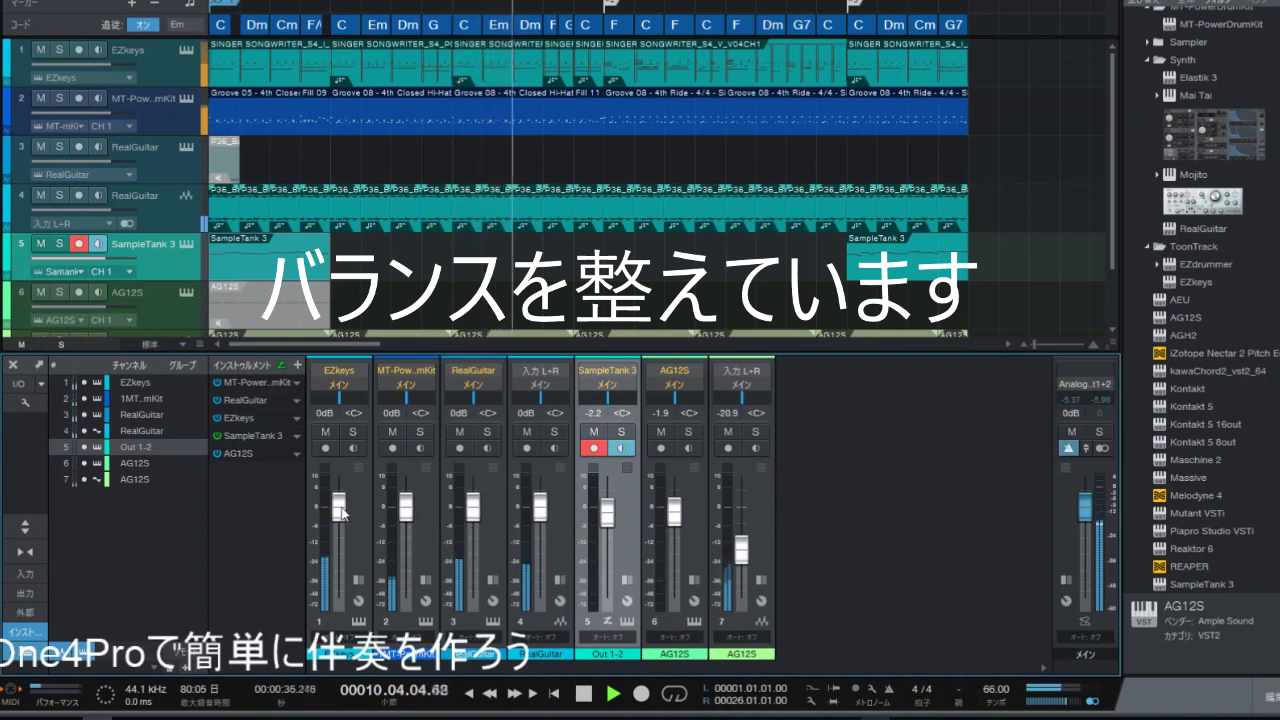
Step: Balance piano against drums by setting the EZkeys channel to +2.8 dB and the MT-PowerDrumKit channel to -6.2 dB
drag(341, 513, 341, 506)
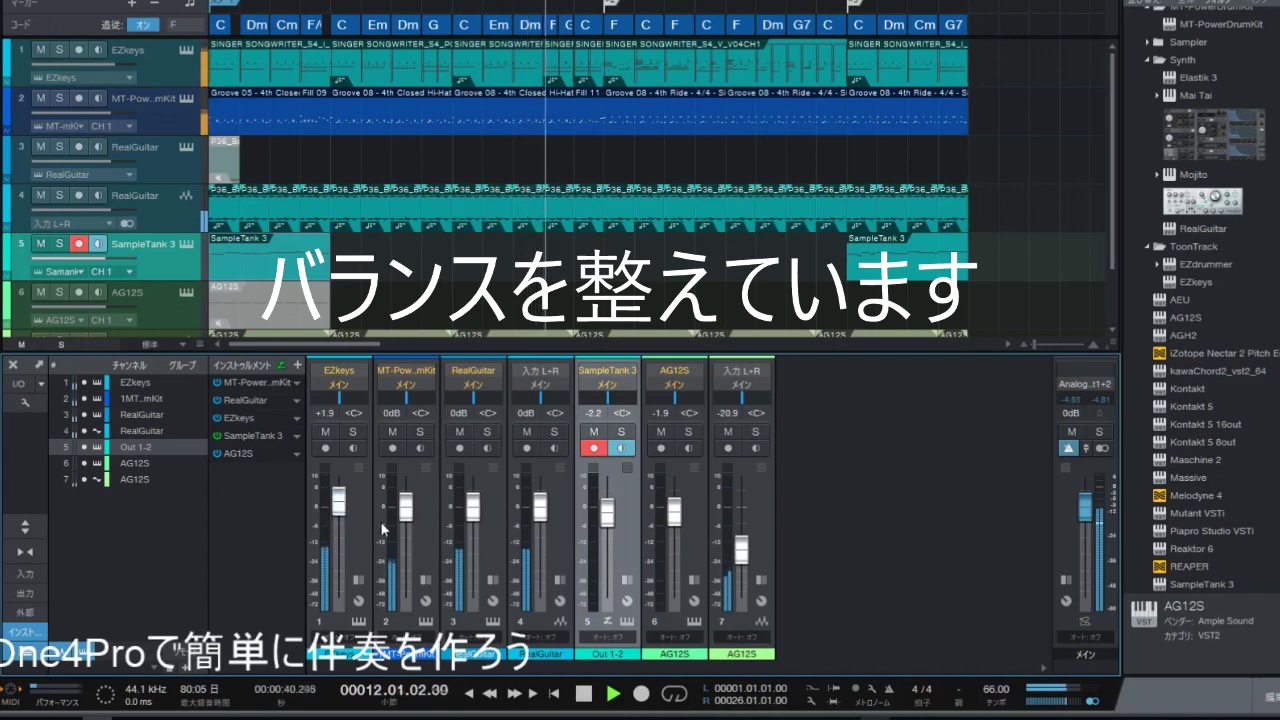
drag(405, 512, 406, 524)
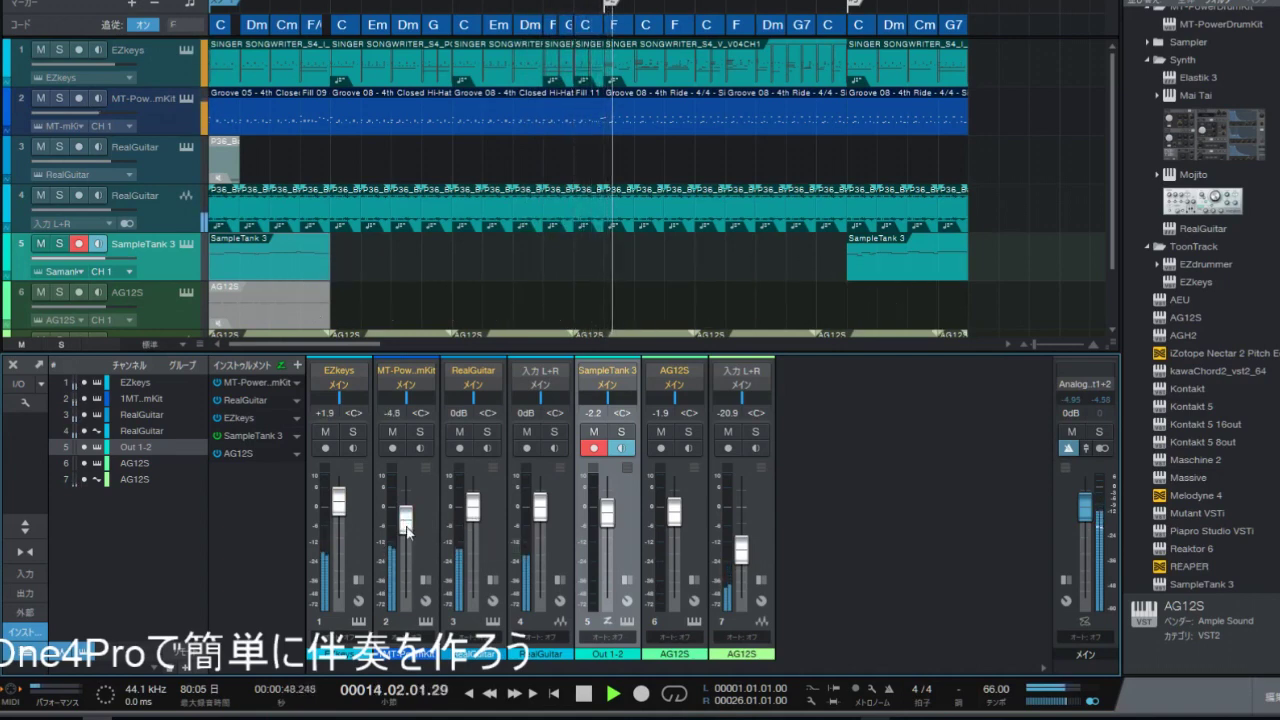
drag(406, 530, 406, 537)
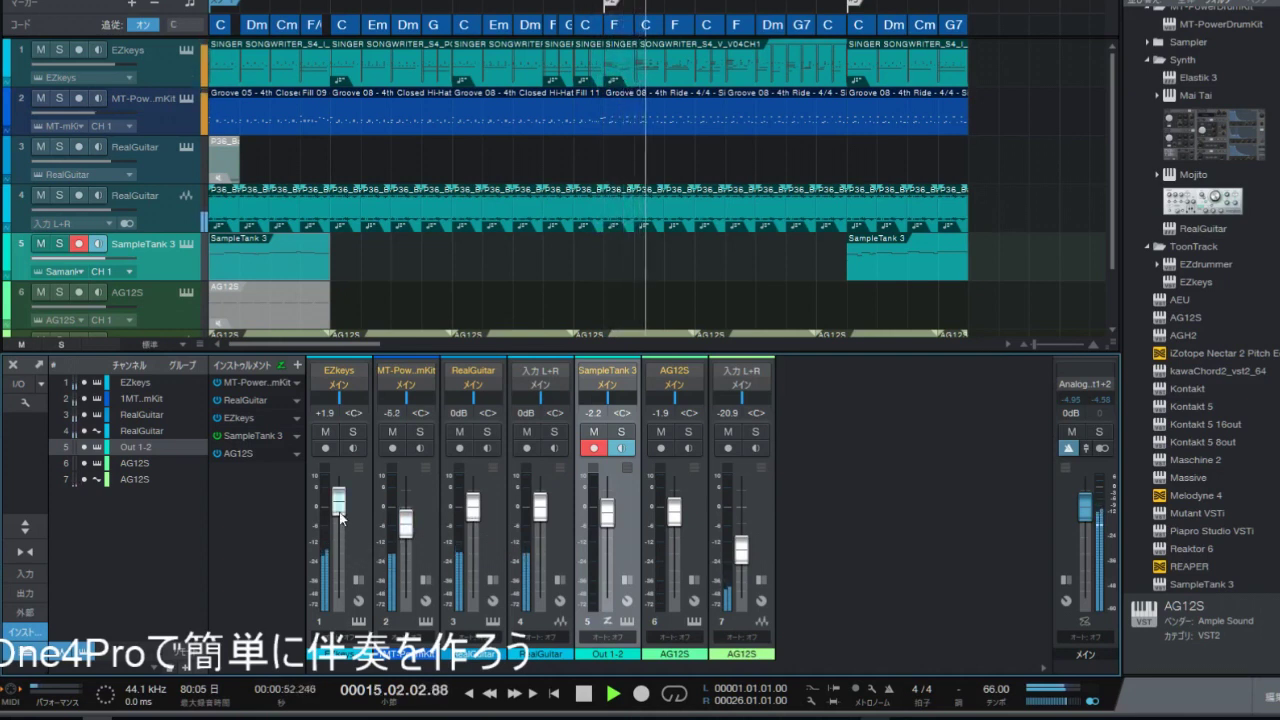
drag(341, 516, 341, 512)
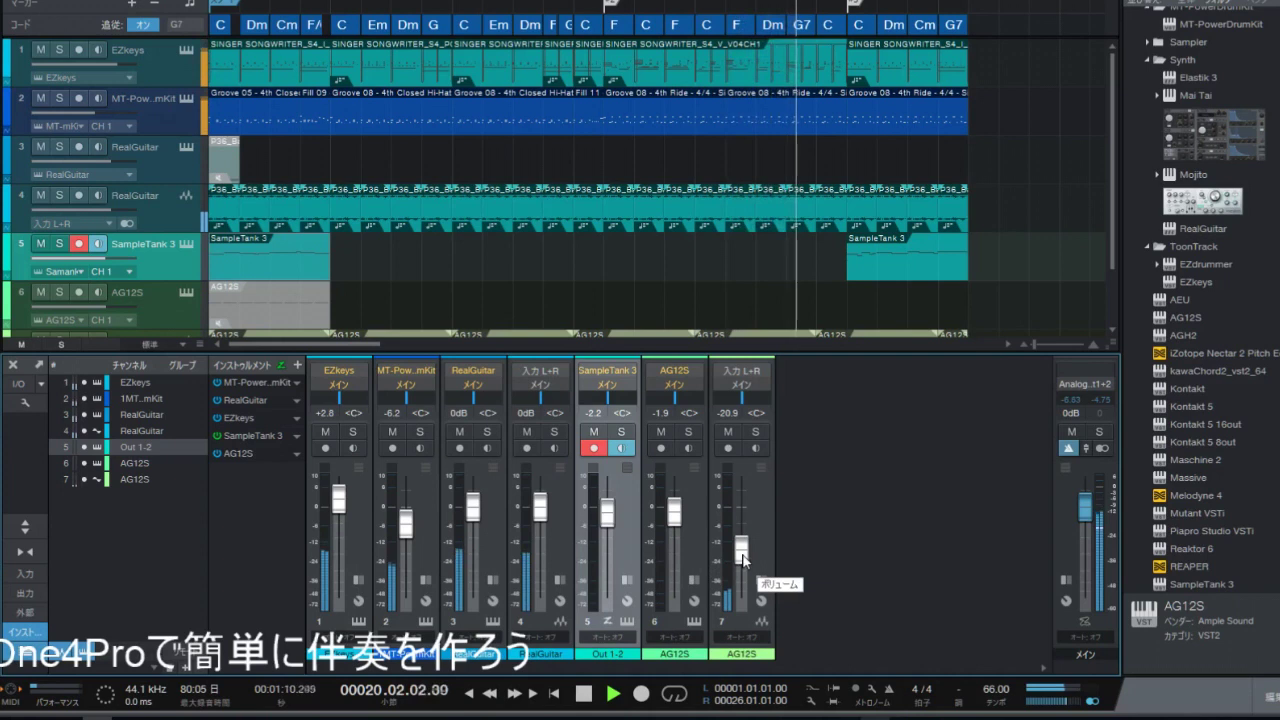
Step: Set the AG12S audio channel to -19.2 dB and SampleTank 3 to -0.7 dB, and disarm SampleTank 3 for recording
drag(742, 558, 741, 558)
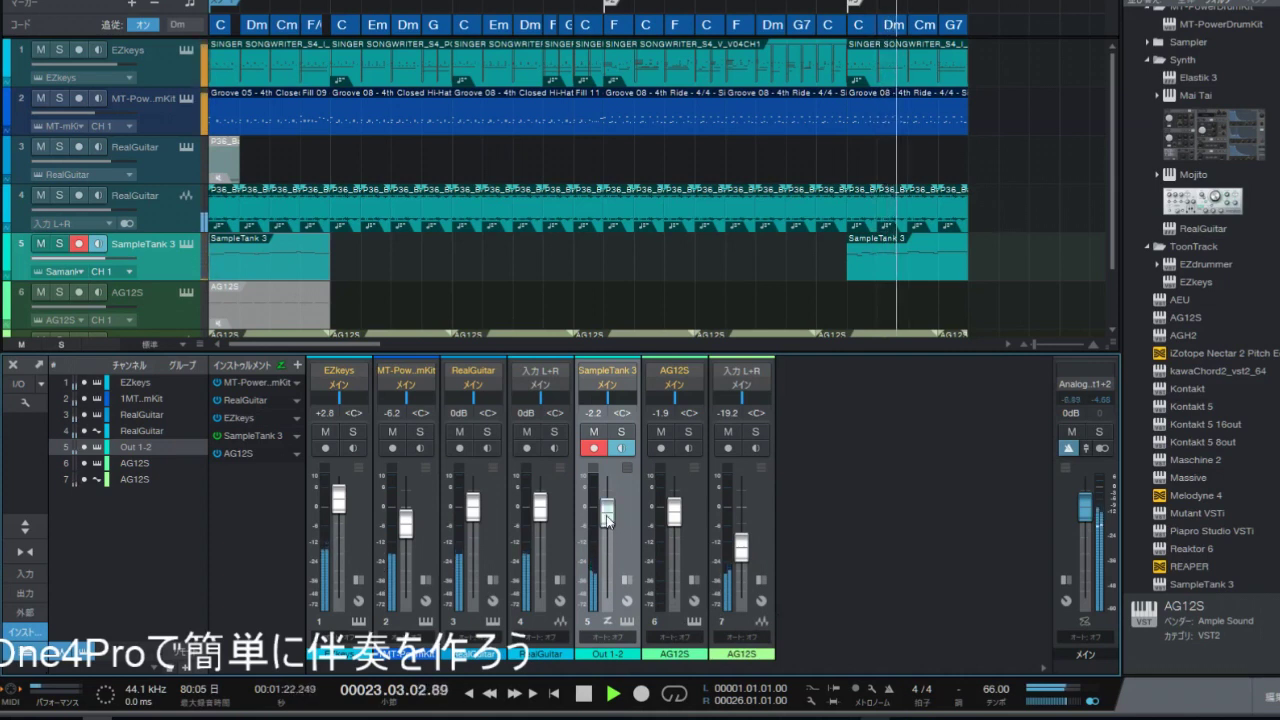
drag(607, 518, 605, 514)
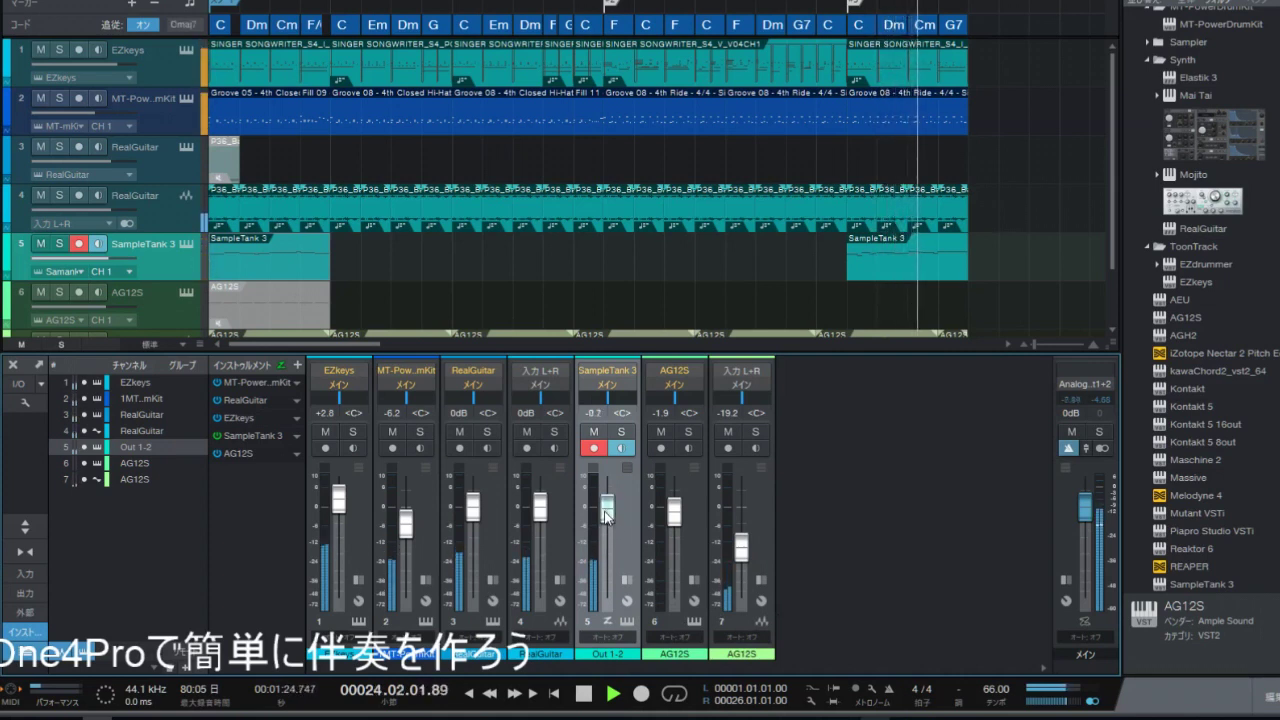
click(592, 448)
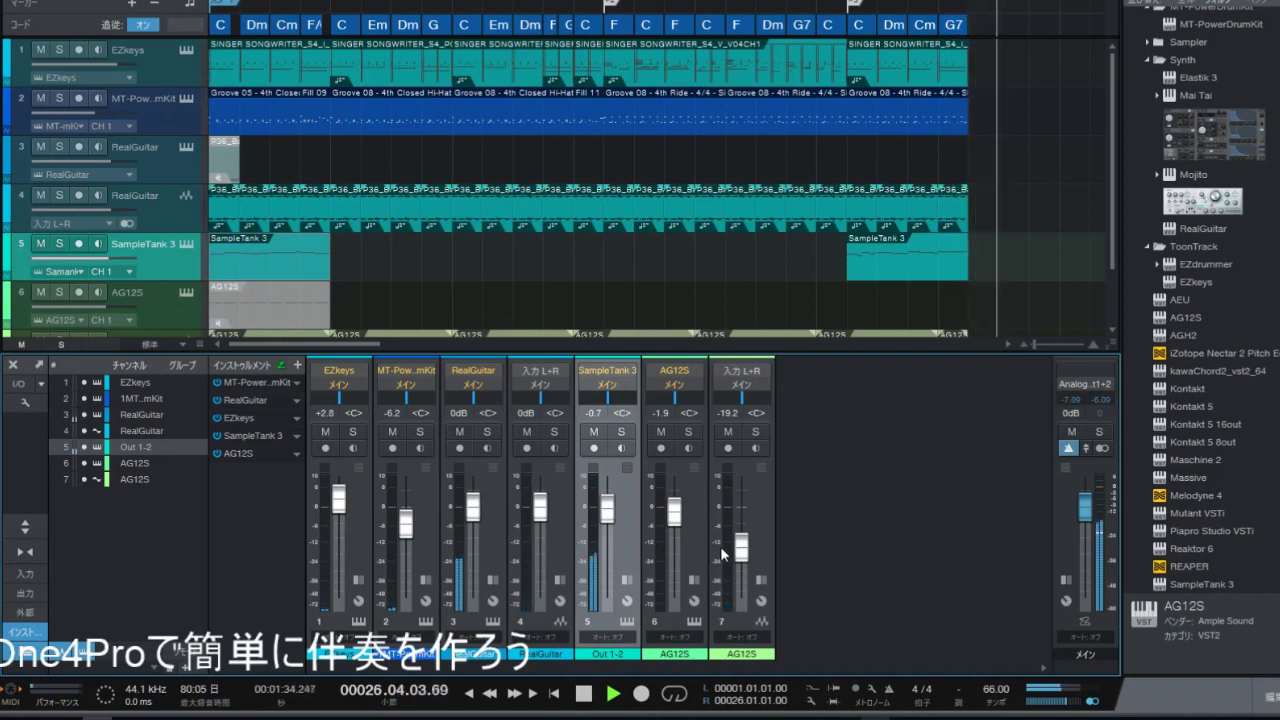
Step: Stop playback, return to the start, and listen to the whole song through to the end of bar 25
key(space)
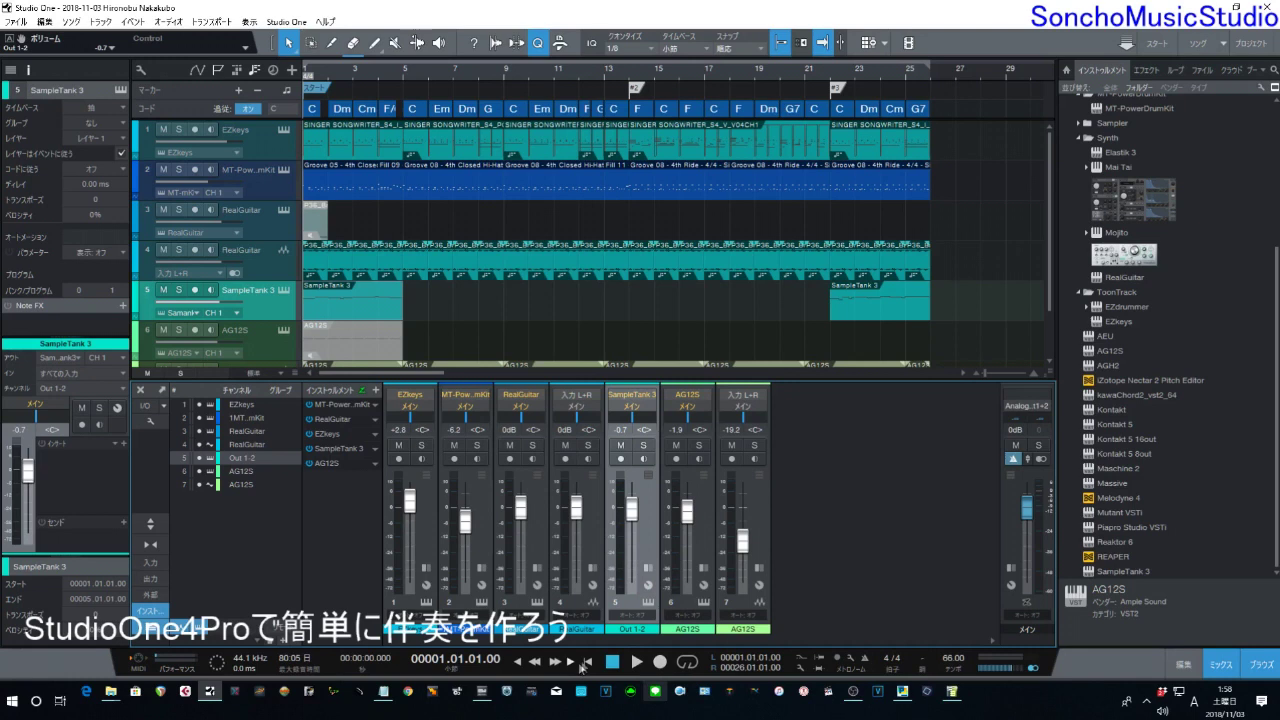
click(638, 661)
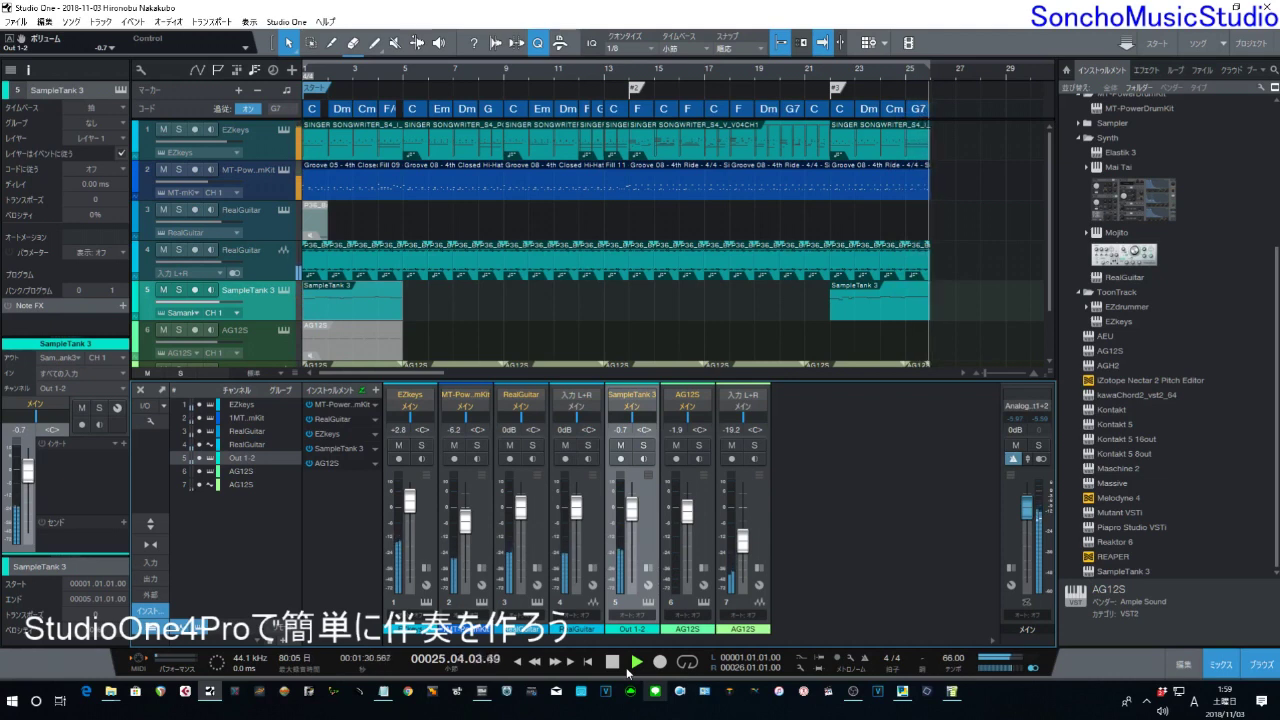
key(space)
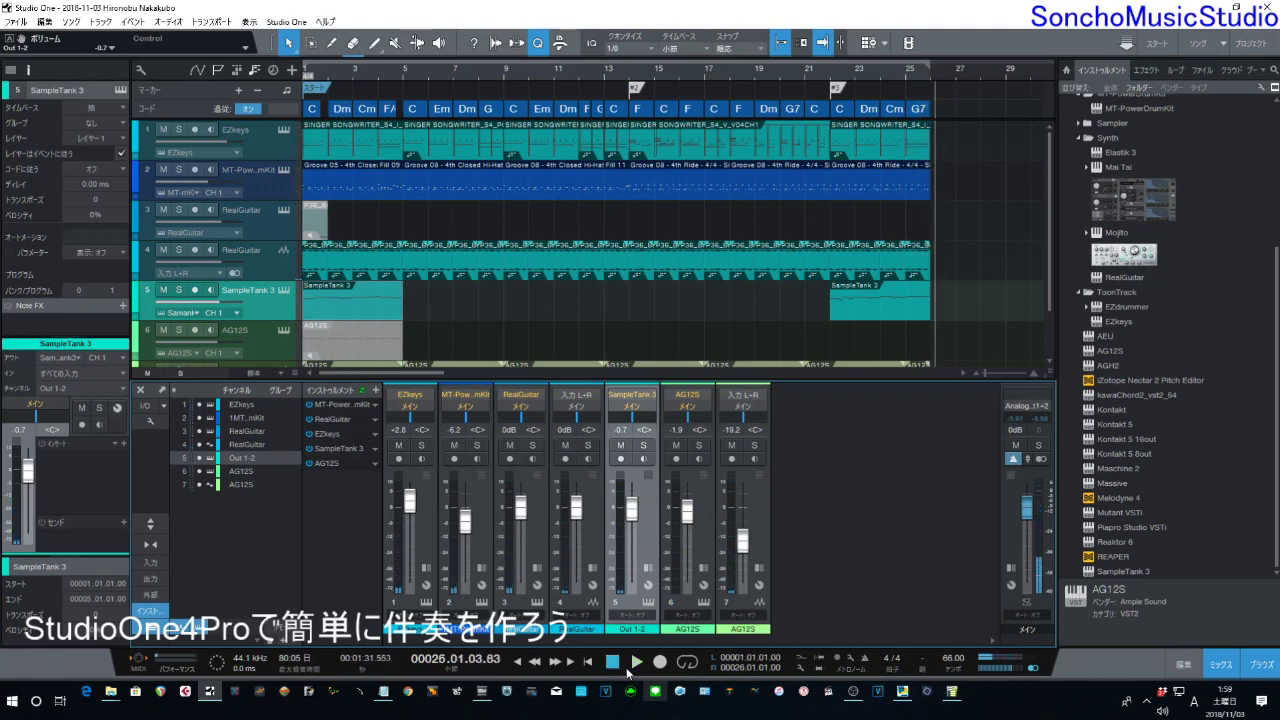